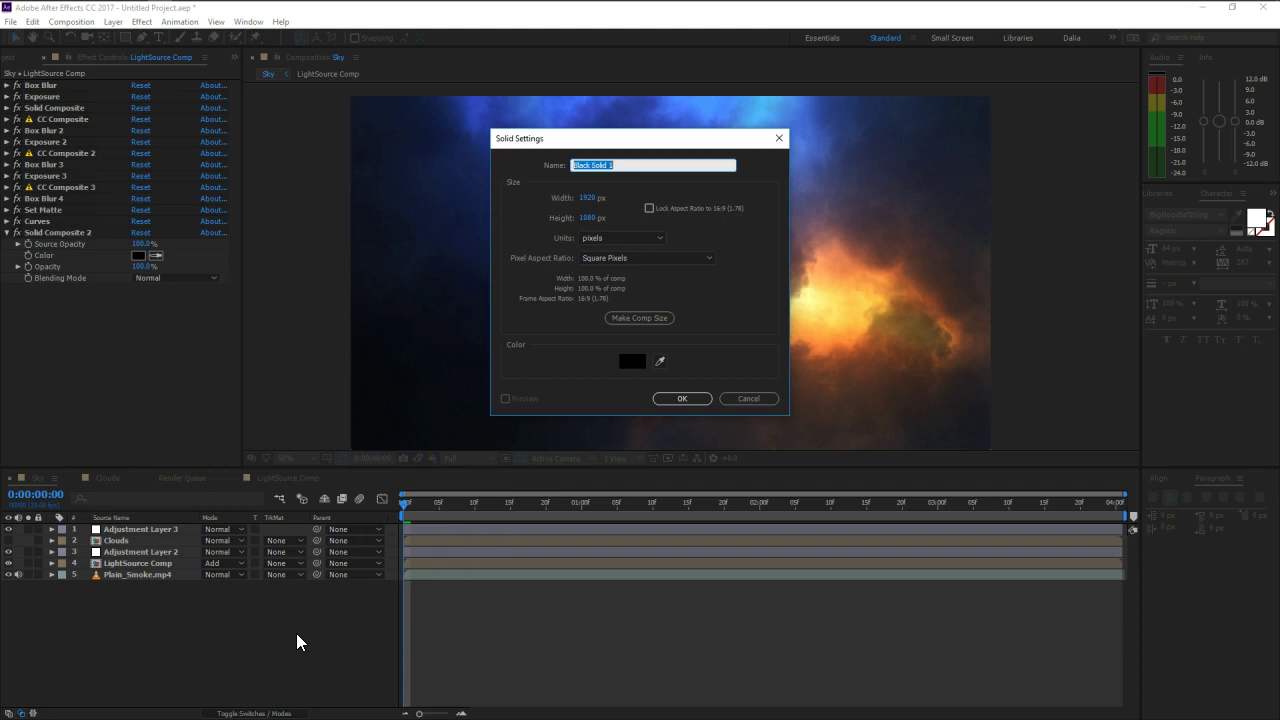
- Create a black solid named E3D and add a text layer reading ELECTRIC near the middle of the Sky composition
key(Return)
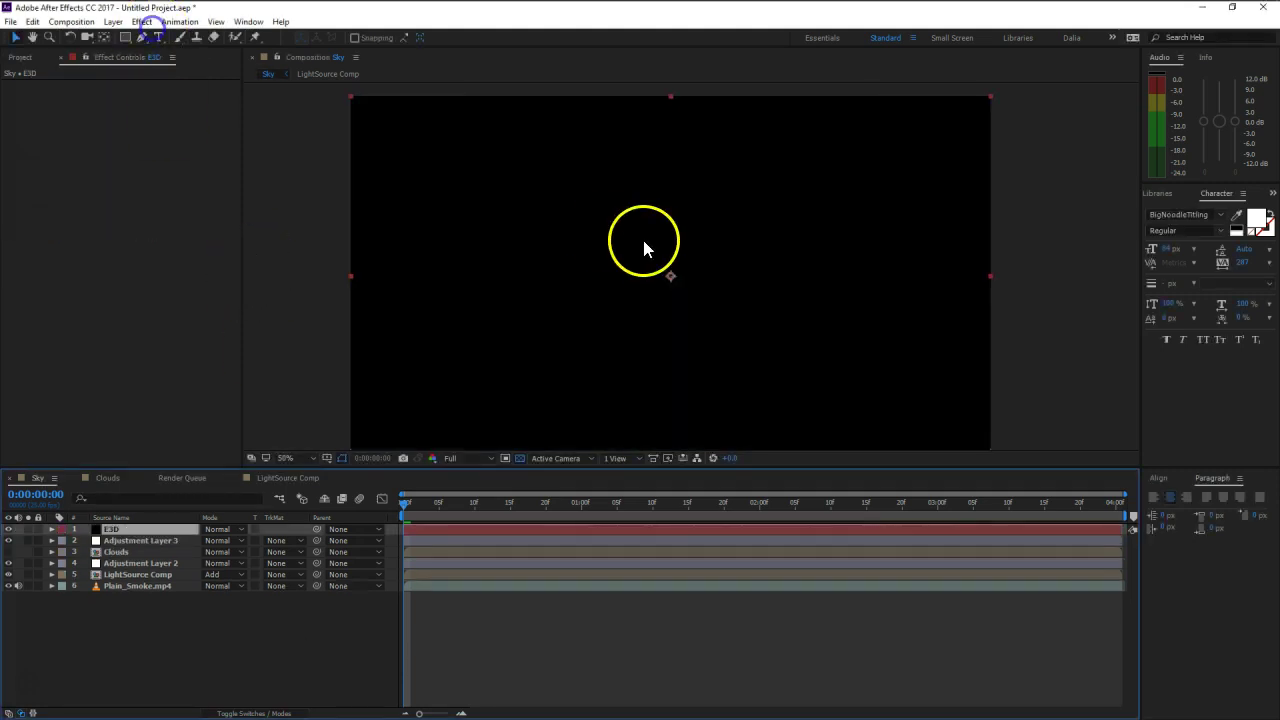
key(ctrl+t)
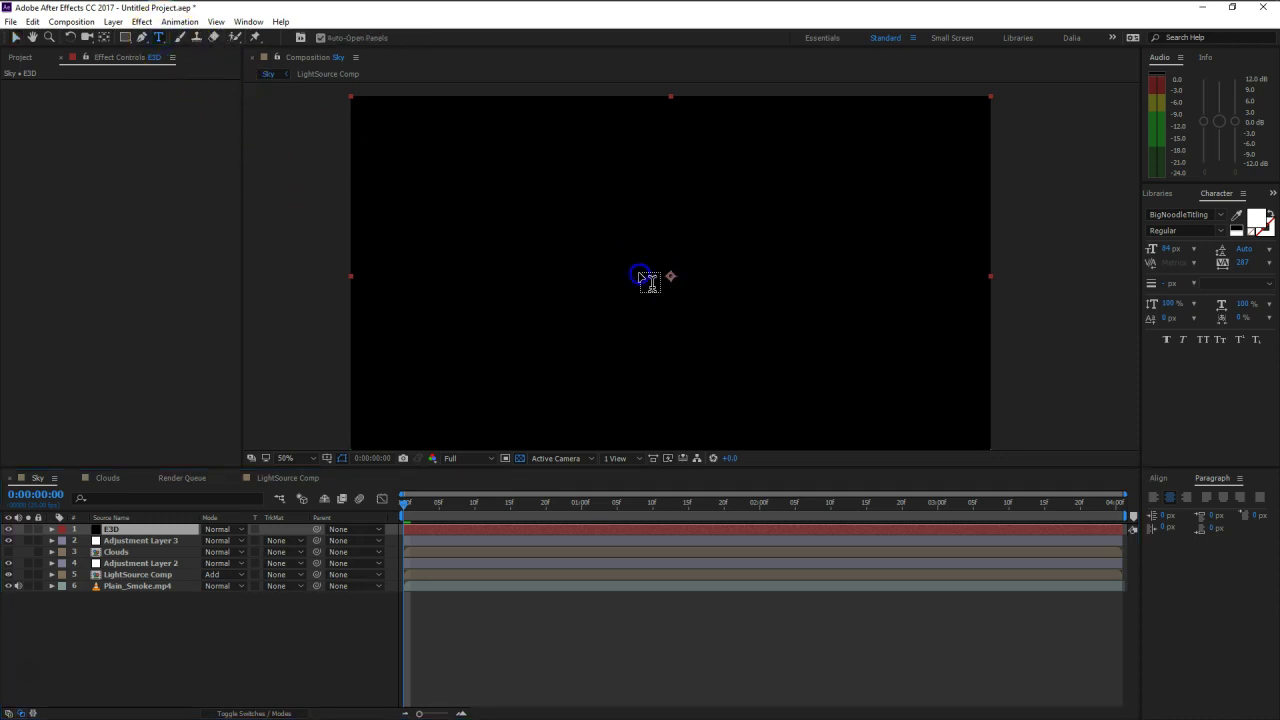
click(641, 276)
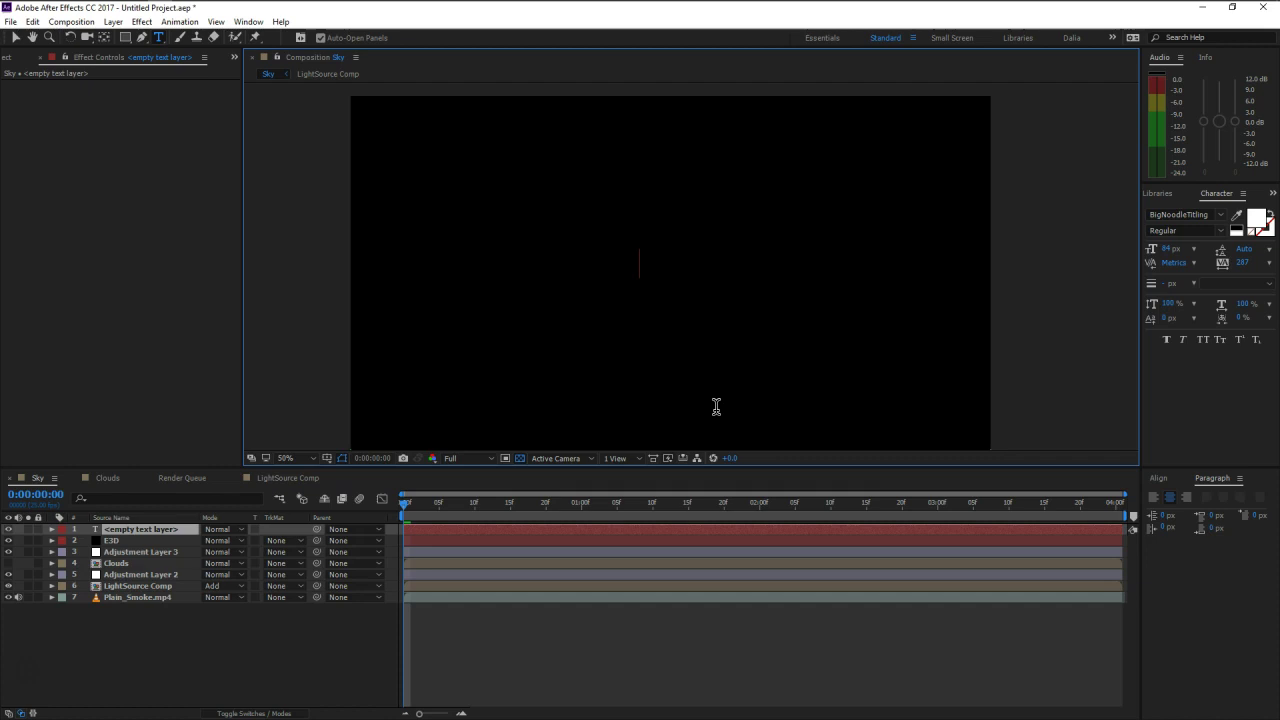
text(ELECTRIC)
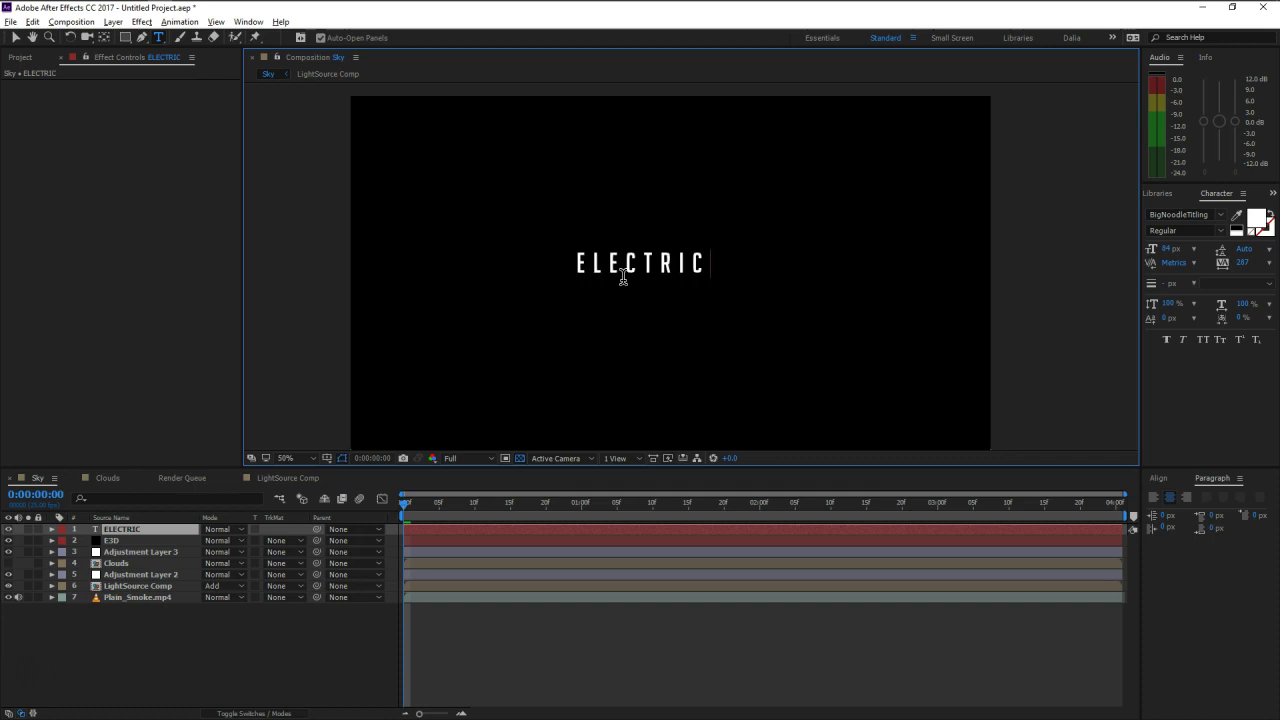
- Try the Segoe UI font in the Black style on the ELECTRIC text
double_click(630, 268)
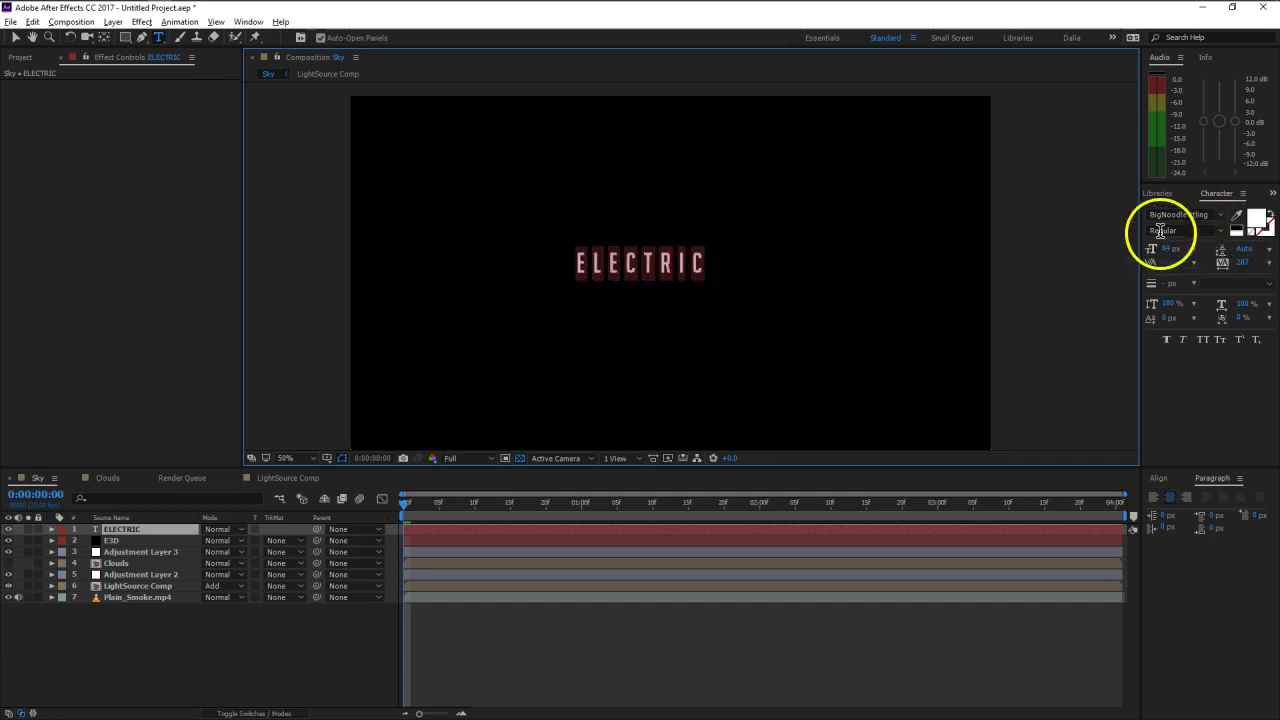
click(1225, 214)
scroll(1223, 280, down, 20)
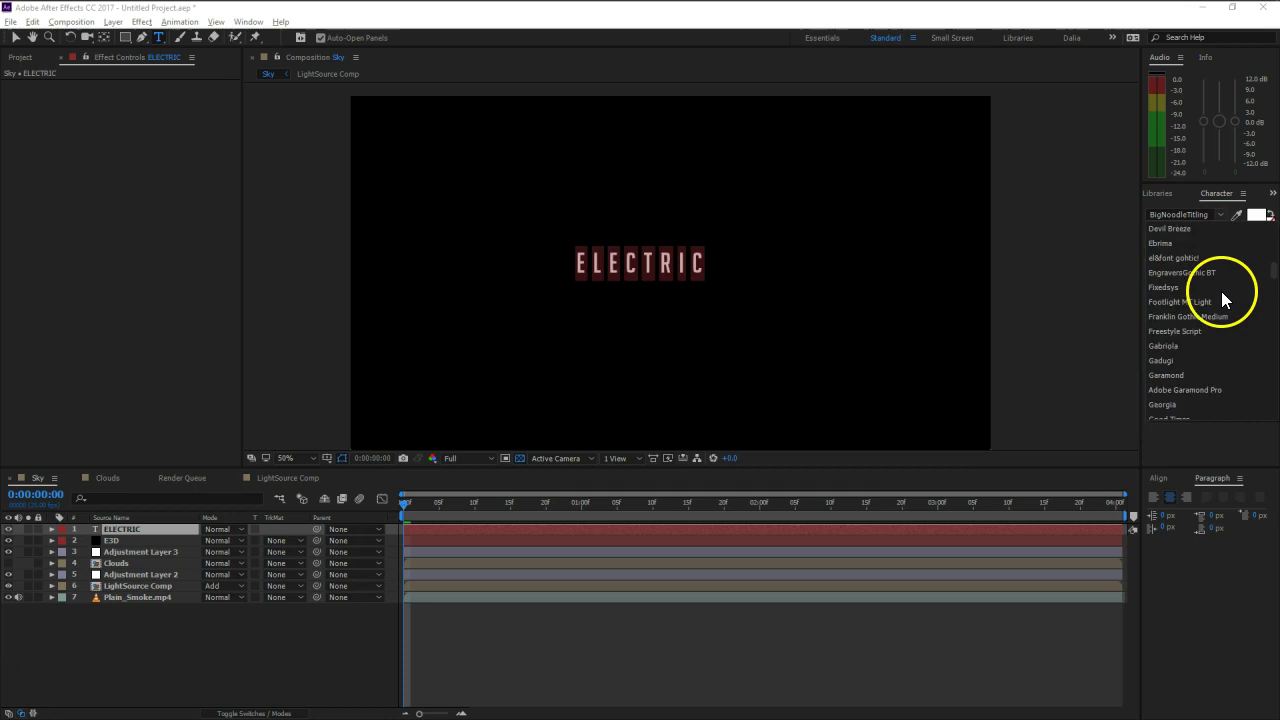
scroll(1220, 303, down, 15)
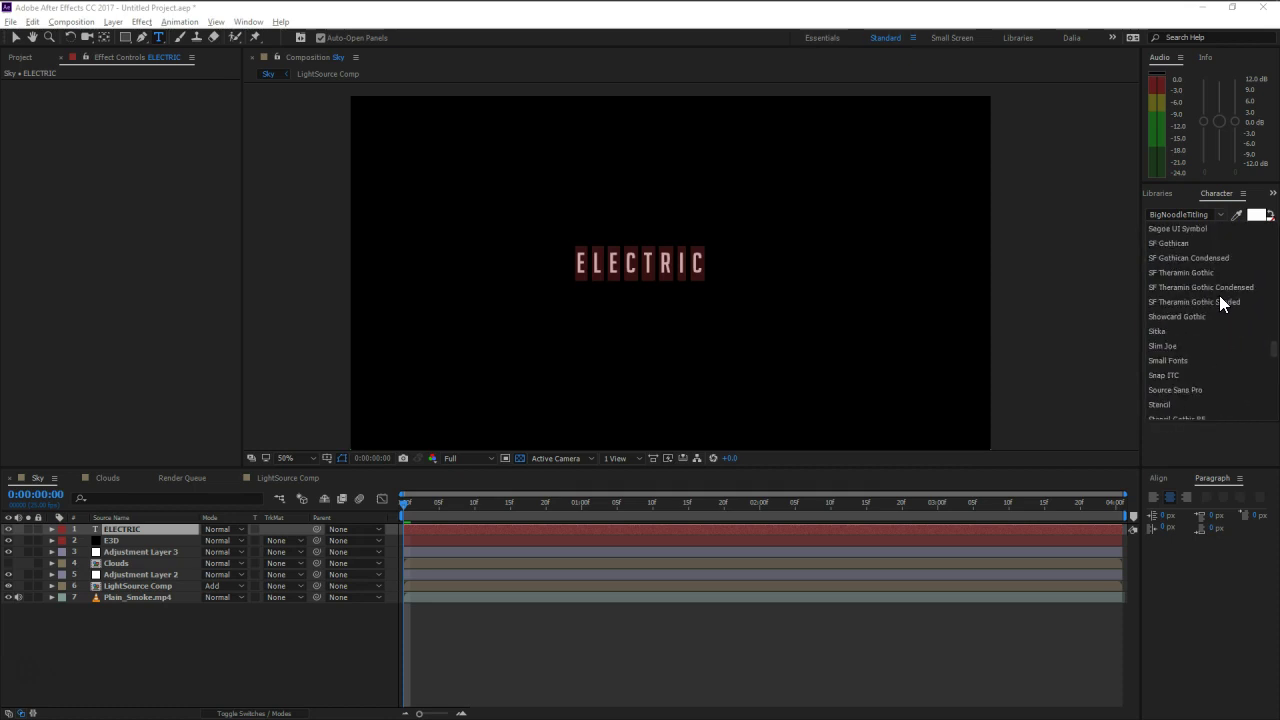
scroll(1223, 303, down, 2)
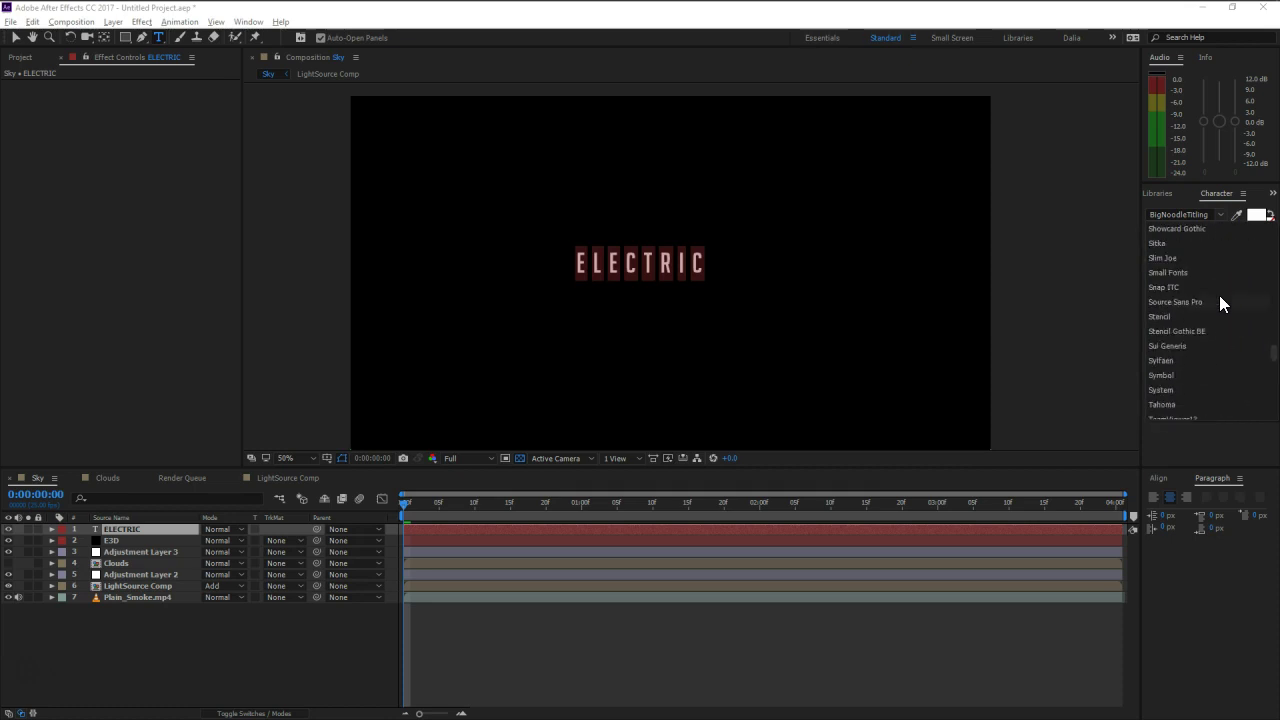
drag(1220, 318, 1270, 364)
scroll(1275, 362, up, 2)
scroll(1276, 355, up, 3)
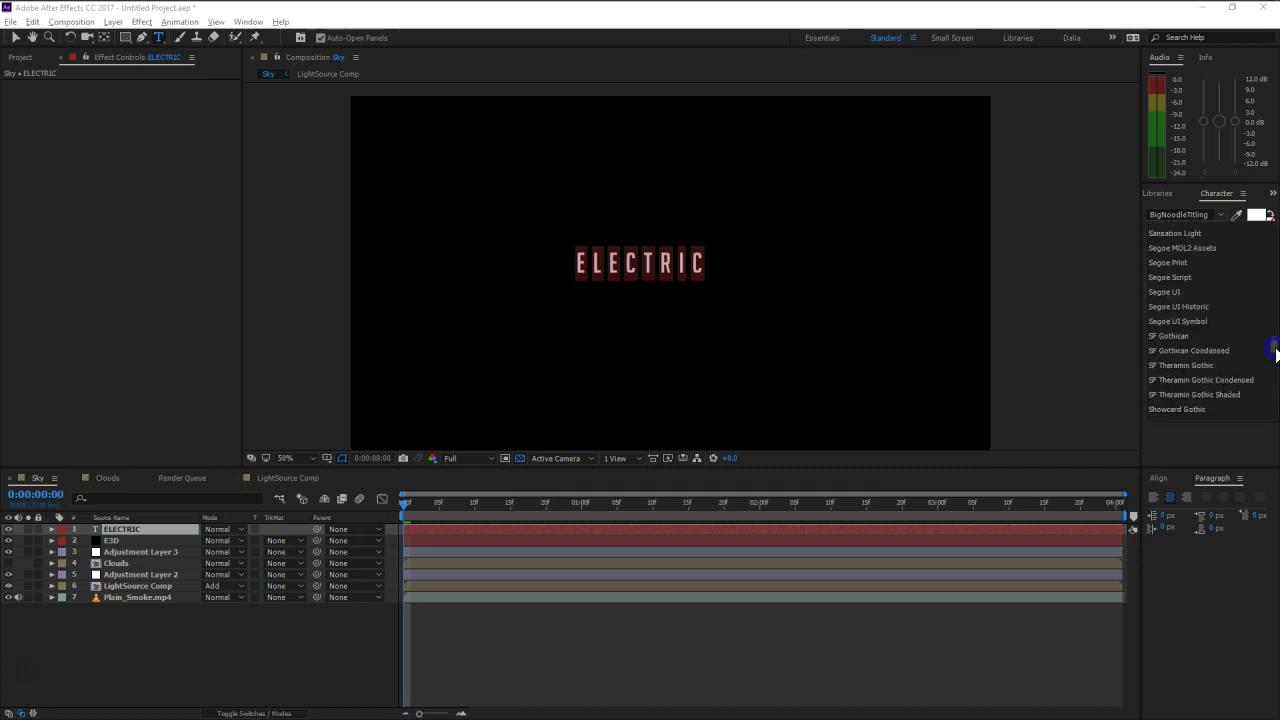
scroll(1276, 352, up, 1)
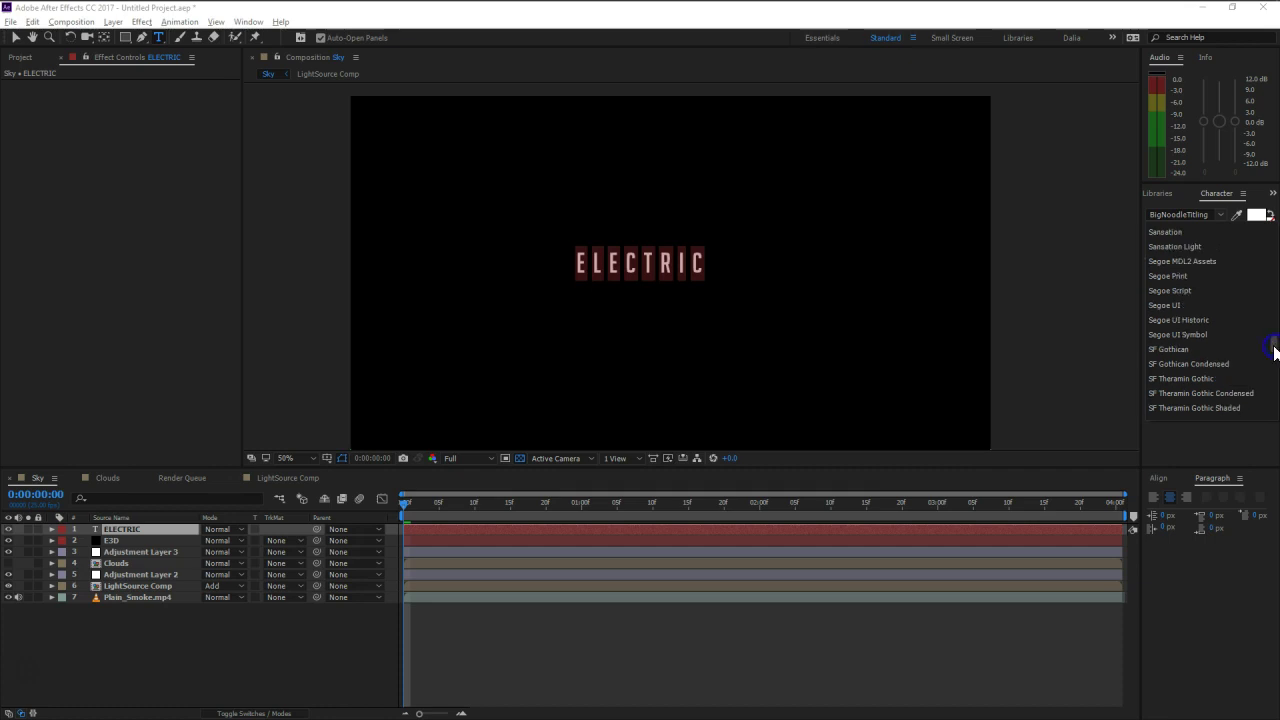
click(1190, 306)
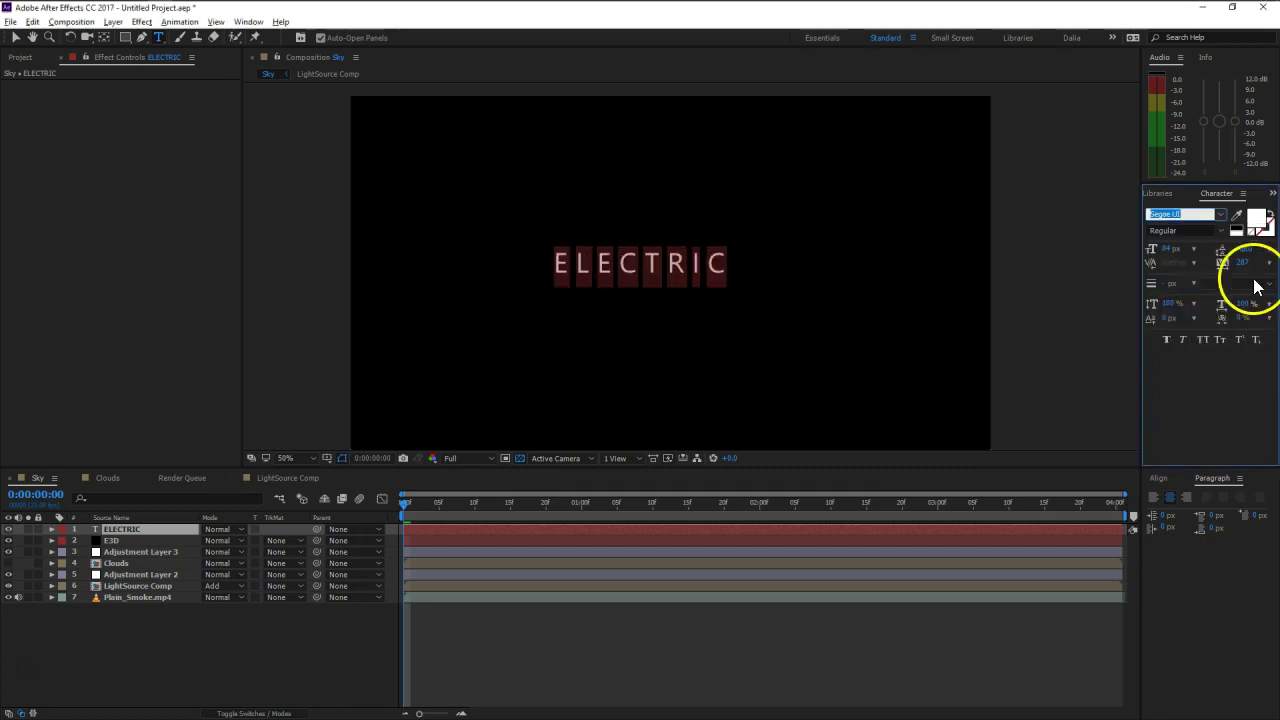
click(1220, 231)
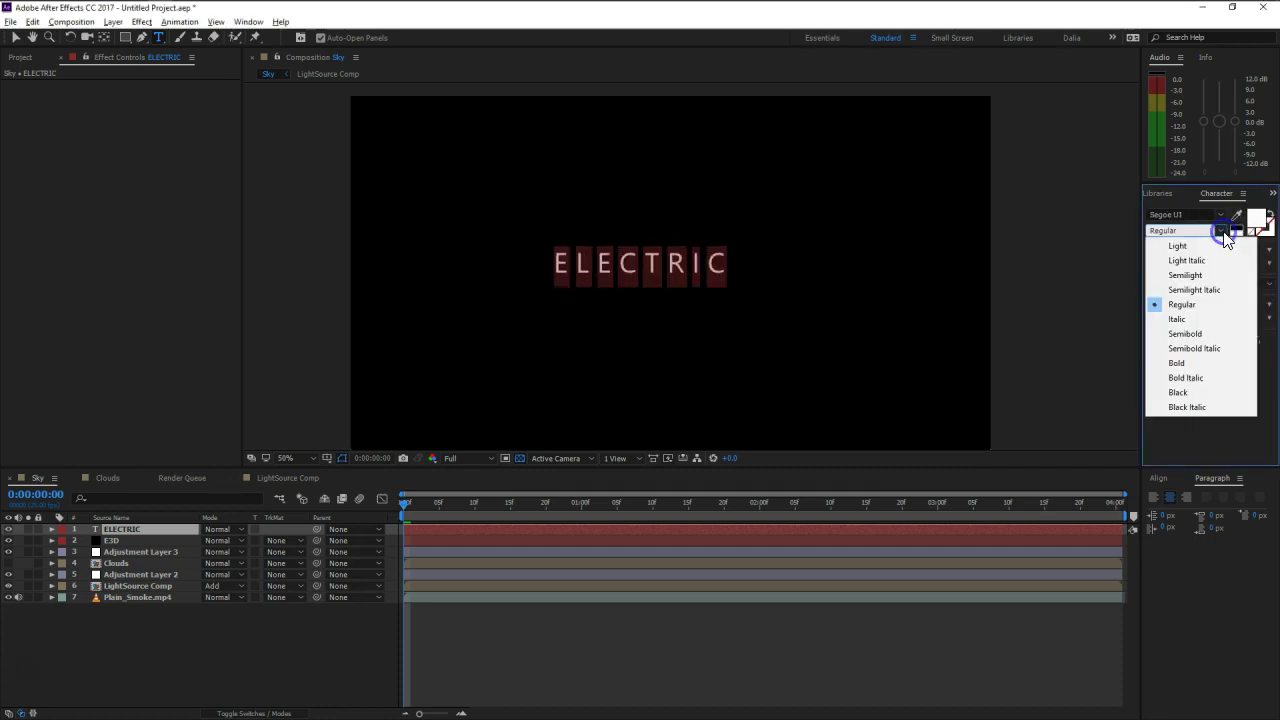
click(1203, 394)
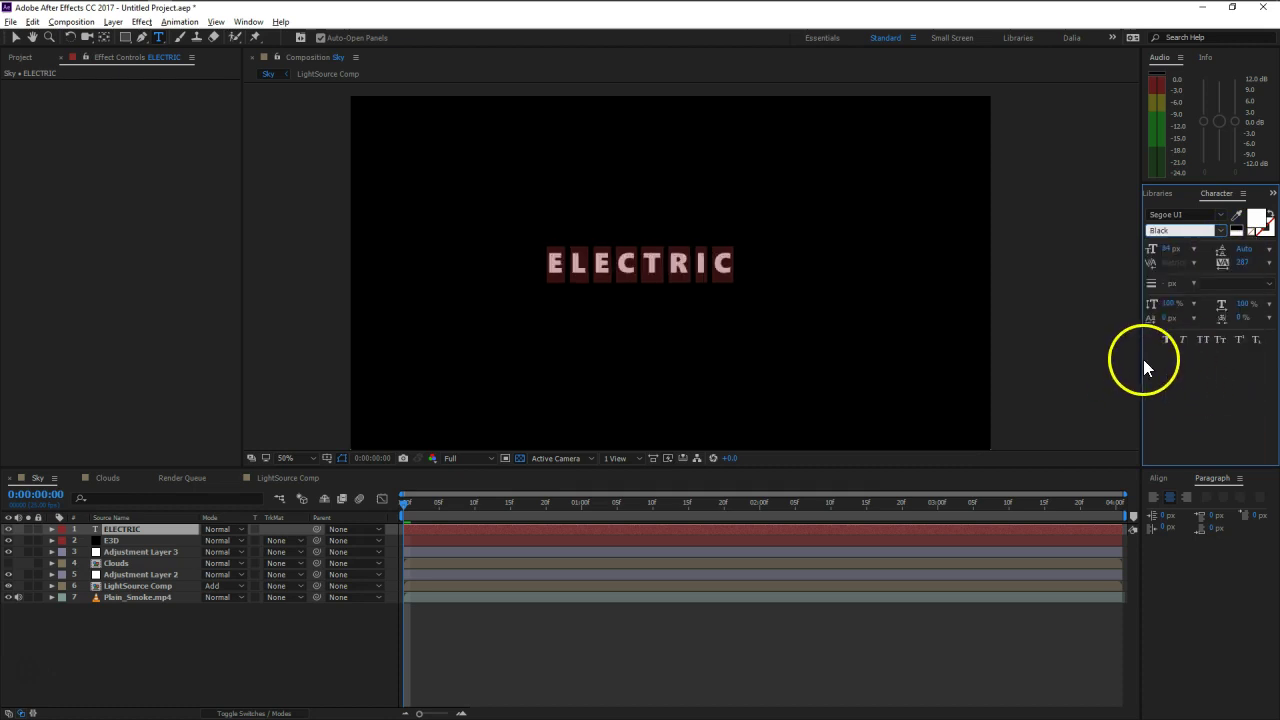
- Set the ELECTRIC text's font to Sui Generis
click(1221, 216)
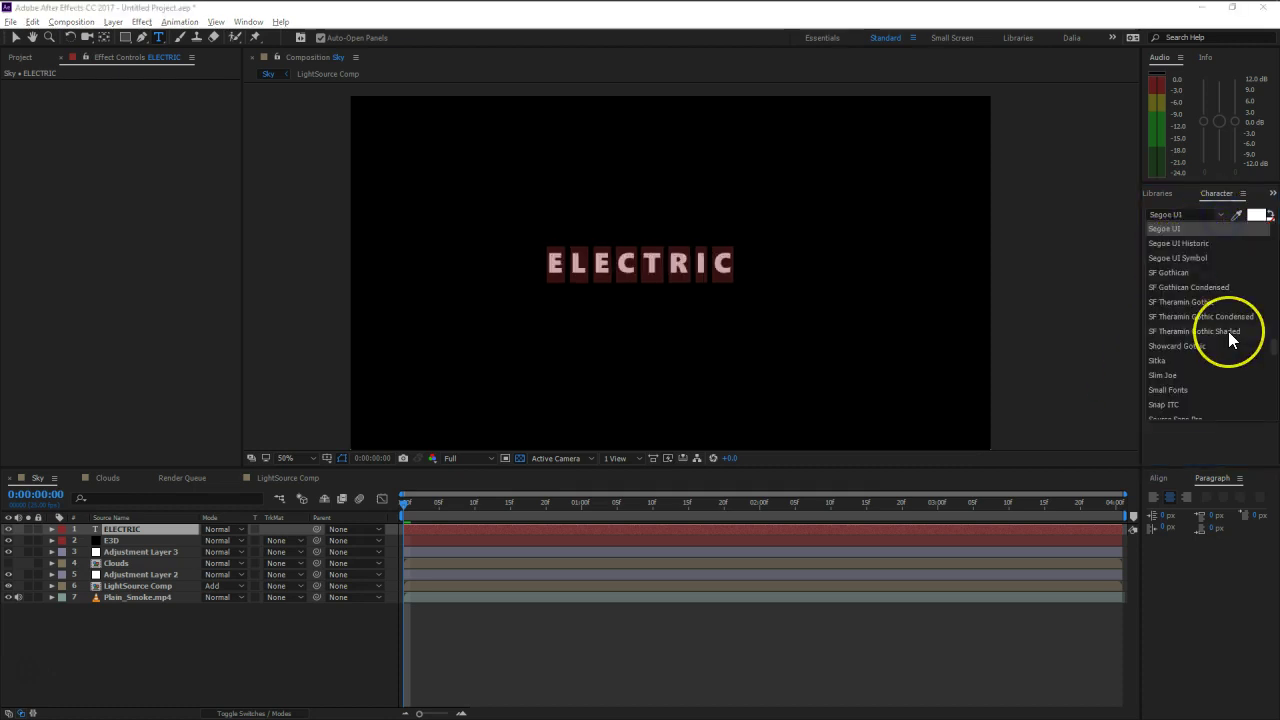
scroll(1230, 340, up, 2)
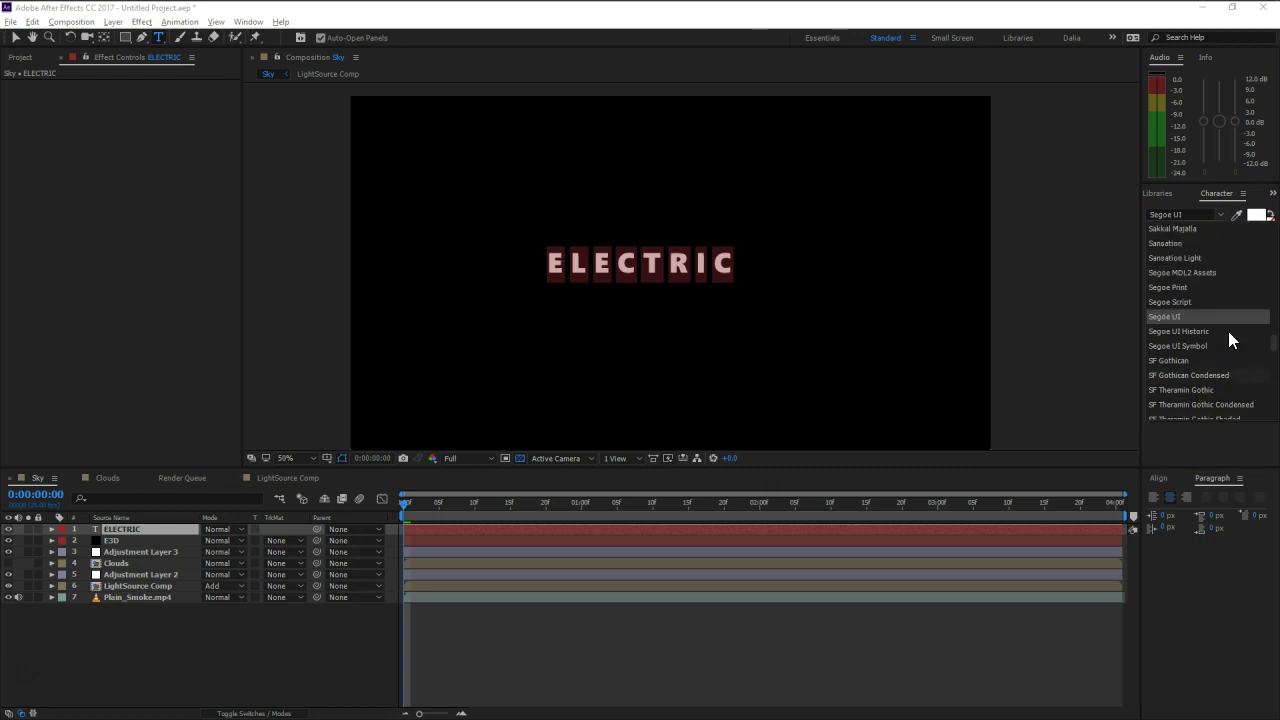
scroll(1230, 341, up, 1)
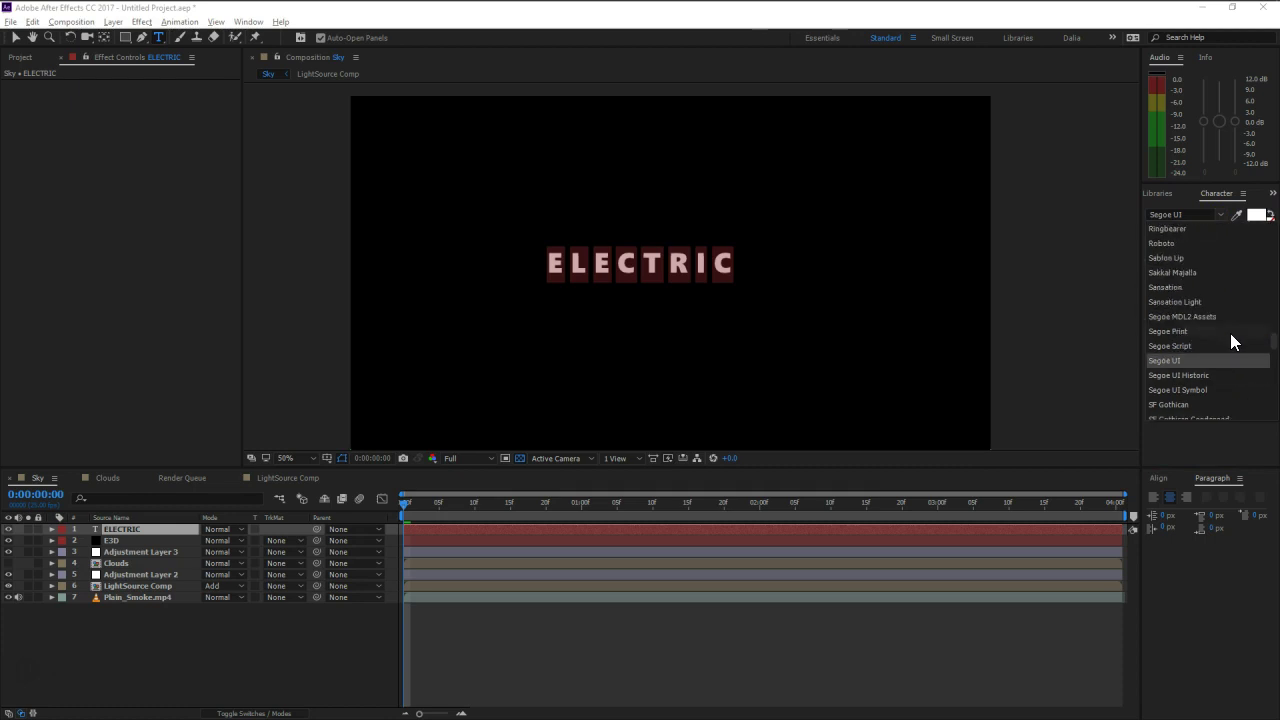
scroll(1231, 342, down, 8)
scroll(1232, 343, down, 10)
scroll(1232, 344, up, 9)
scroll(1232, 344, up, 1)
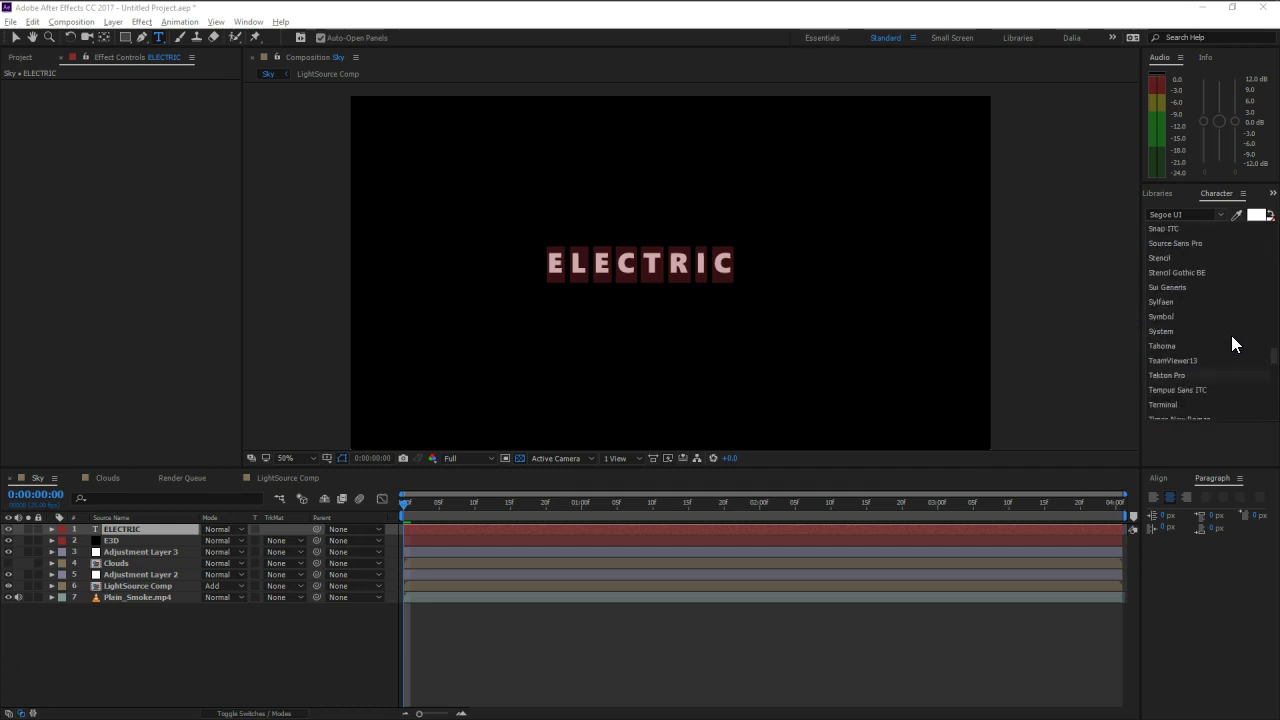
click(1190, 288)
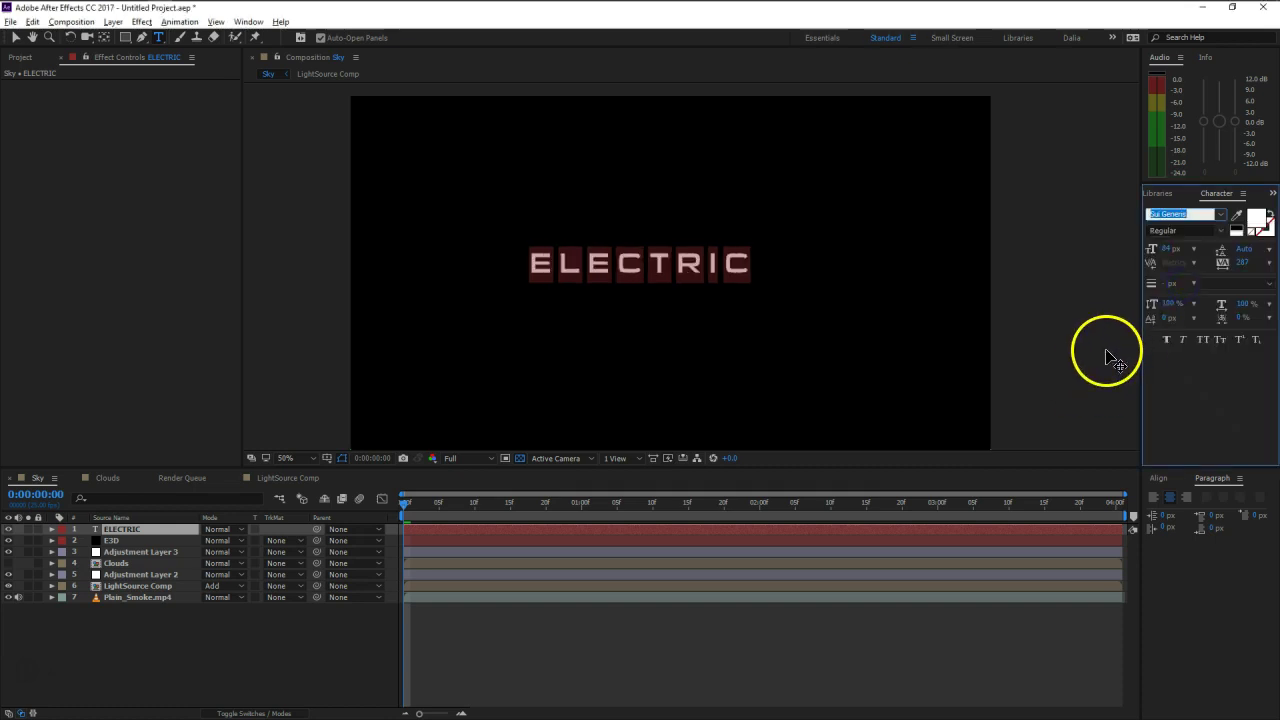
- Enlarge the ELECTRIC text to a font size of 165 px
click(1187, 251)
drag(1187, 251, 1224, 251)
drag(5, 37, 8, 42)
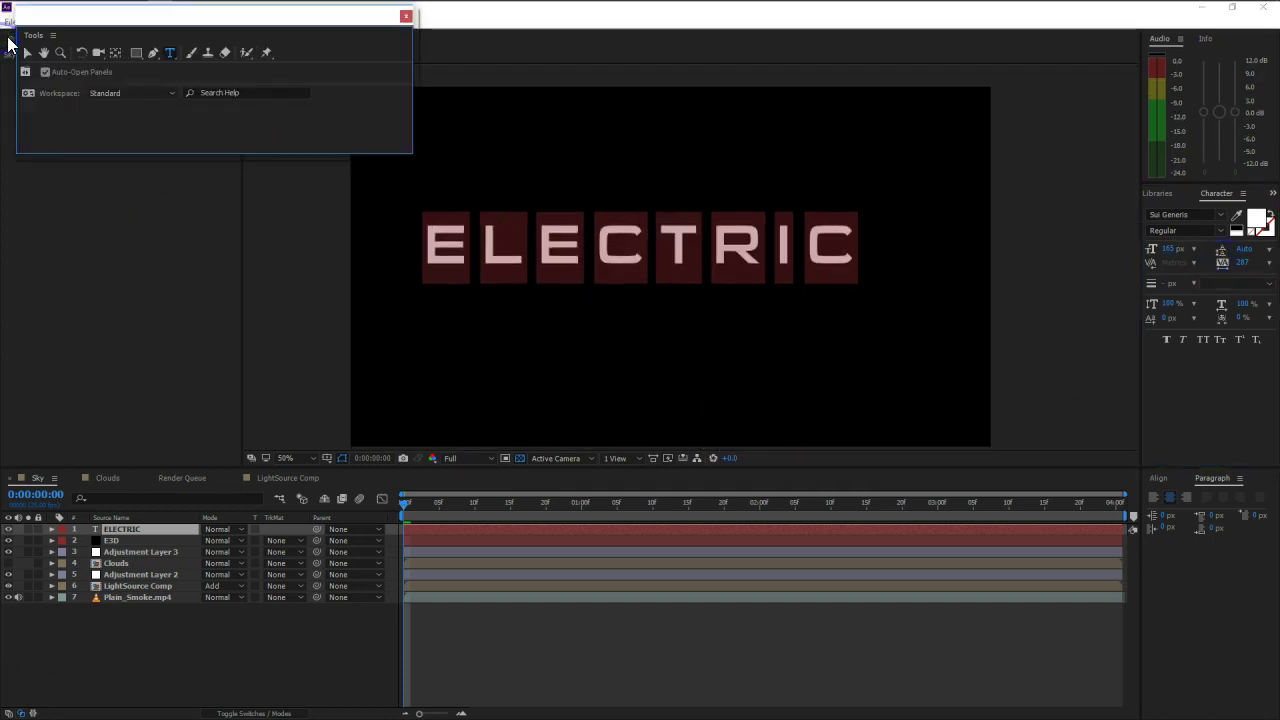
drag(165, 38, 157, 57)
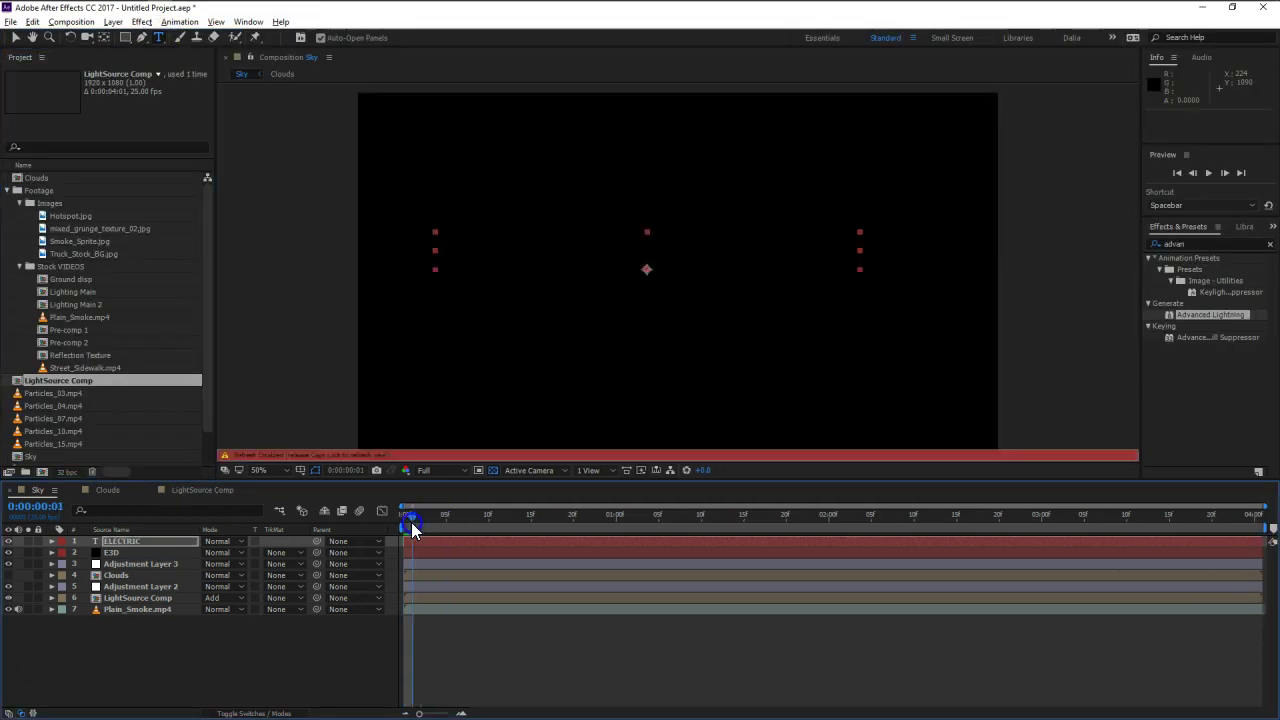
- Reset the ELECTRIC layer's position and move the layer below Plain_Smoke.mp4 at the end of the layer stack
click(411, 520)
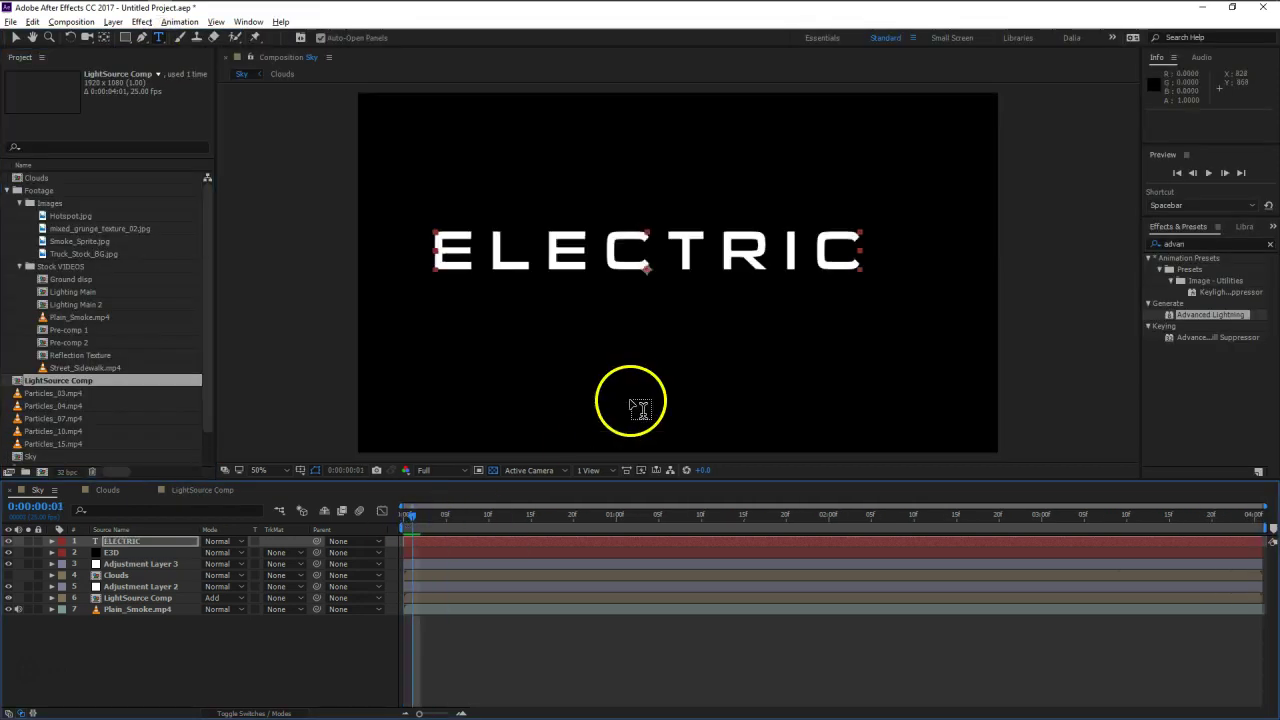
click(166, 628)
click(145, 544)
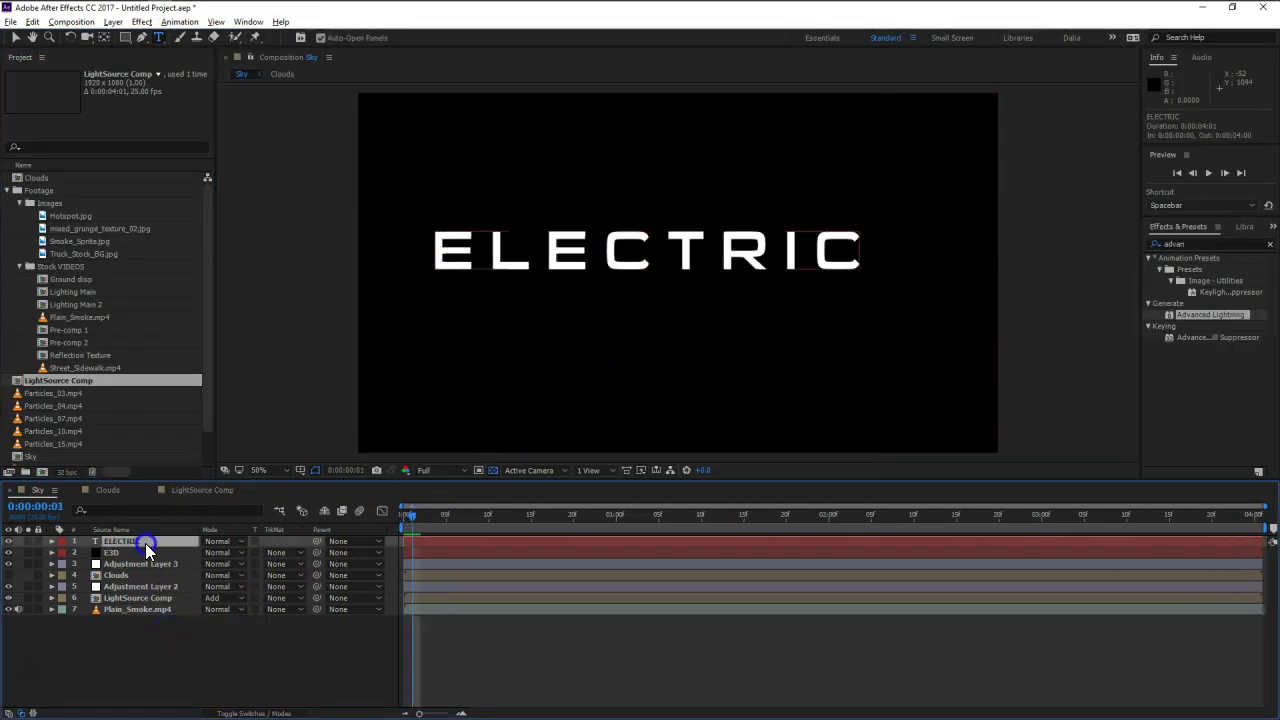
scroll(597, 289, down, 1)
scroll(600, 300, up, 1)
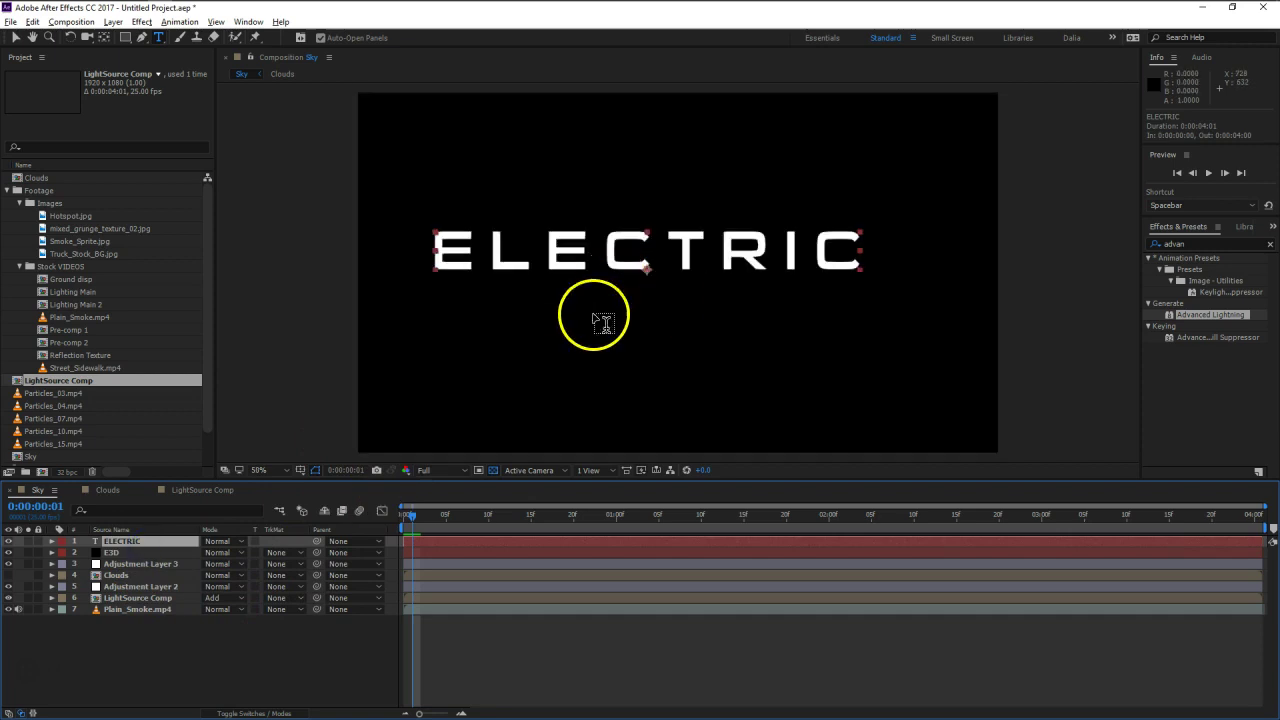
key(p)
right_click(164, 554)
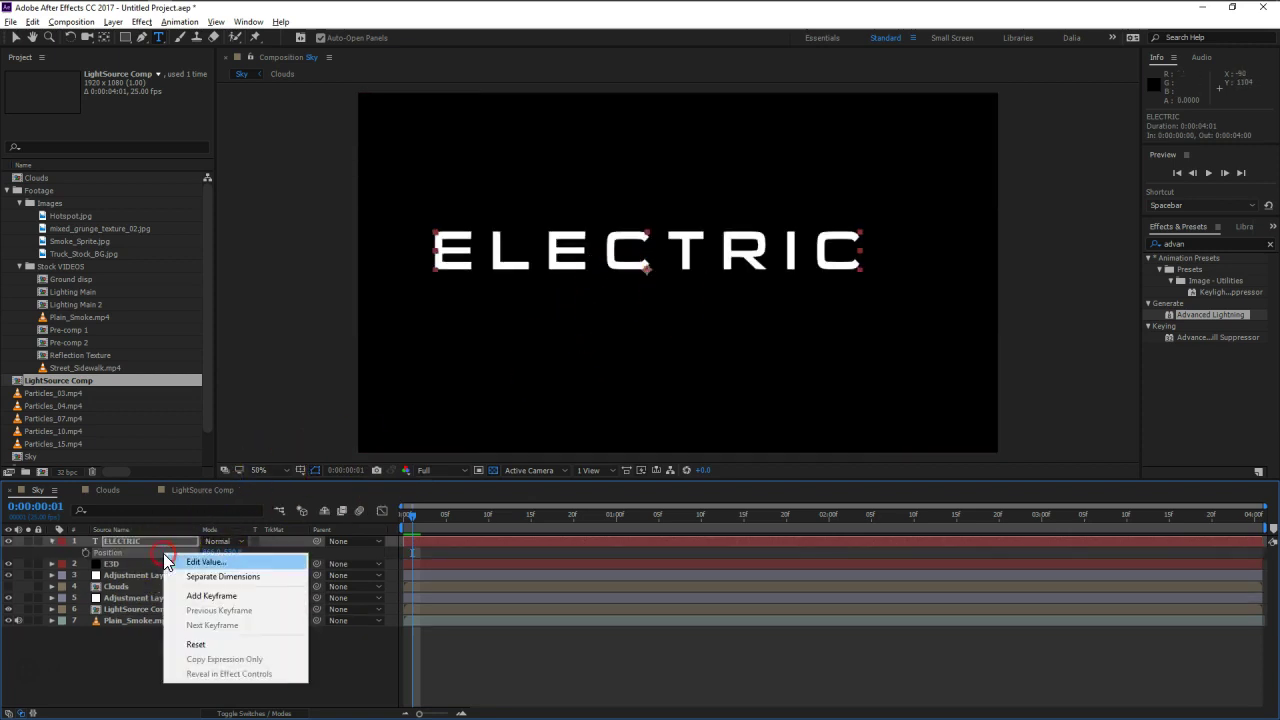
click(192, 644)
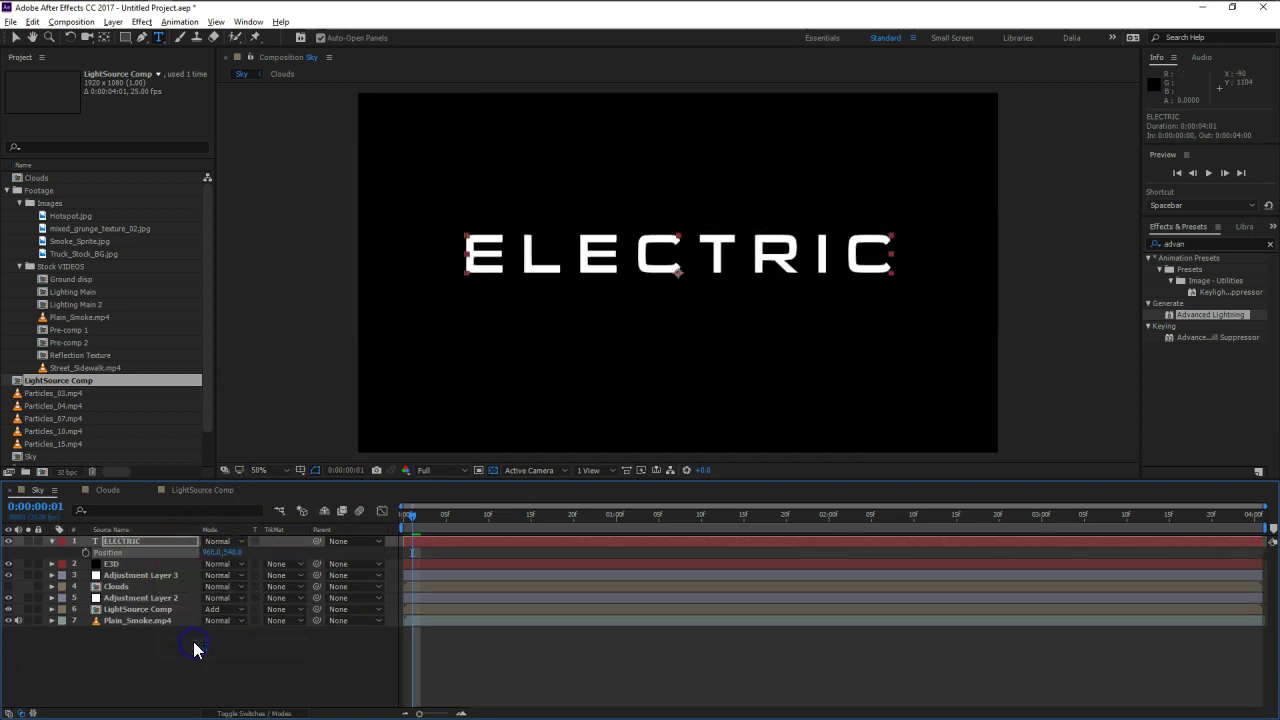
click(53, 541)
drag(134, 545, 120, 650)
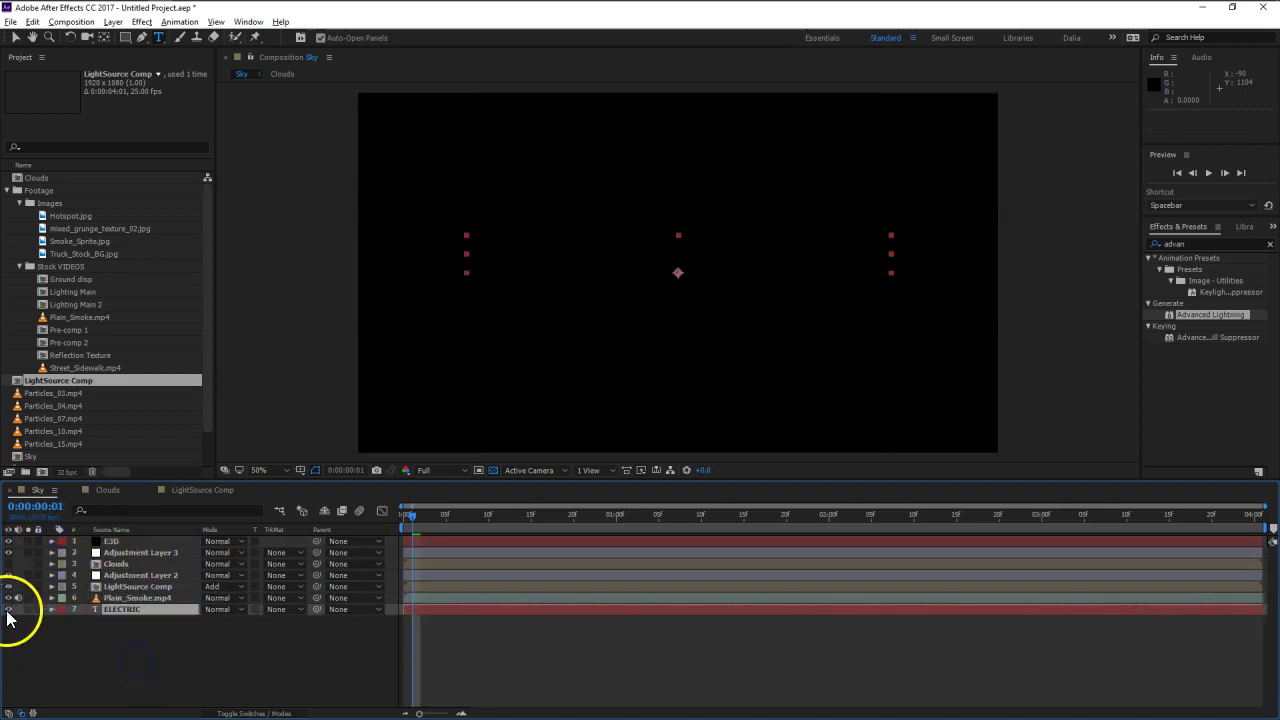
- Apply the Element effect to the E3D solid
click(126, 541)
key(ctrl+space)
text(e)
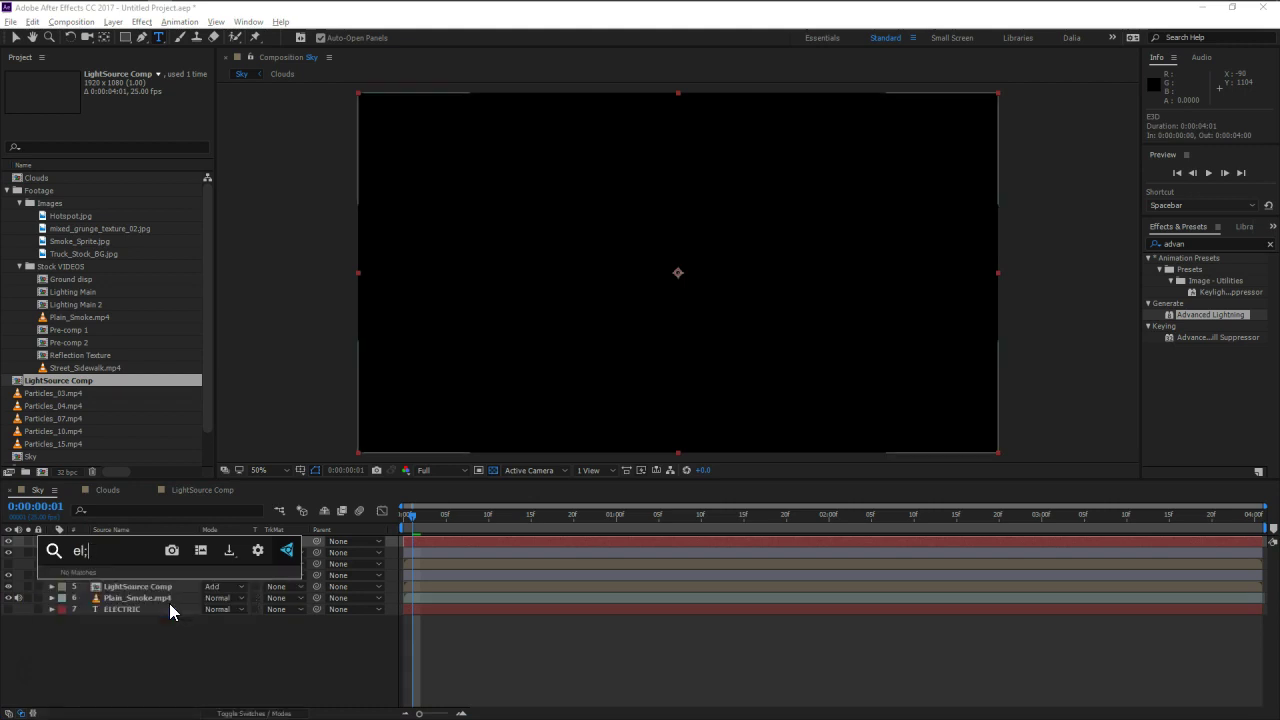
text(lem)
key(Return)
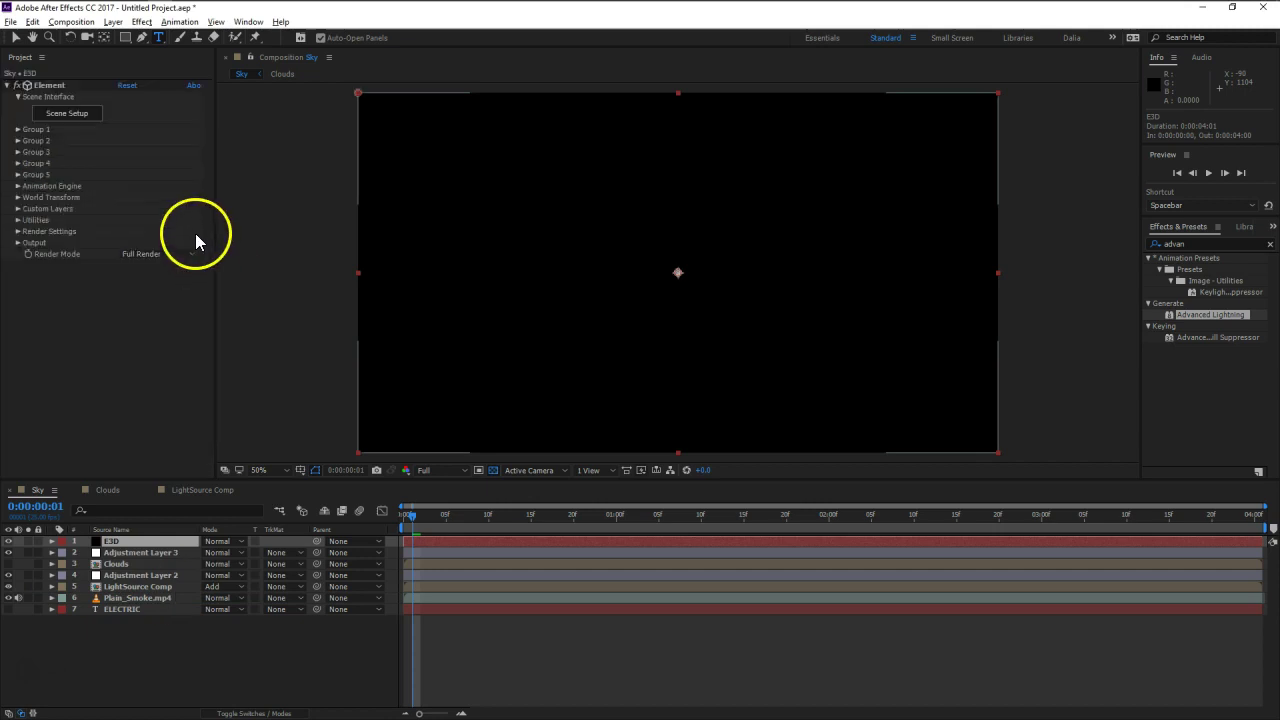
click(68, 115)
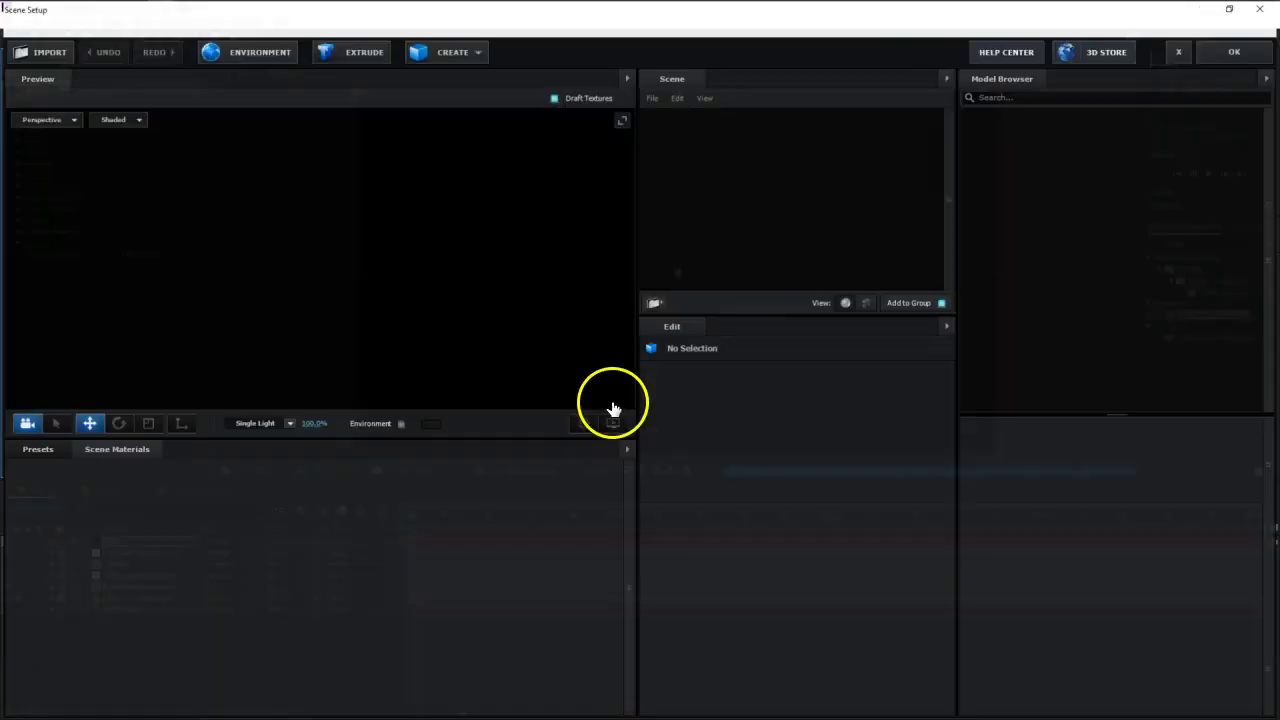
click(1174, 50)
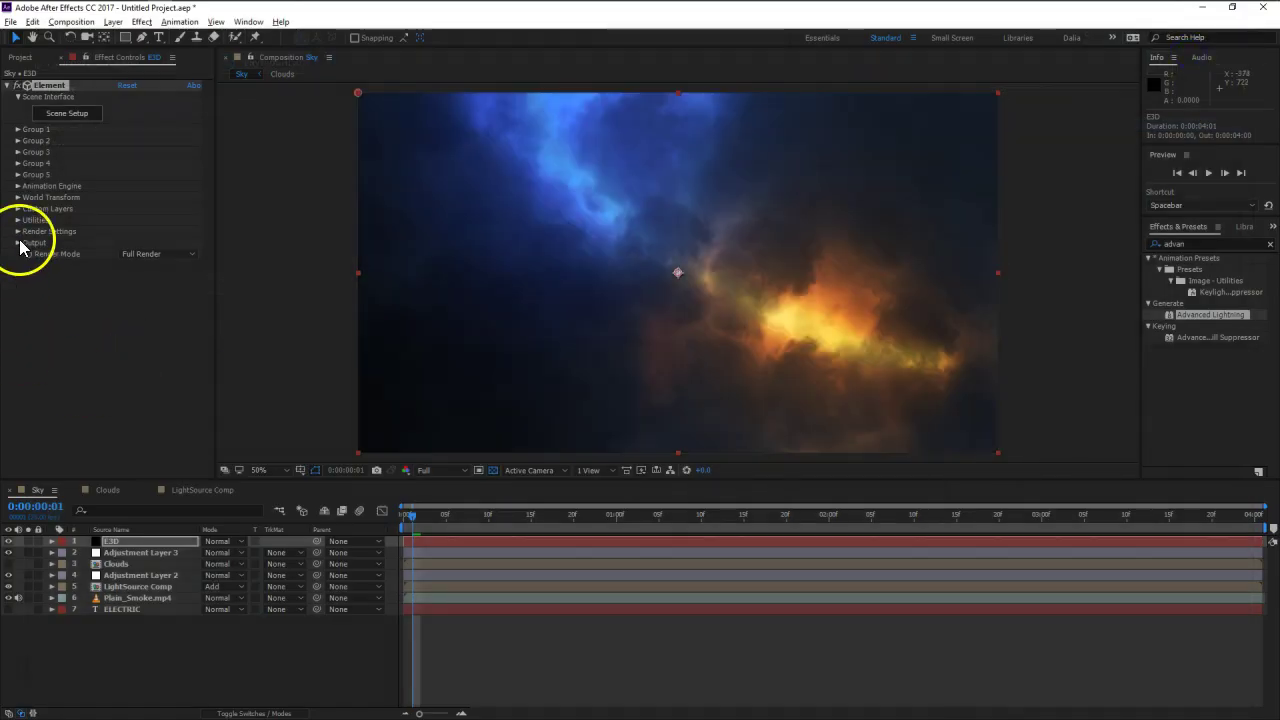
- Assign the ELECTRIC layer as Path Layer 1 in Element's custom text and masks
click(18, 209)
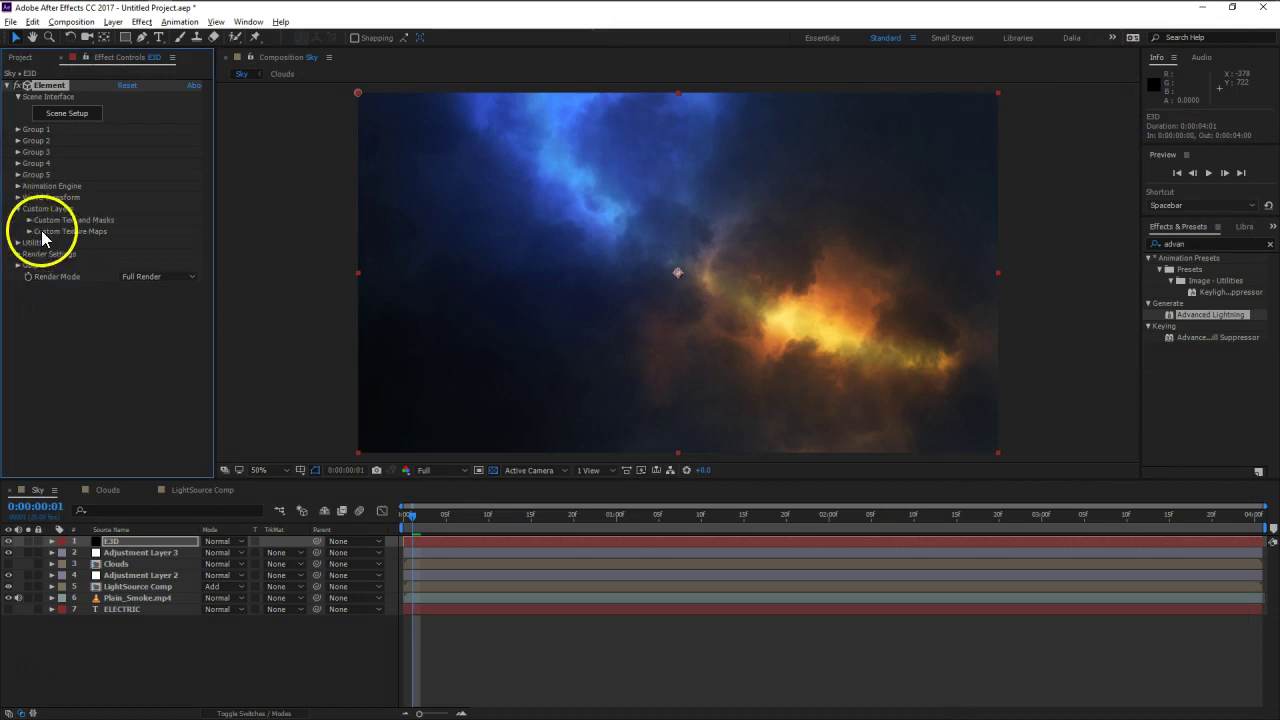
click(29, 220)
click(148, 232)
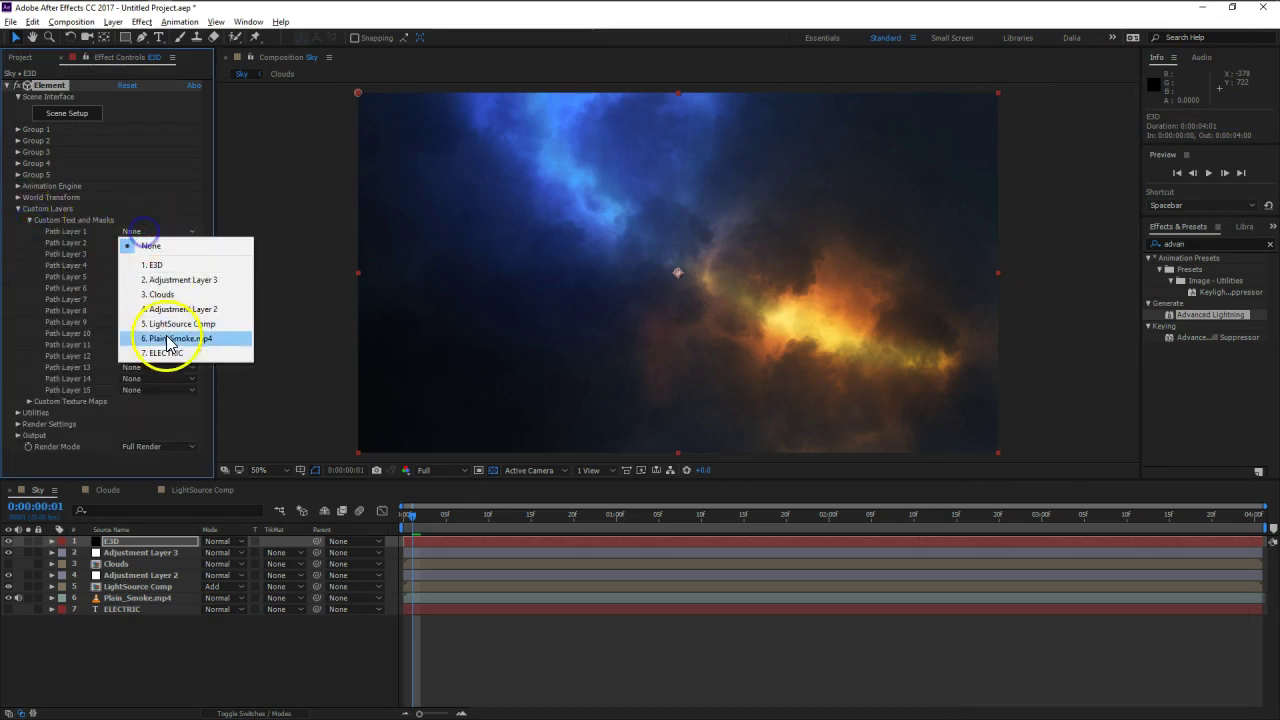
click(171, 350)
click(18, 209)
- Open Element's scene setup and apply the Studio environment from the V1_Environment presets
click(55, 120)
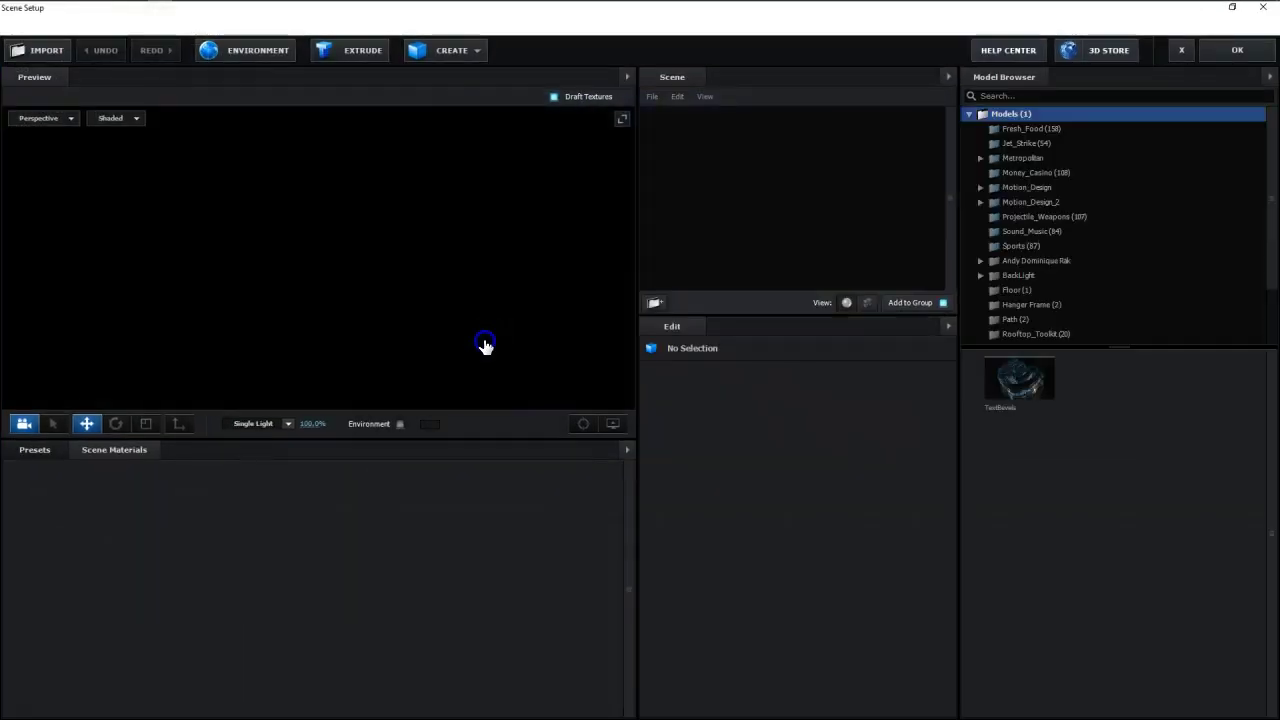
click(35, 449)
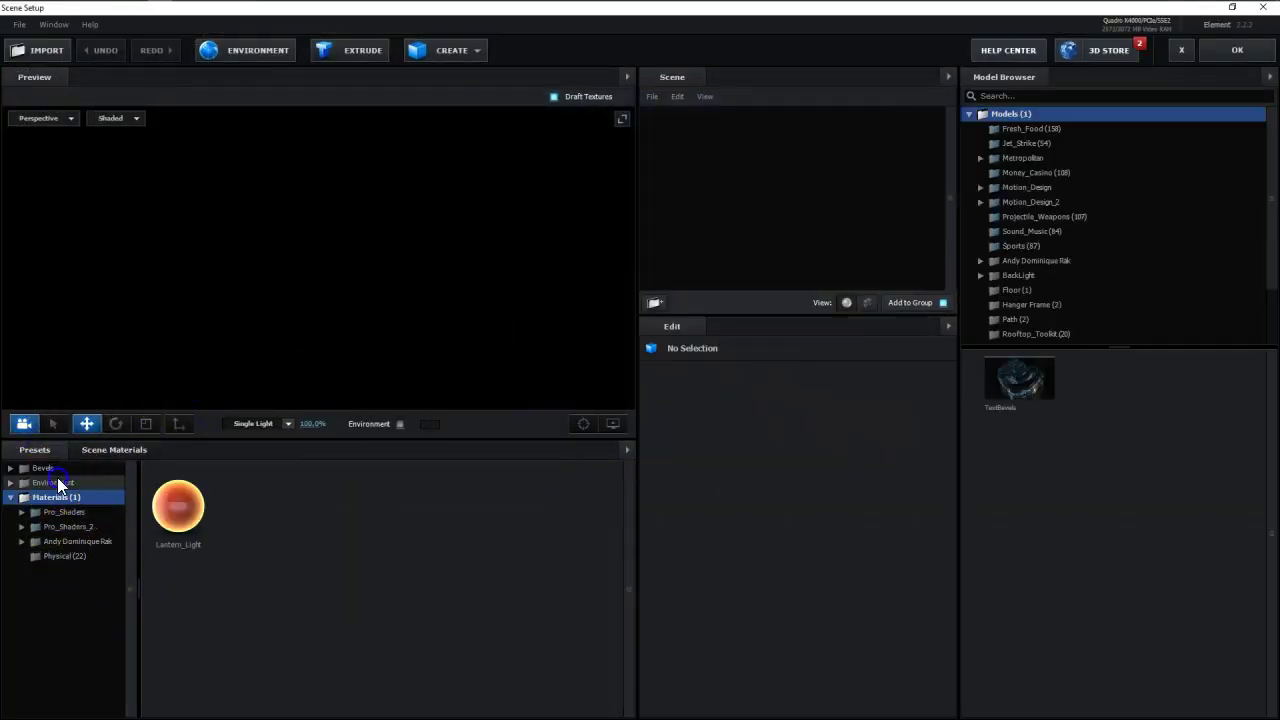
click(57, 482)
click(81, 524)
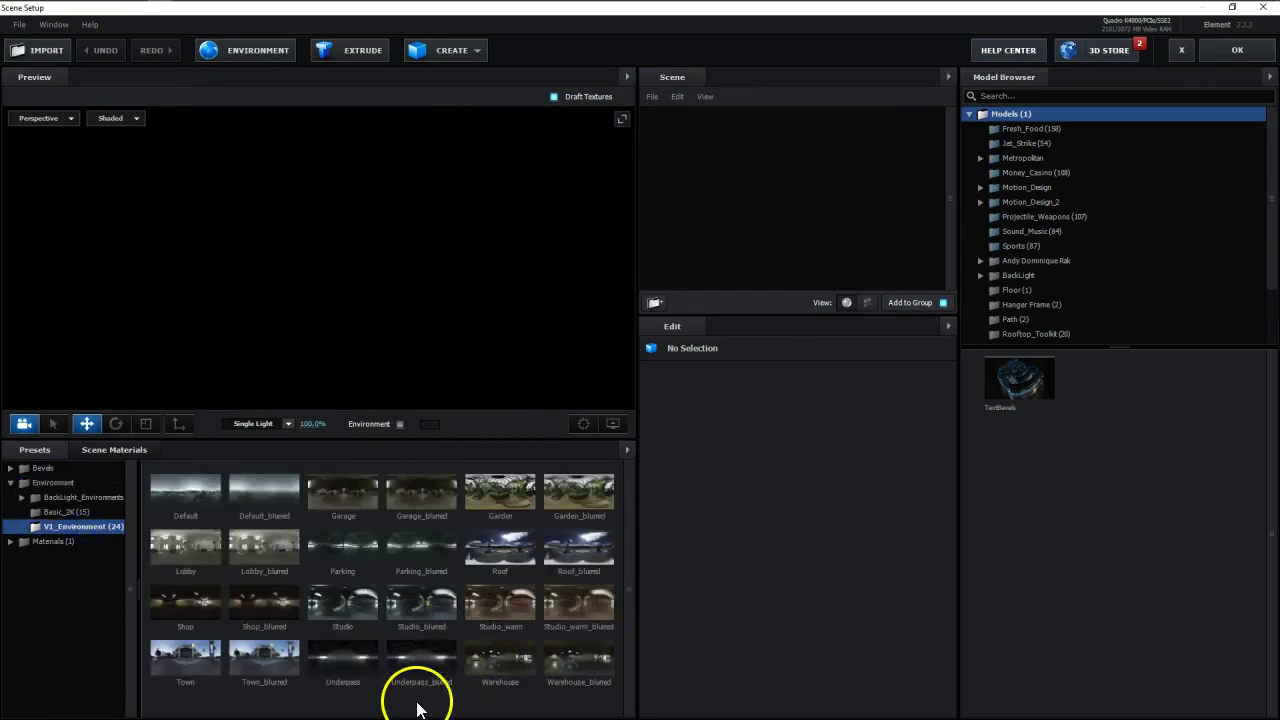
click(343, 608)
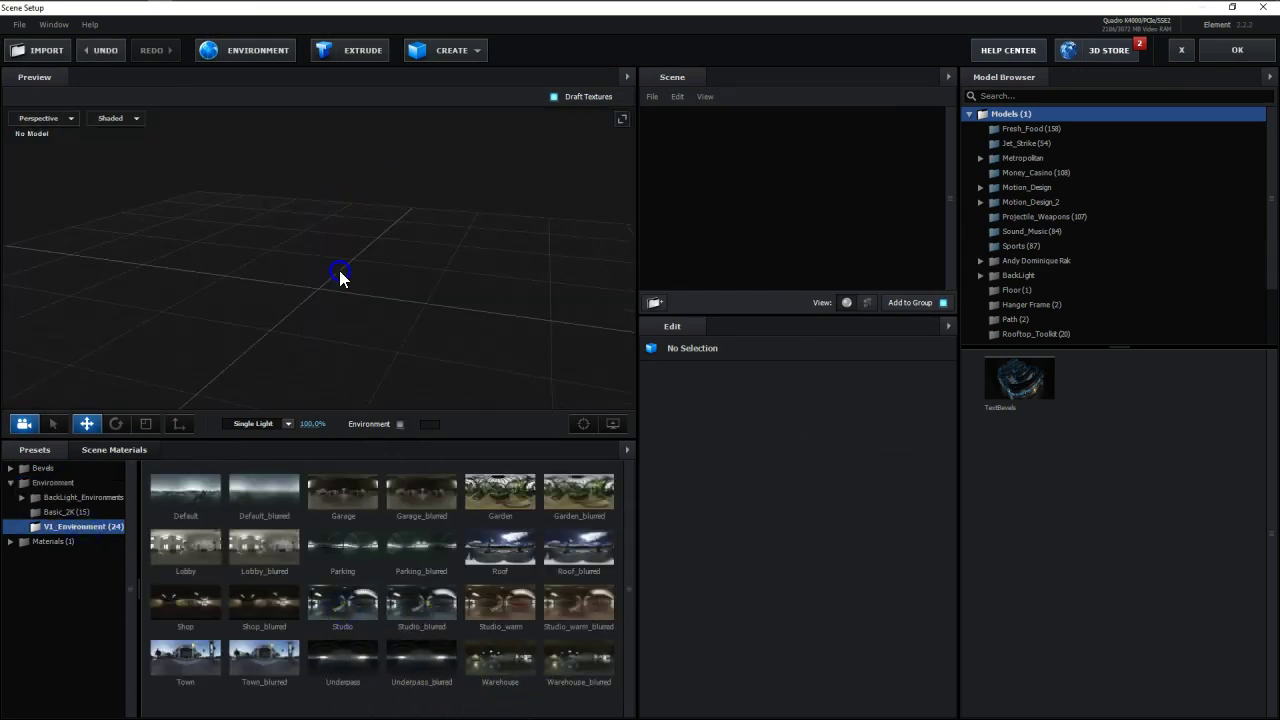
- Extrude the ELECTRIC text path into a 3D model and view it from an angle
click(368, 60)
drag(346, 354, 335, 303)
drag(359, 238, 320, 297)
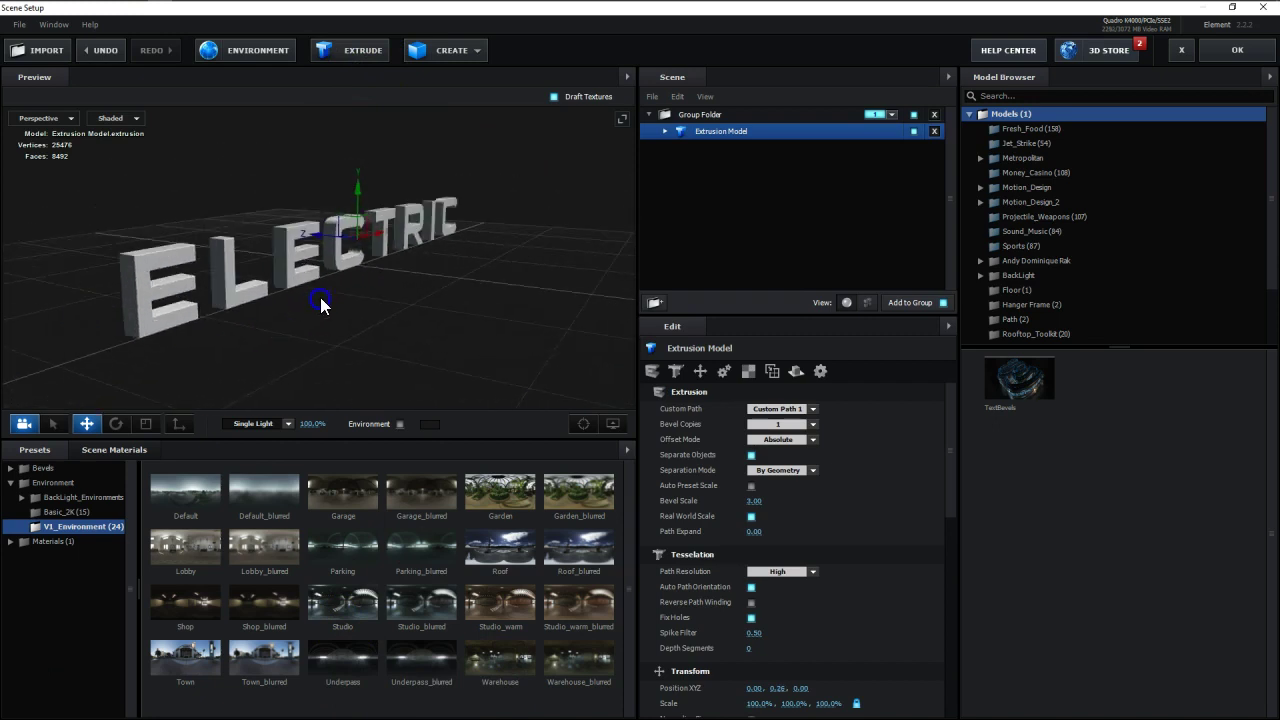
scroll(320, 297, up, 3)
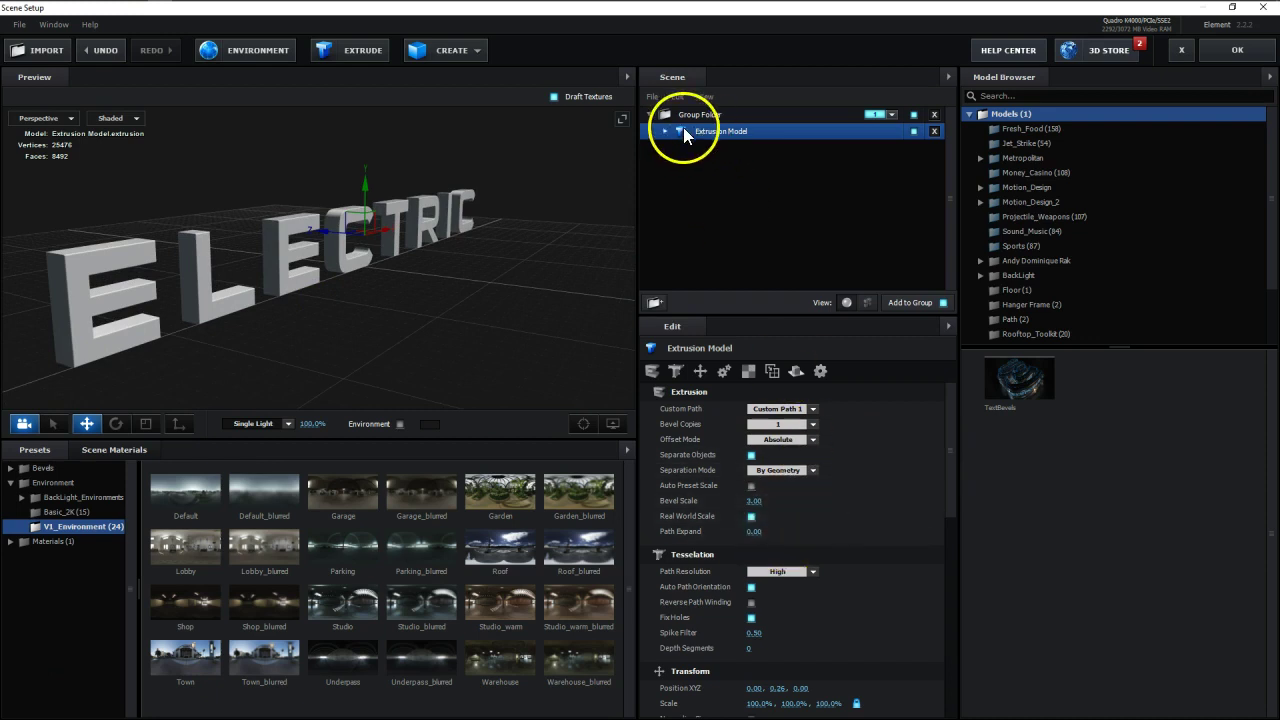
- Increase the extrude depth of the extrusion model's Bevel 1 to thicken the letters
click(666, 131)
click(720, 151)
drag(757, 413, 853, 413)
drag(401, 359, 309, 287)
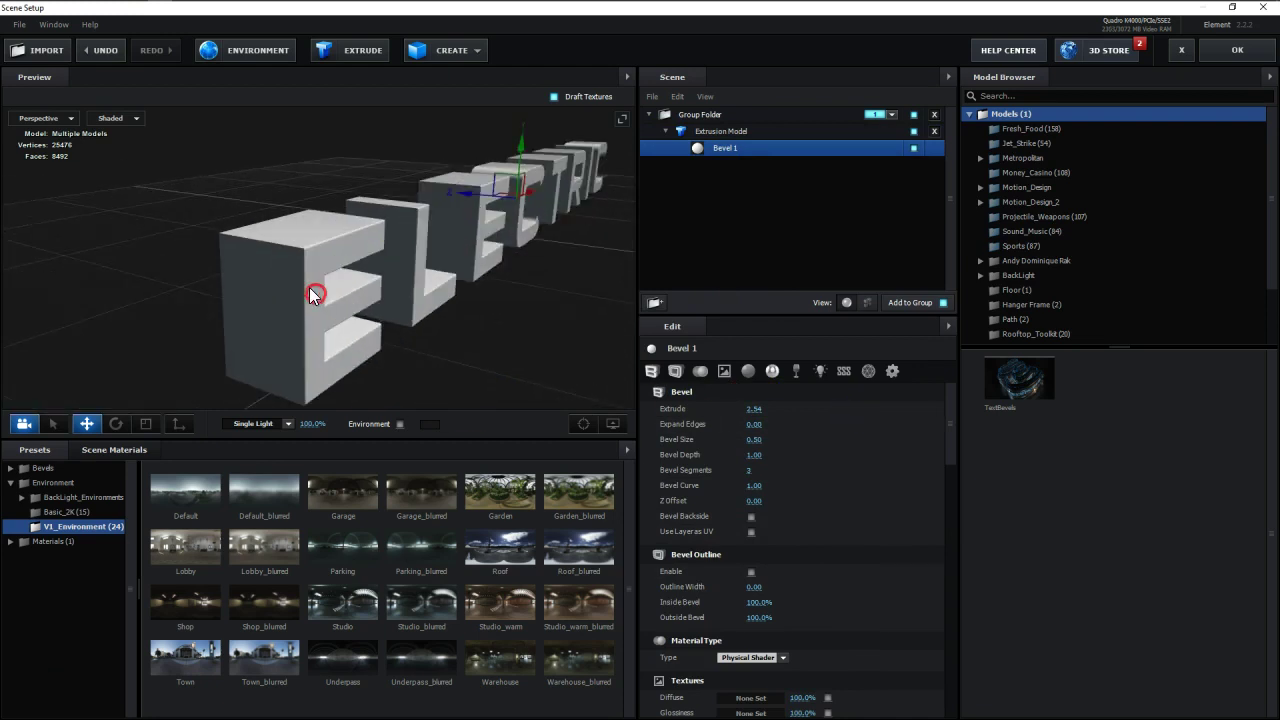
- Set Bevel 1's bevel size to 0.72 and increase its bevel depth and number of bevel segments
drag(797, 456, 766, 443)
click(752, 474)
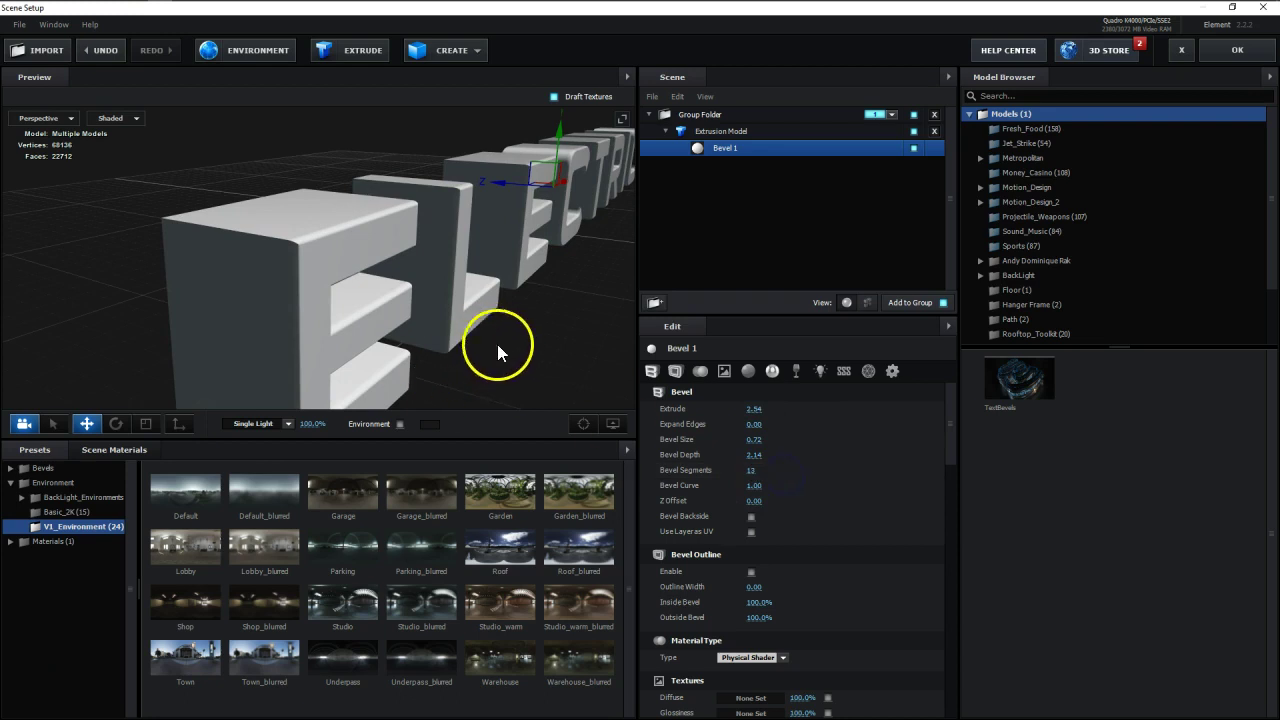
scroll(794, 537, down, 2)
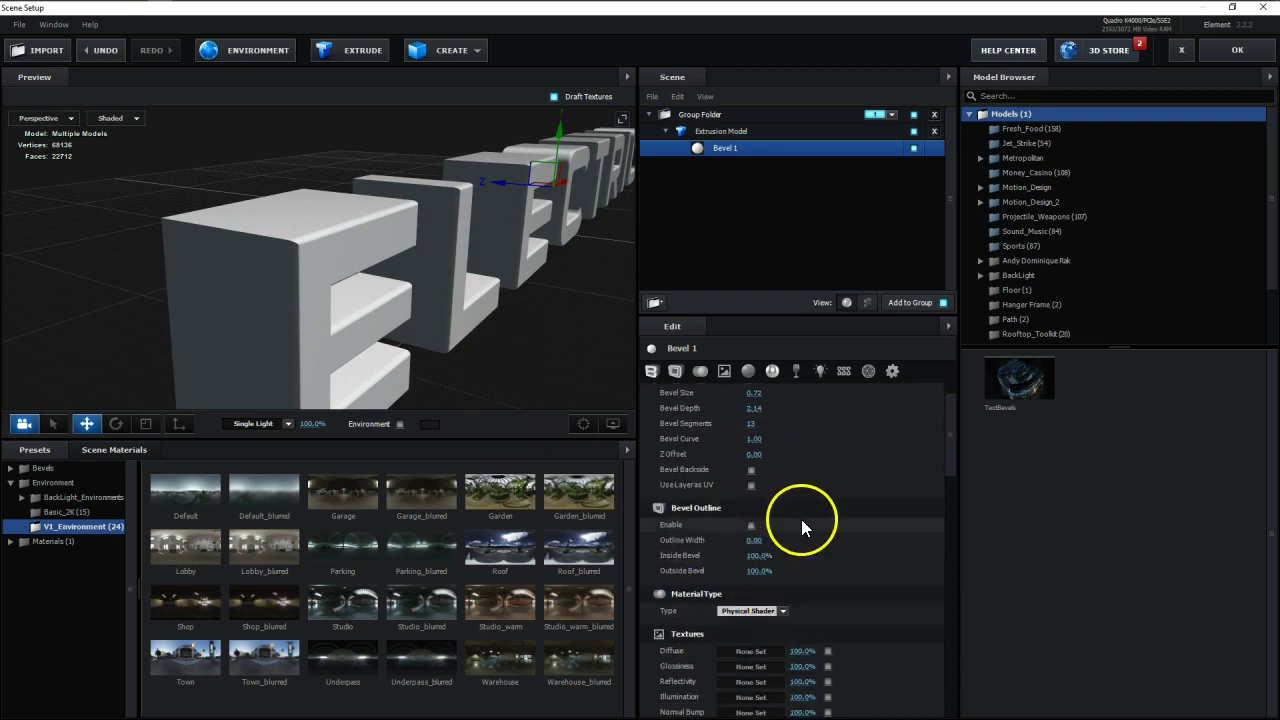
scroll(806, 524, down, 3)
scroll(803, 575, up, 4)
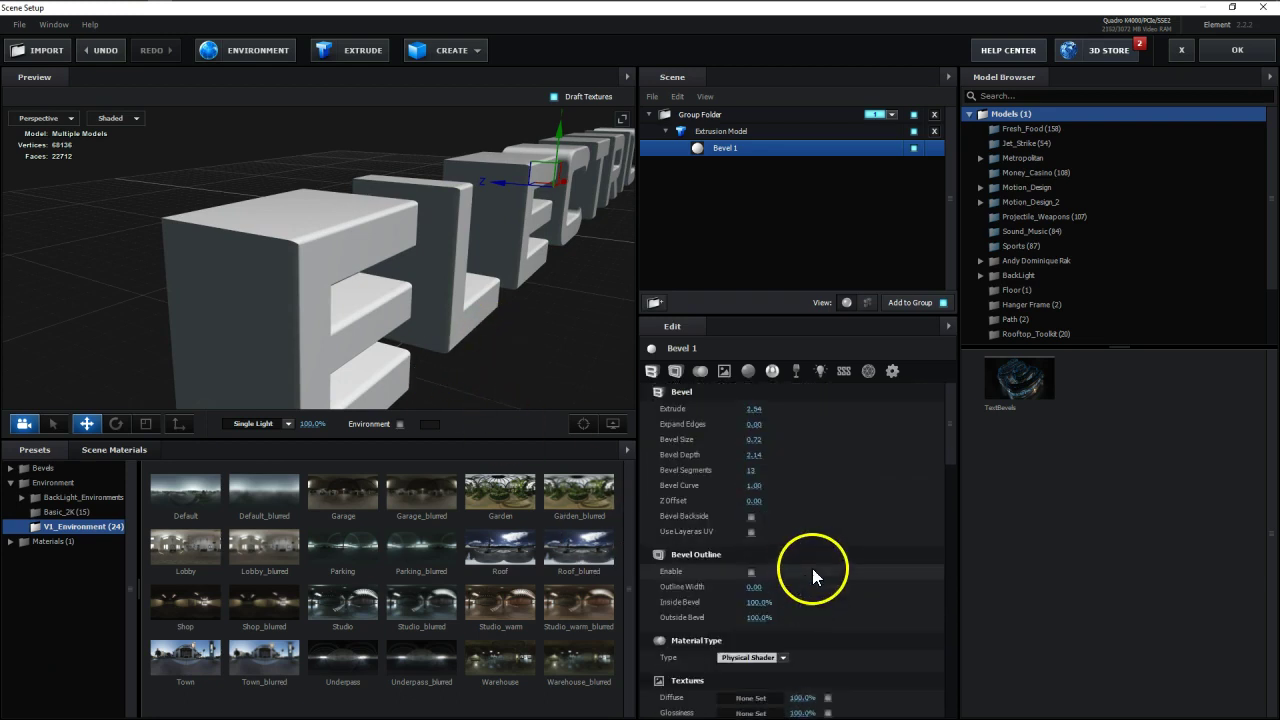
scroll(816, 551, up, 1)
scroll(816, 551, down, 2)
- Apply the metal_burned material from the Pro_Shaders_2 Metal presets to the letters
drag(442, 307, 309, 294)
scroll(371, 291, down, 3)
click(115, 450)
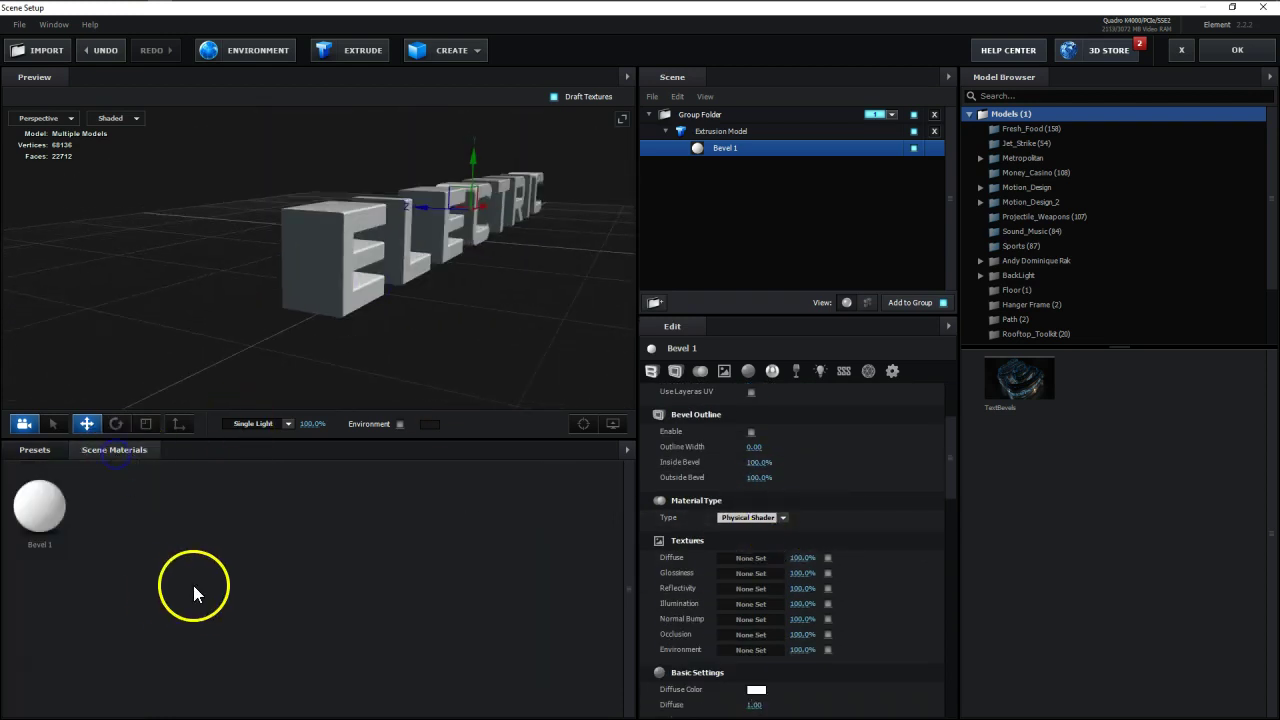
click(35, 450)
click(51, 542)
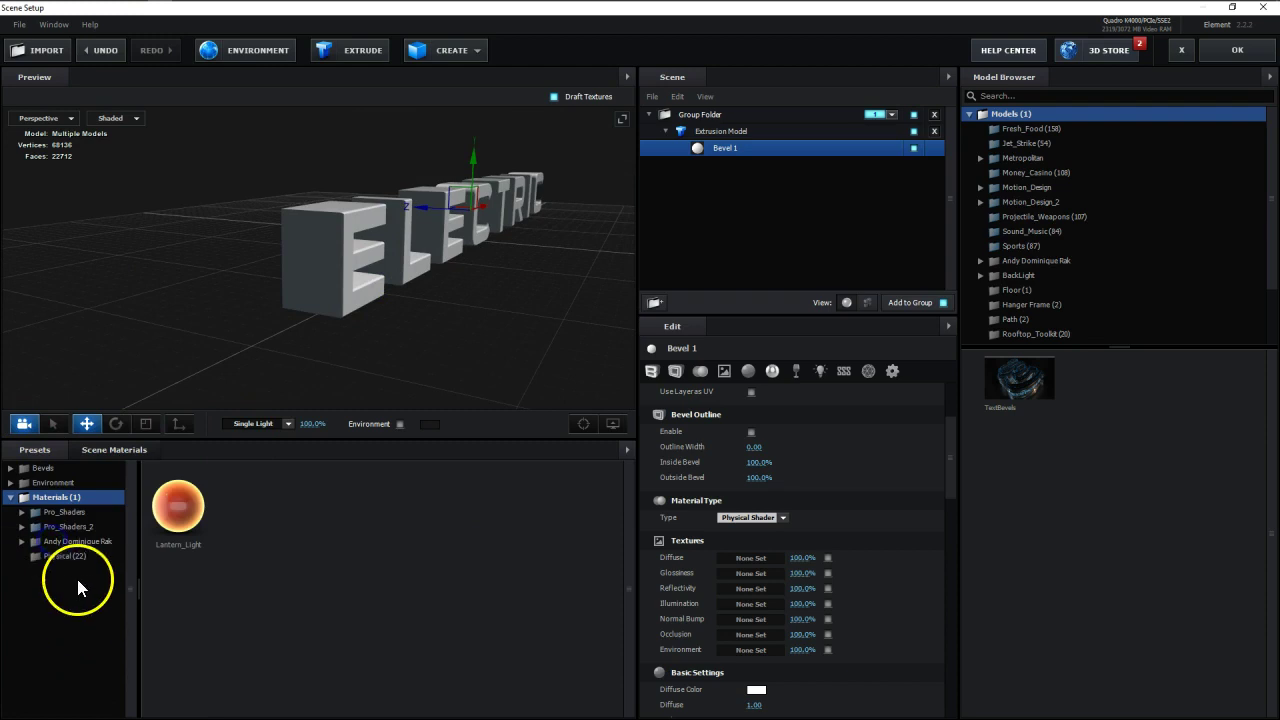
click(73, 531)
click(92, 600)
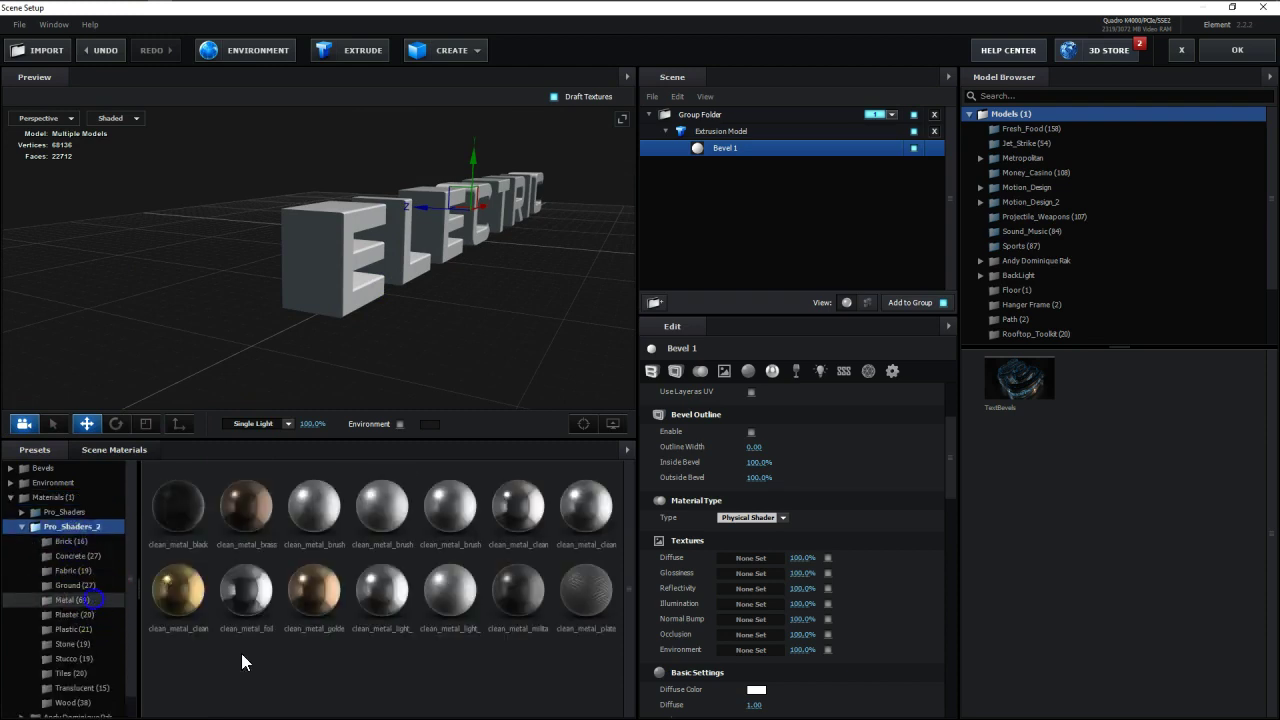
scroll(434, 624, down, 1)
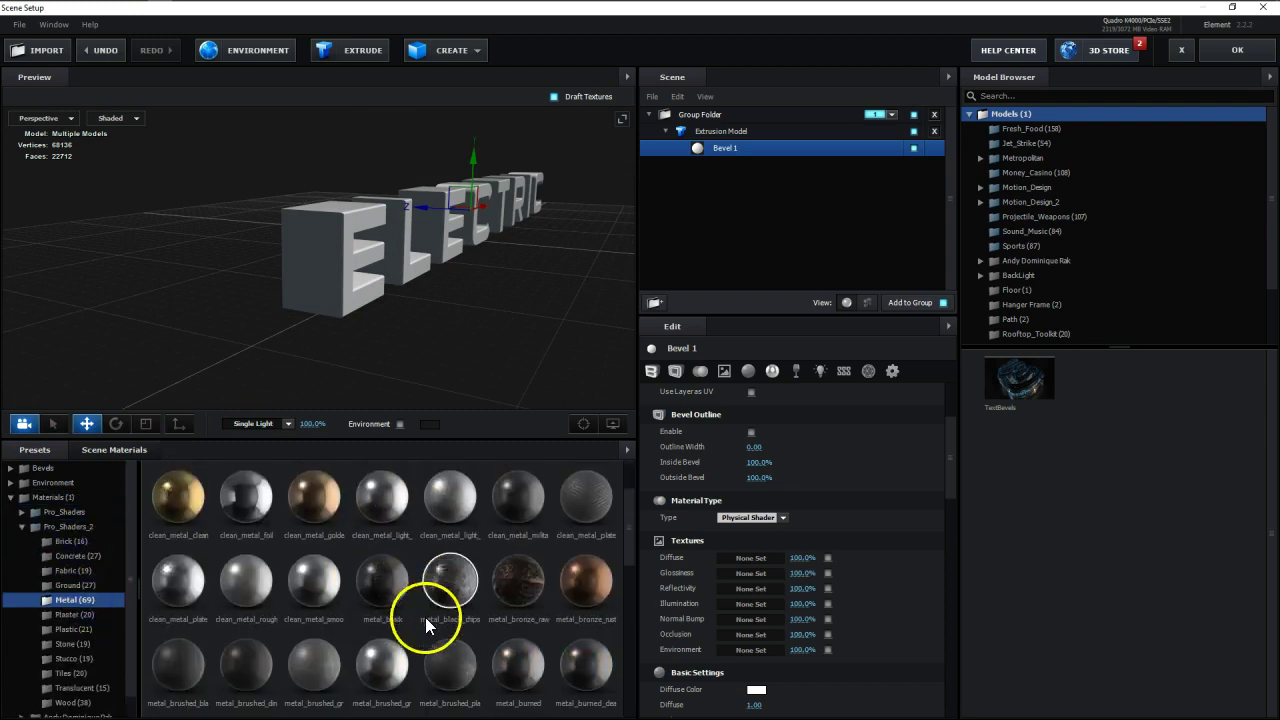
drag(560, 670, 349, 286)
- Change the extrusion model's texture mapping to Box Repeat
click(716, 131)
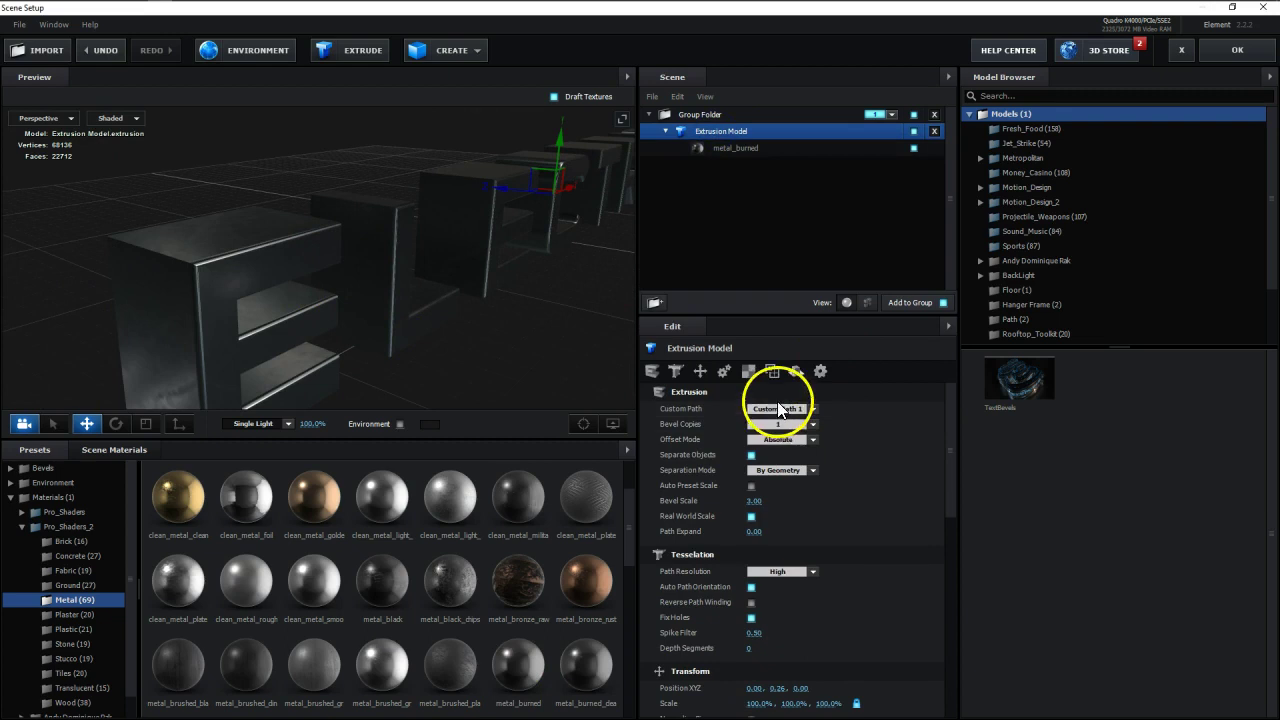
click(795, 371)
click(796, 408)
click(790, 455)
click(748, 371)
click(797, 409)
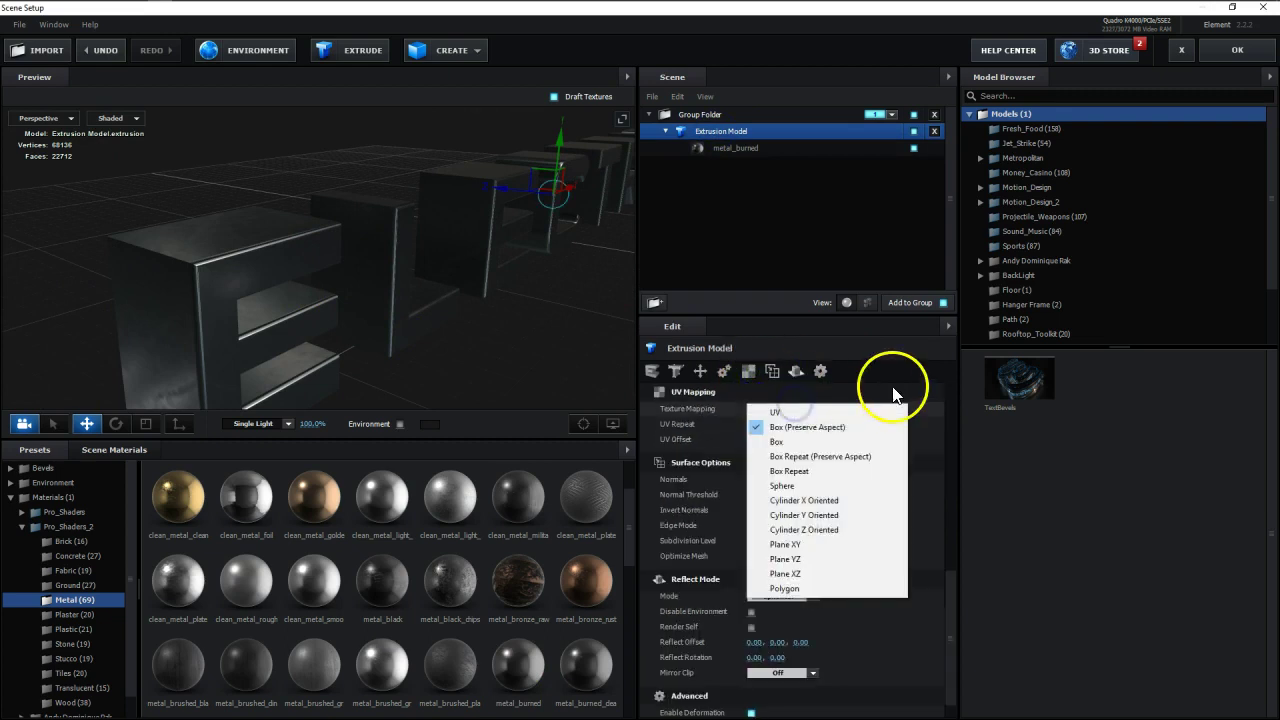
click(845, 457)
- Set the extrusion model's UV repeat to 4.00 in both directions and inspect the texture on the letters
click(760, 424)
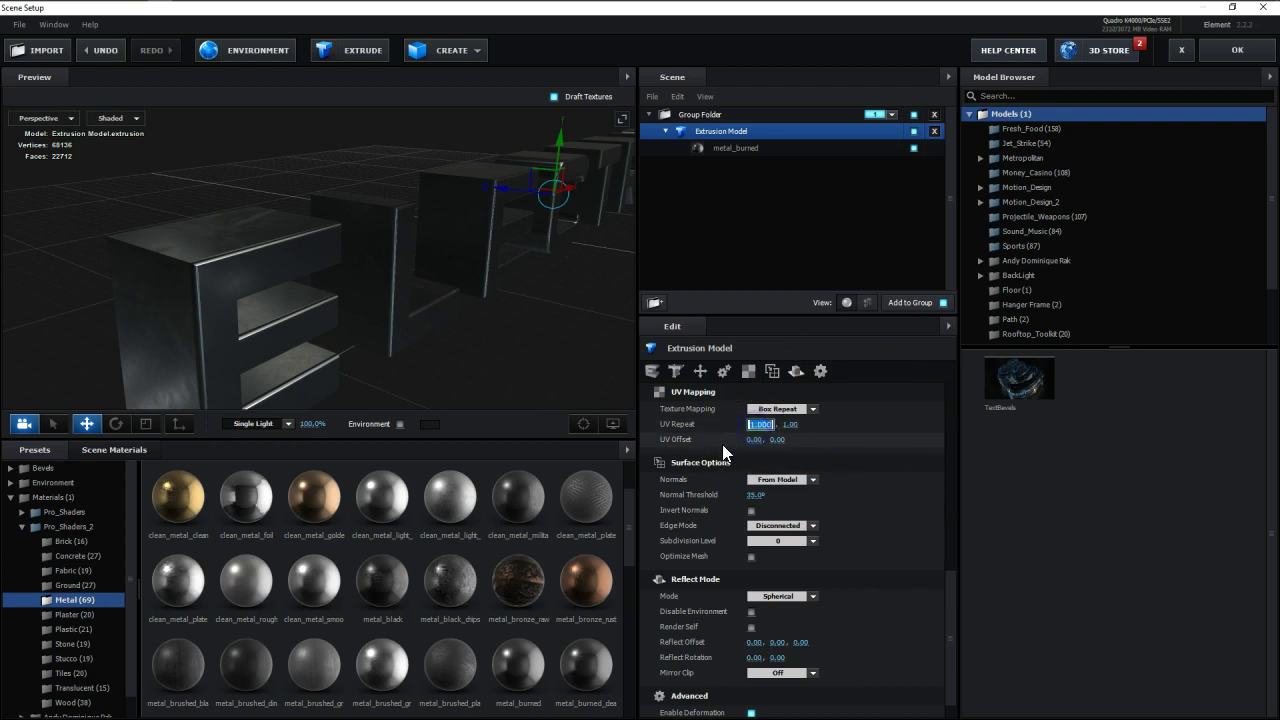
text(3)
key(Return)
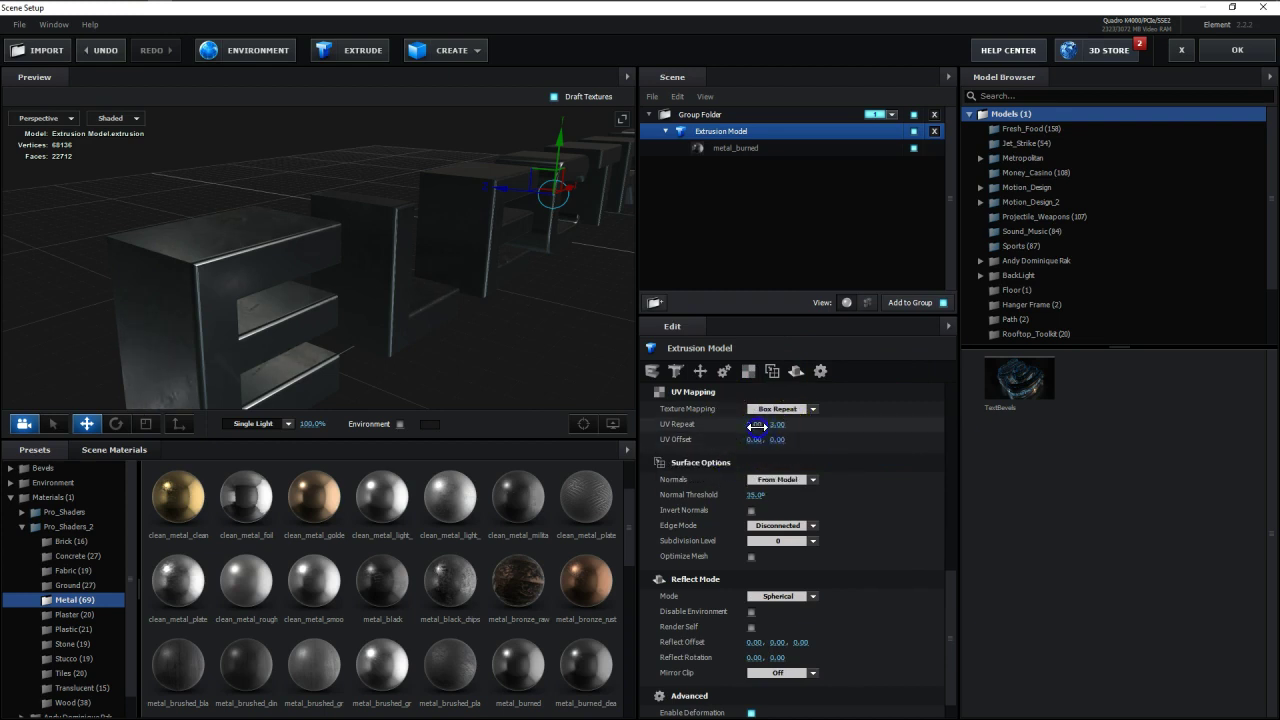
text(4)
key(Return)
drag(473, 293, 347, 260)
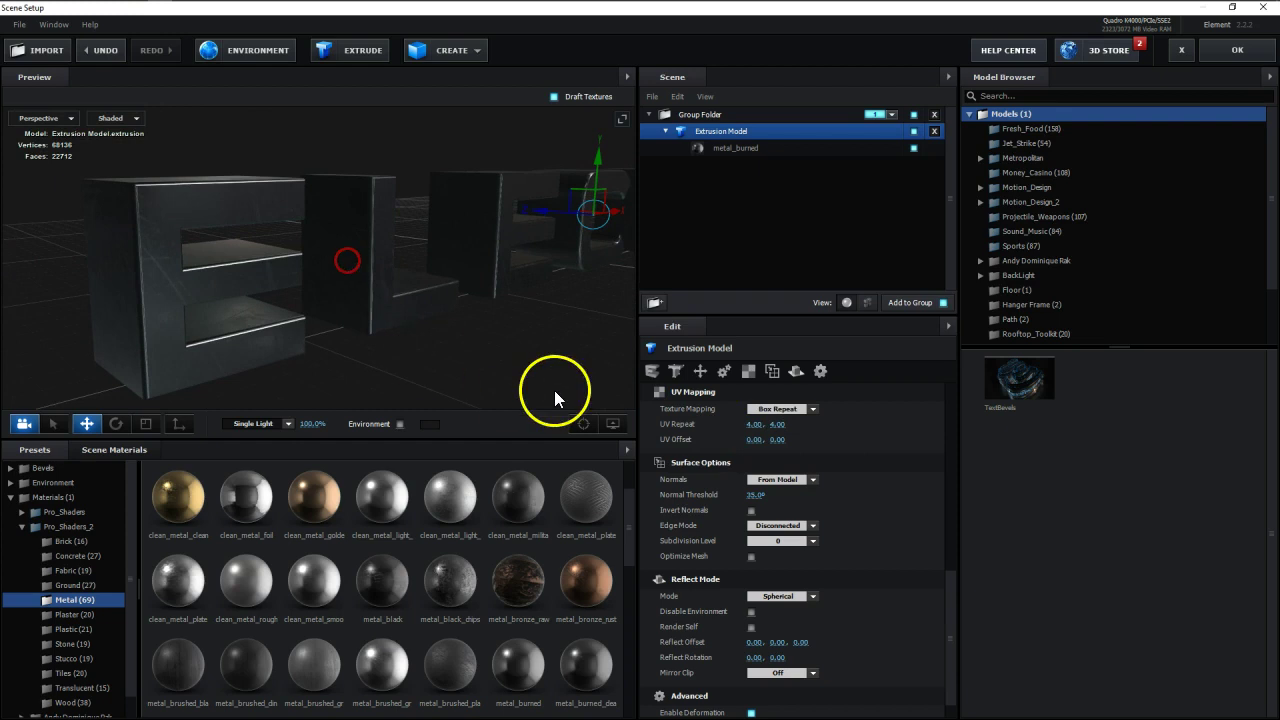
- Set the extrusion model's bevel copies to 2
click(734, 148)
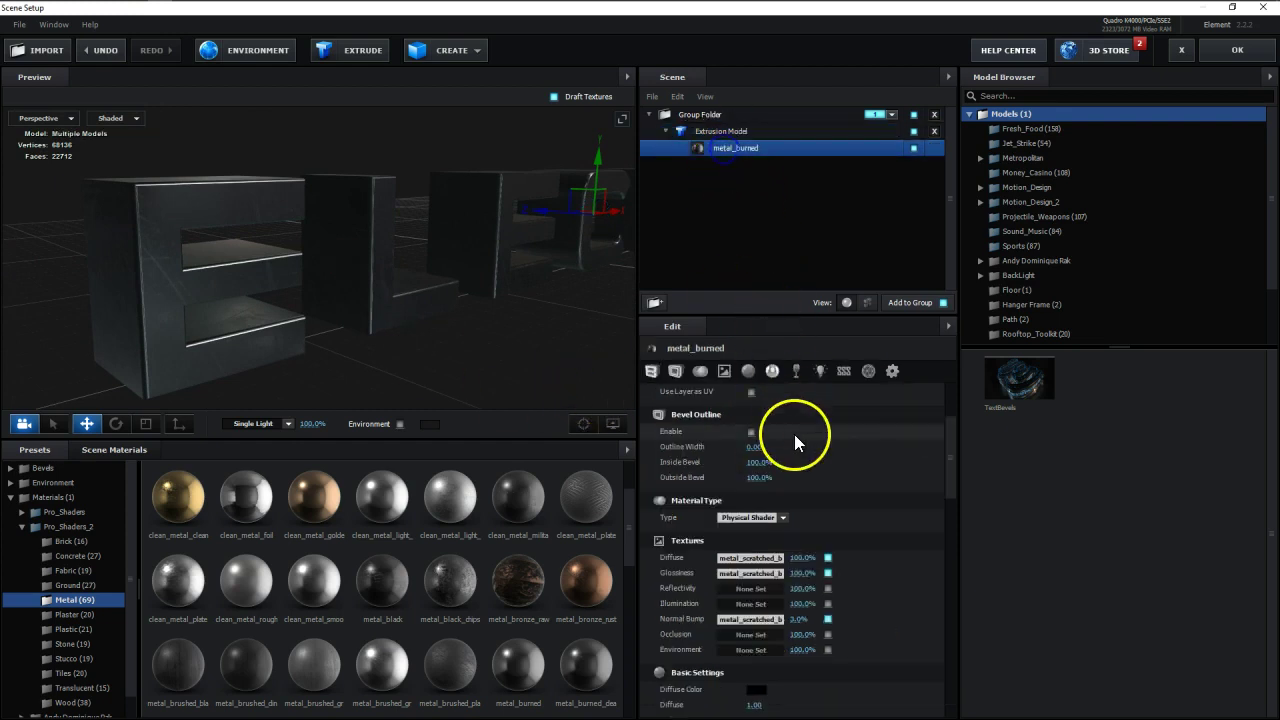
click(760, 131)
scroll(861, 496, up, 8)
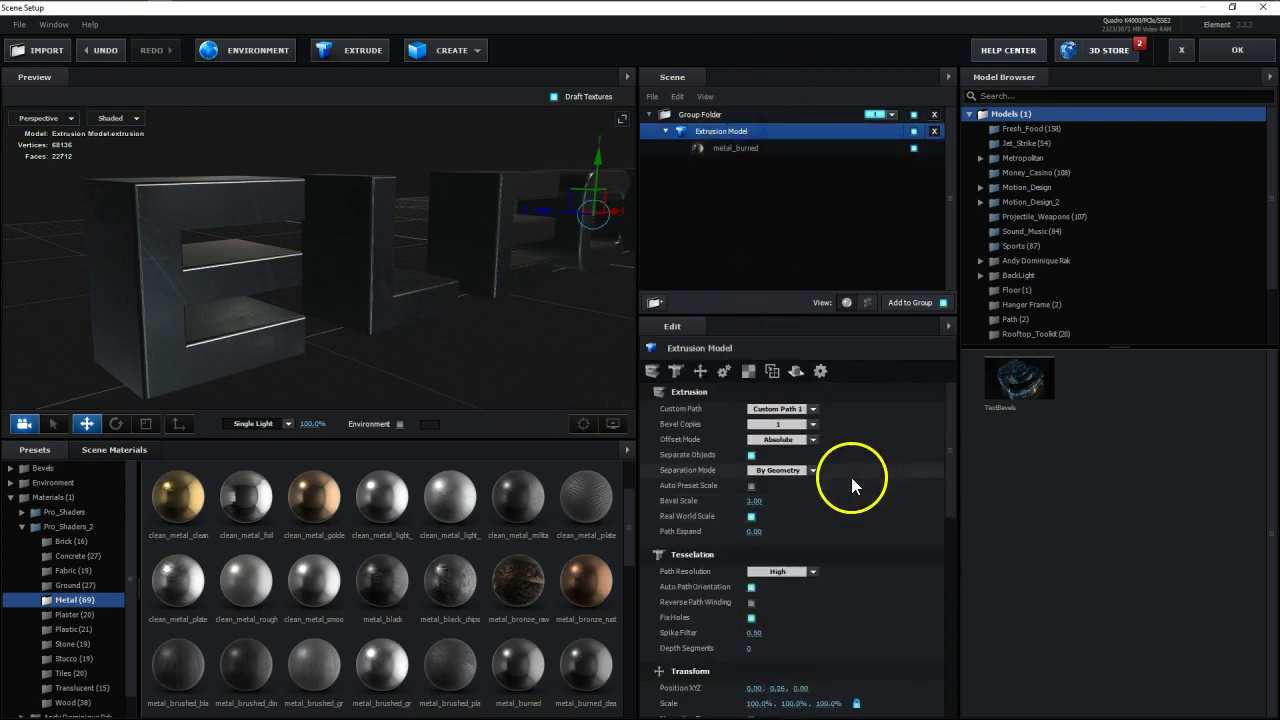
click(810, 424)
click(780, 447)
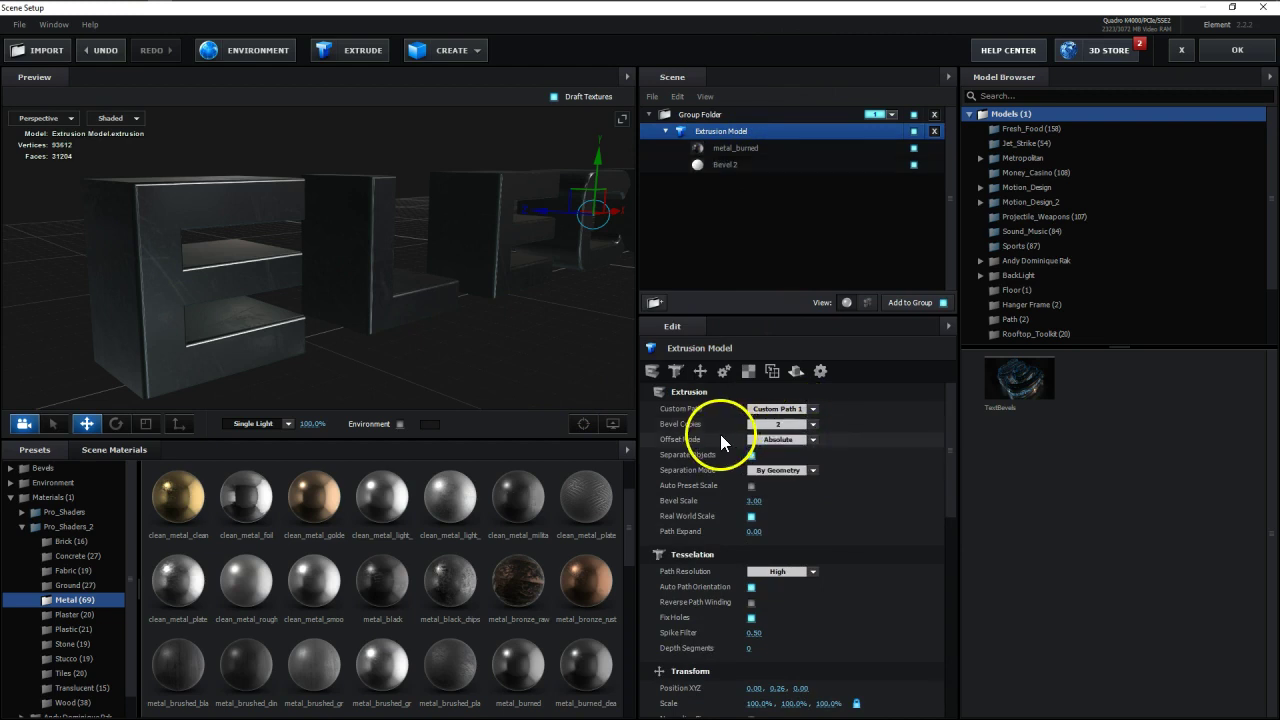
- Expand the edges of Bevel 2 by about 1.1 so it extends beyond the metal_burned letters
click(714, 165)
drag(391, 306, 403, 303)
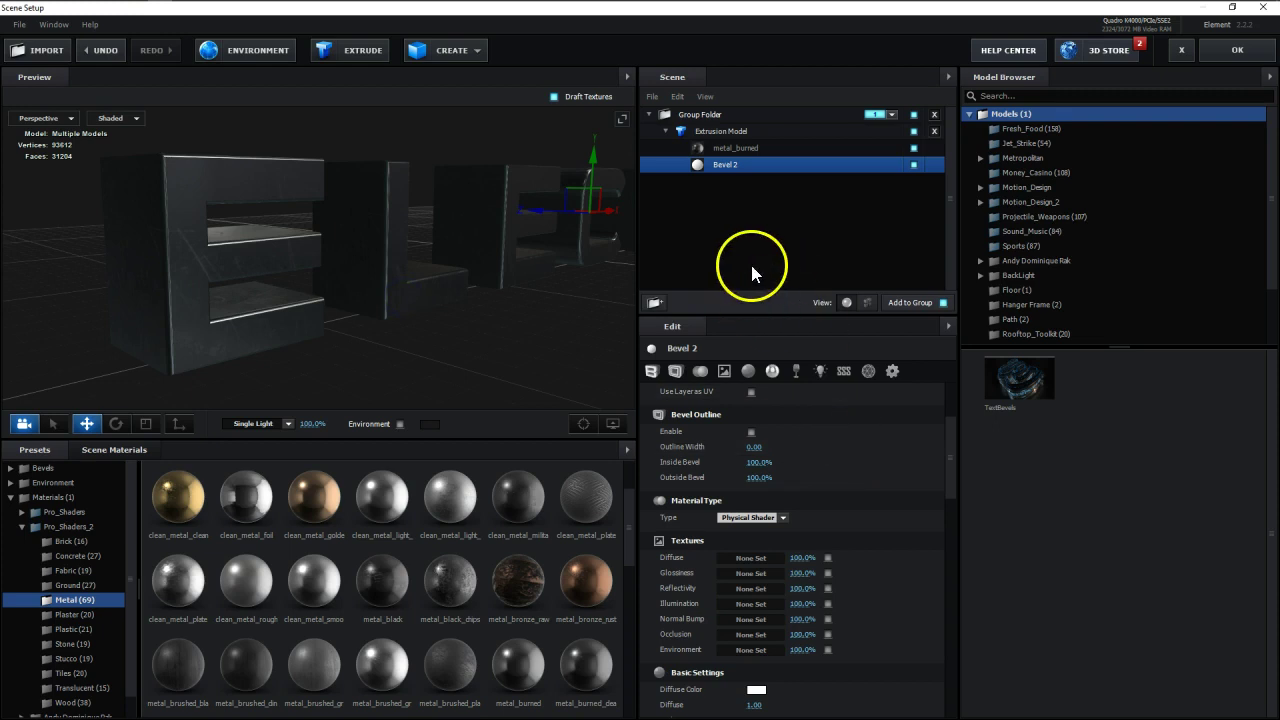
scroll(843, 450, up, 3)
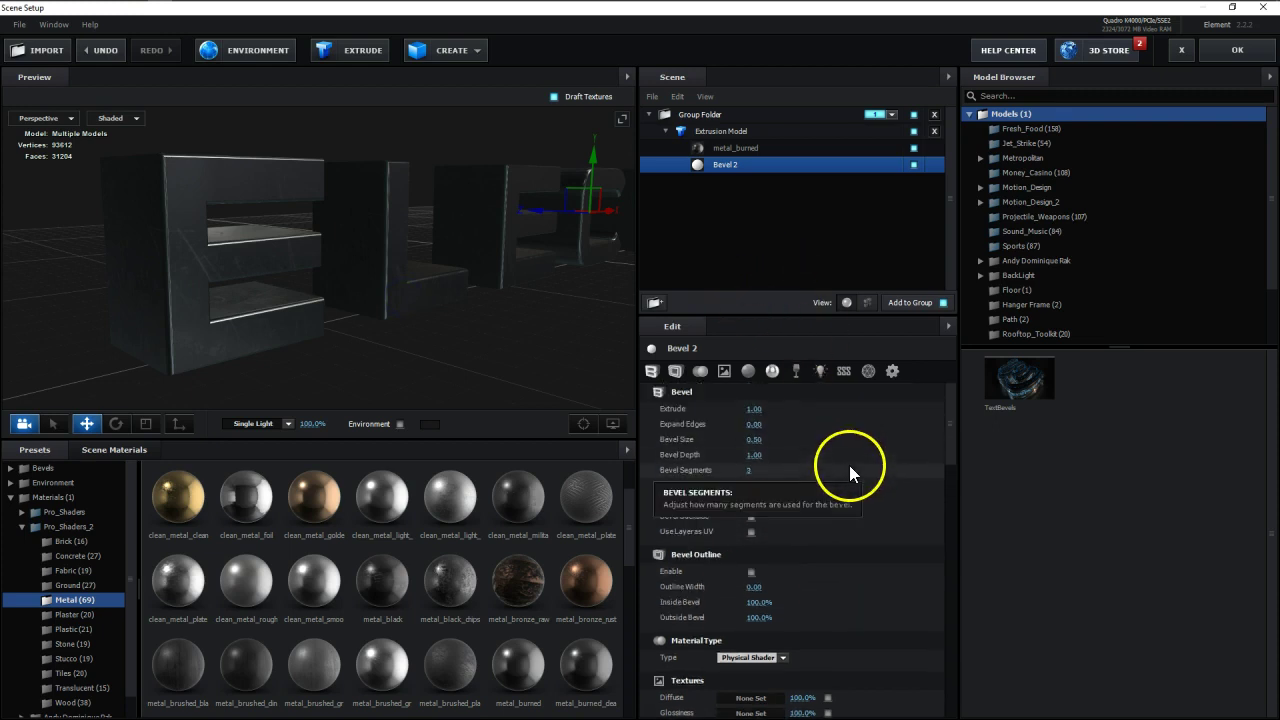
drag(753, 425, 813, 421)
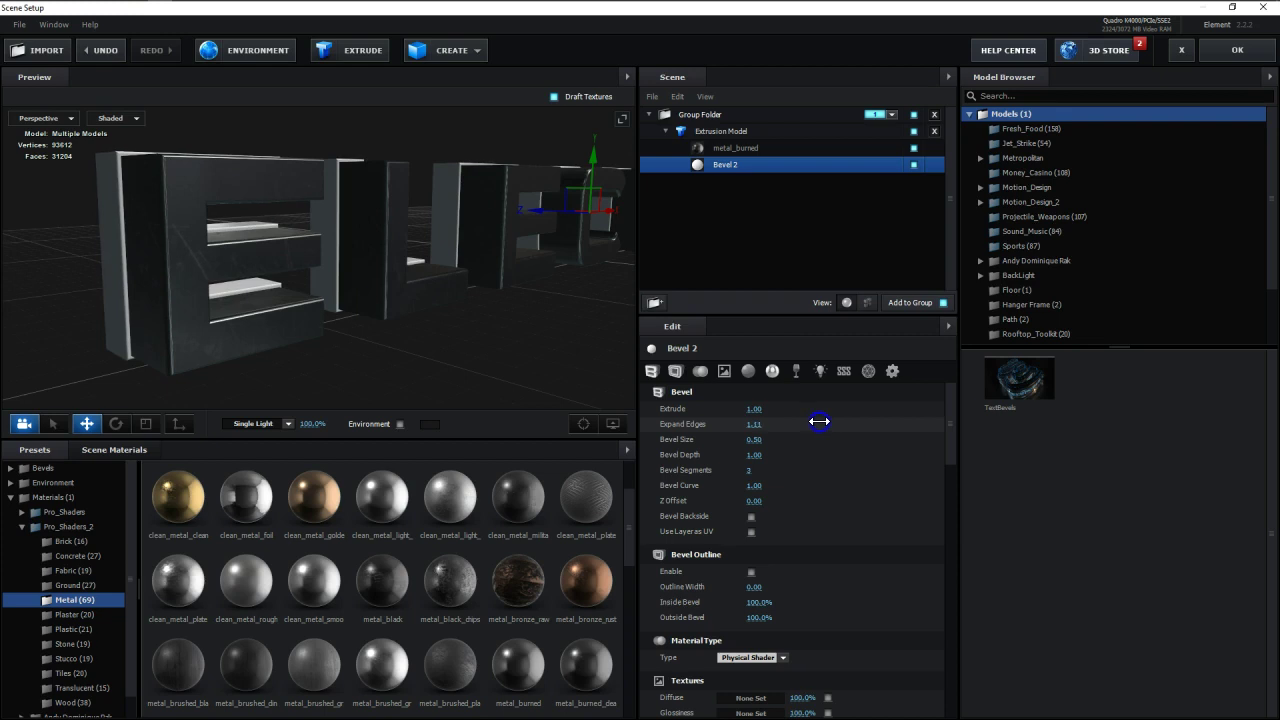
- Increase Bevel 2's extrude depth and shift its Z offset to a slightly negative value
drag(755, 501, 791, 497)
drag(754, 409, 834, 415)
drag(773, 512, 710, 502)
click(261, 275)
drag(261, 275, 366, 269)
scroll(366, 269, up, 3)
drag(409, 342, 418, 344)
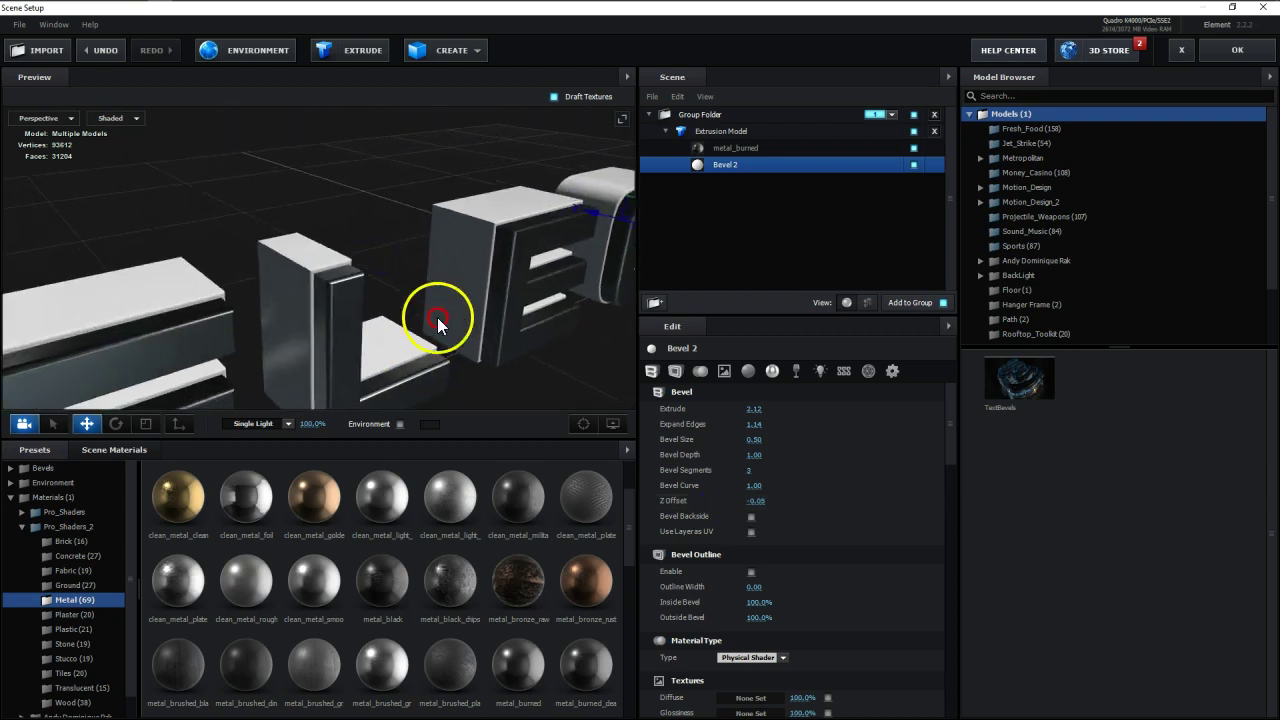
- Apply the metal_grunge_diffused material from the Metal presets to Bevel 2 and inspect it up close
scroll(457, 286, up, 3)
click(443, 572)
scroll(443, 572, down, 3)
click(517, 646)
click(581, 661)
drag(581, 661, 190, 250)
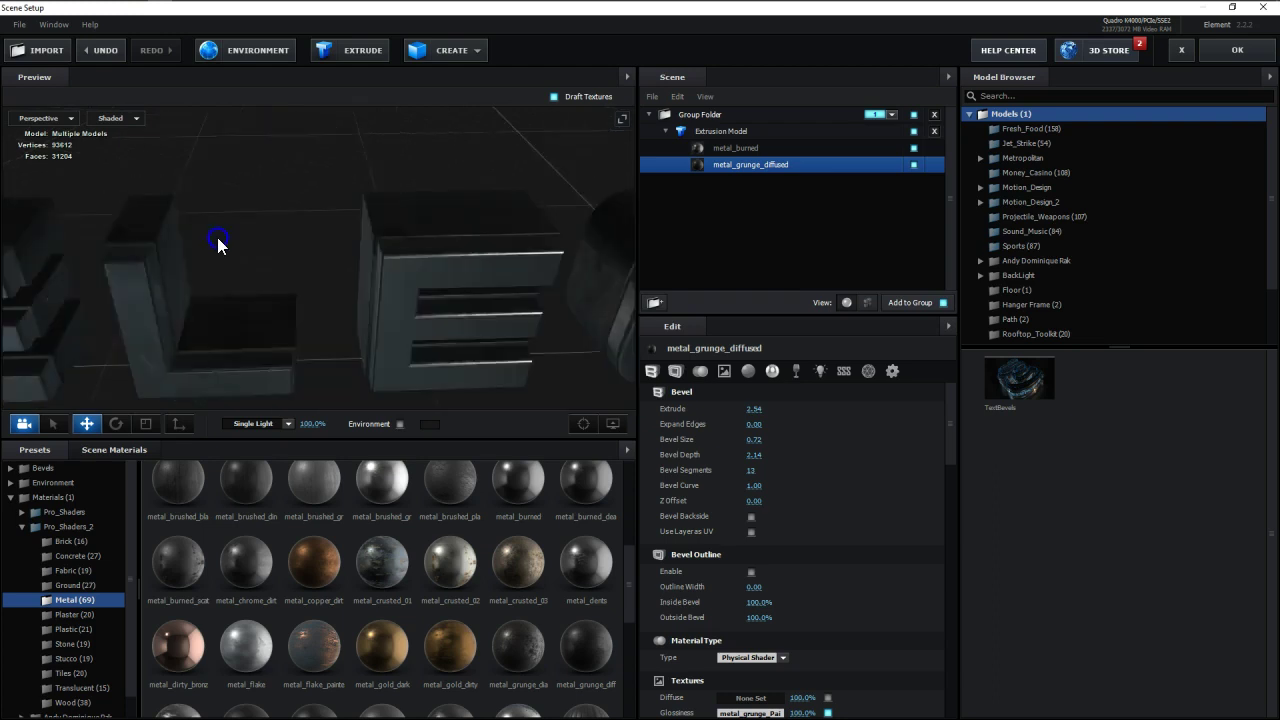
drag(218, 243, 436, 274)
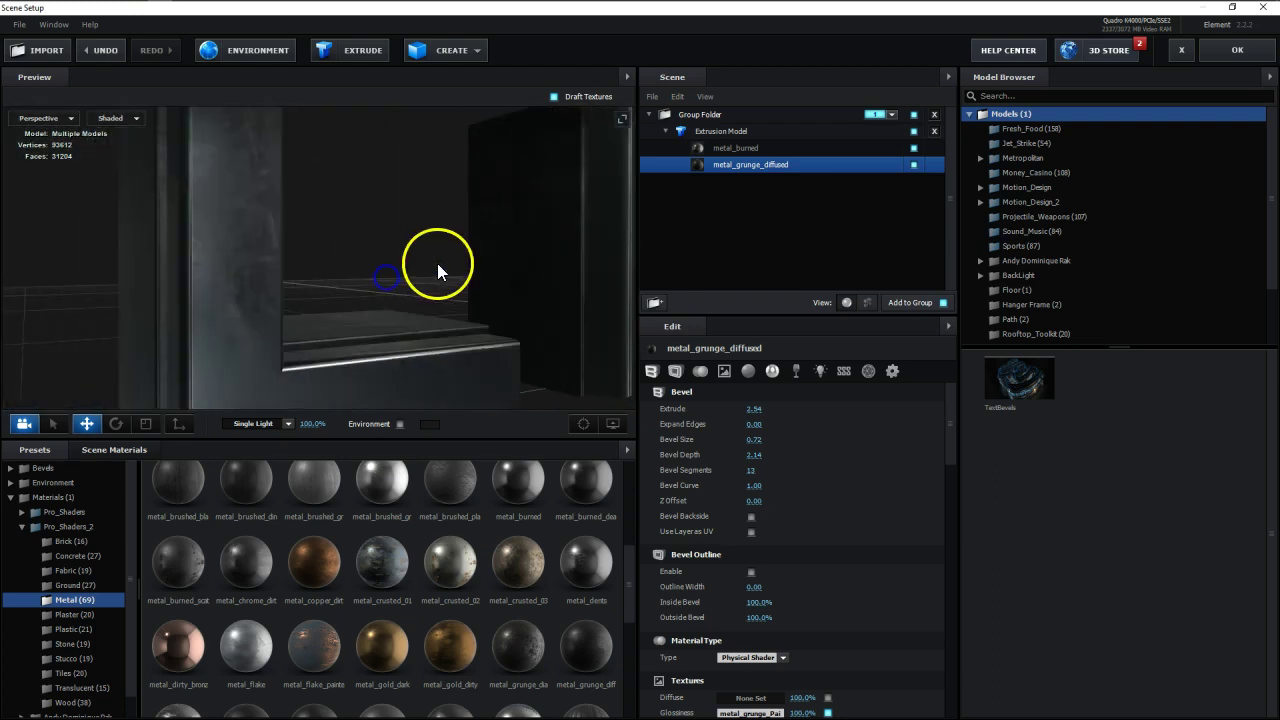
- Change the preview lighting from Single Light to Cinema and inspect the letters' metal surfaces
click(382, 256)
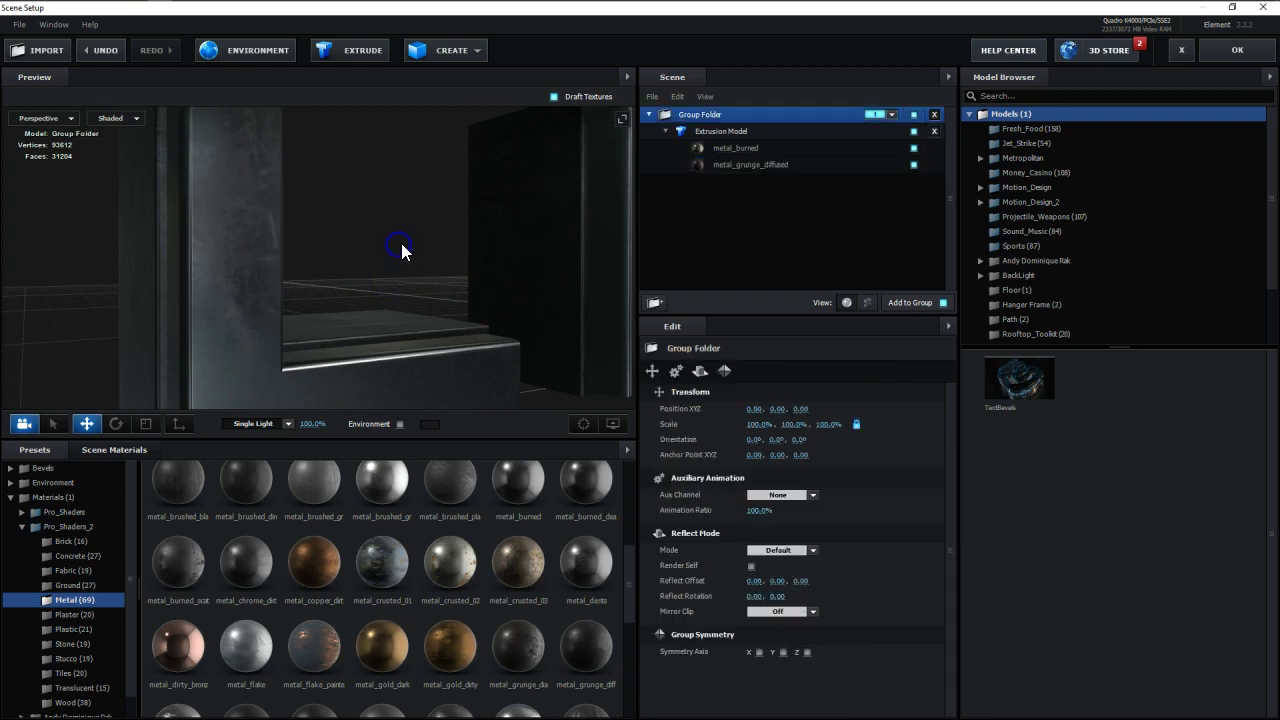
drag(414, 251, 233, 453)
click(257, 430)
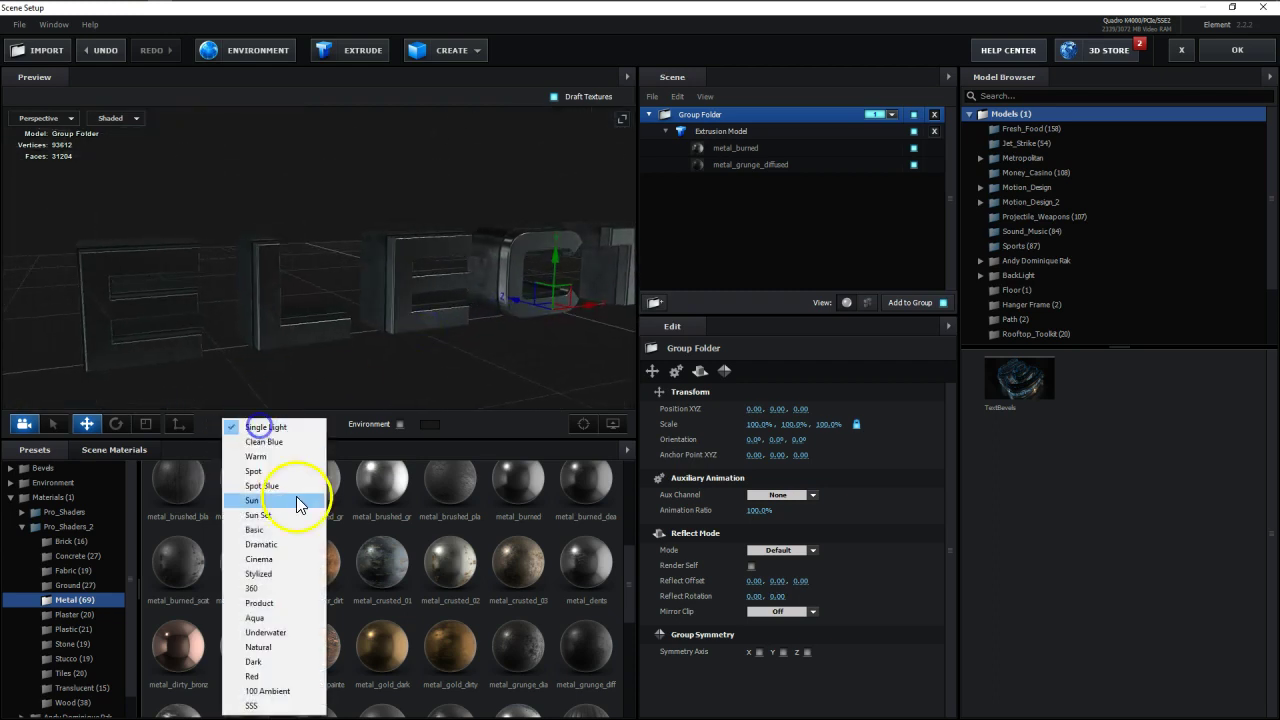
click(289, 559)
drag(384, 335, 251, 232)
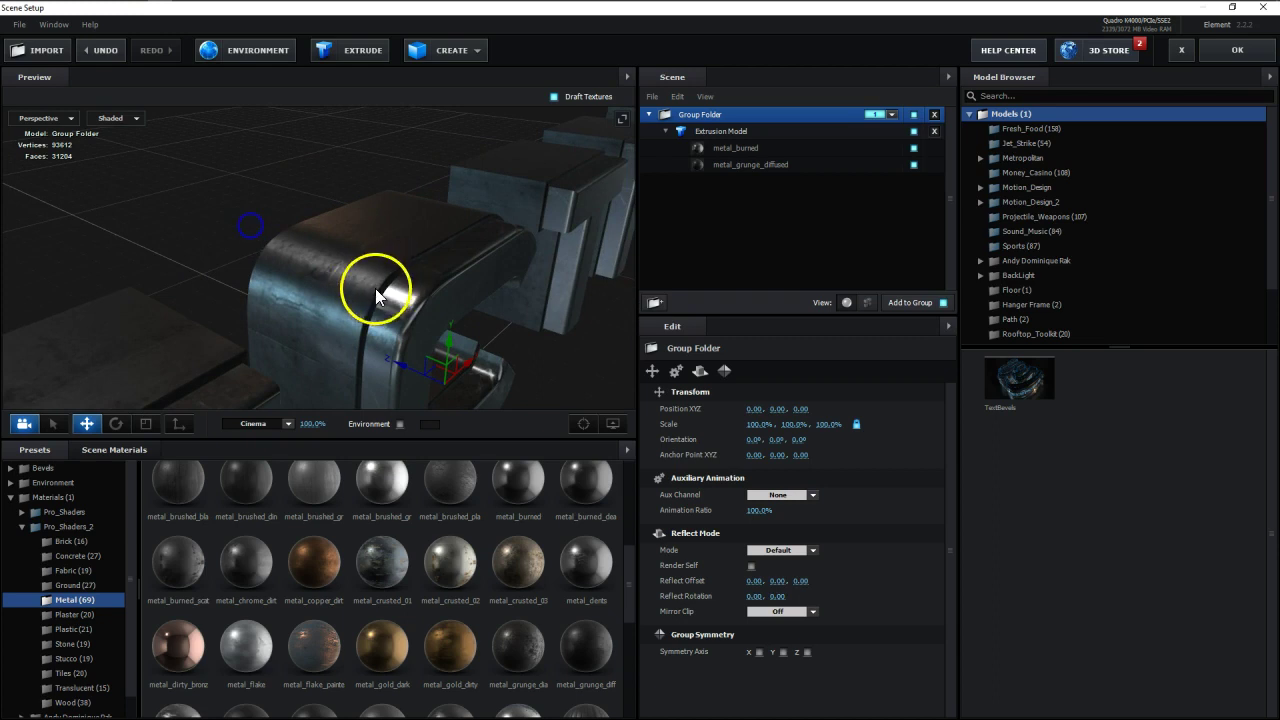
- Set the extrusion model's UV repeat to 8.00 in both directions and check the finer texture on the letters
click(724, 132)
click(748, 371)
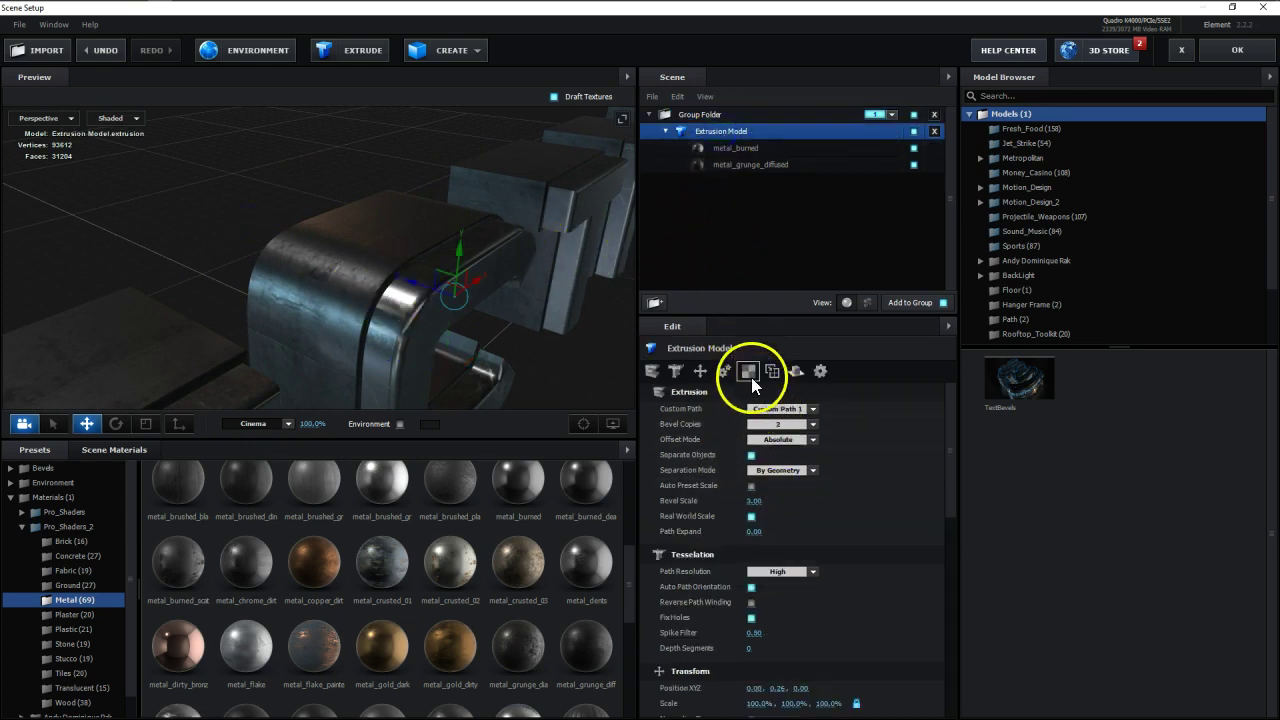
click(756, 424)
text(8)
key(Return)
click(331, 357)
drag(331, 357, 341, 320)
drag(457, 374, 741, 193)
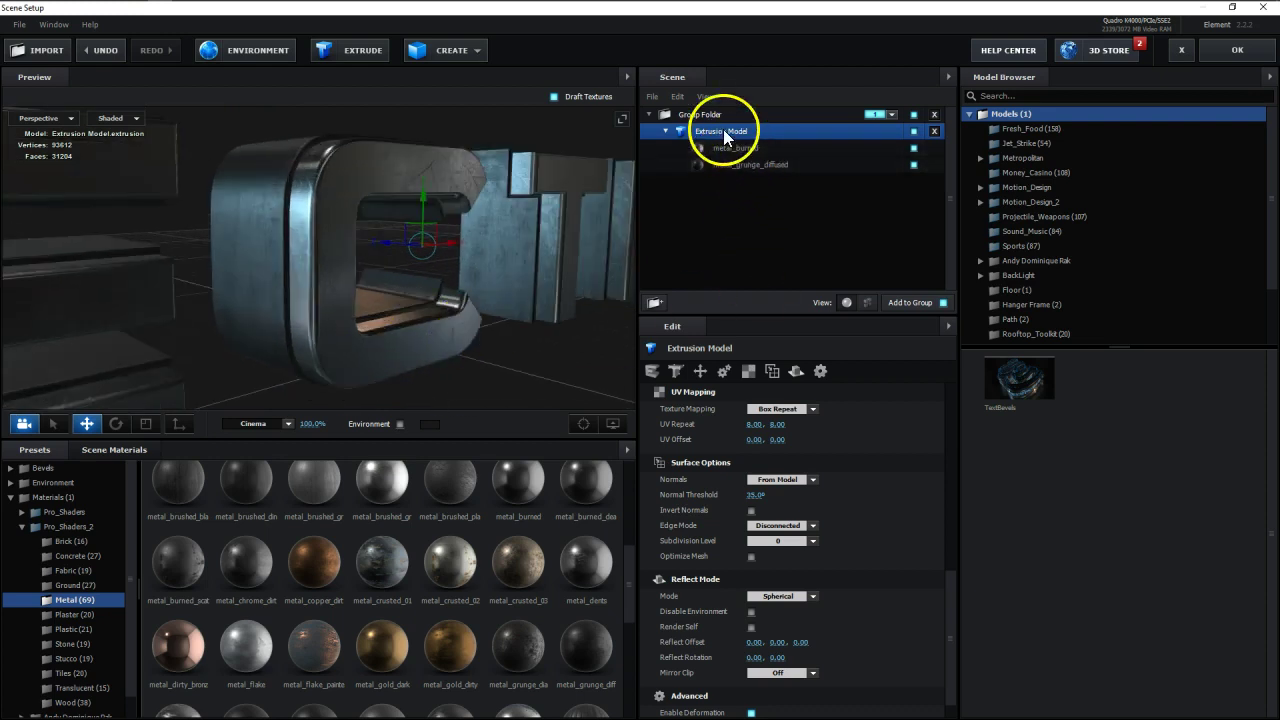
scroll(841, 496, down, 1)
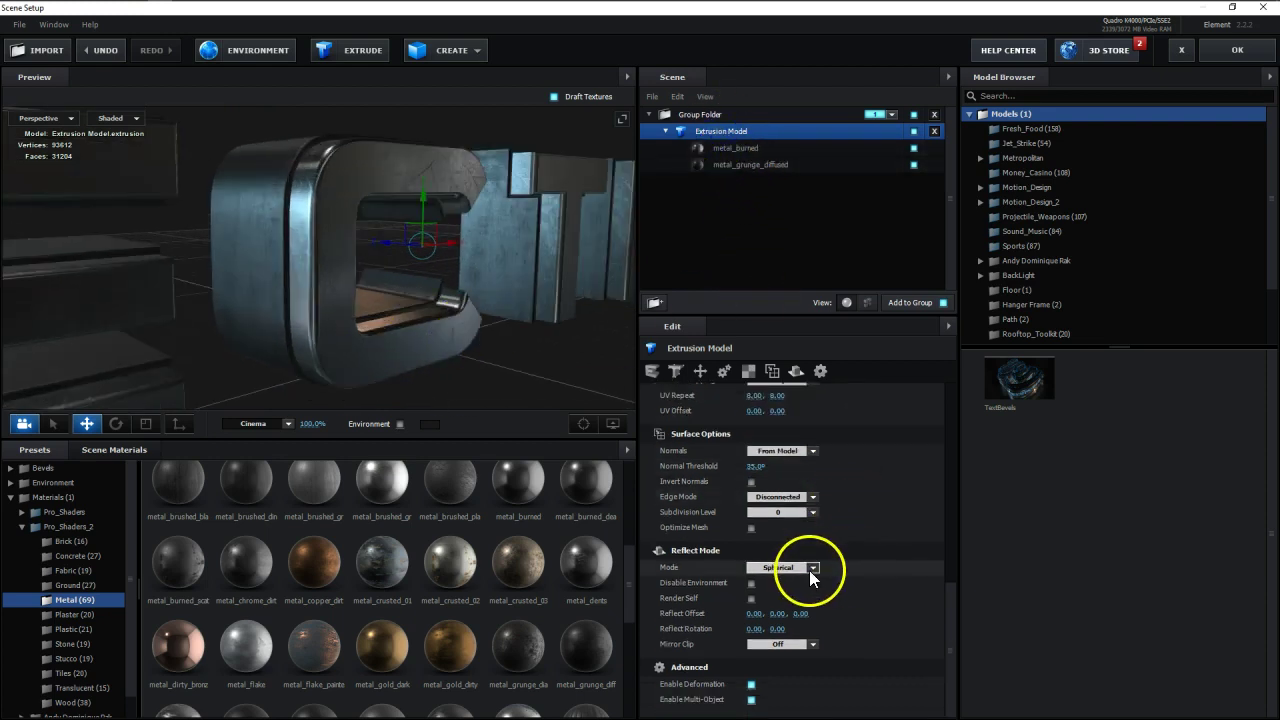
scroll(853, 502, up, 5)
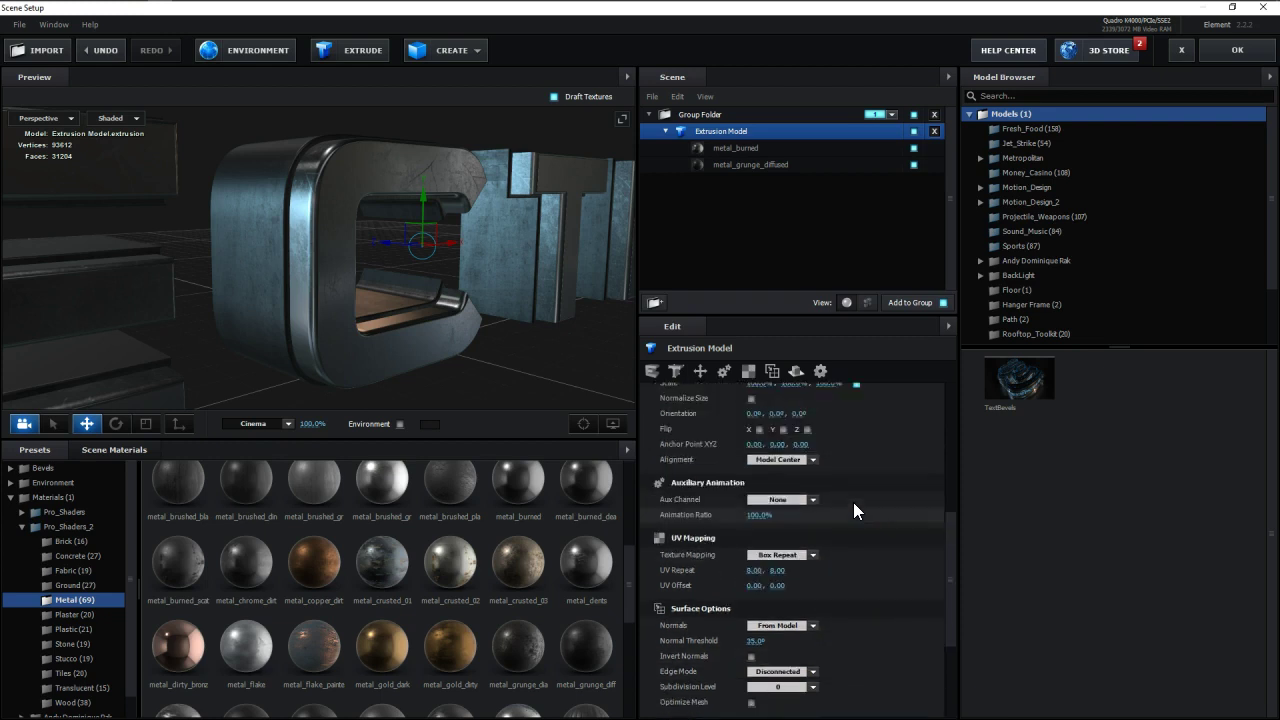
- Set the extrusion model's path resolution to Extreme, check the letters in the preview and accept the scene setup
scroll(855, 508, down, 1)
drag(786, 349, 733, 137)
scroll(872, 599, up, 3)
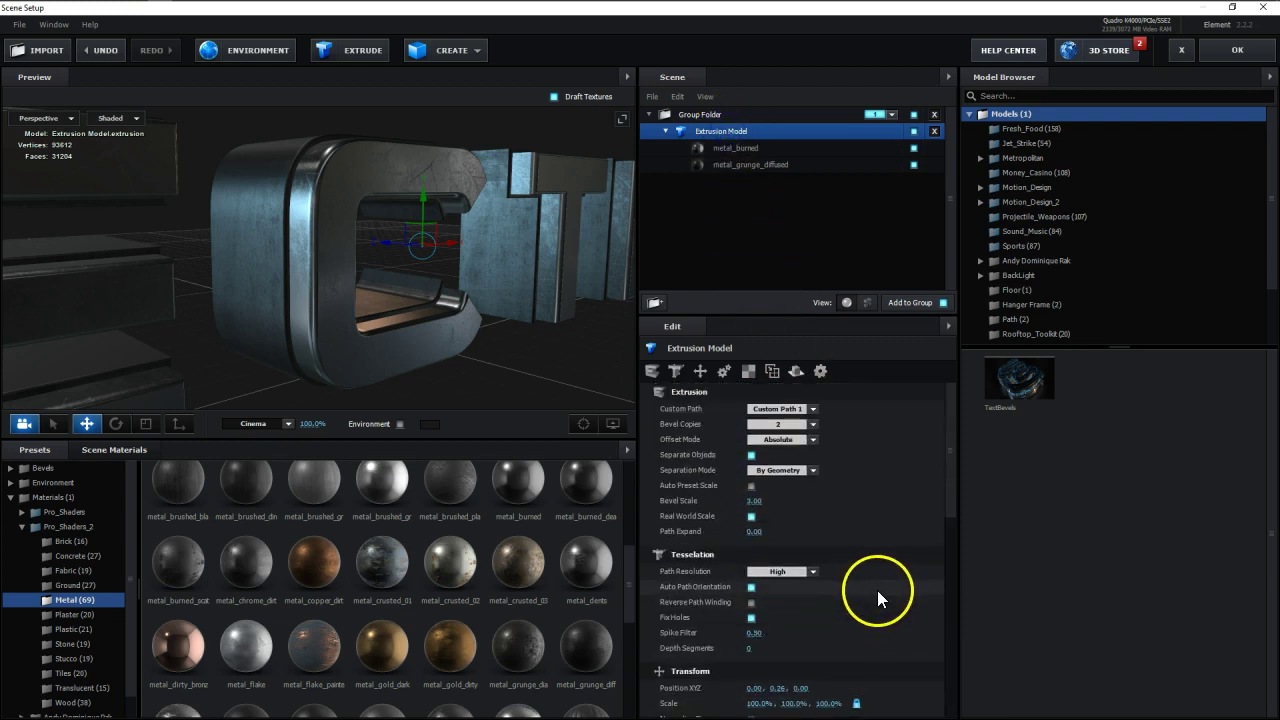
click(813, 478)
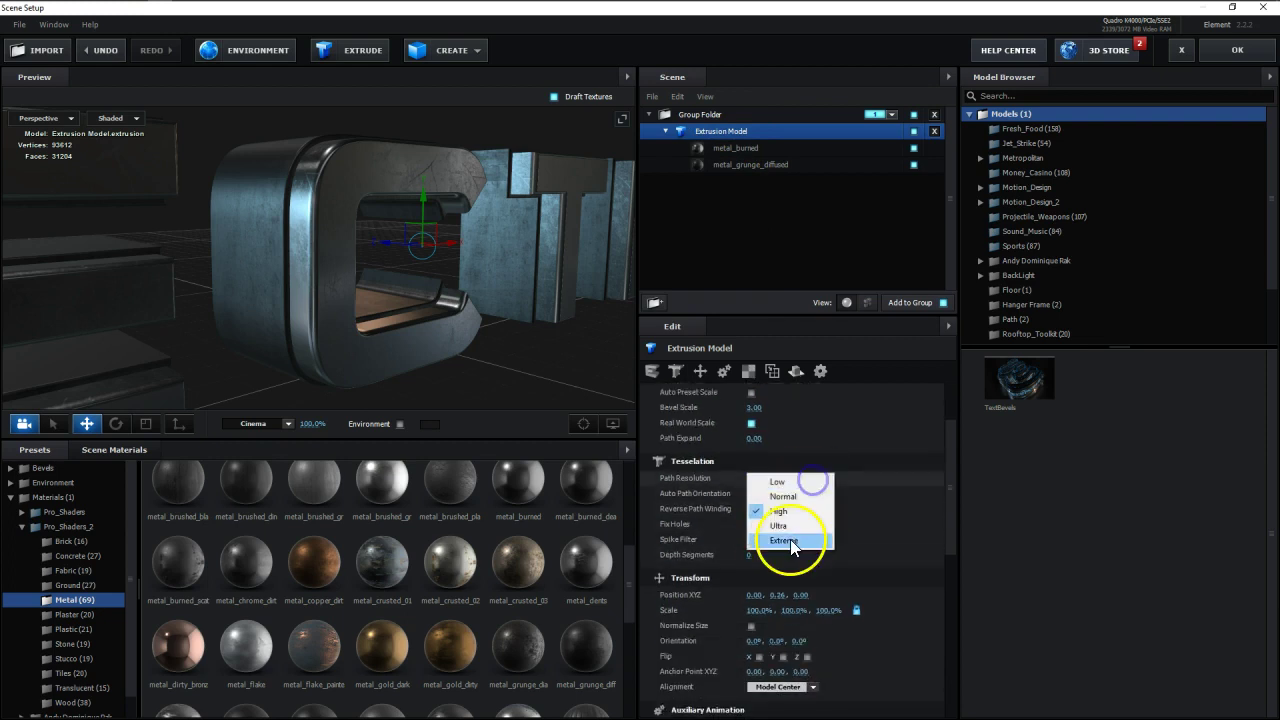
click(787, 542)
drag(507, 335, 374, 322)
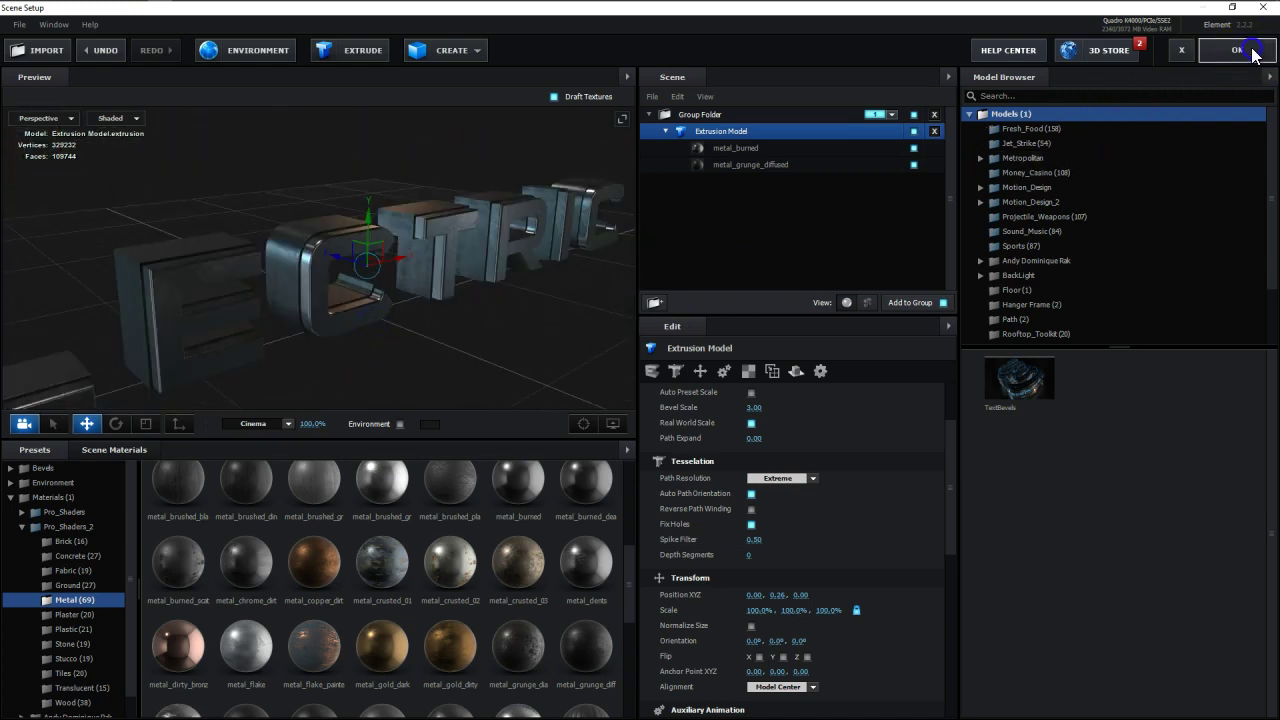
click(1237, 50)
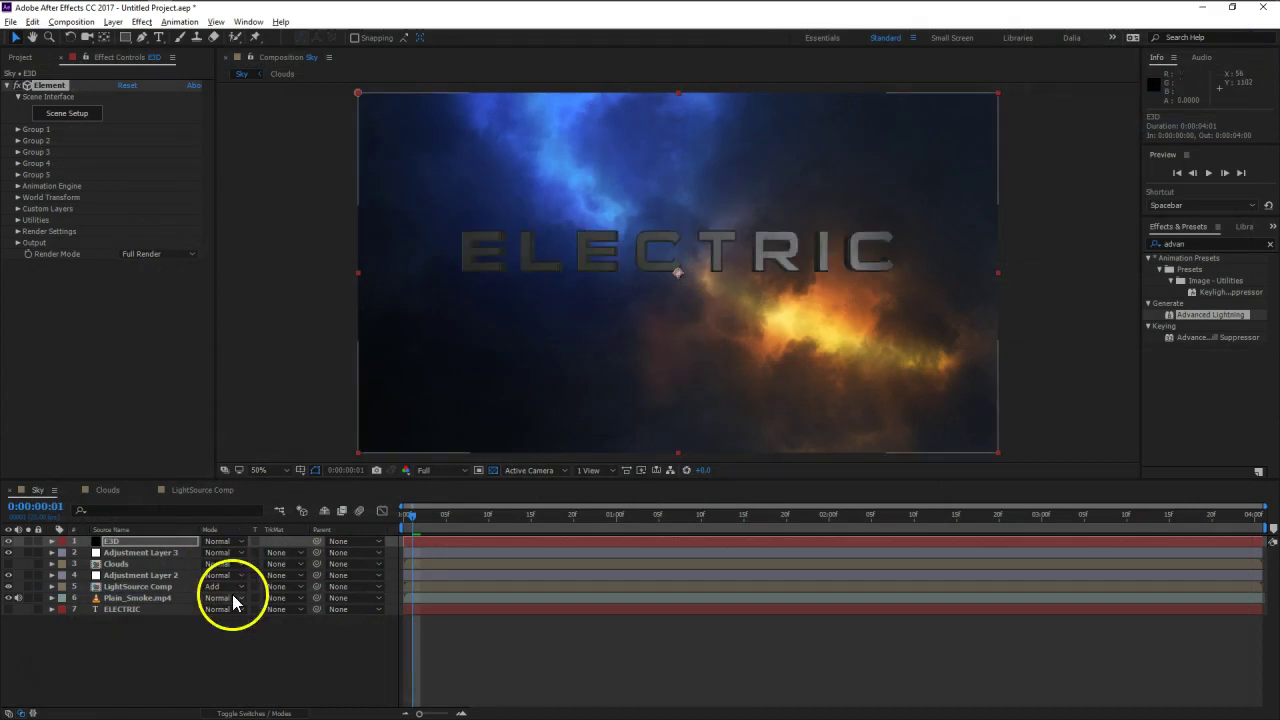
- Set Element's added lighting in the render settings to Cinema and inspect the title up close
click(120, 652)
click(18, 231)
click(28, 255)
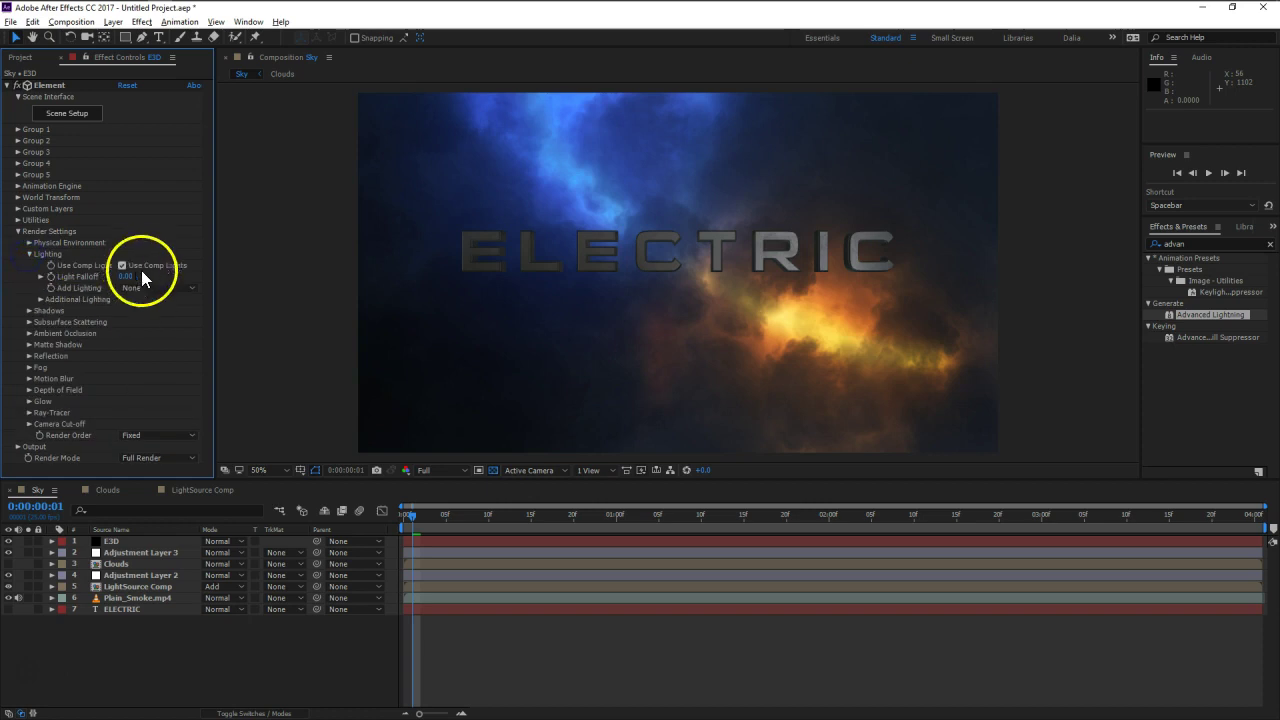
click(150, 288)
click(155, 449)
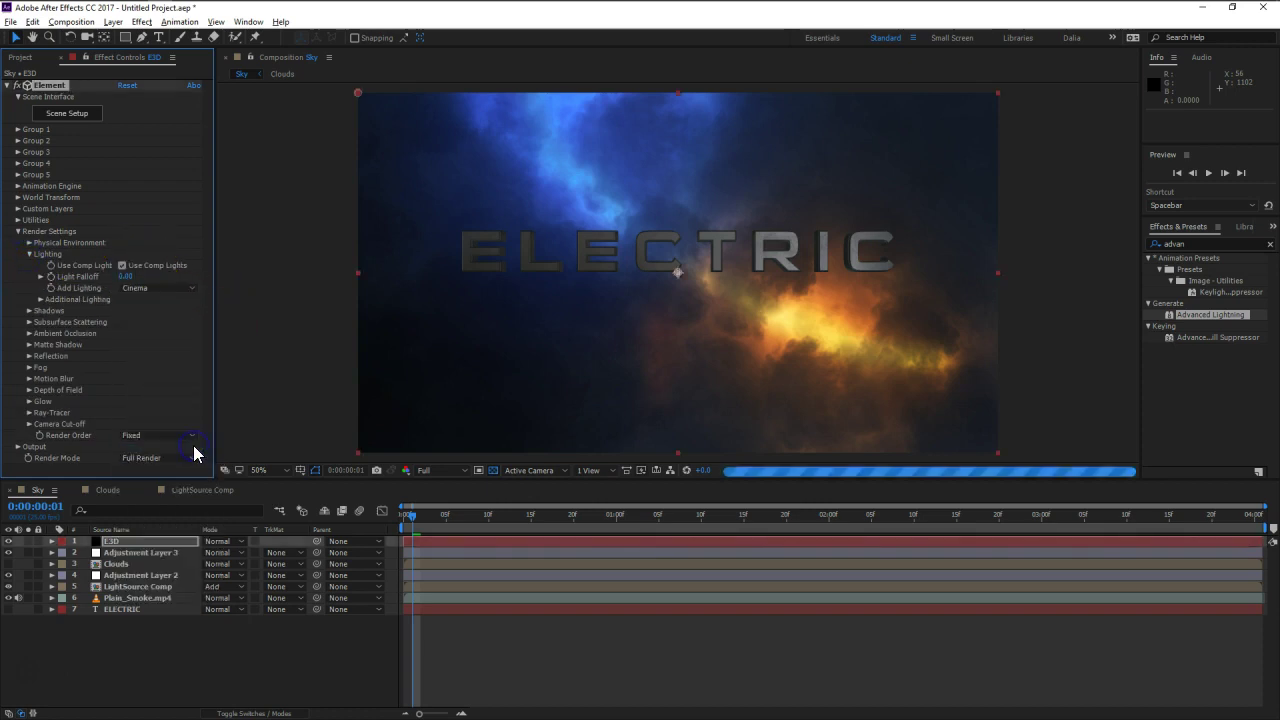
key(slash)
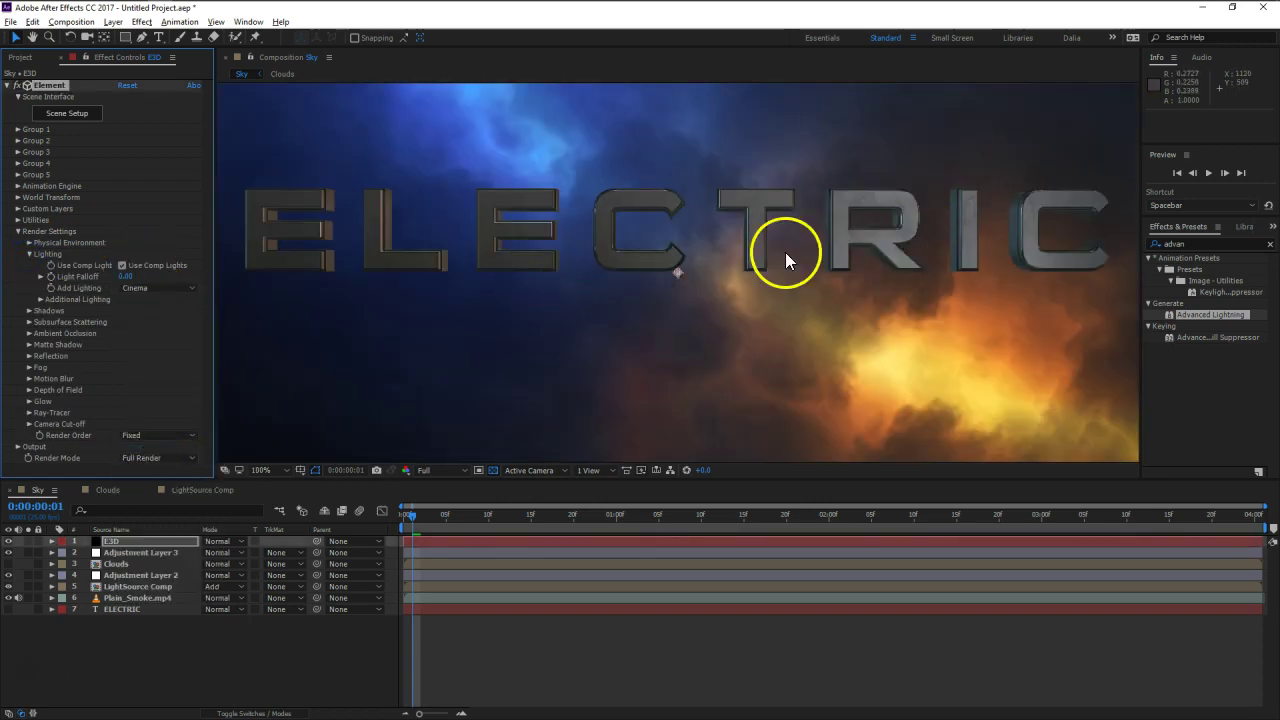
click(29, 254)
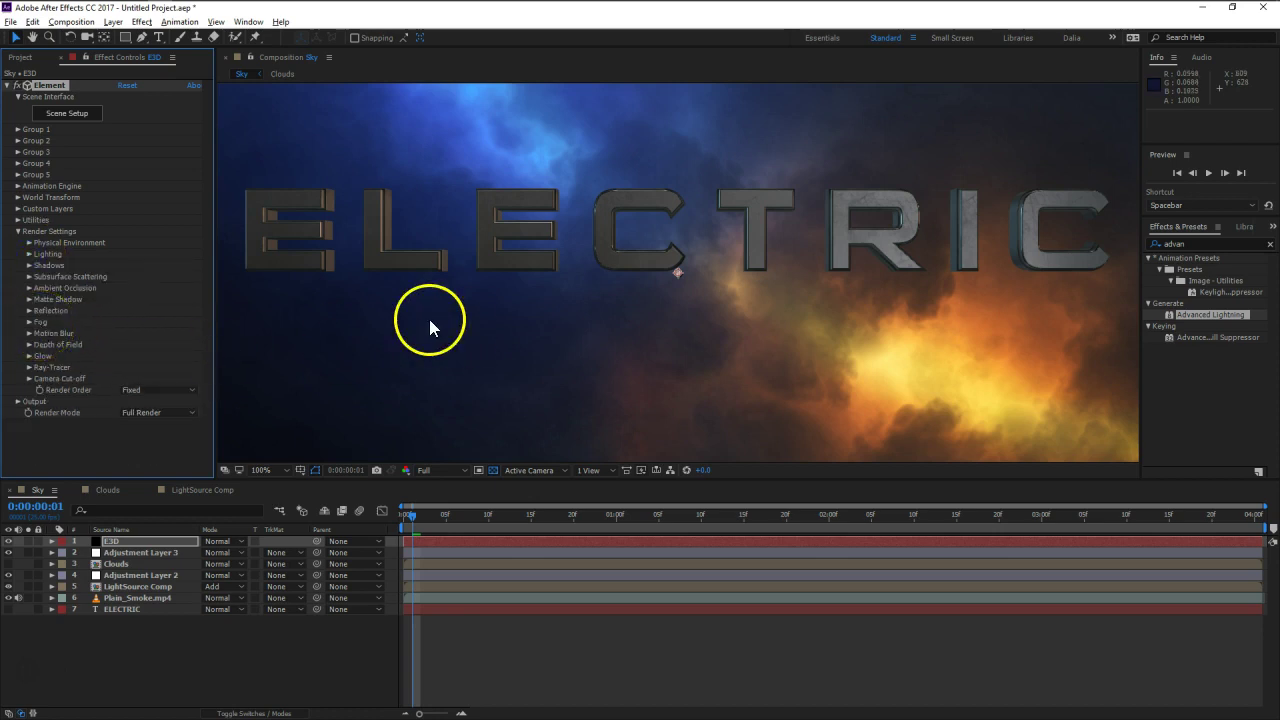
- Create a new point light with its colour sampled from the bright orange area of the clouds
key(comma)
click(113, 21)
mouse_move(130, 37)
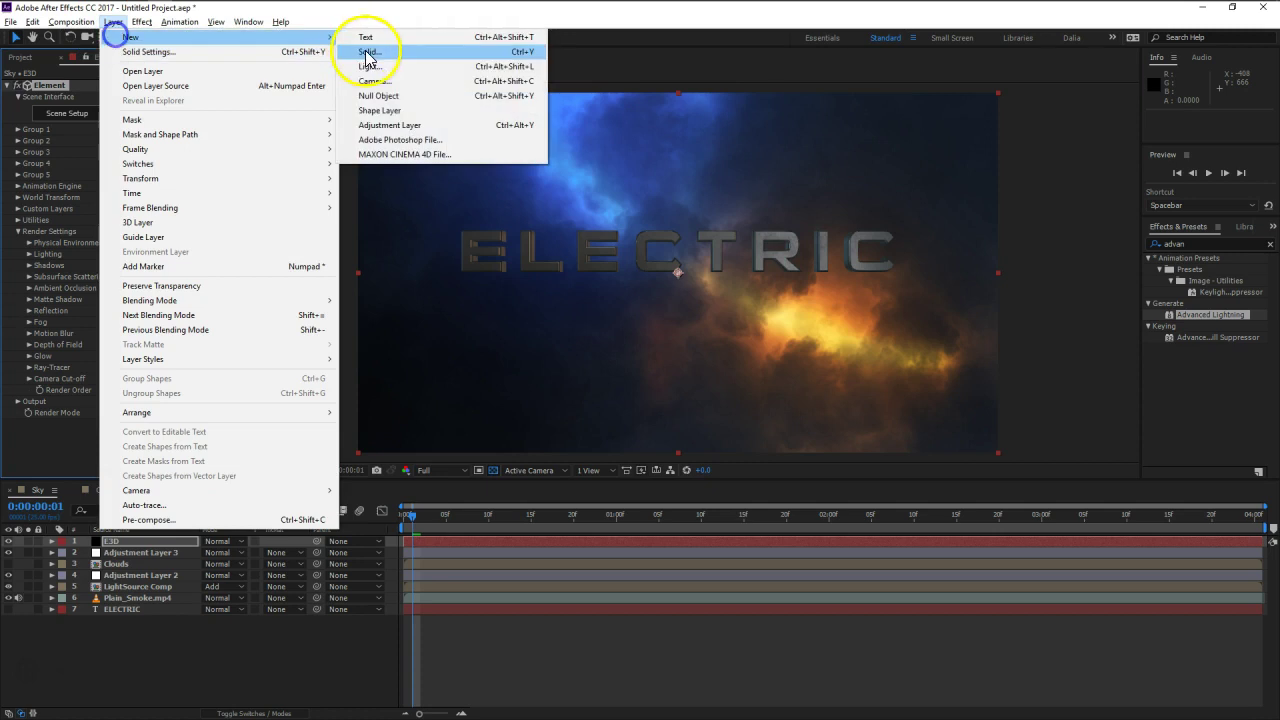
click(371, 67)
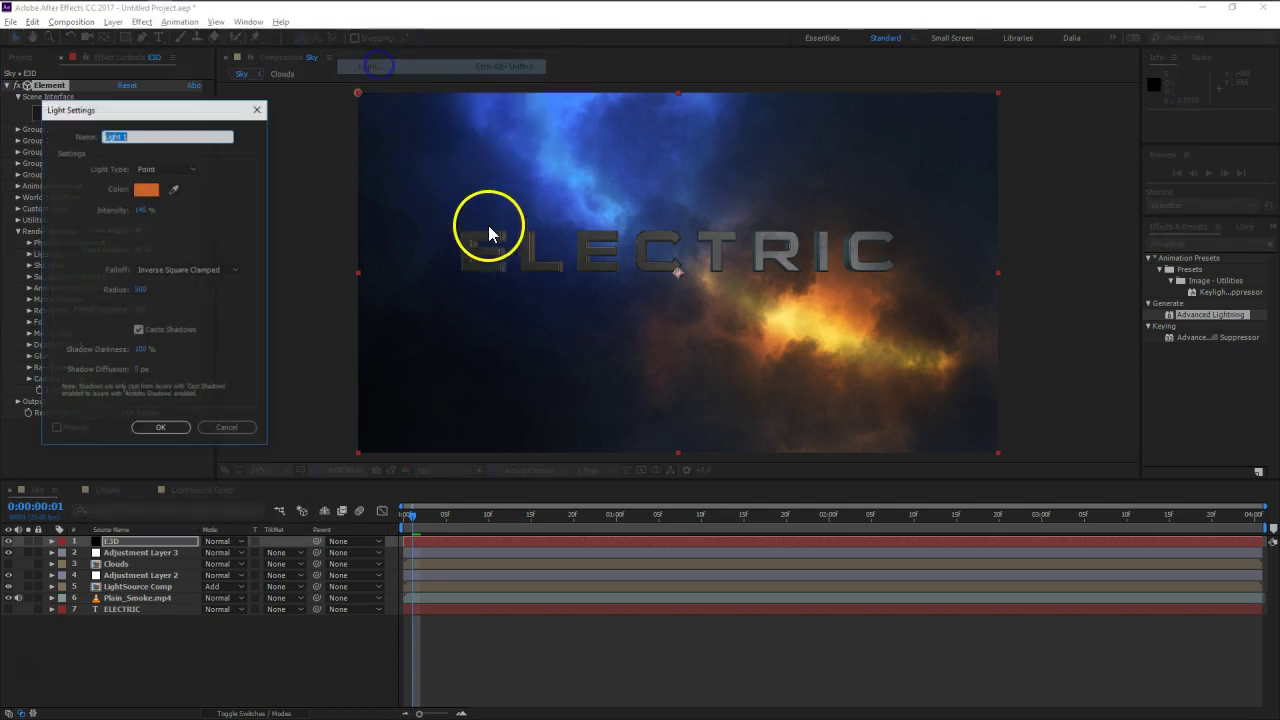
click(150, 190)
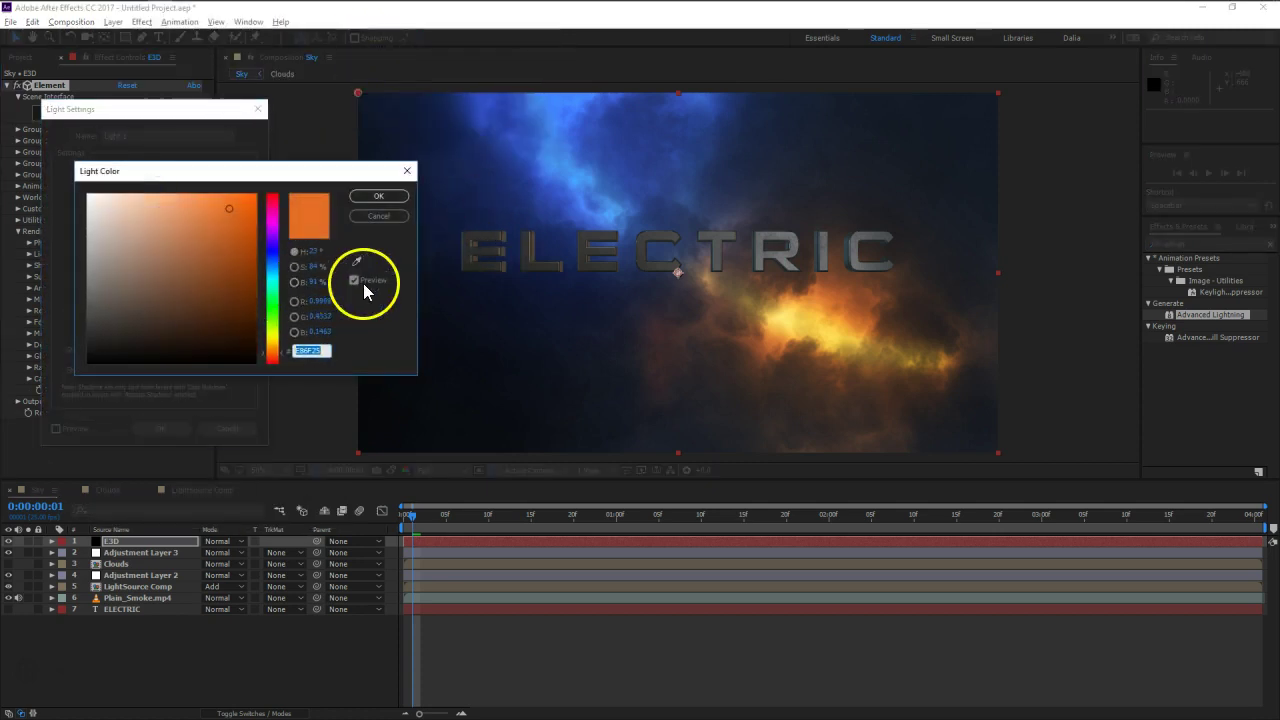
click(357, 261)
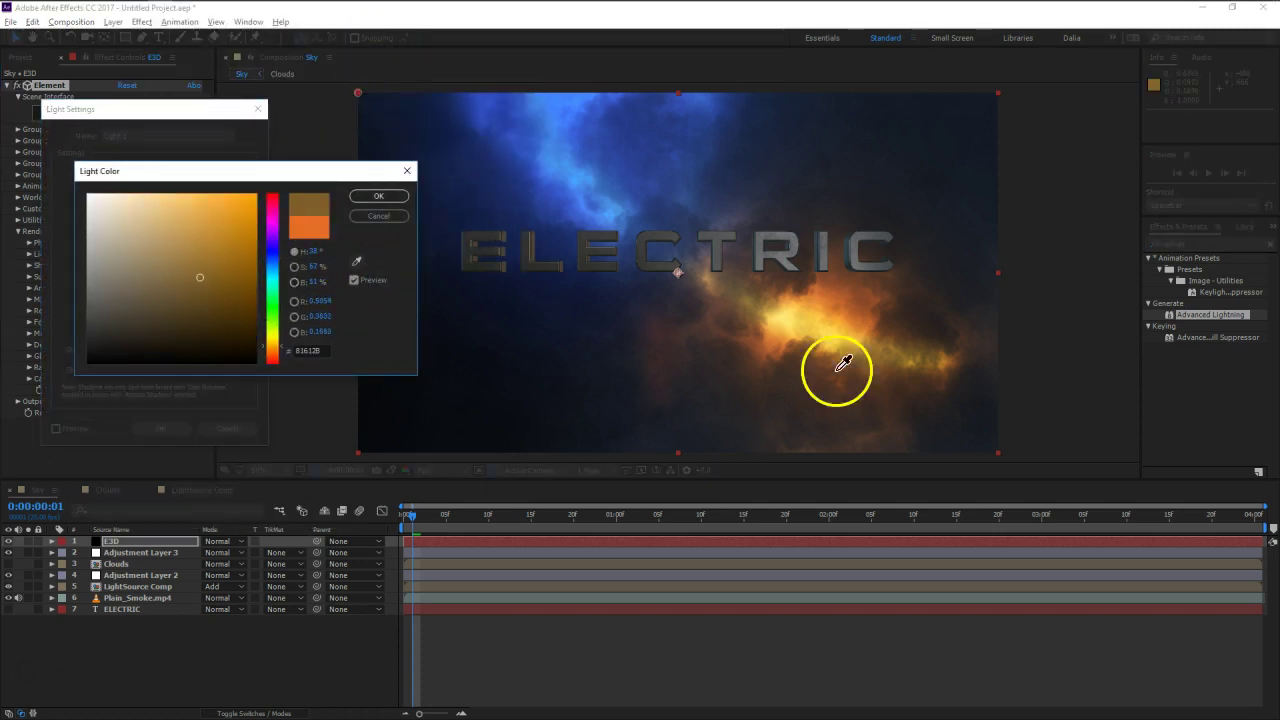
click(852, 314)
click(378, 196)
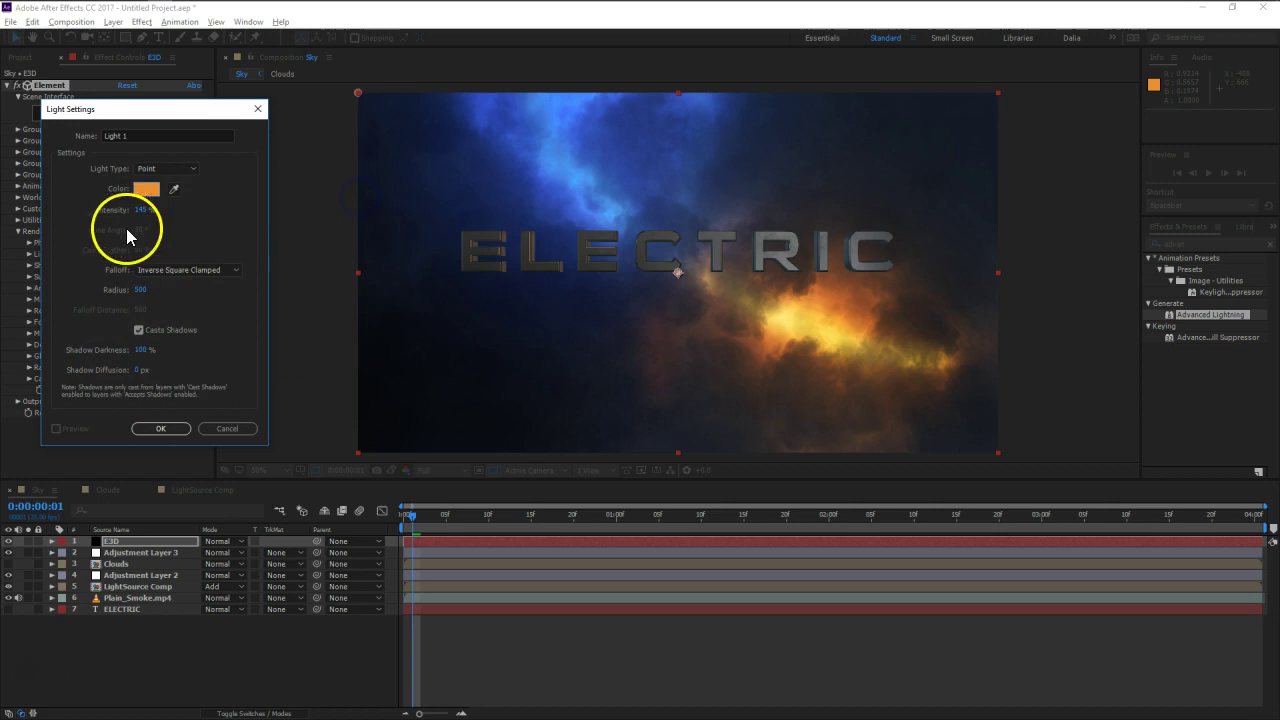
click(159, 427)
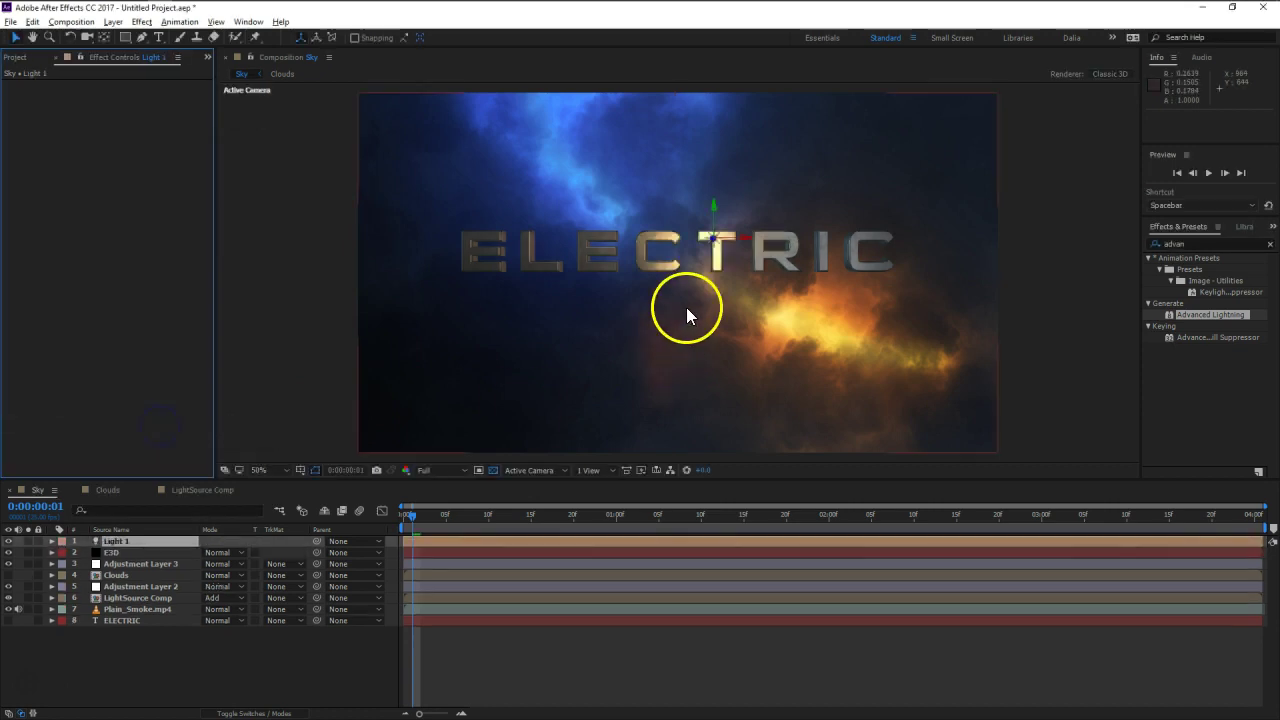
- Move Light 1 beside the first E and bring it in front of the letters, to about 150, 410, -285
click(711, 238)
drag(484, 274, 283, 306)
click(677, 257)
drag(733, 255, 440, 259)
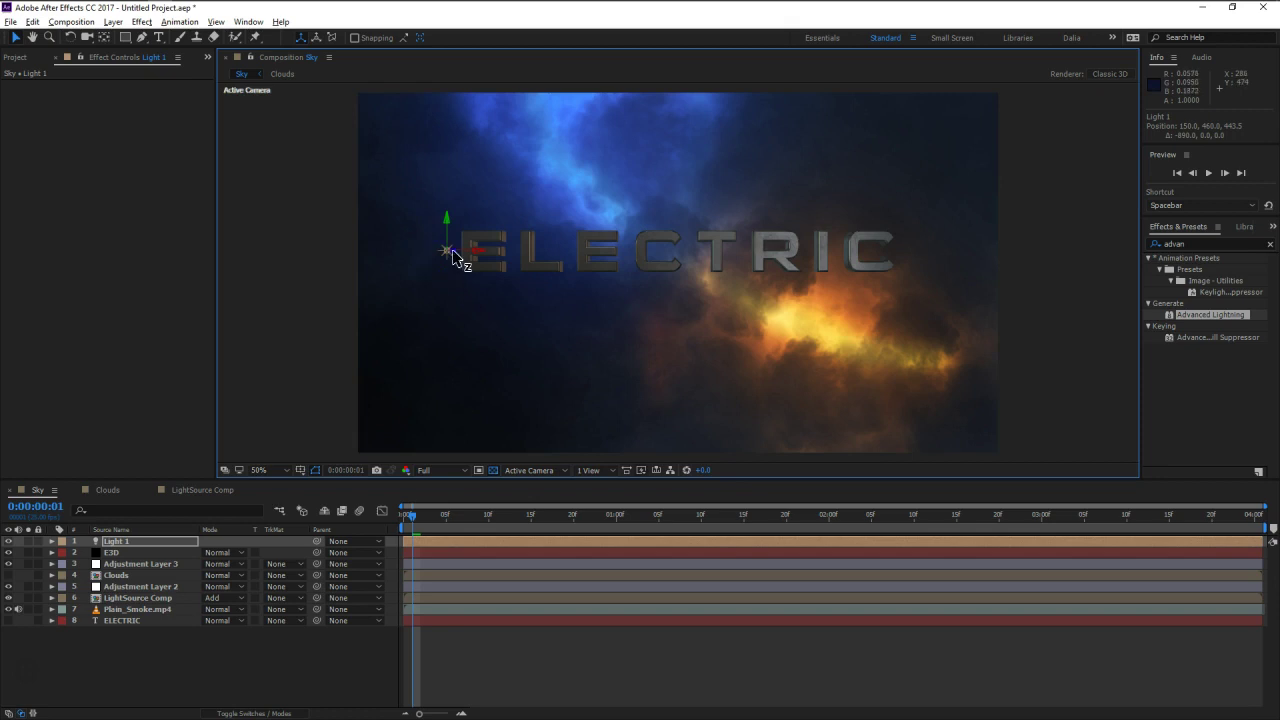
drag(451, 248, 206, 318)
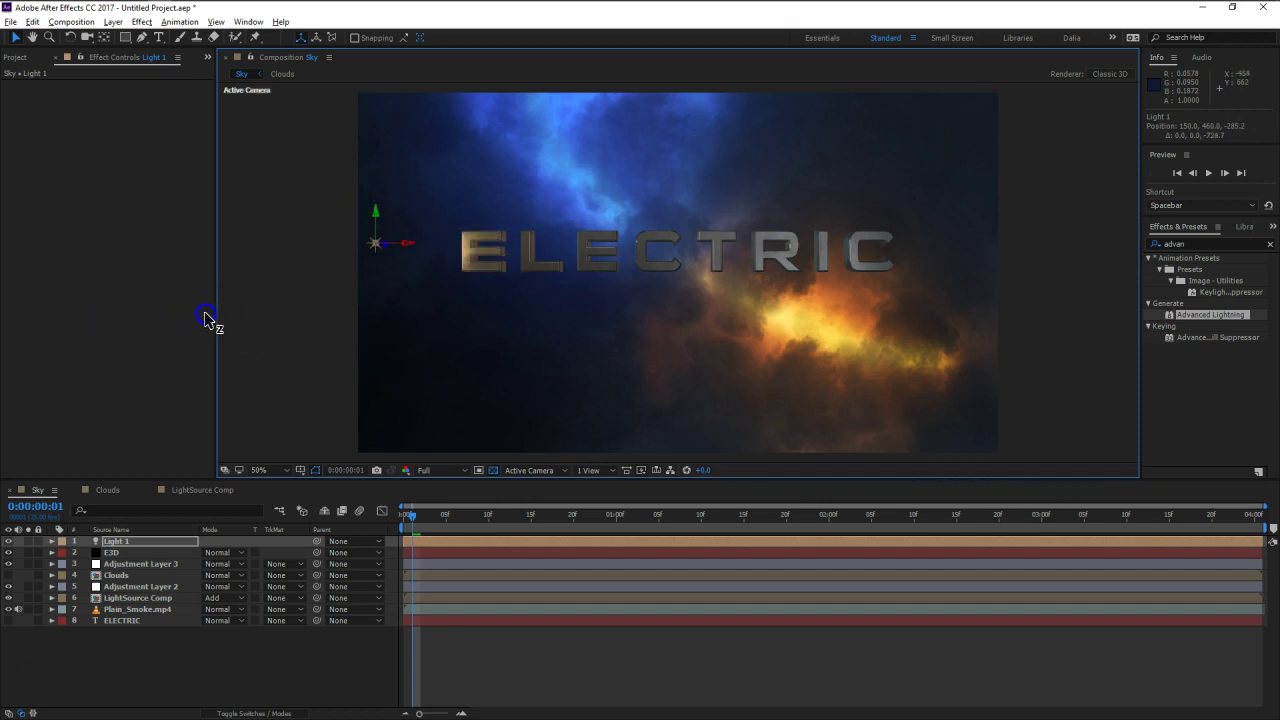
drag(375, 222, 380, 197)
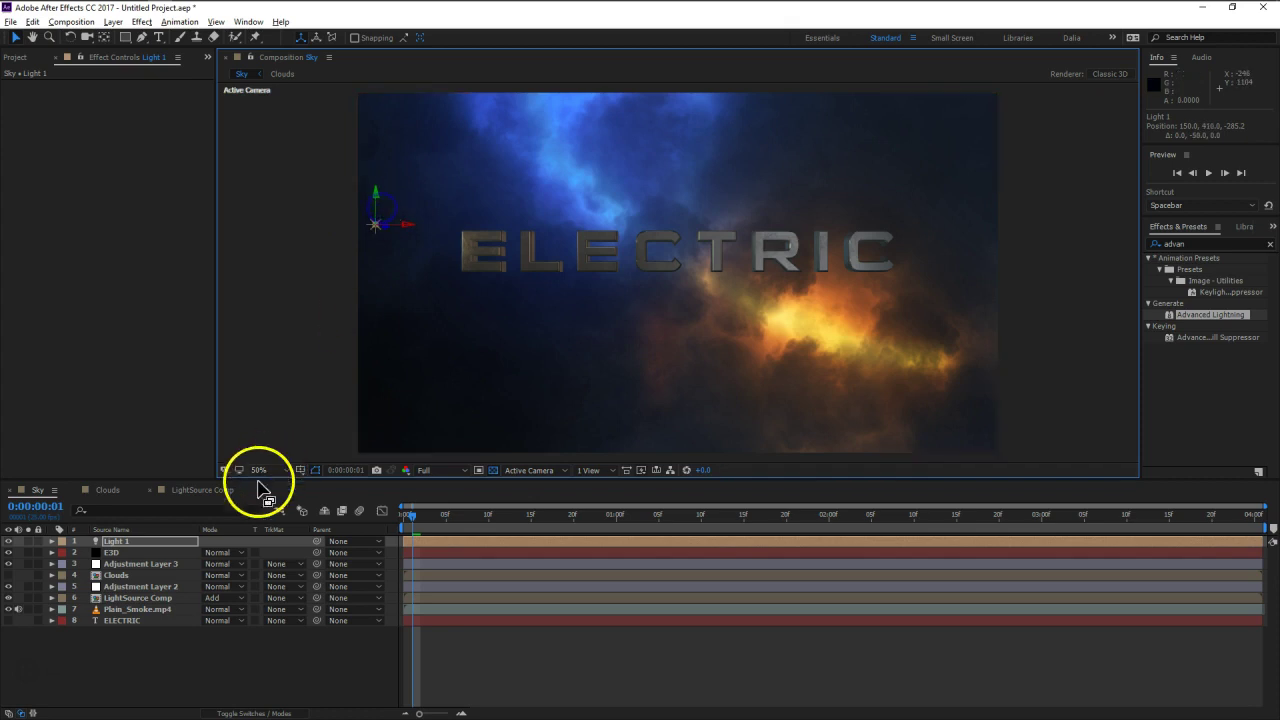
- Raise Light 1's intensity to 279% and move the light above the title's final C
key(a)
key(a)
drag(213, 567, 295, 565)
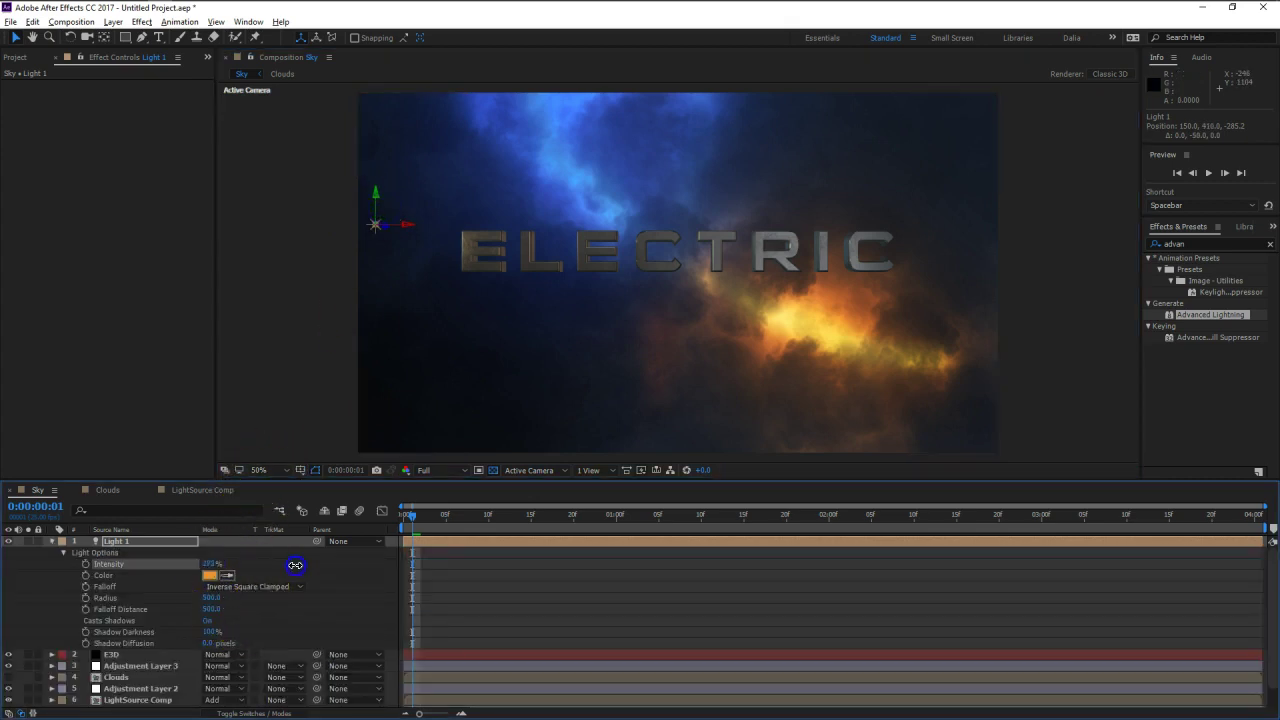
click(52, 541)
drag(377, 228, 951, 214)
- Duplicate Light 1 and place the copy farther back in depth, over the second E of the title
click(121, 544)
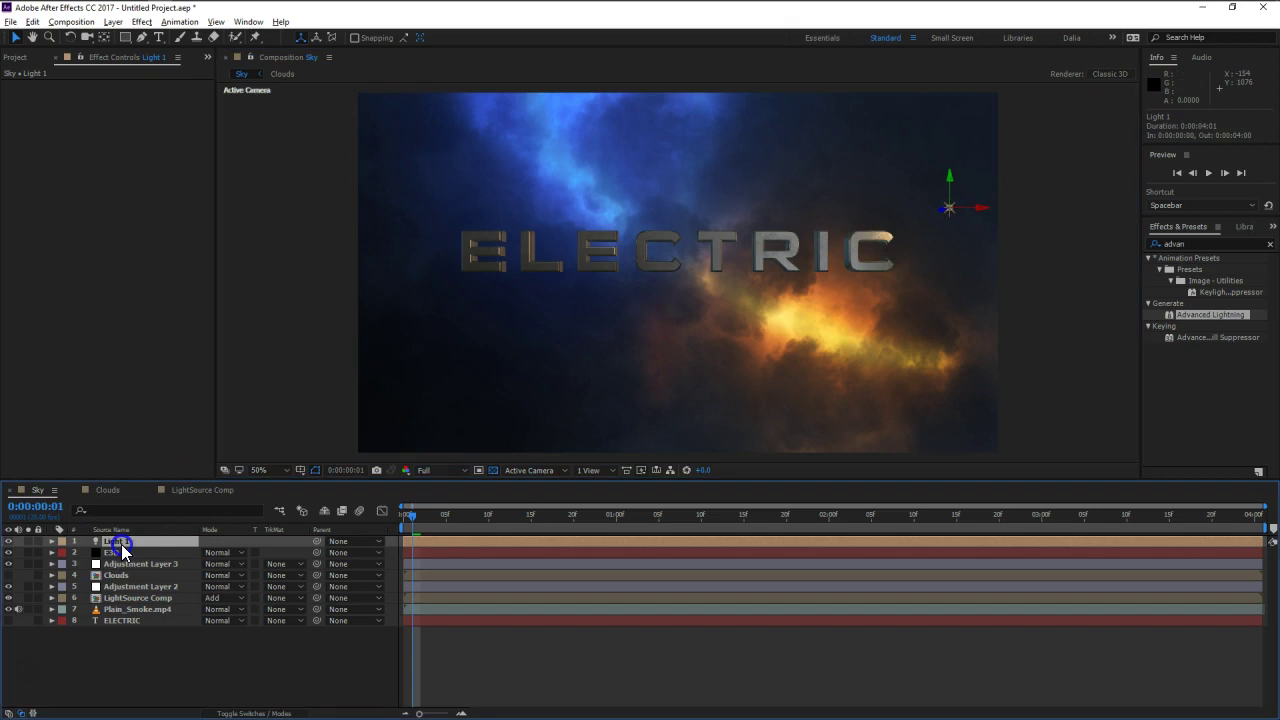
key(ctrl+d)
drag(955, 214, 646, 315)
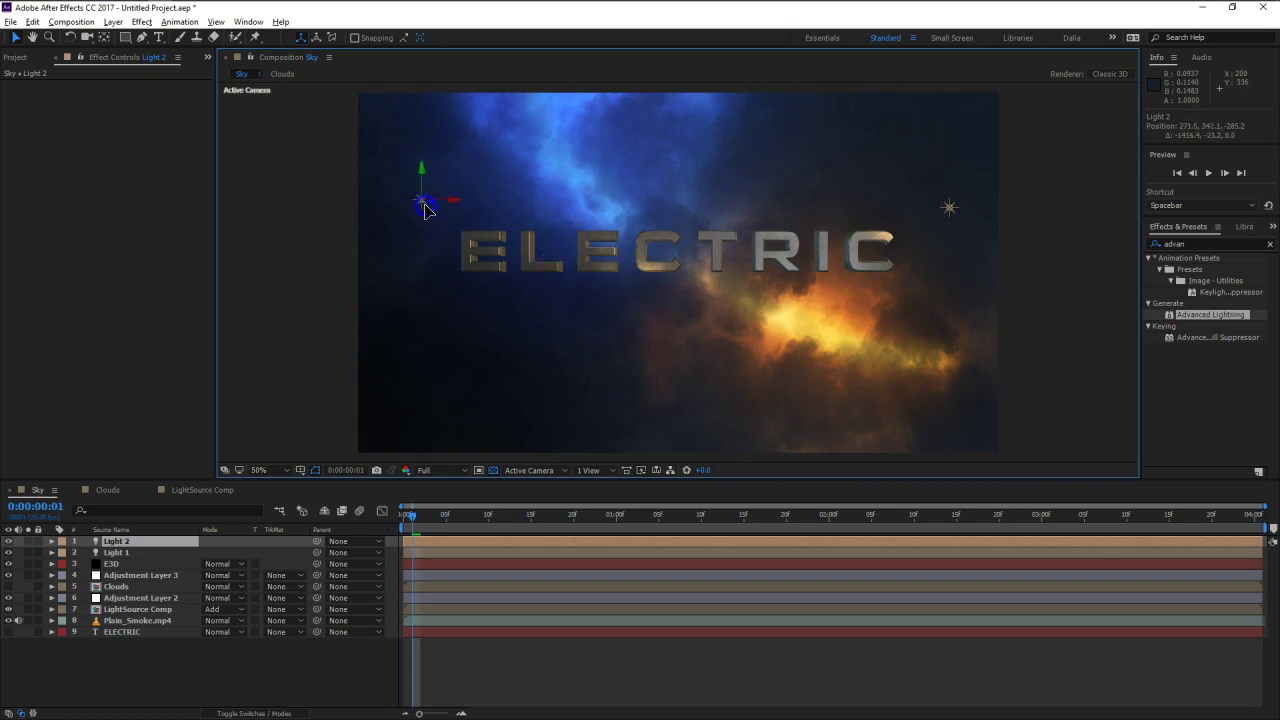
drag(425, 209, 422, 205)
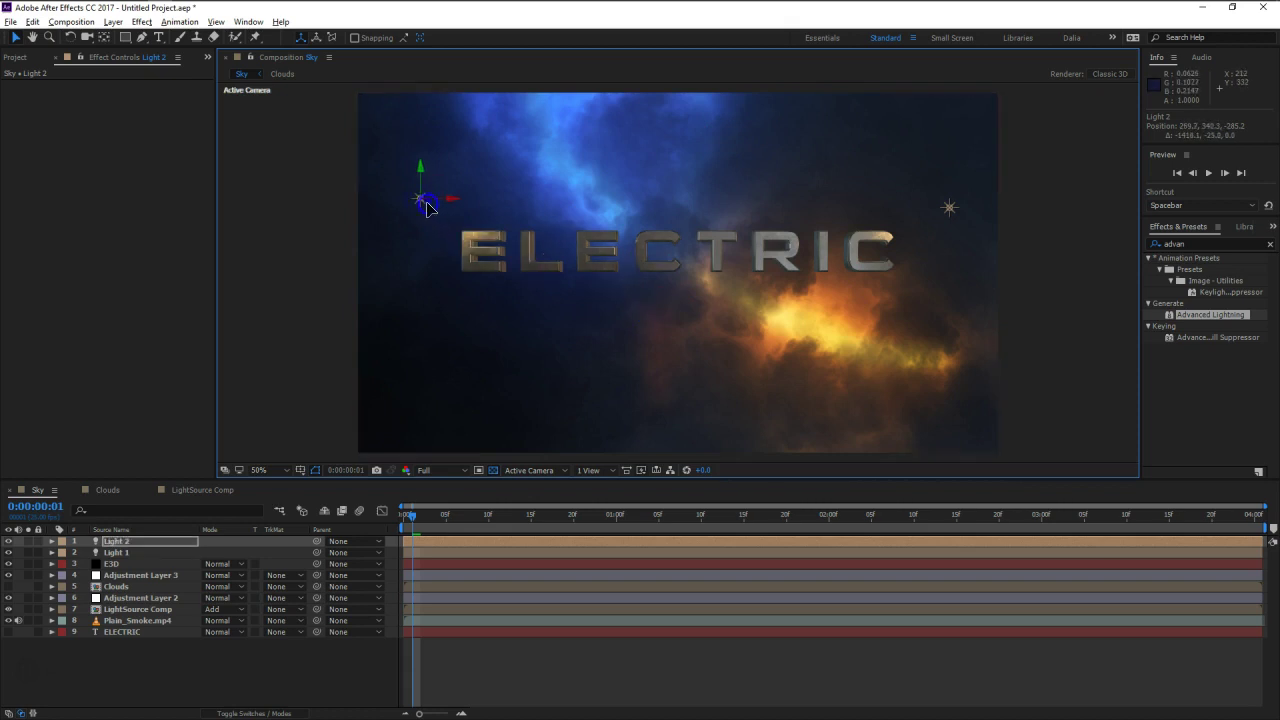
drag(428, 203, 634, 229)
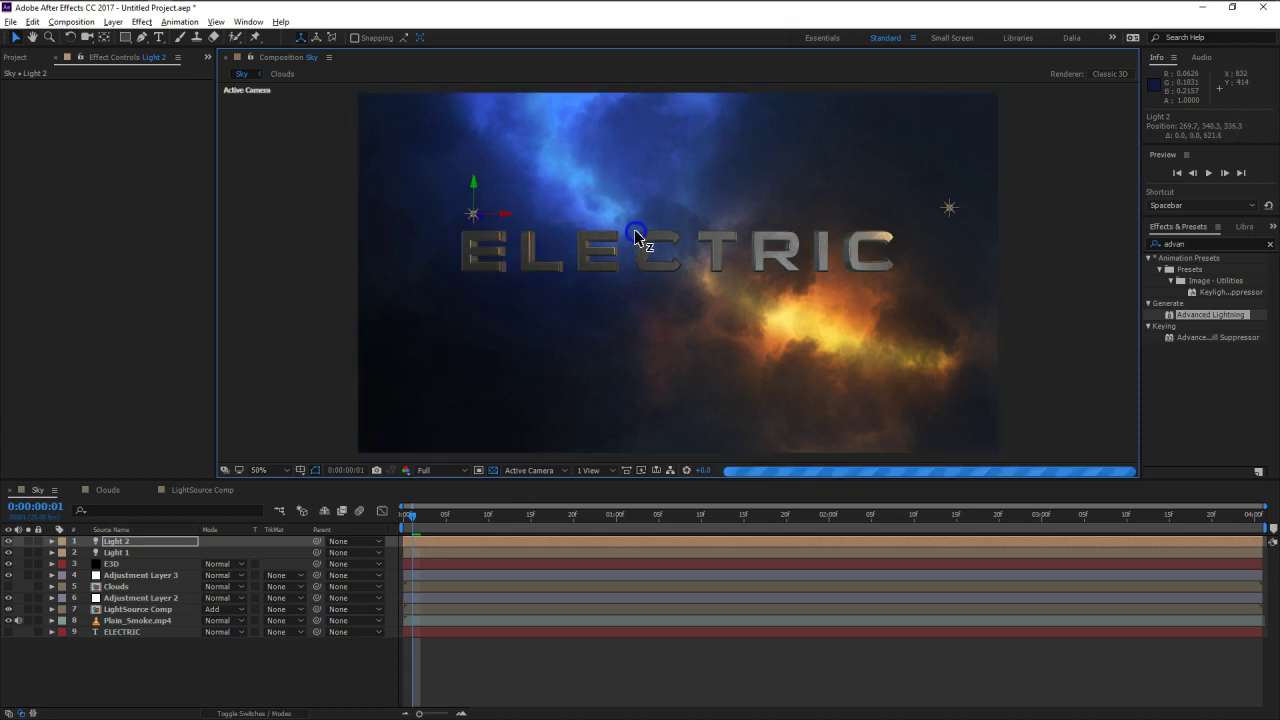
click(483, 201)
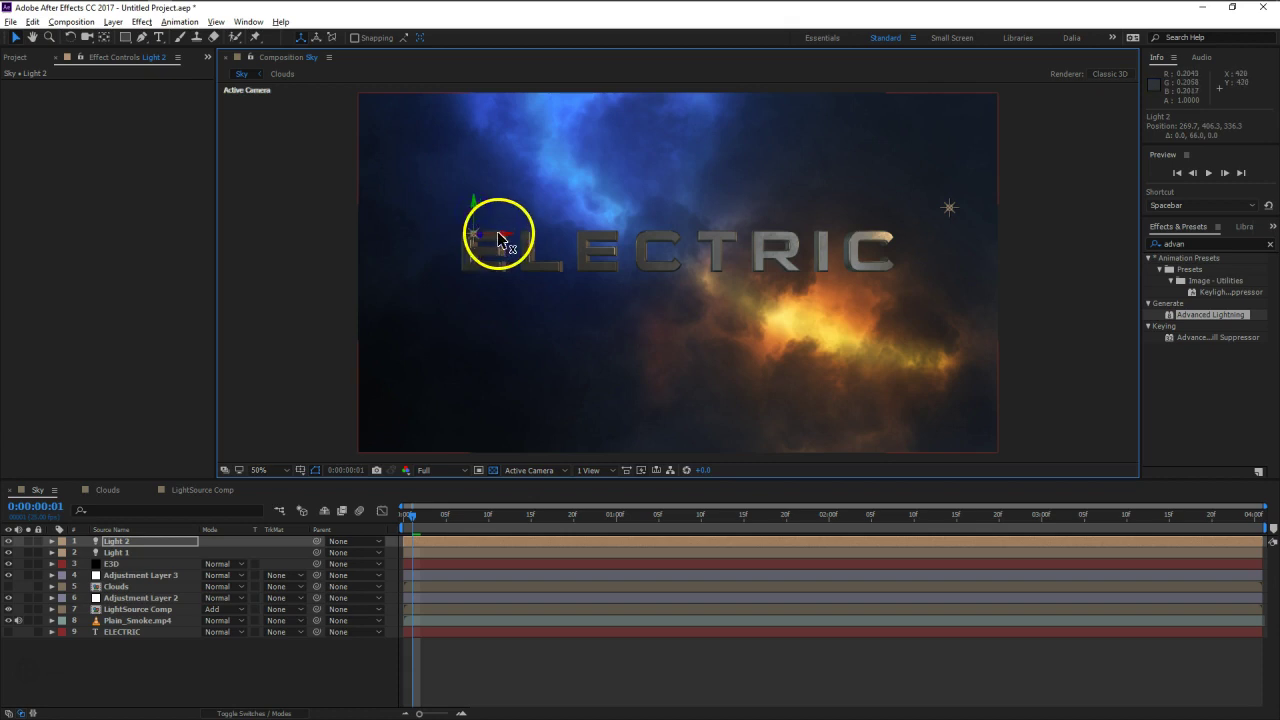
drag(418, 243, 651, 234)
- Change Light 2's colour to blue, 3278EB
click(128, 541)
key(a)
key(a)
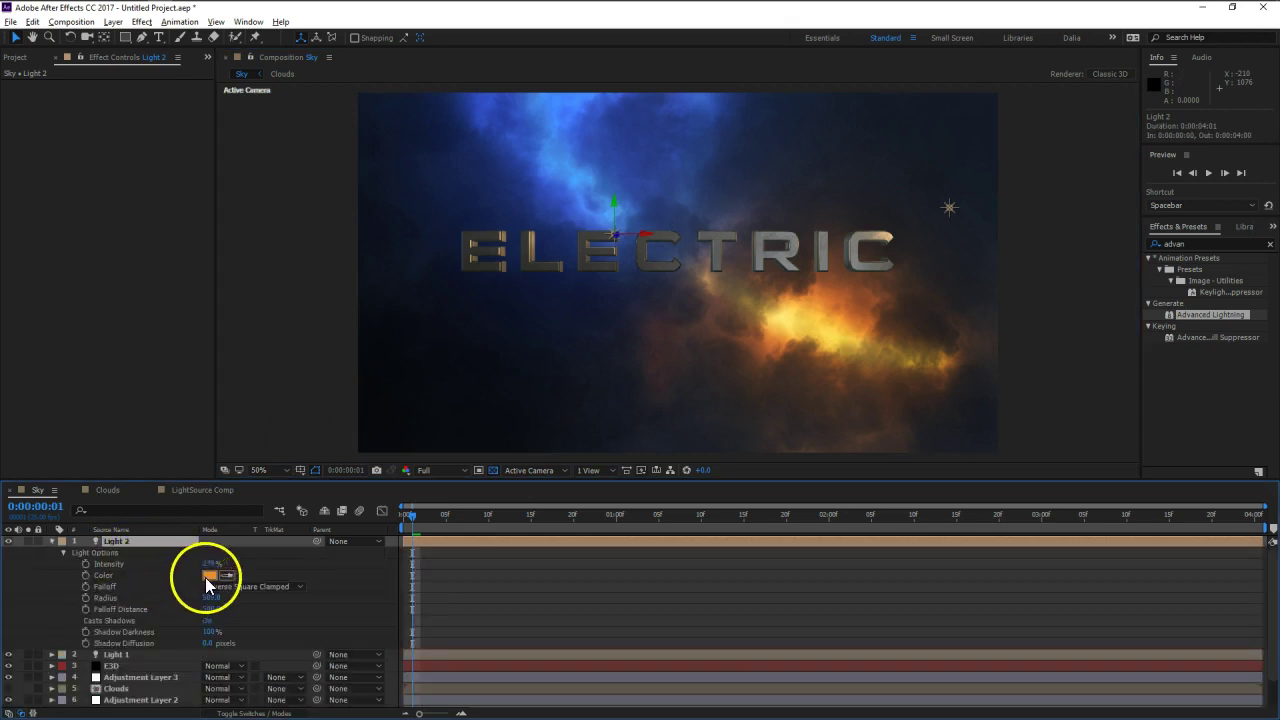
click(208, 575)
drag(274, 286, 273, 268)
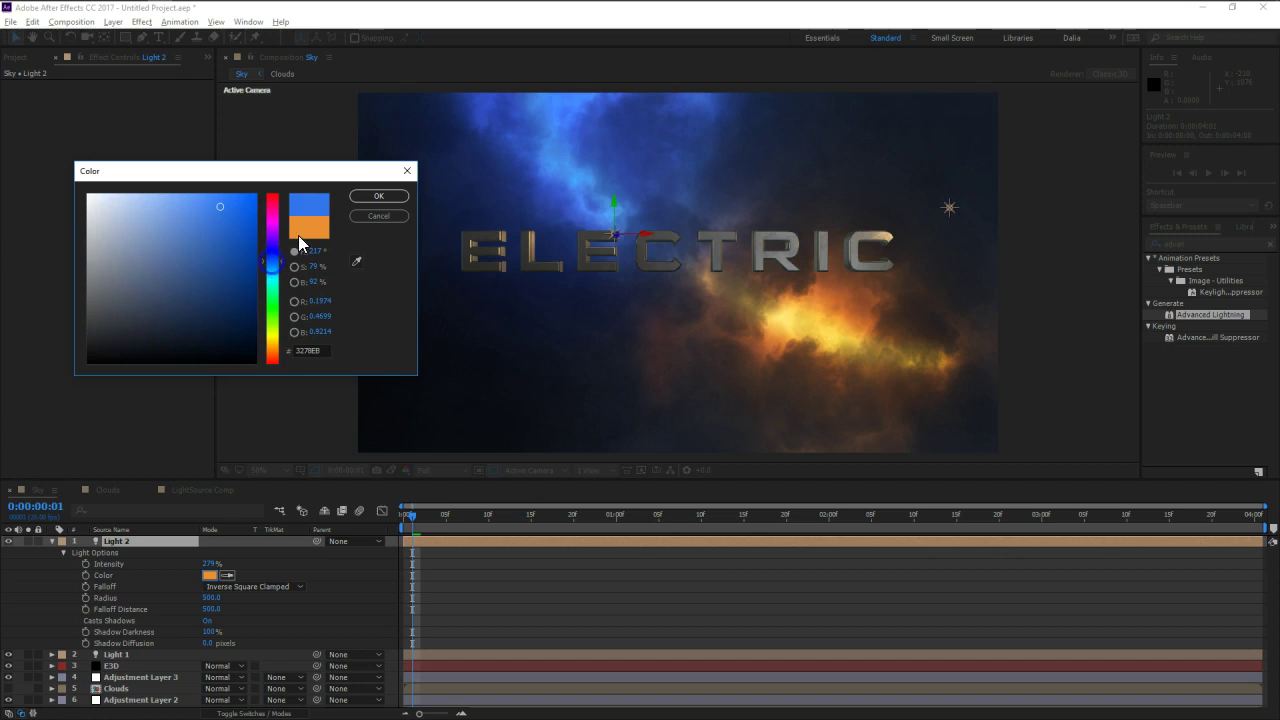
click(378, 196)
click(52, 543)
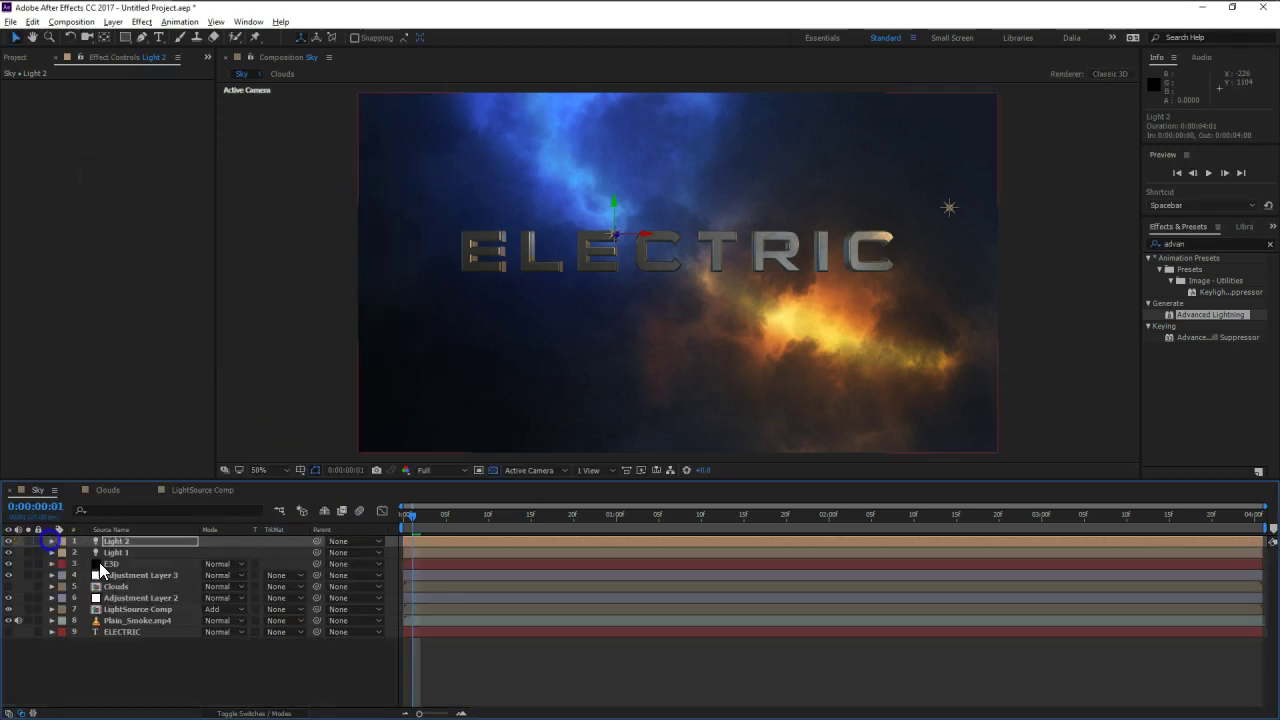
- Increase Light 2's intensity and inspect the lit letters up close
key(a)
key(a)
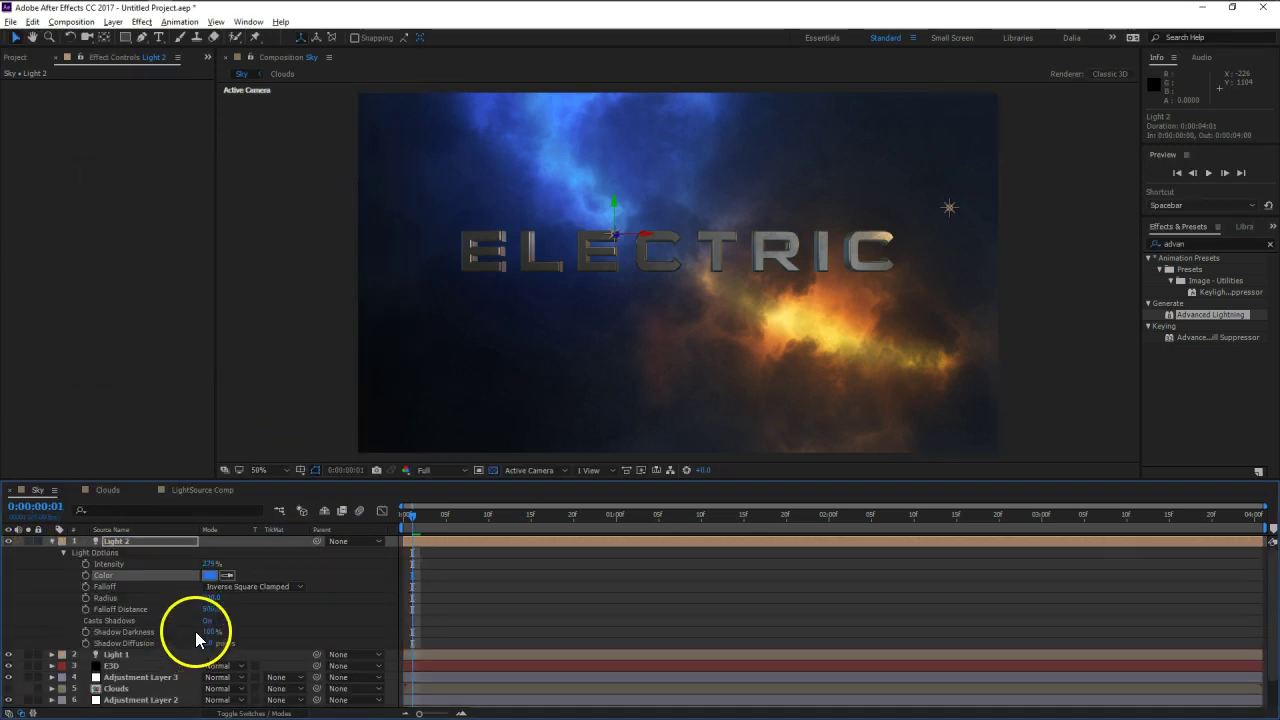
drag(206, 564, 265, 566)
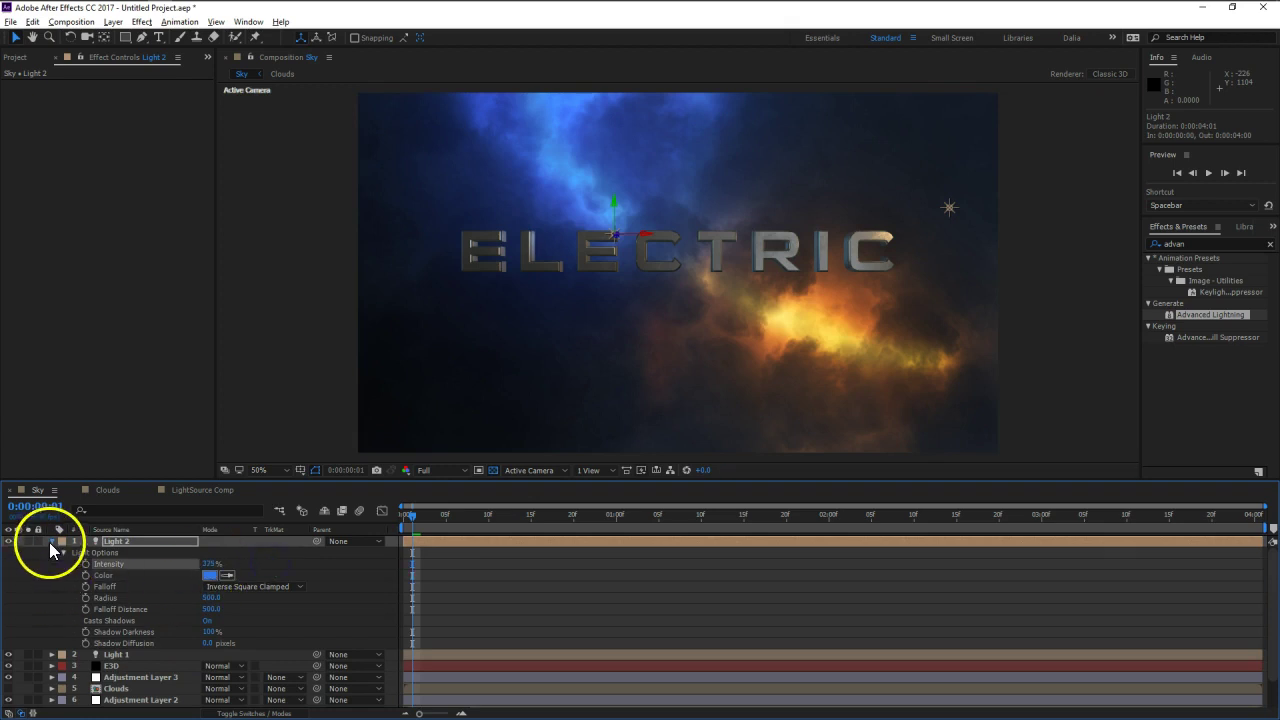
click(52, 541)
click(240, 677)
key(slash)
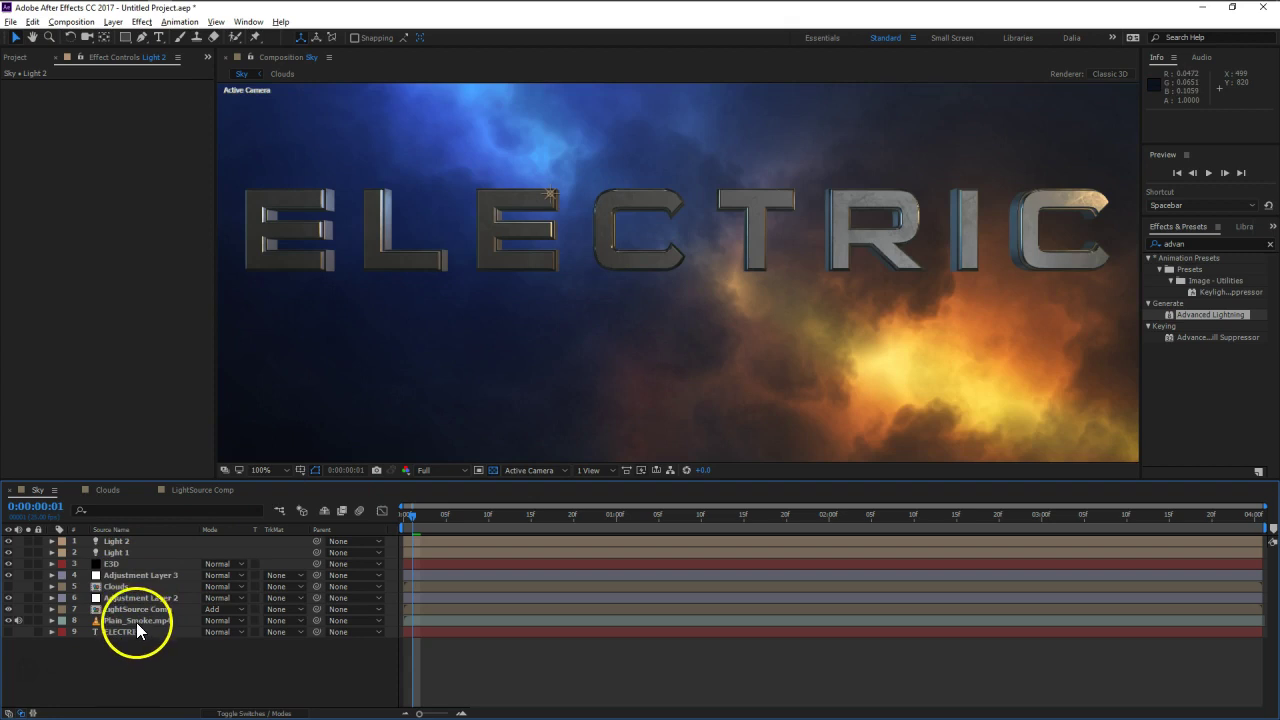
- Save the project as Elec_FX in the 164.Advanced Electric FX folder inside VC Arabic
click(113, 564)
key(ctrl+s)
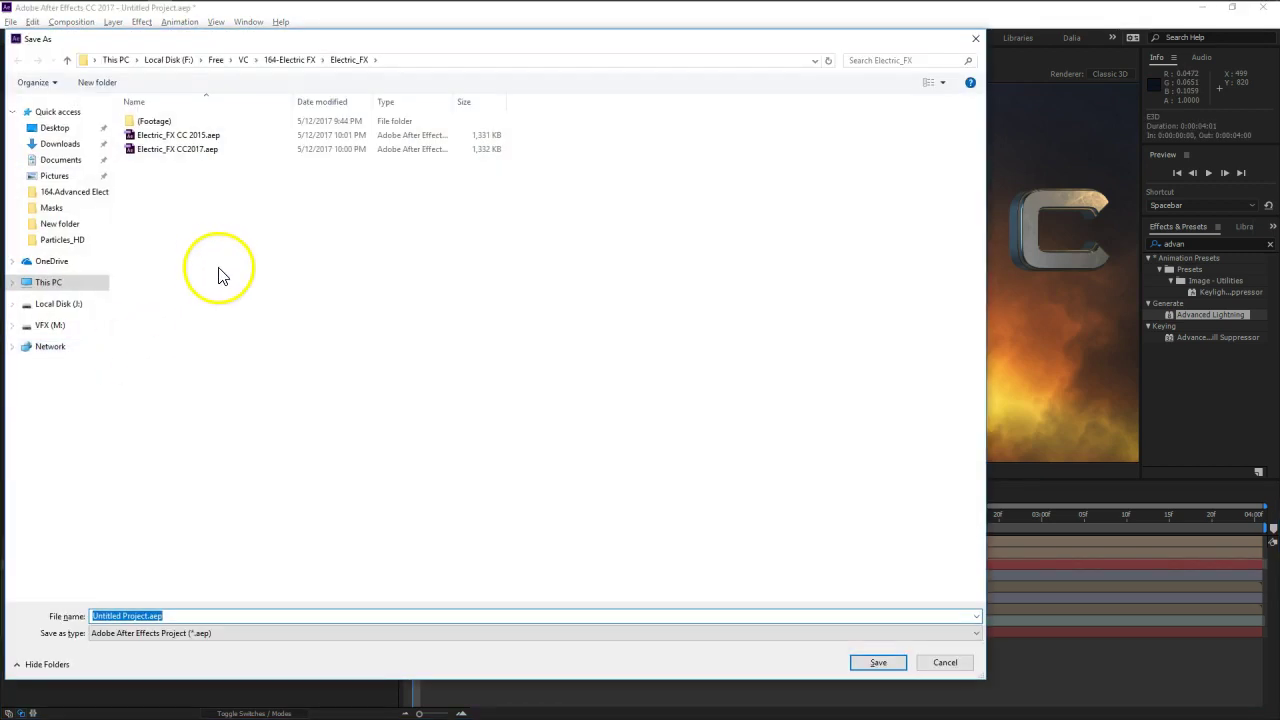
click(216, 60)
double_click(172, 205)
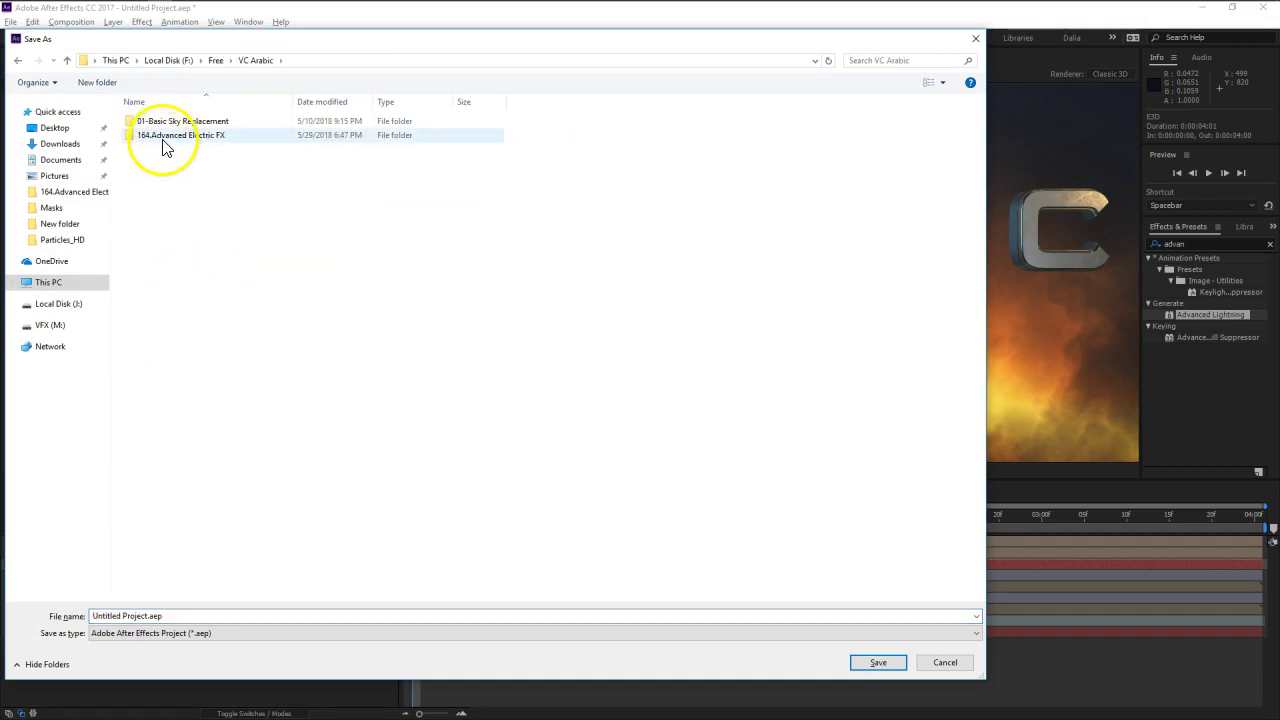
double_click(164, 139)
click(183, 618)
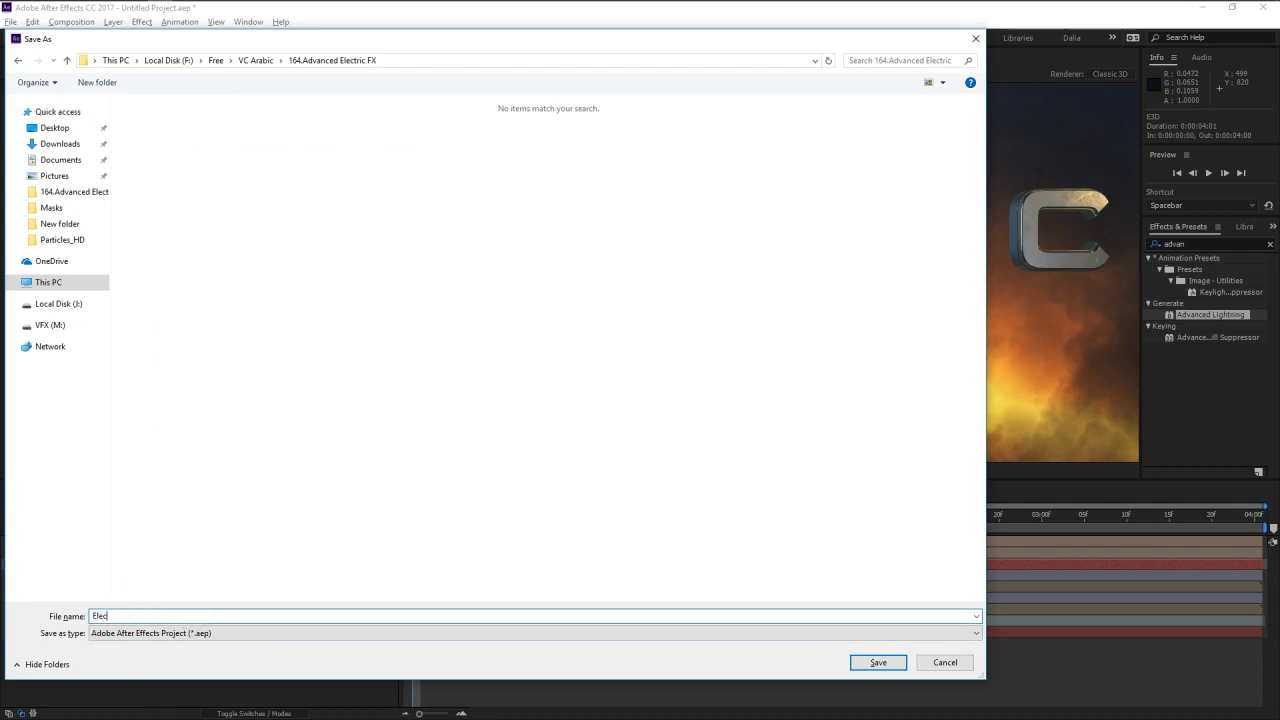
key(Return)
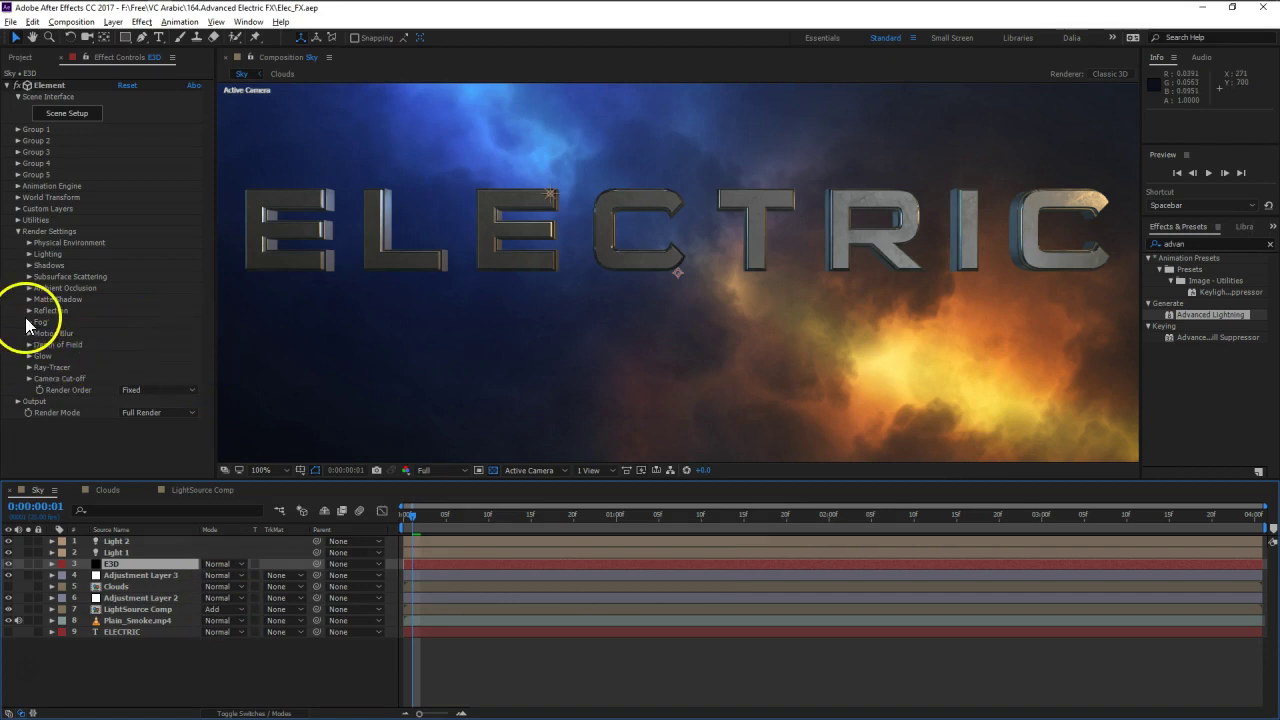
- Enable shadows in the E3D layer's Element render settings and set the shadow mode to Ray-Traced
click(29, 265)
click(134, 280)
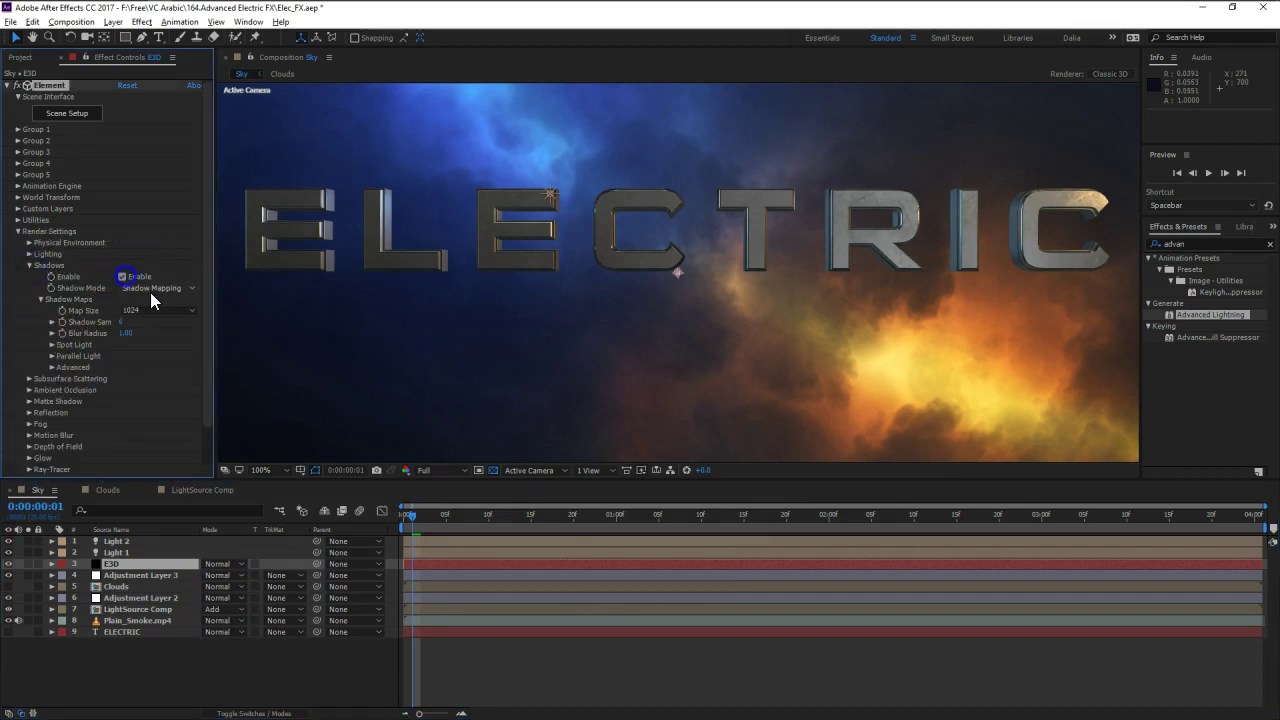
click(153, 287)
click(160, 318)
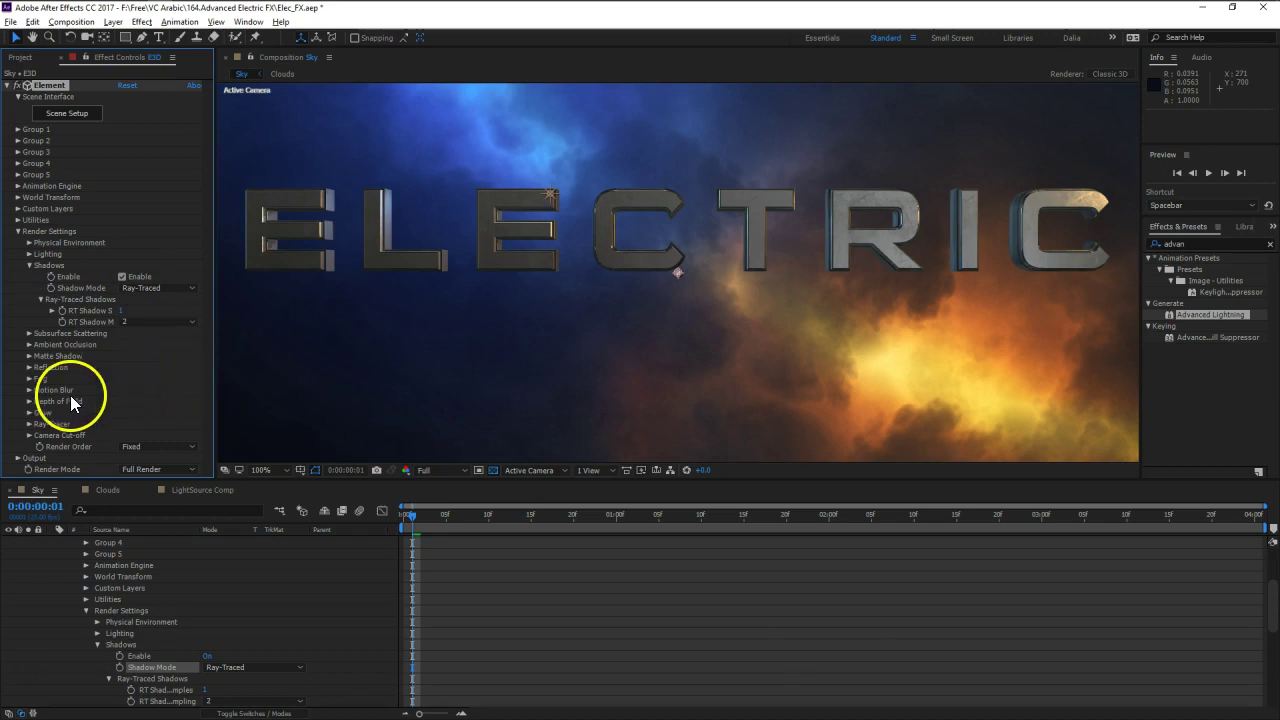
- Enable ambient occlusion in the E3D layer's Element render settings with the AO mode set to Ray-Traced
click(29, 344)
click(152, 324)
click(146, 354)
click(122, 256)
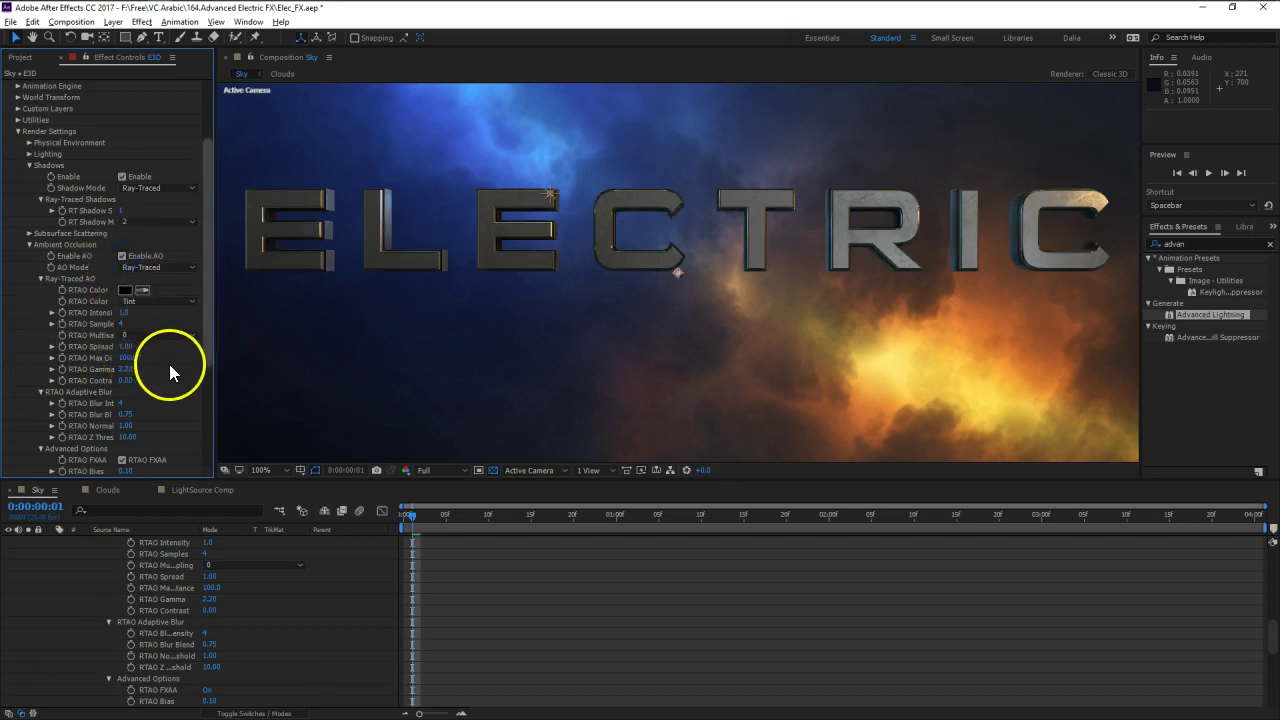
scroll(728, 240, down, 2)
scroll(693, 254, up, 2)
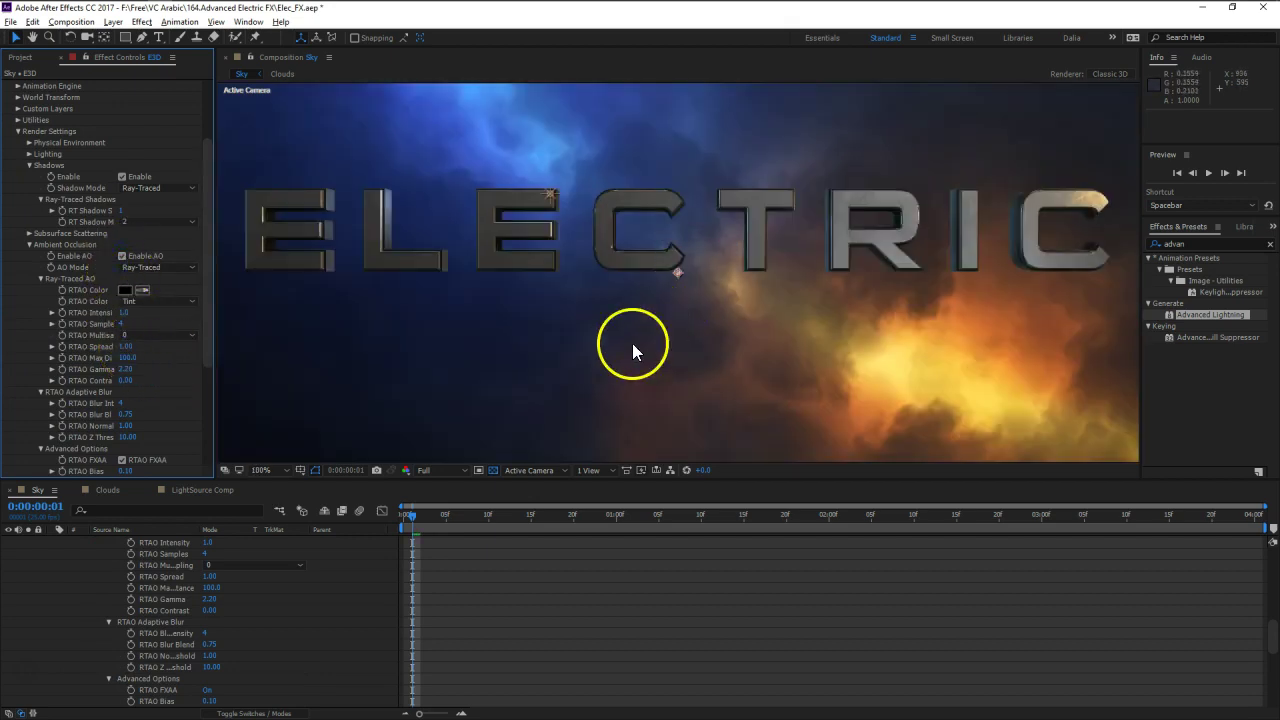
scroll(347, 643, up, 5)
click(52, 564)
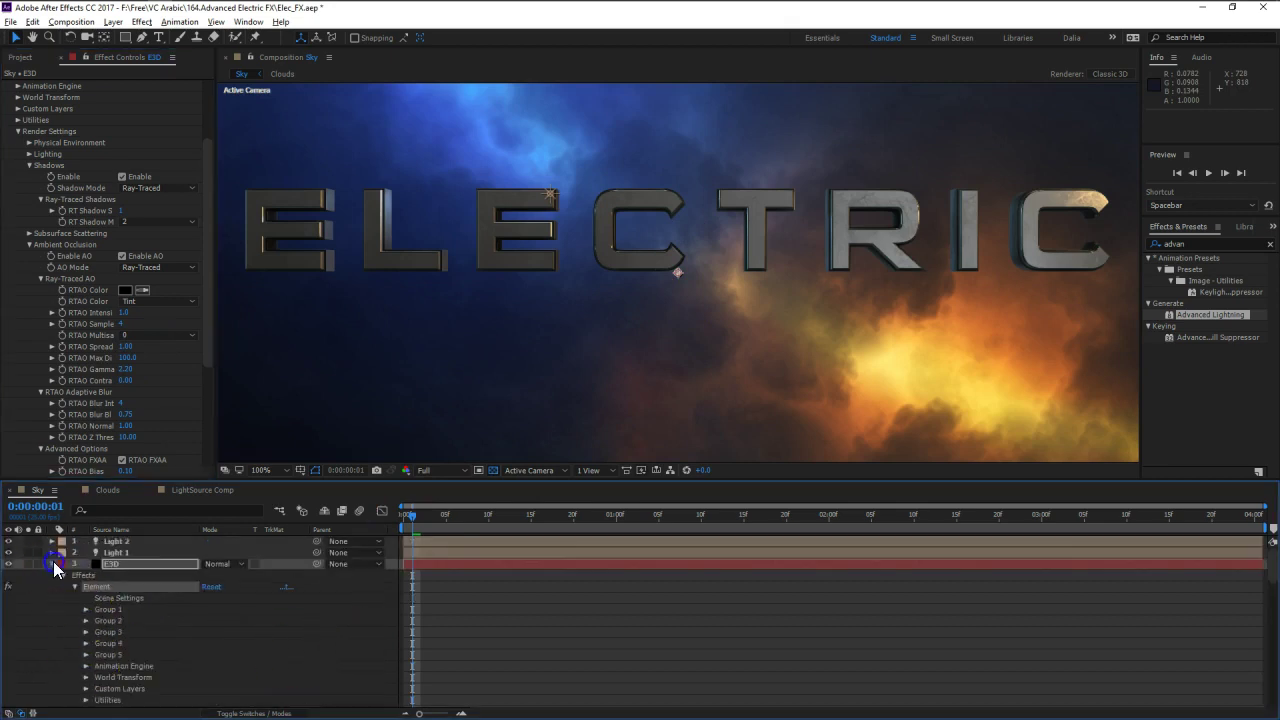
click(148, 652)
- Raise the intensity of the orange Light 1 to 670%
click(117, 556)
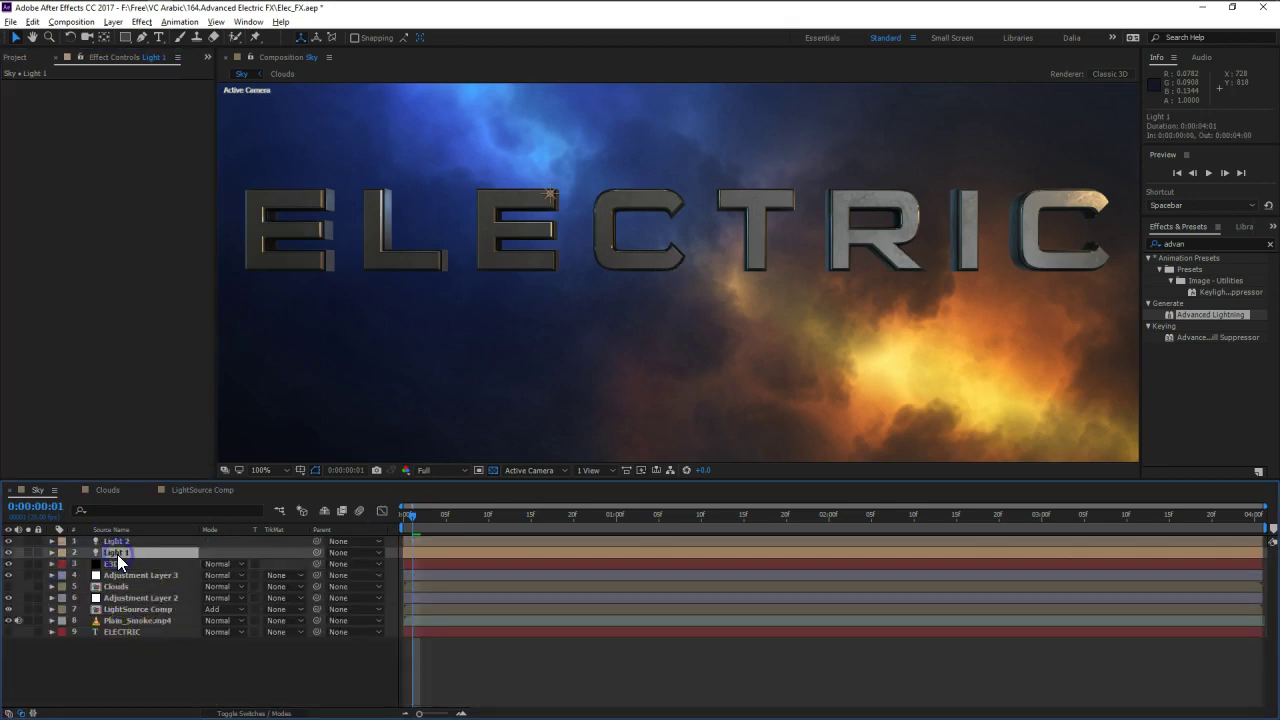
key(a)
key(a)
drag(208, 581, 343, 581)
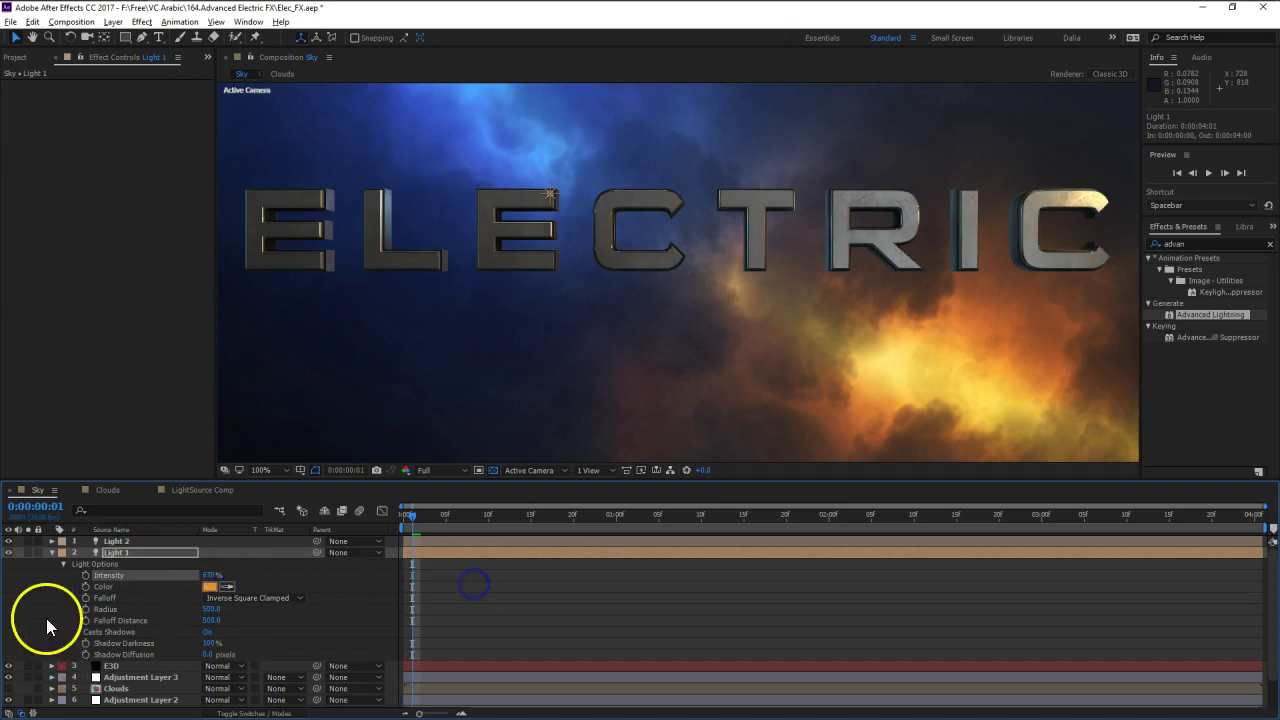
- Increase the intensity of the blue Light 2 and review the whole title in the frame
click(116, 541)
drag(206, 563, 384, 565)
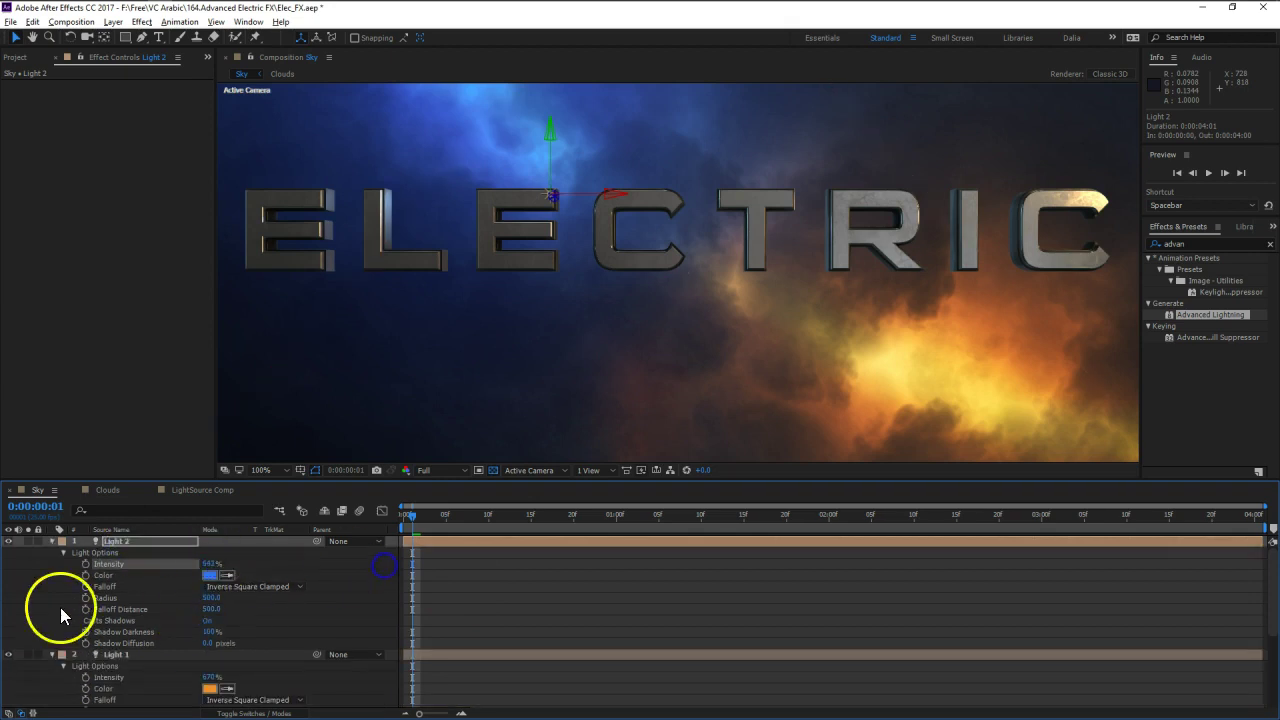
click(52, 541)
click(52, 552)
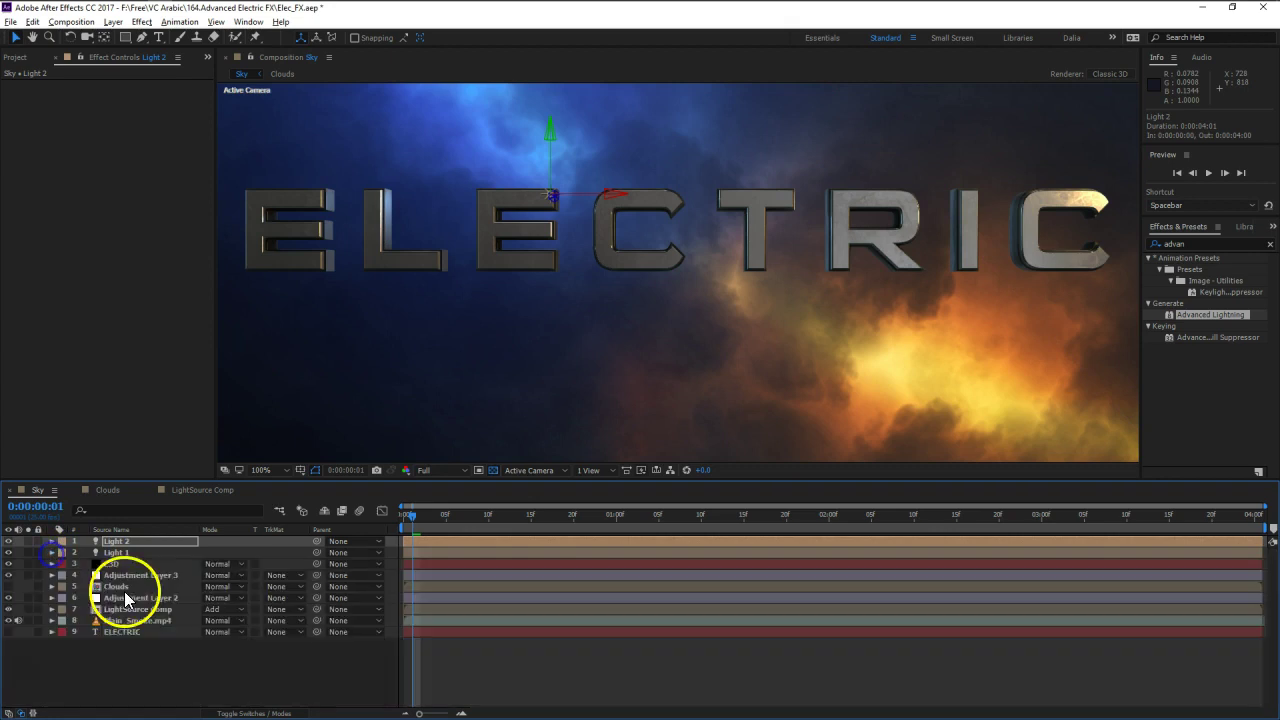
click(136, 652)
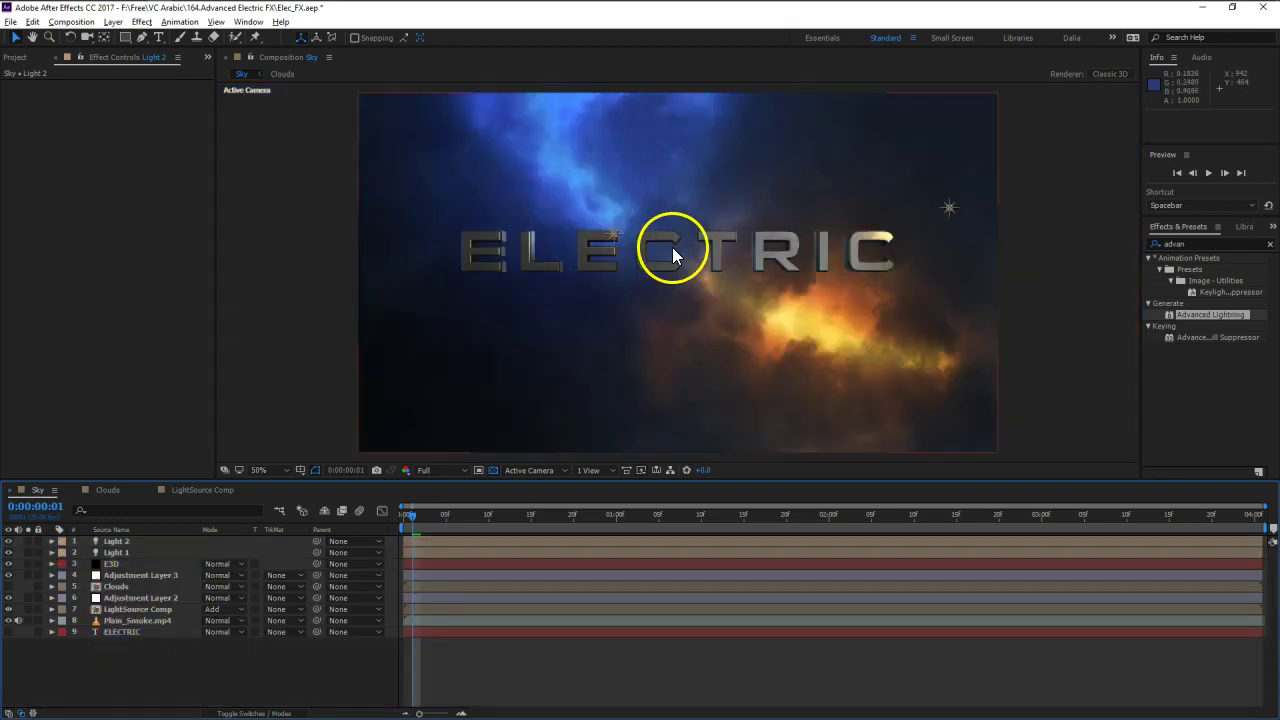
scroll(567, 291, down, 2)
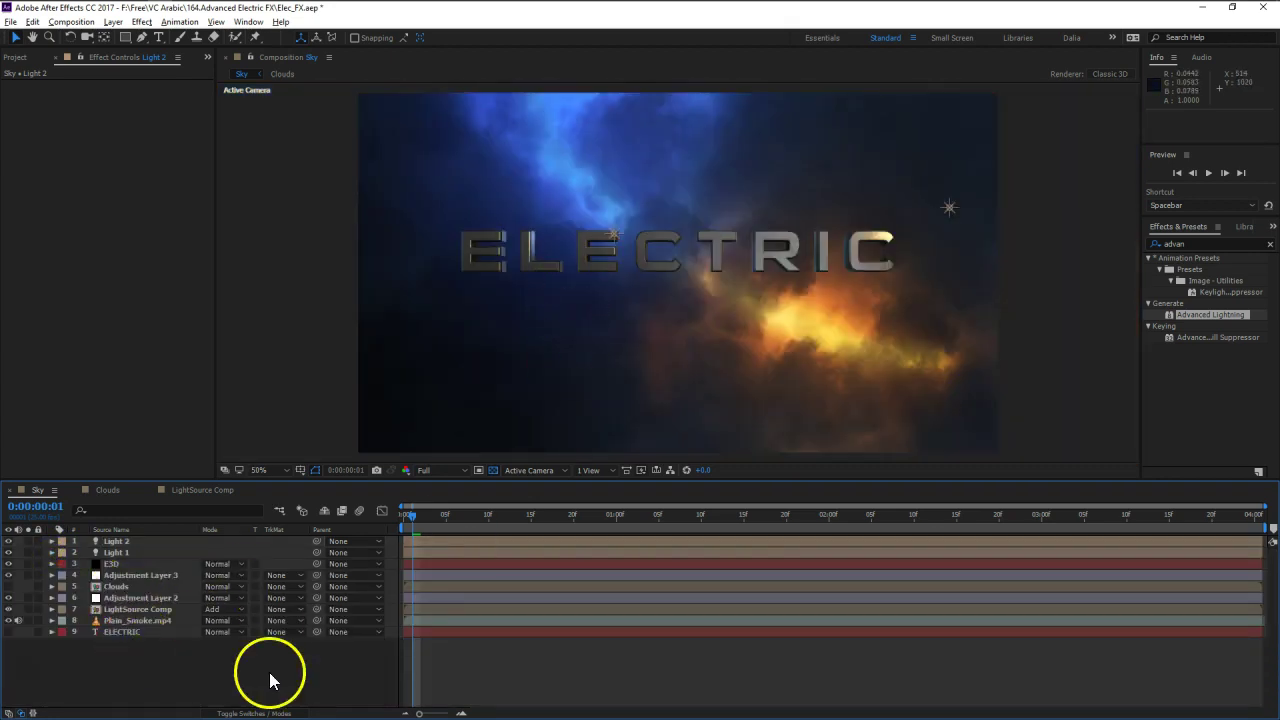
- Move the E3D layer below Adjustment Layer 3 and collapse its Element effect settings
click(124, 565)
drag(118, 564, 119, 579)
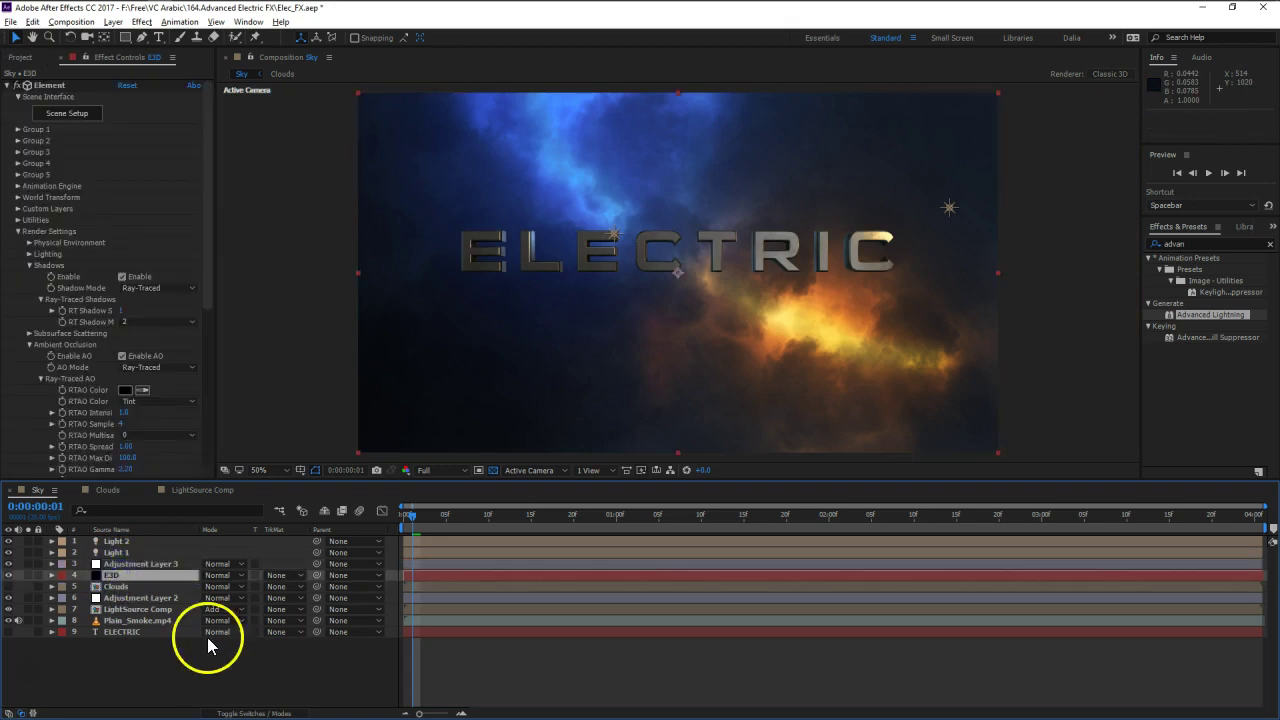
click(300, 643)
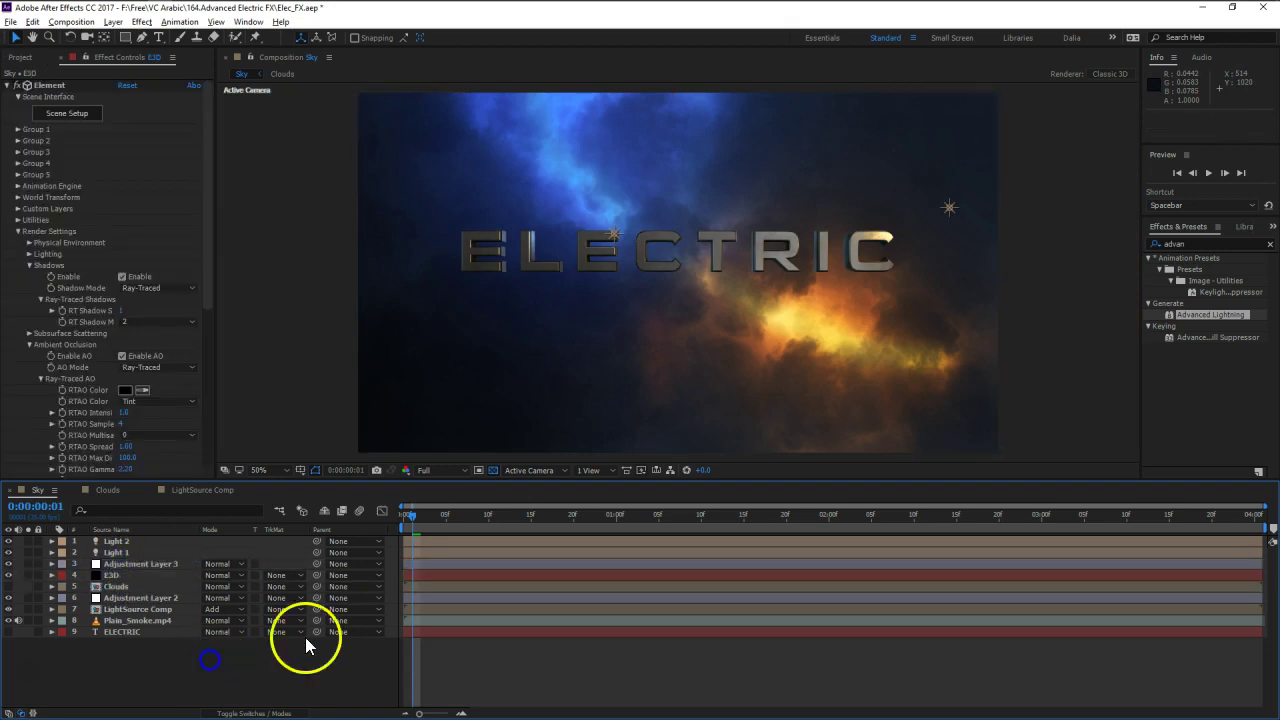
click(112, 575)
mouse_move(117, 575)
mouse_down()
mouse_move(121, 606)
mouse_move(110, 600)
mouse_move(118, 578)
mouse_up()
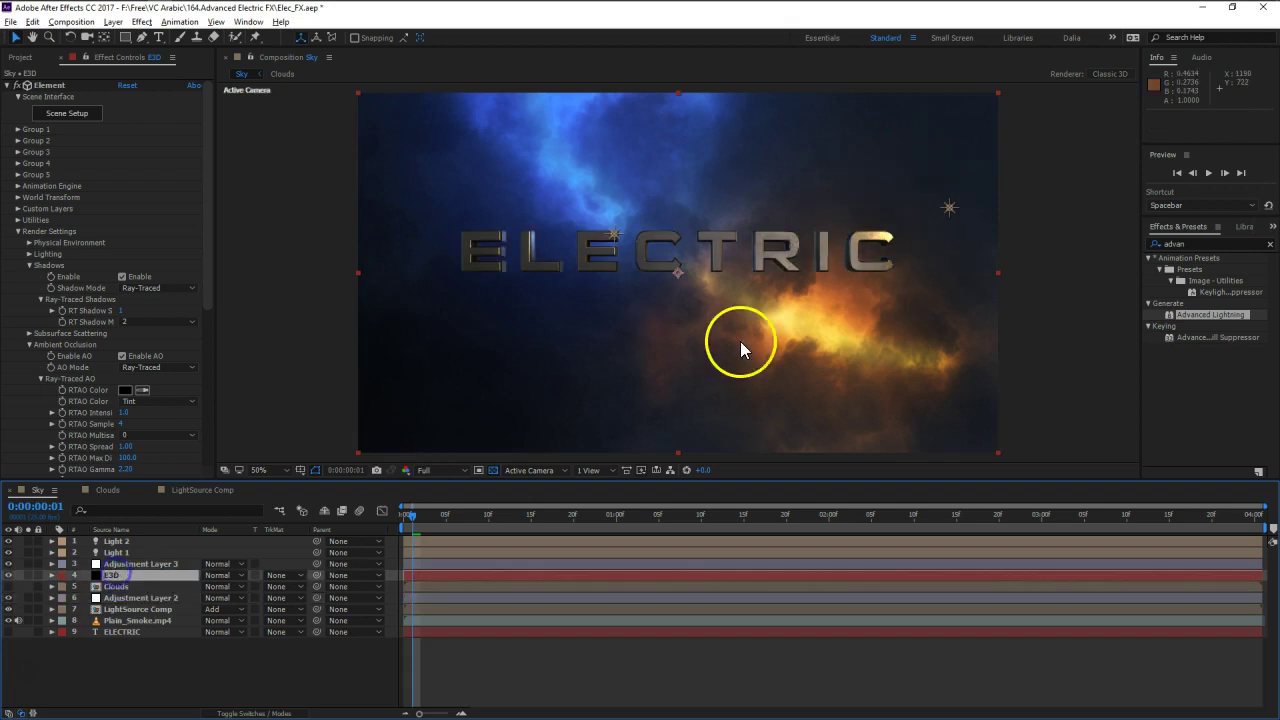
click(9, 86)
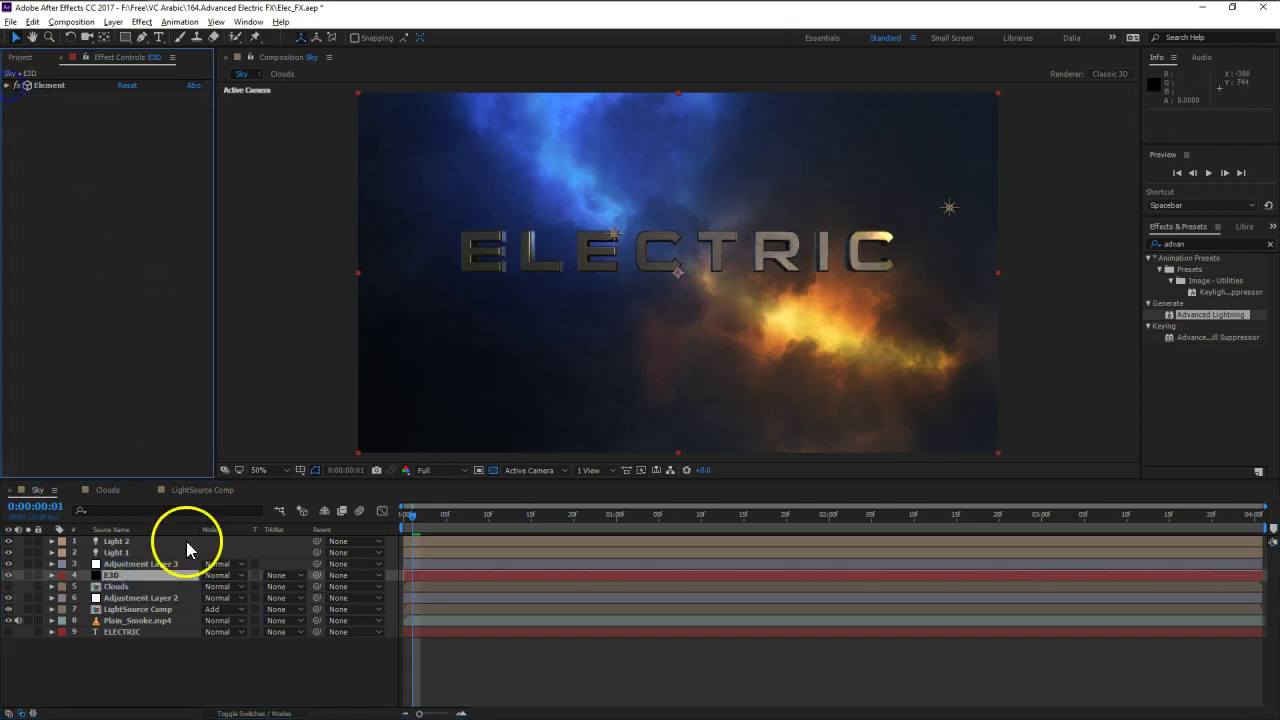
- Add a two-node camera named Camera 1 with the 28mm preset to the Sky composition
key(ctrl+alt+shift+c)
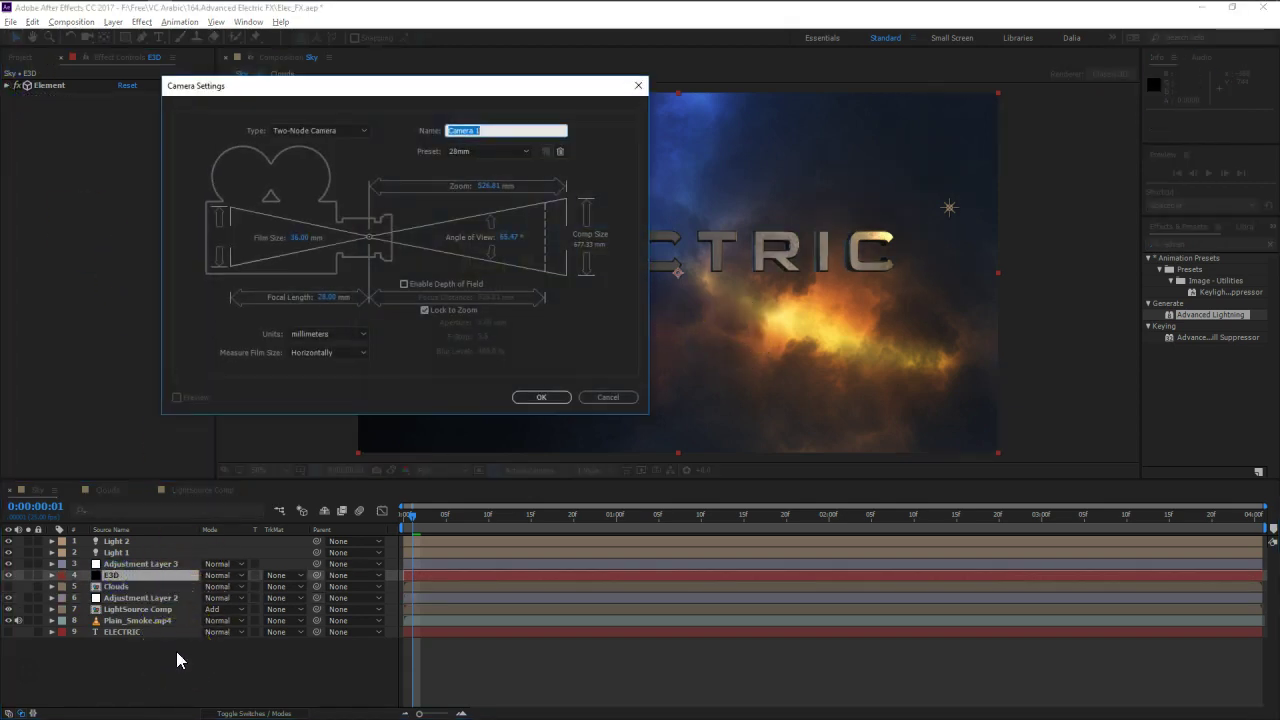
click(474, 157)
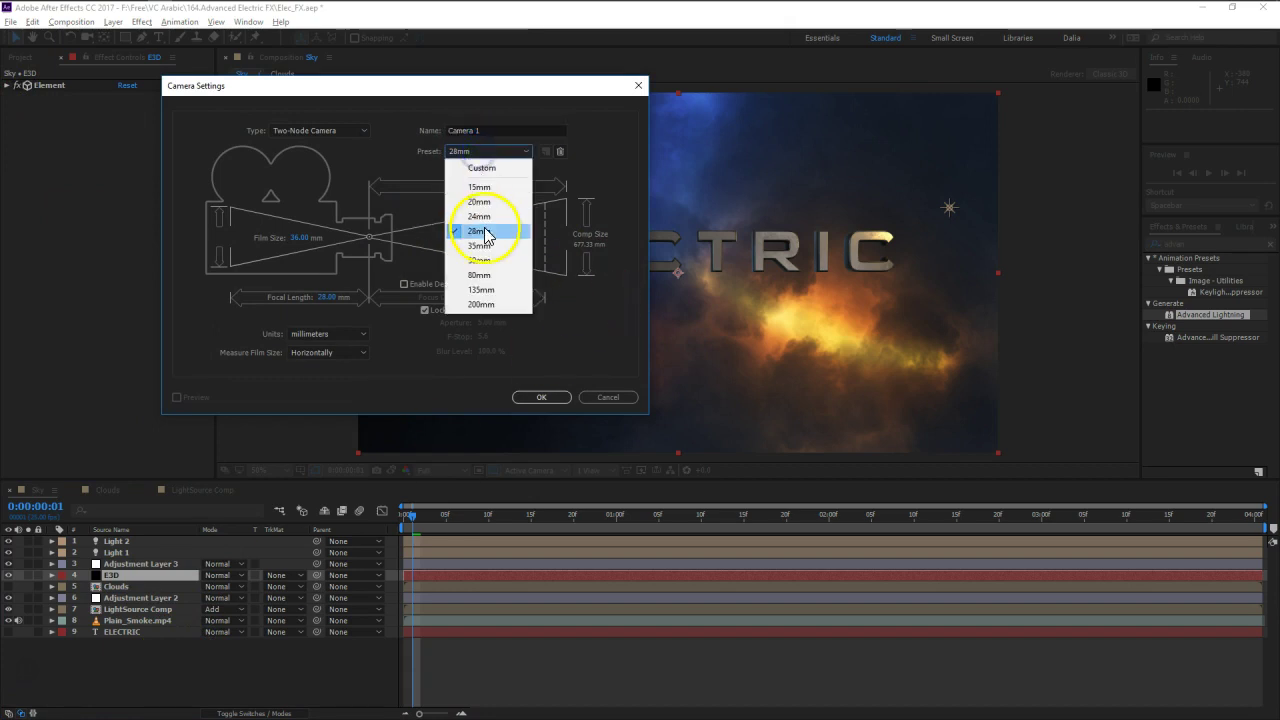
click(470, 377)
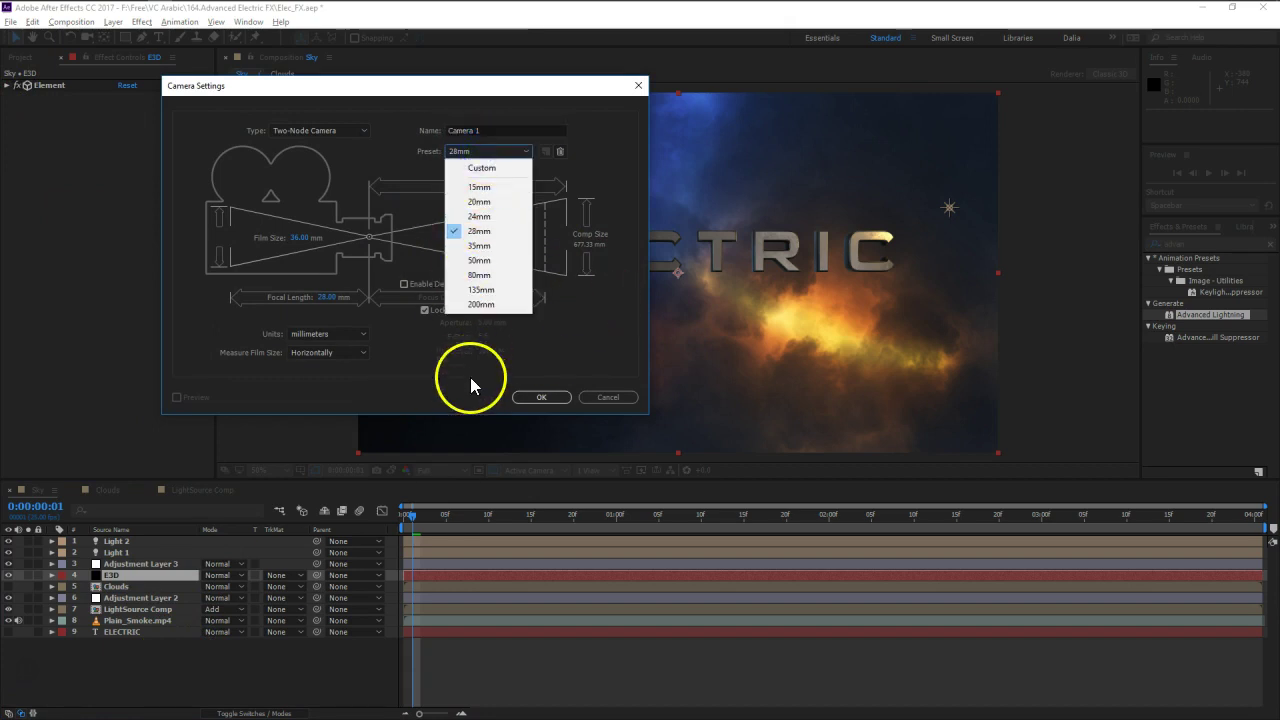
click(539, 399)
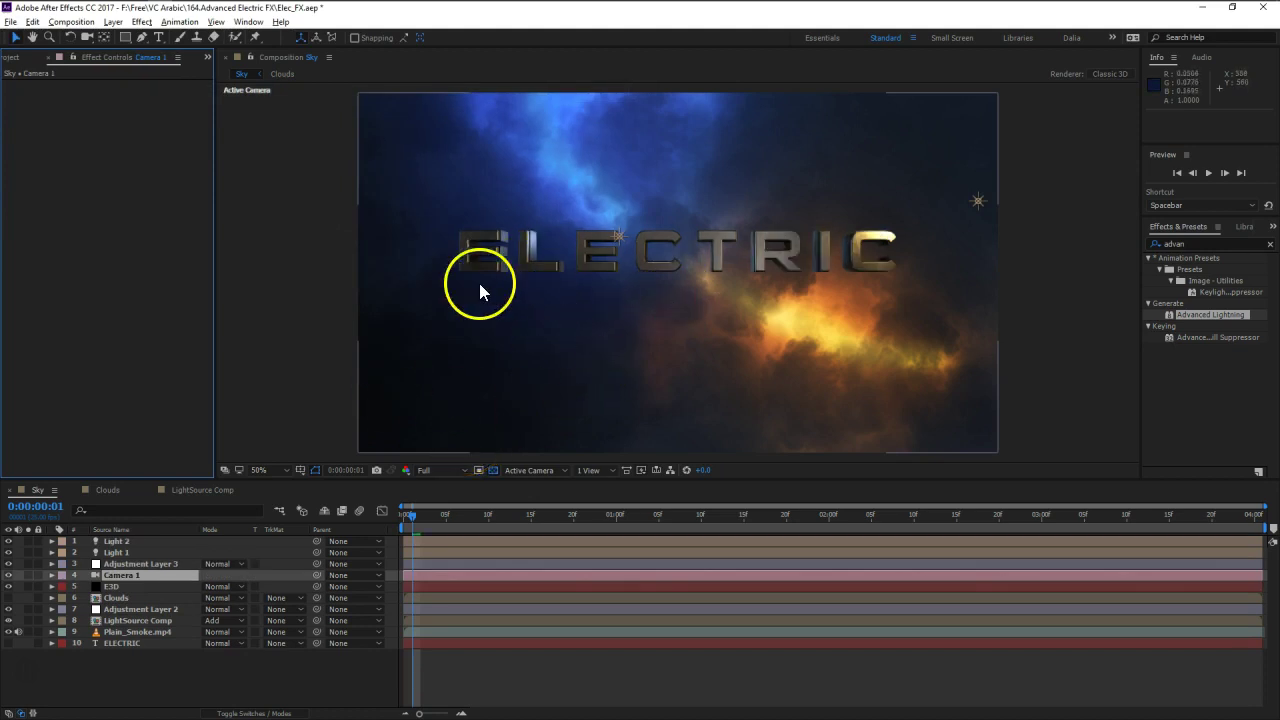
- Pre-compose the E3D, Camera 1, Light 1 and Light 2 layers into a new composition named 3DTitle
click(128, 688)
click(119, 586)
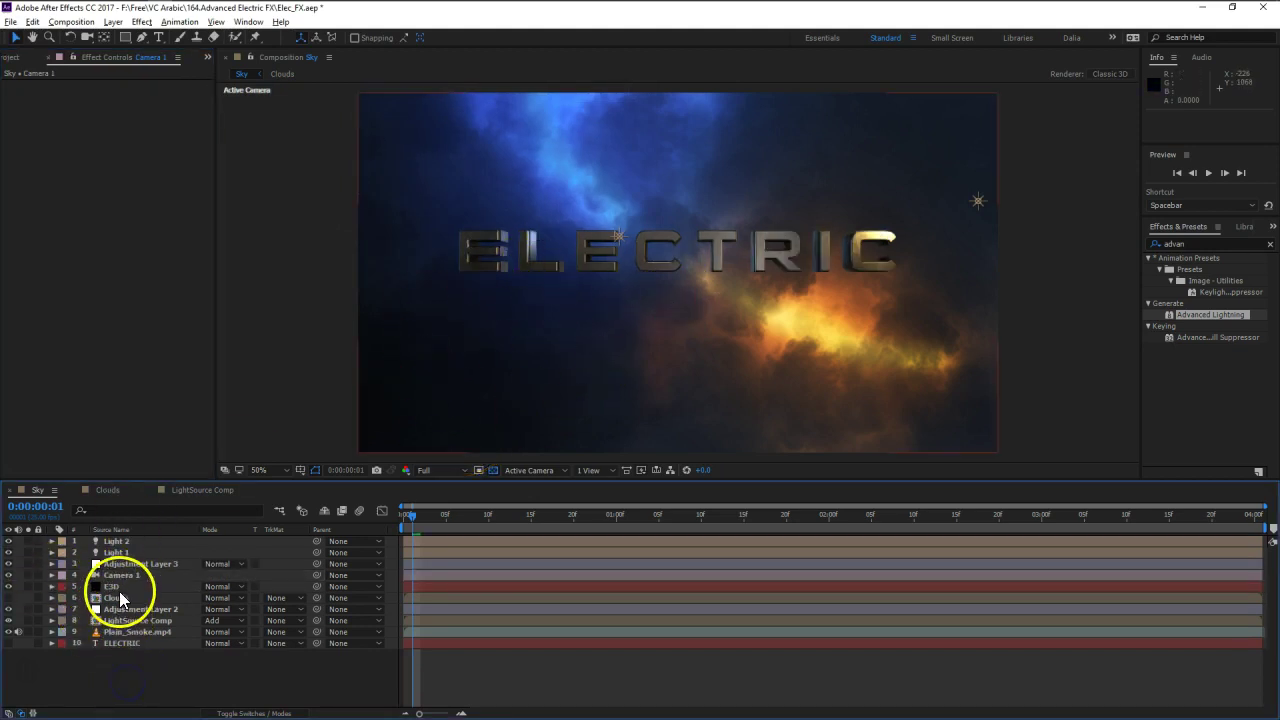
key(Return)
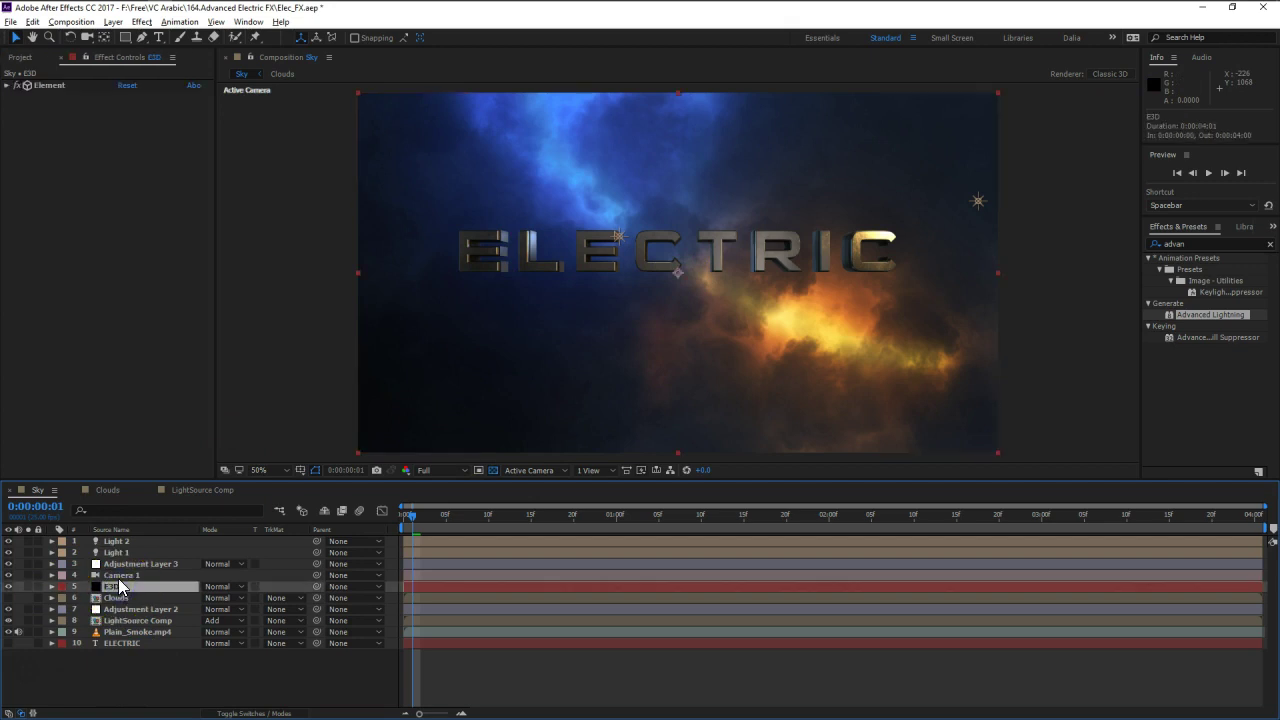
ctrl+click(118, 575)
ctrl+click(116, 552)
ctrl+click(116, 541)
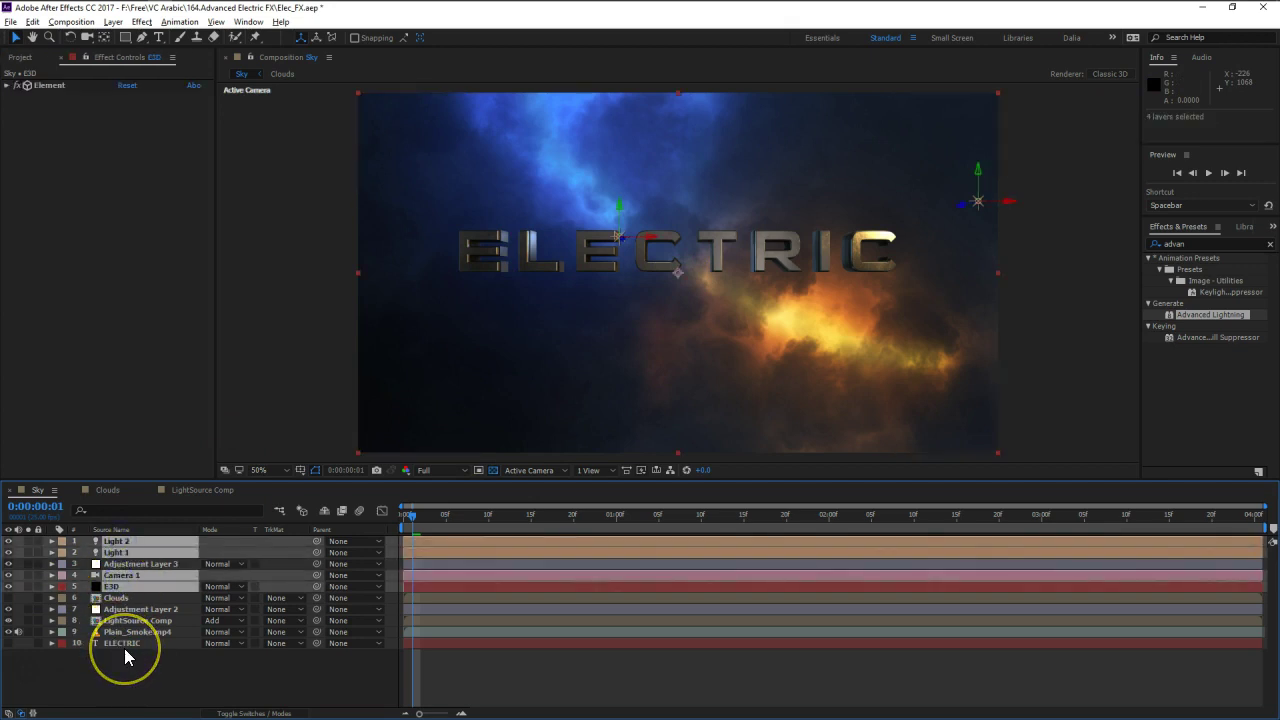
key(ctrl+shift+c)
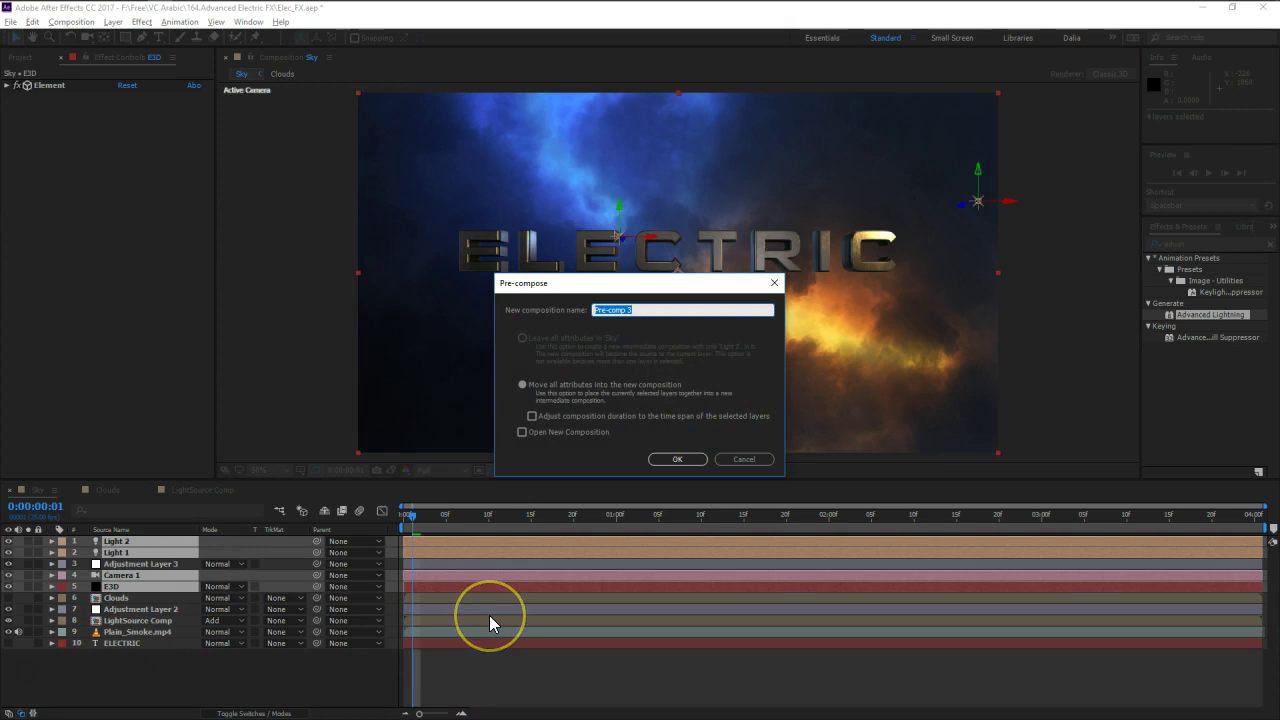
text(3DTitle)
click(672, 462)
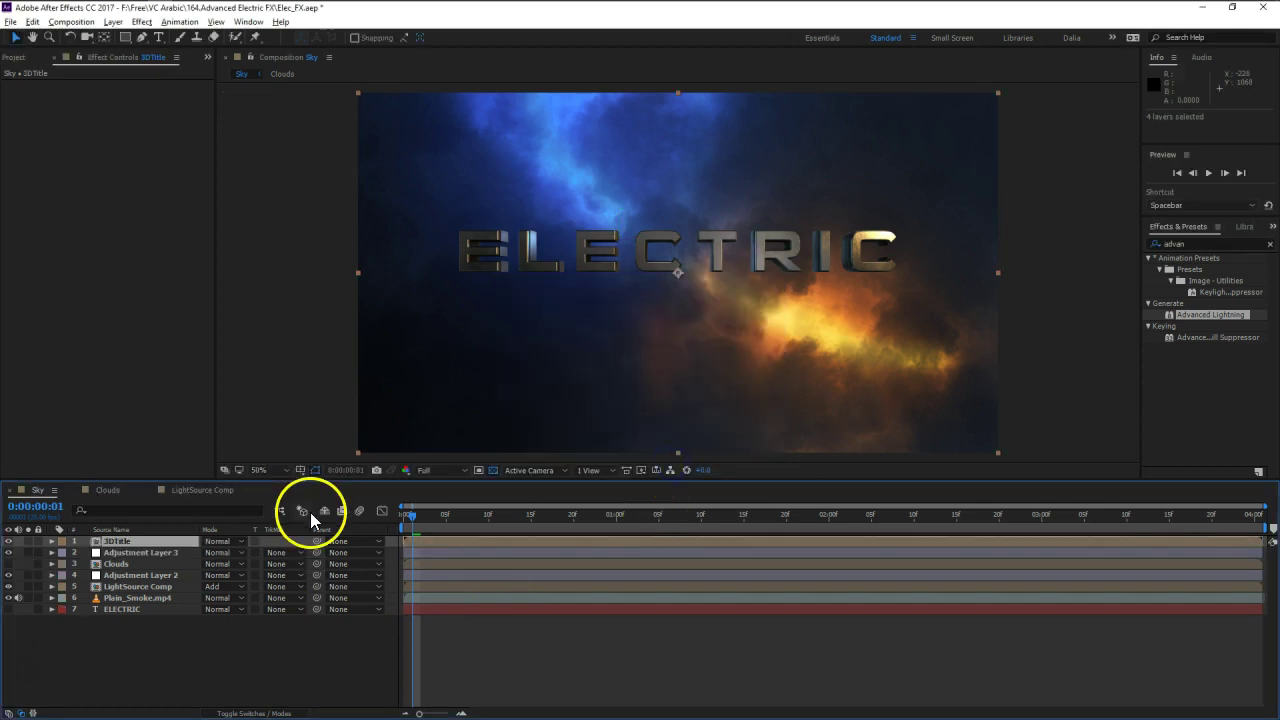
- Move the 3DTitle layer below Adjustment Layer 3 in the Sky composition
click(163, 628)
drag(140, 543, 129, 554)
click(155, 646)
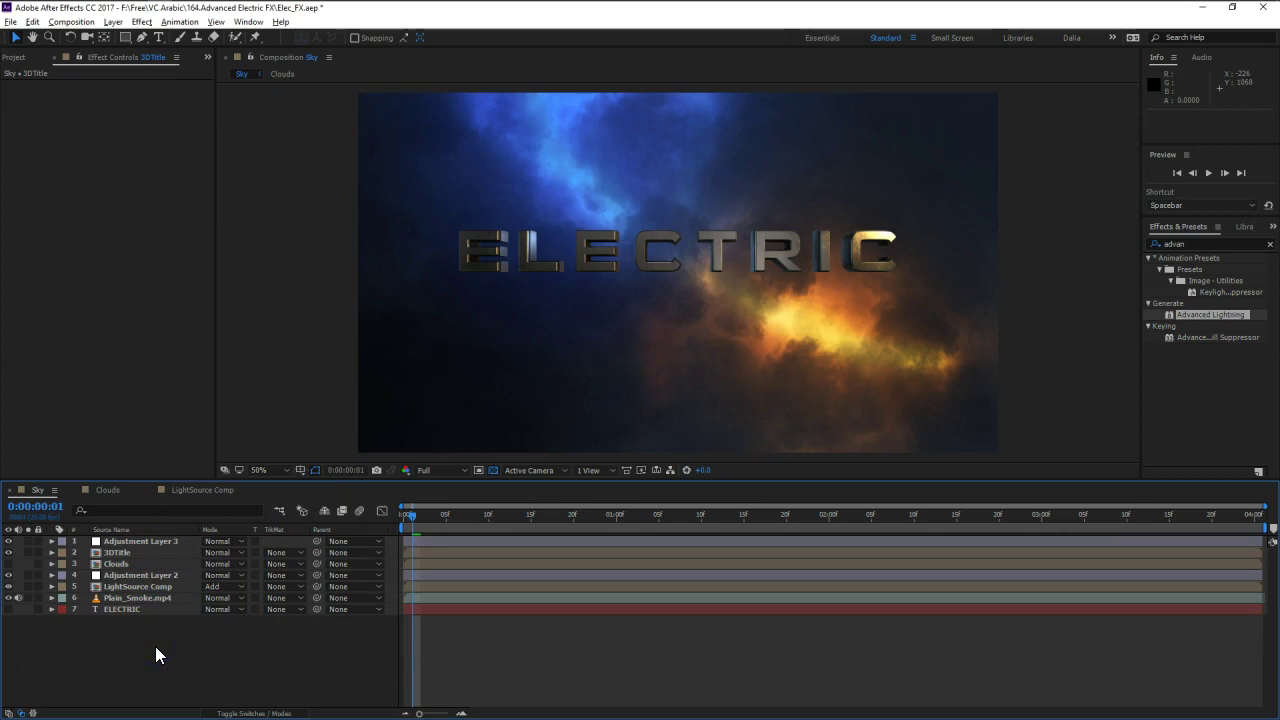
- Create a black 1920 x 1080 solid named 3D Strike above 3DTitle and apply Advanced Lightning to it
click(135, 552)
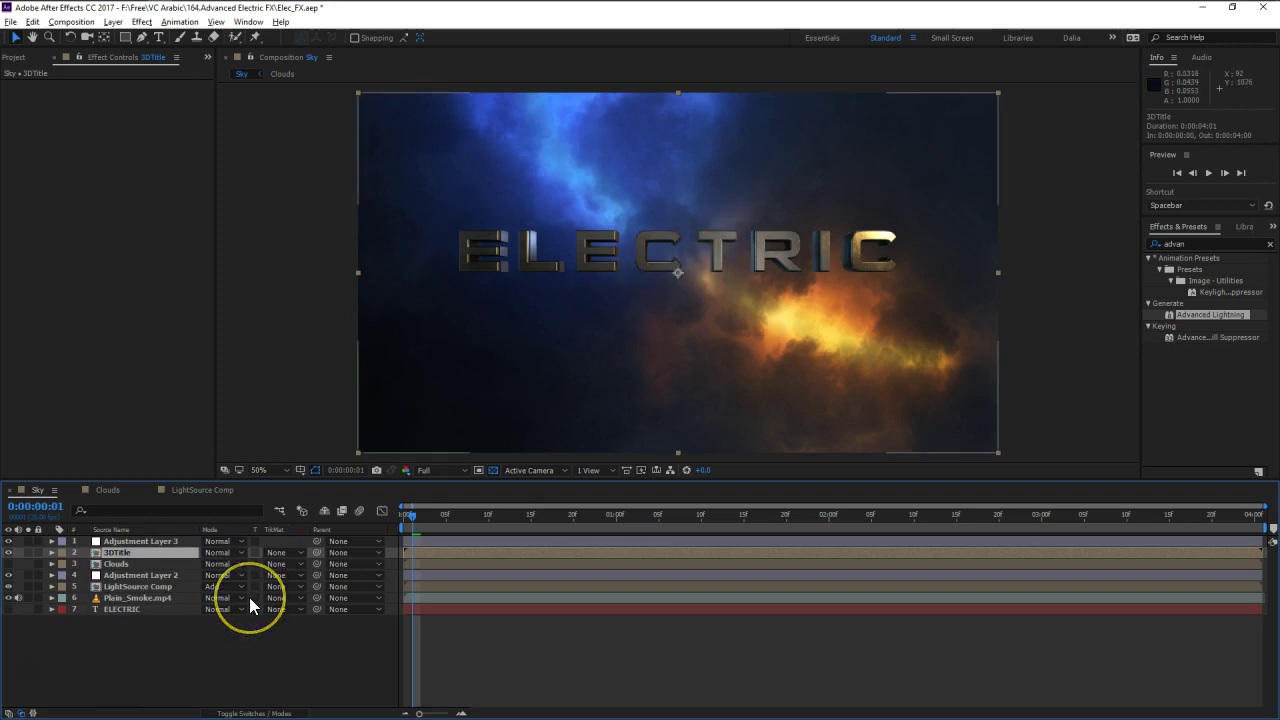
key(ctrl+y)
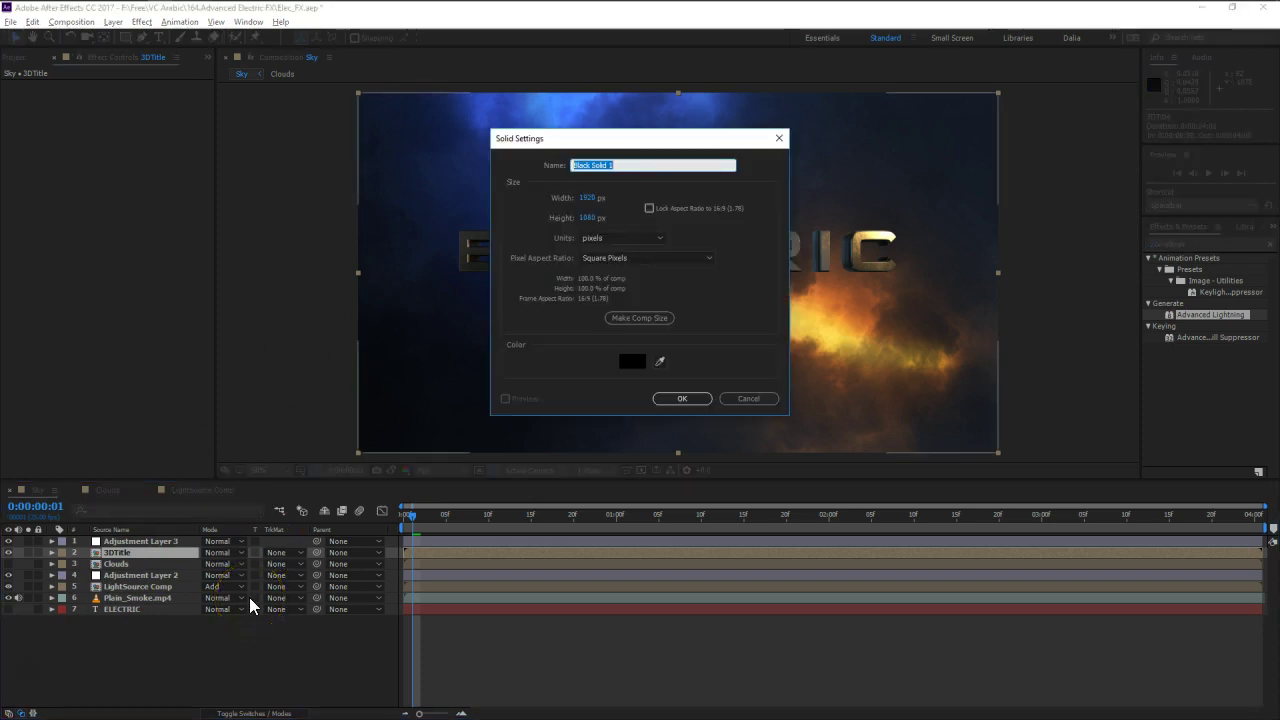
text(3D Strike)
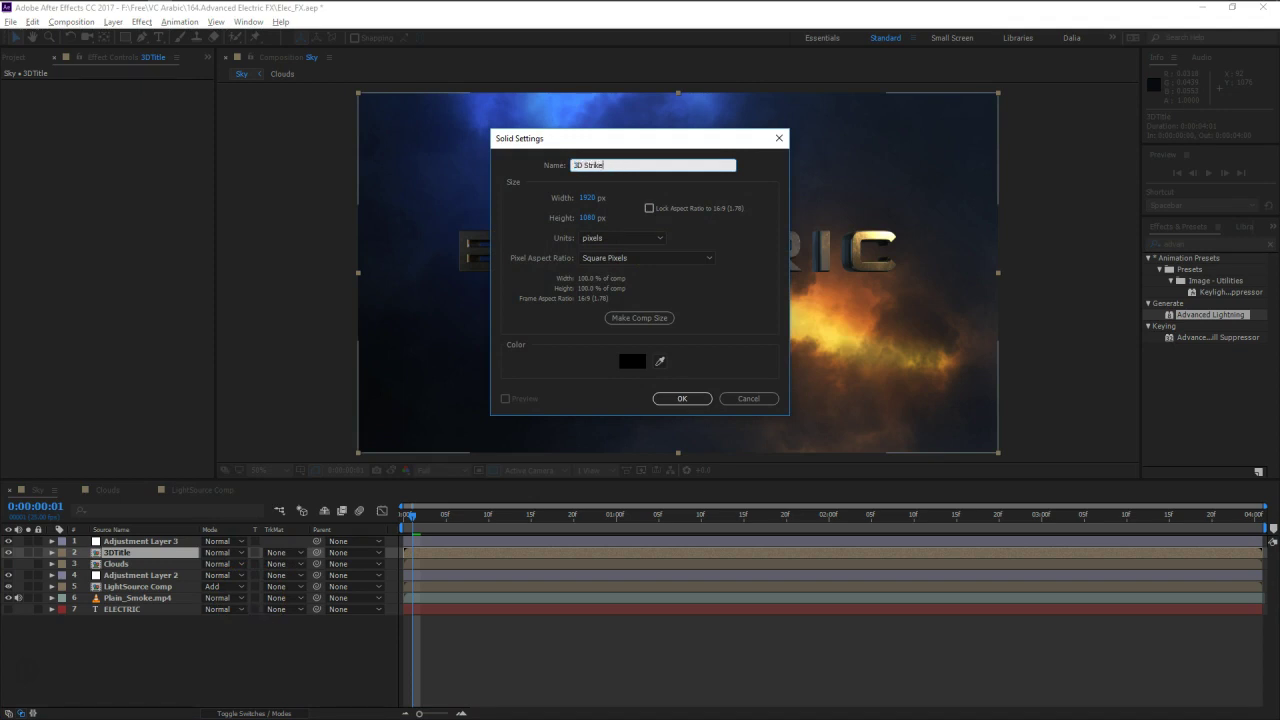
key(Return)
text(adv)
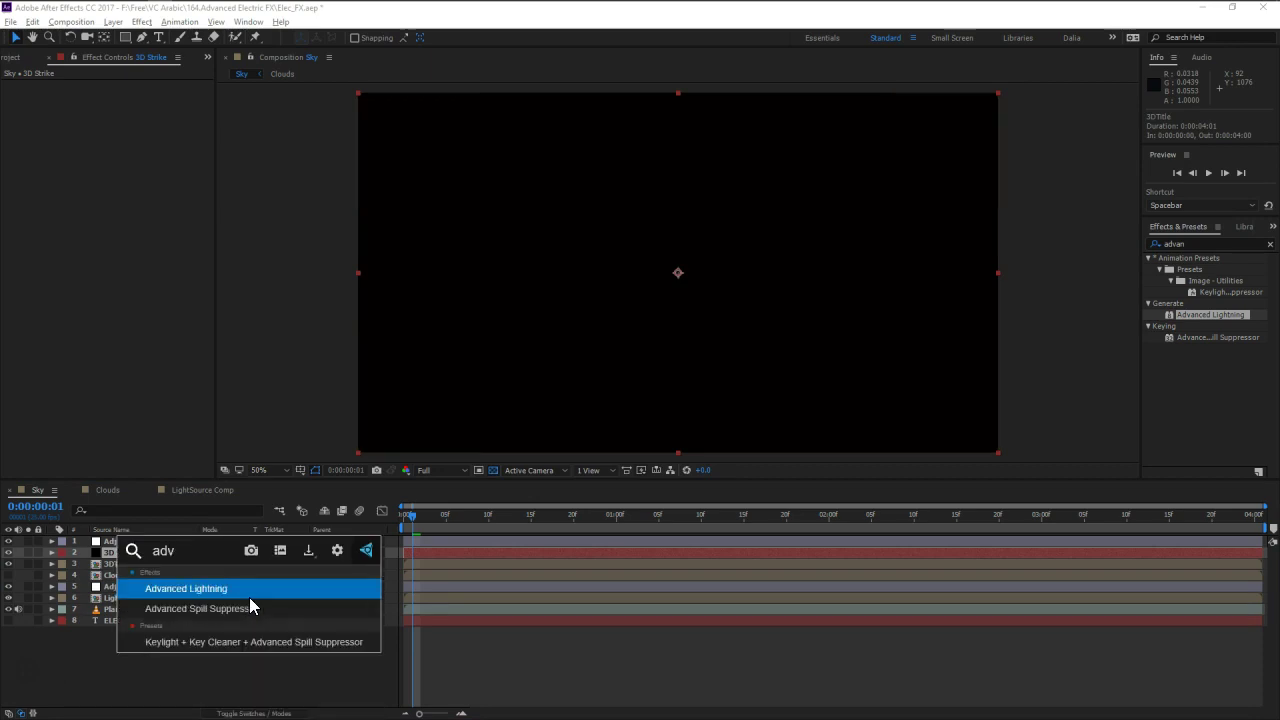
key(Return)
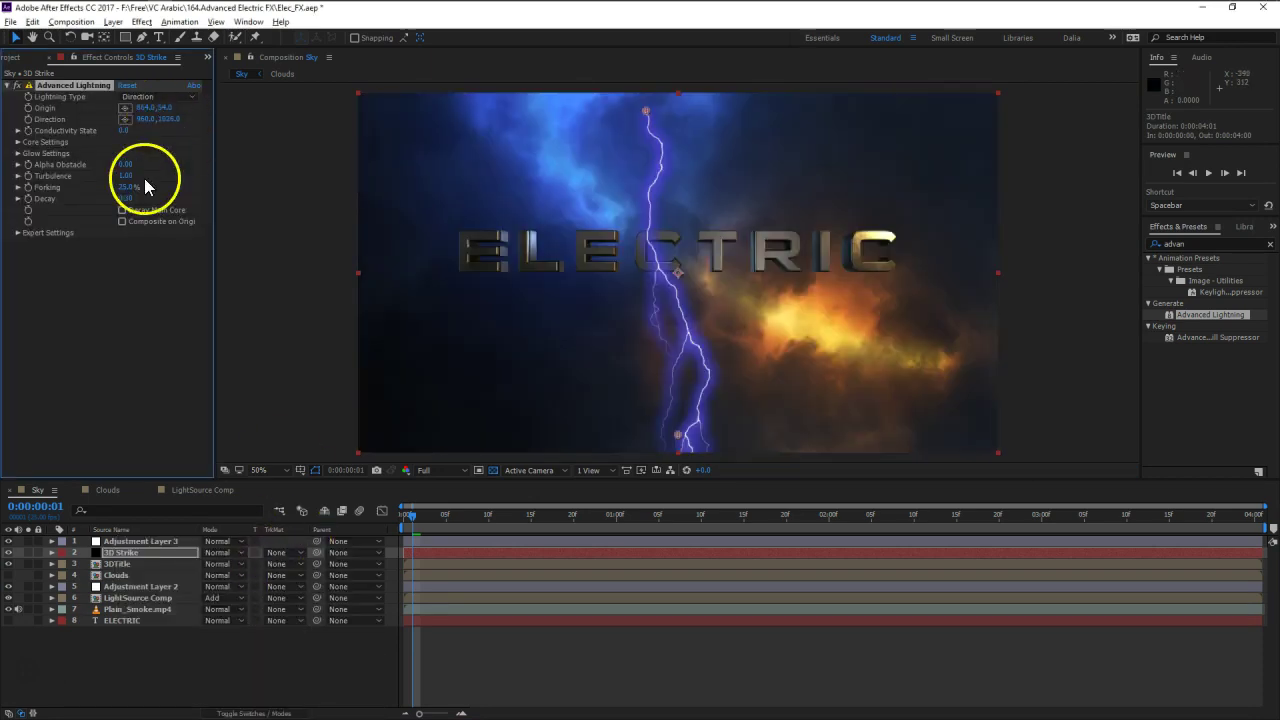
- Set the Glow Opacity of 3D Strike's Advanced Lightning to 0
click(20, 141)
click(125, 164)
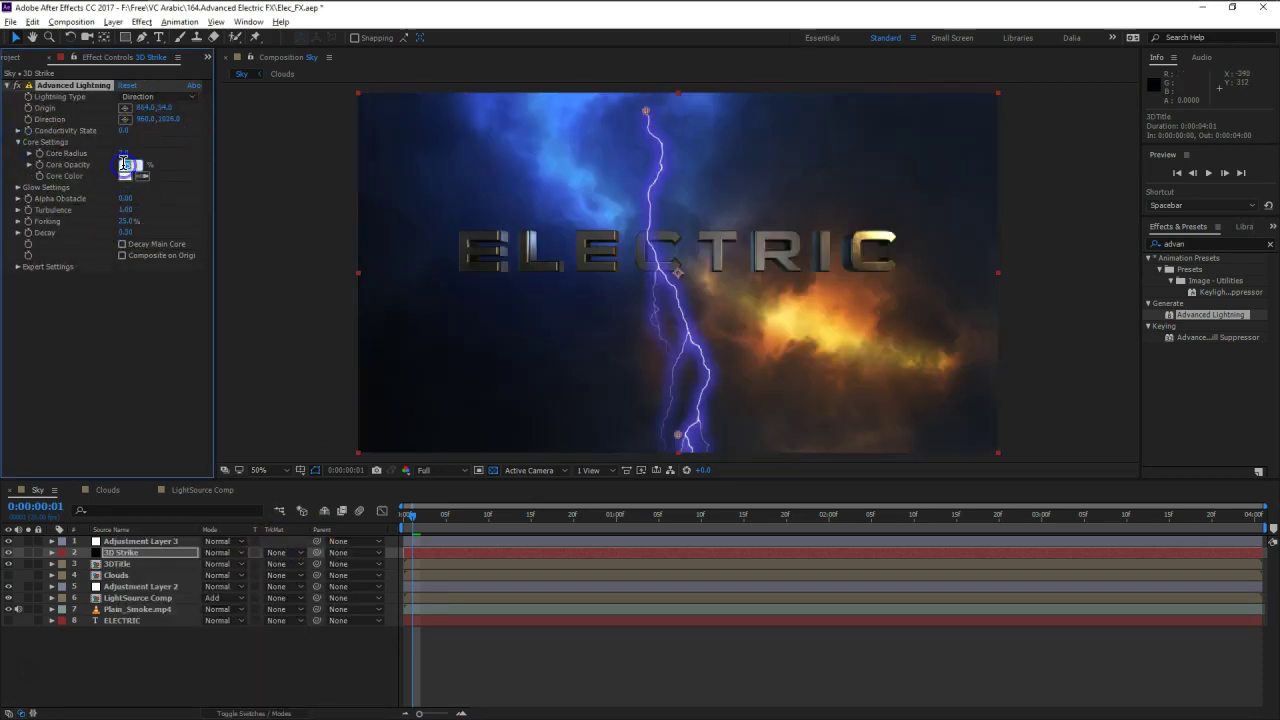
click(17, 187)
click(125, 210)
text(0)
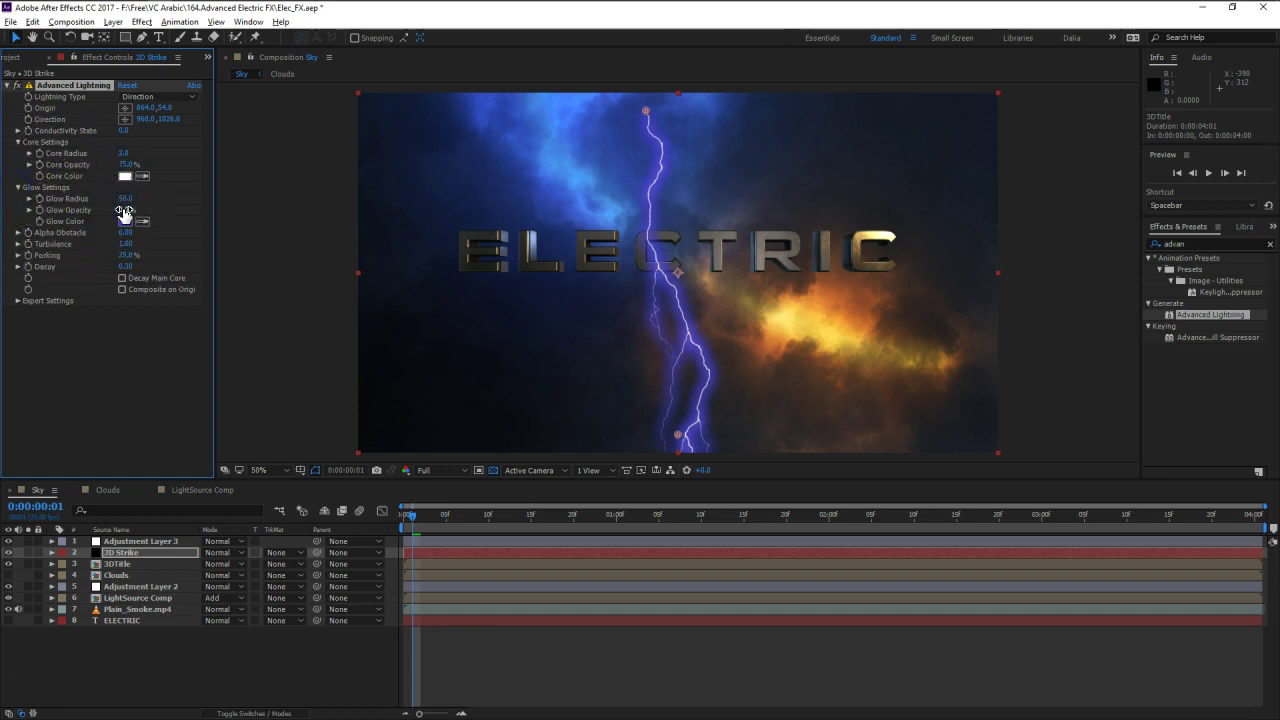
key(Return)
click(17, 187)
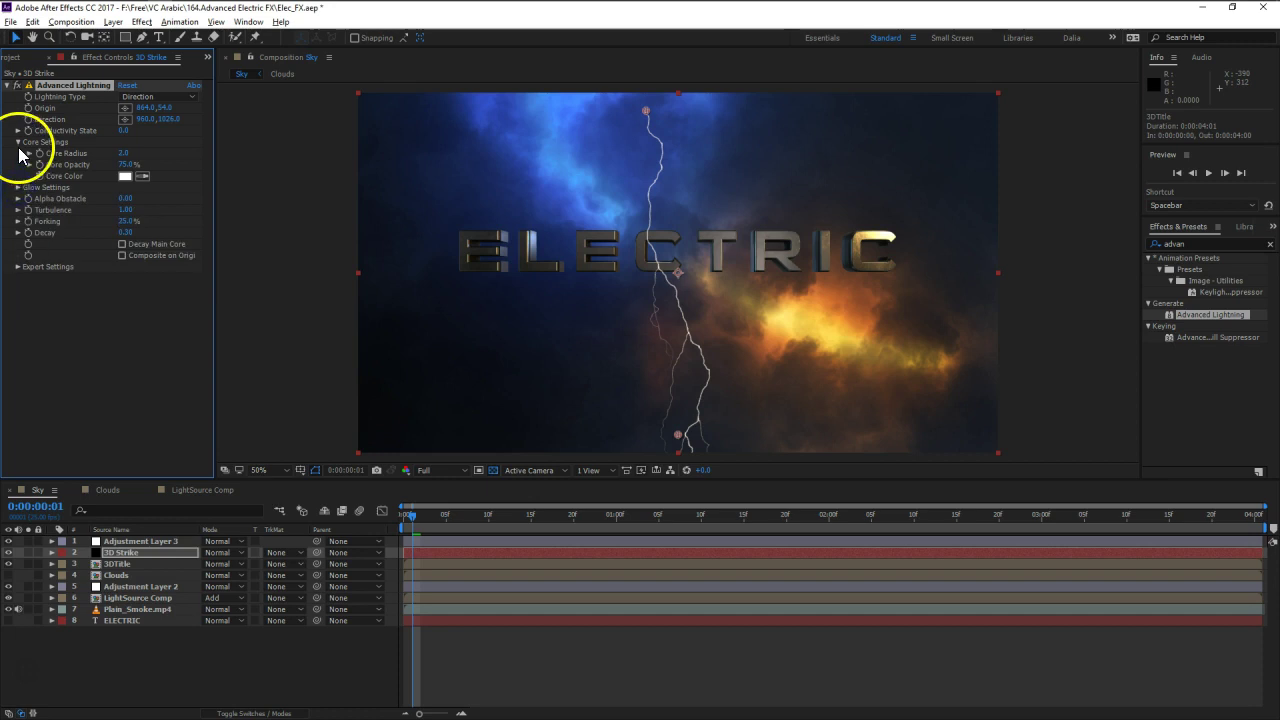
click(17, 141)
- Increase the 3D Strike lightning's Core Radius to 3.7 and change its Lightning Type to Breaking
click(120, 552)
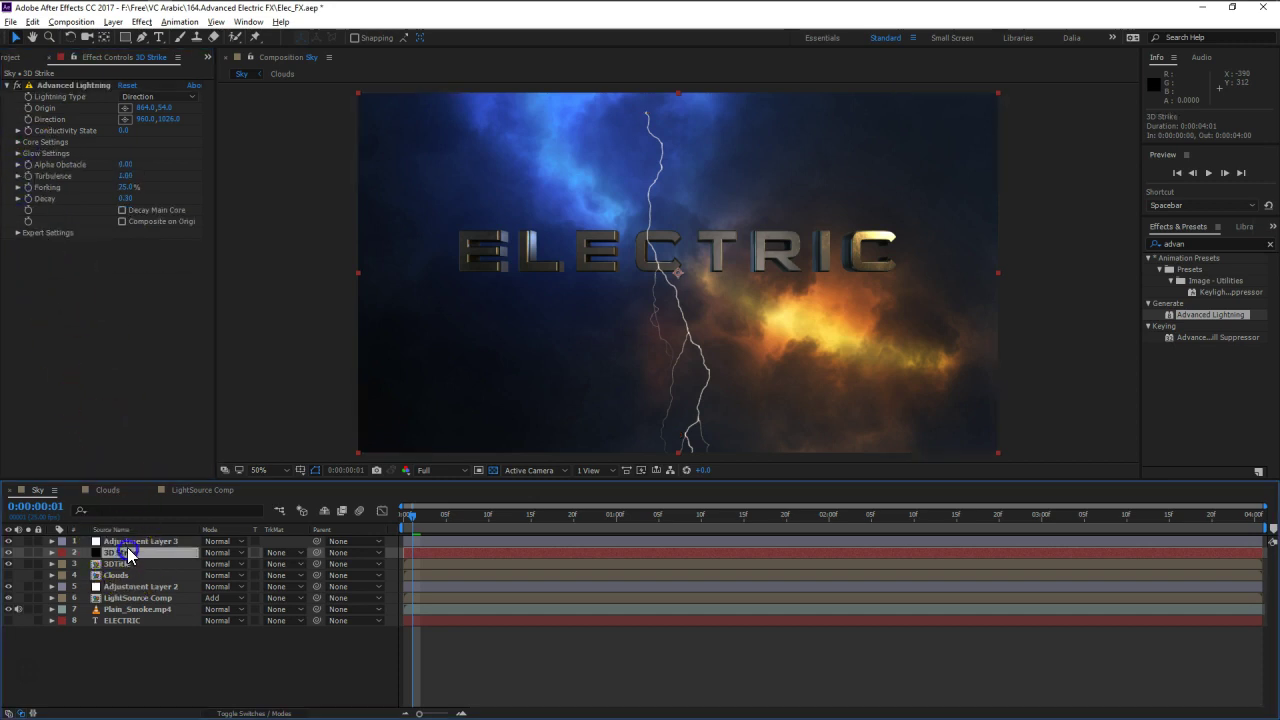
click(17, 141)
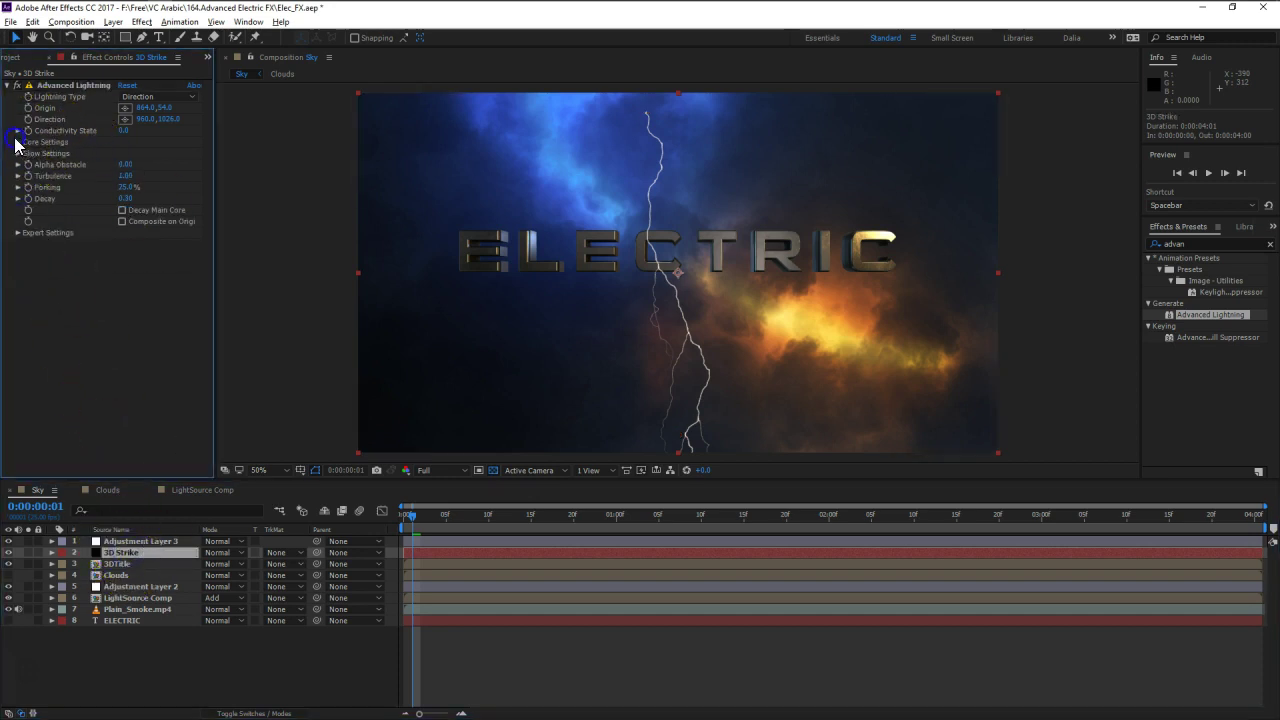
drag(132, 151, 243, 150)
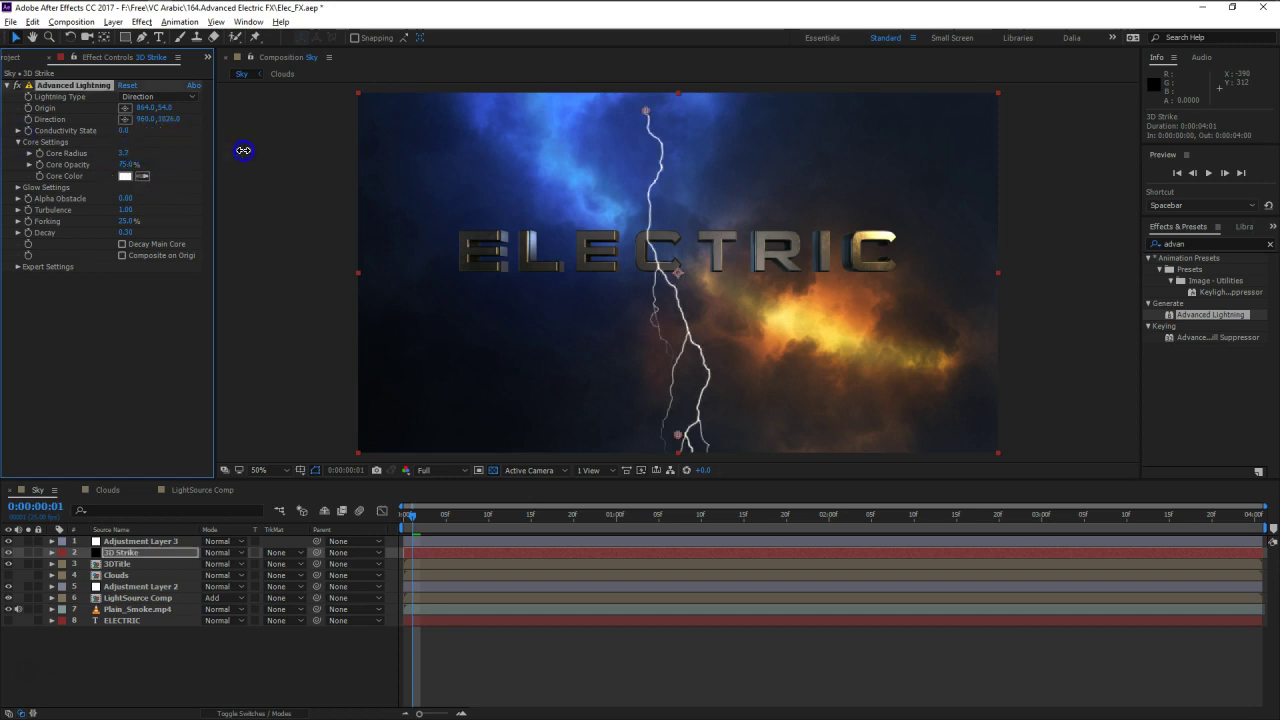
click(150, 97)
click(168, 142)
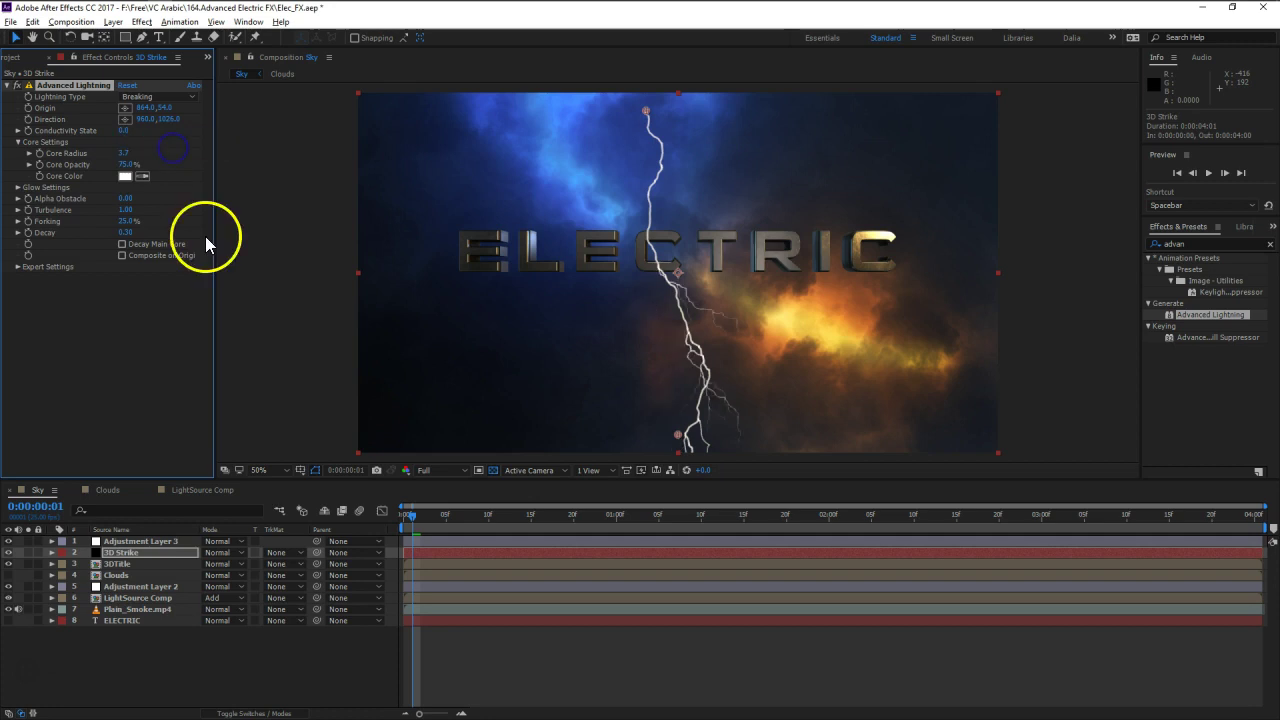
- Stretch the 3D Strike lightning across the ELECTRIC title, with its Origin at about 302, 466 and Direction at about 1538, 494
drag(646, 110, 459, 251)
drag(677, 434, 871, 257)
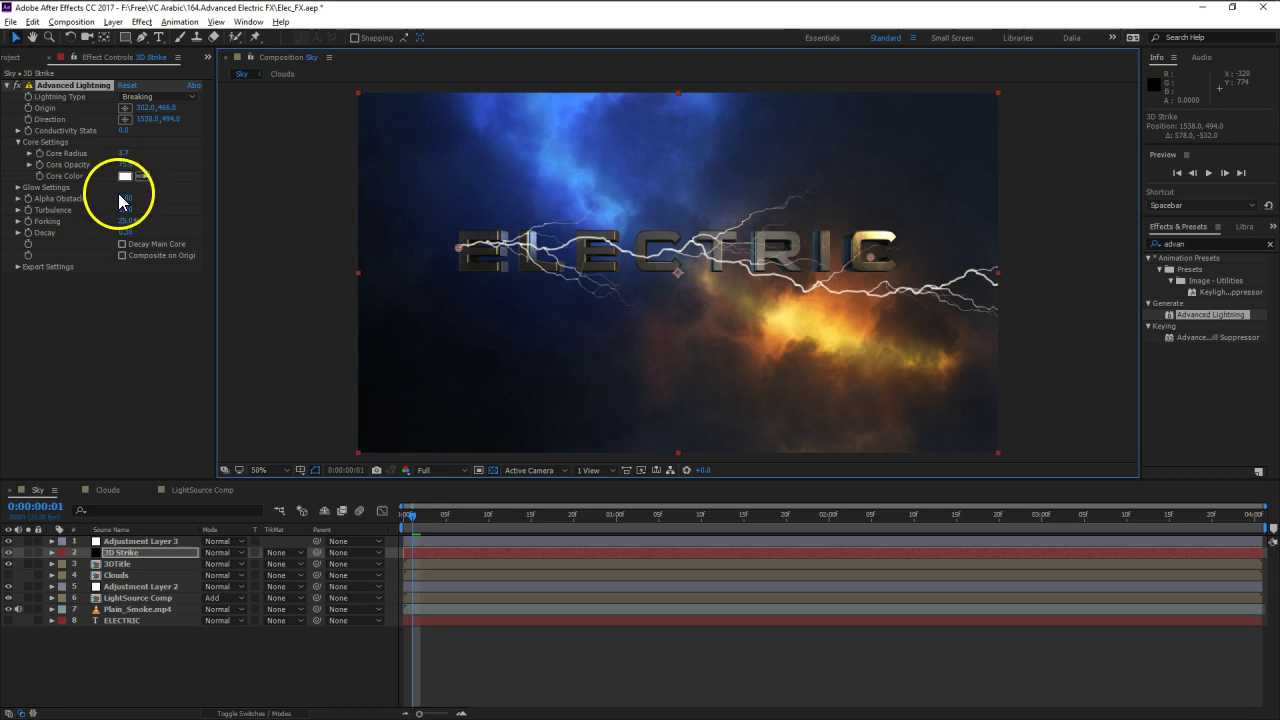
- Keyframe the 3D Strike lightning's Conductivity State from 0 at 0:00:00:01 to about 17.7 at 0:00:04:00 and preview the animation
click(36, 138)
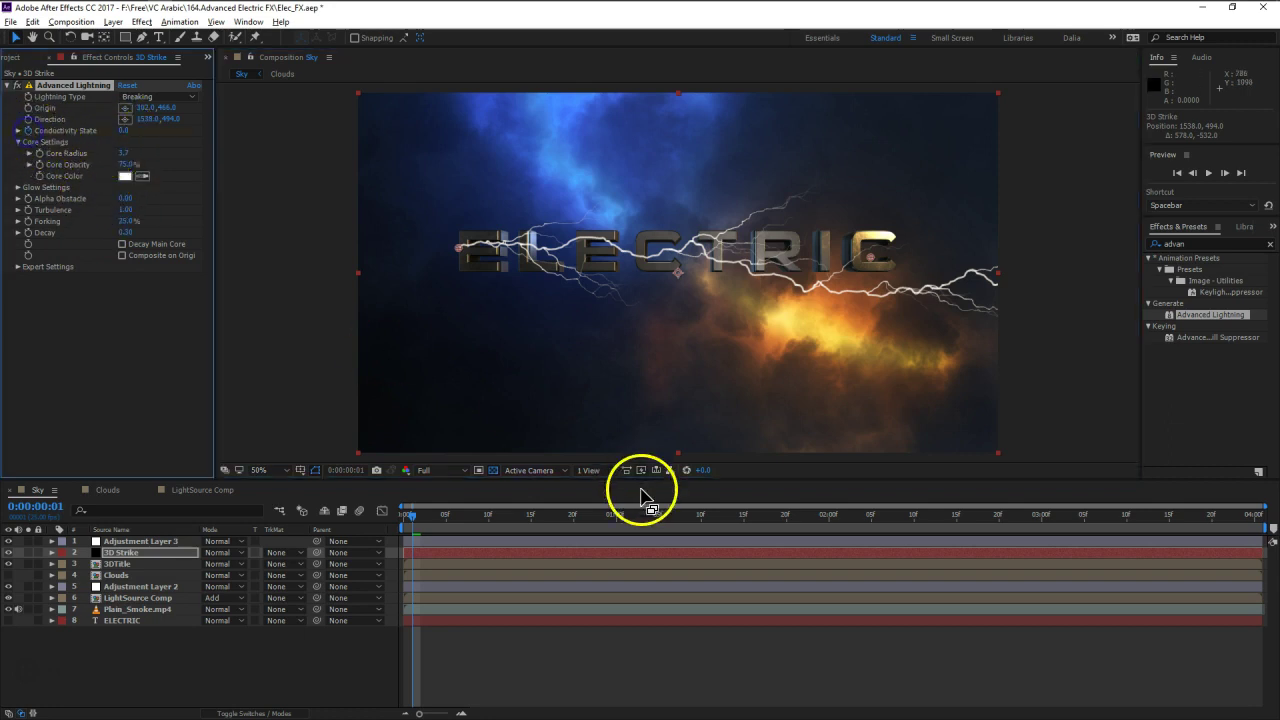
drag(963, 519, 1255, 515)
click(125, 152)
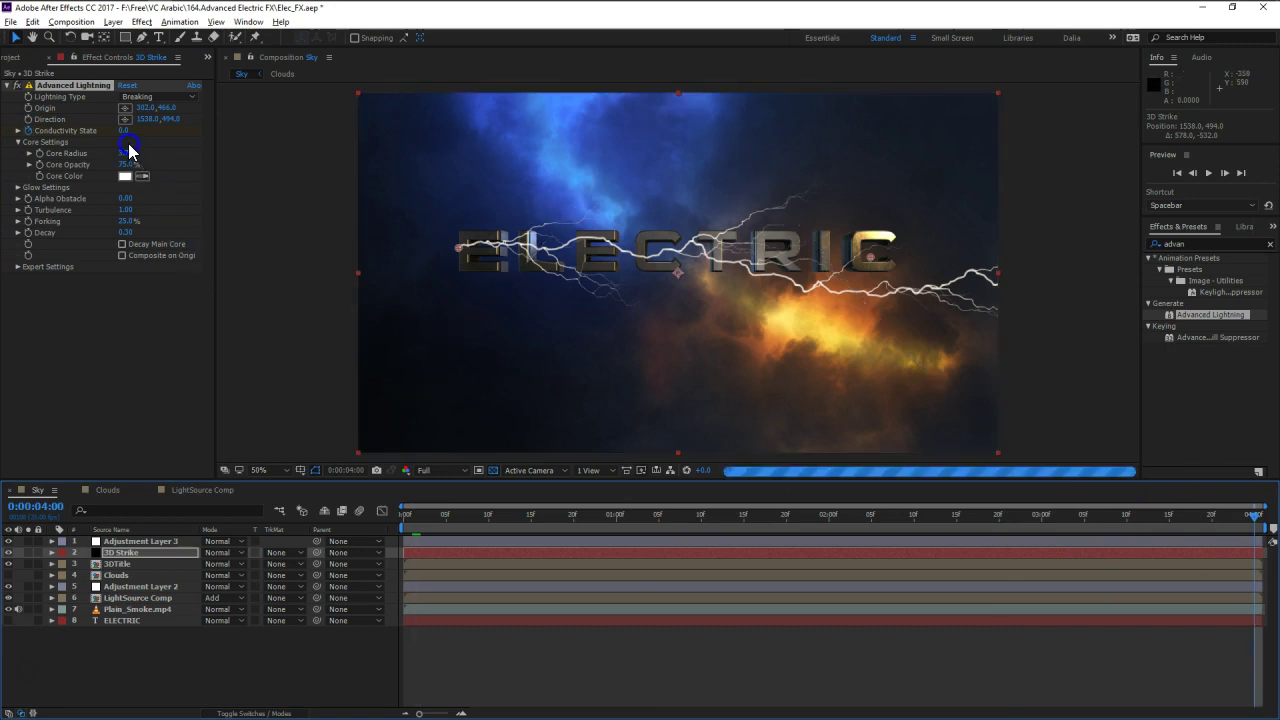
drag(121, 132, 244, 137)
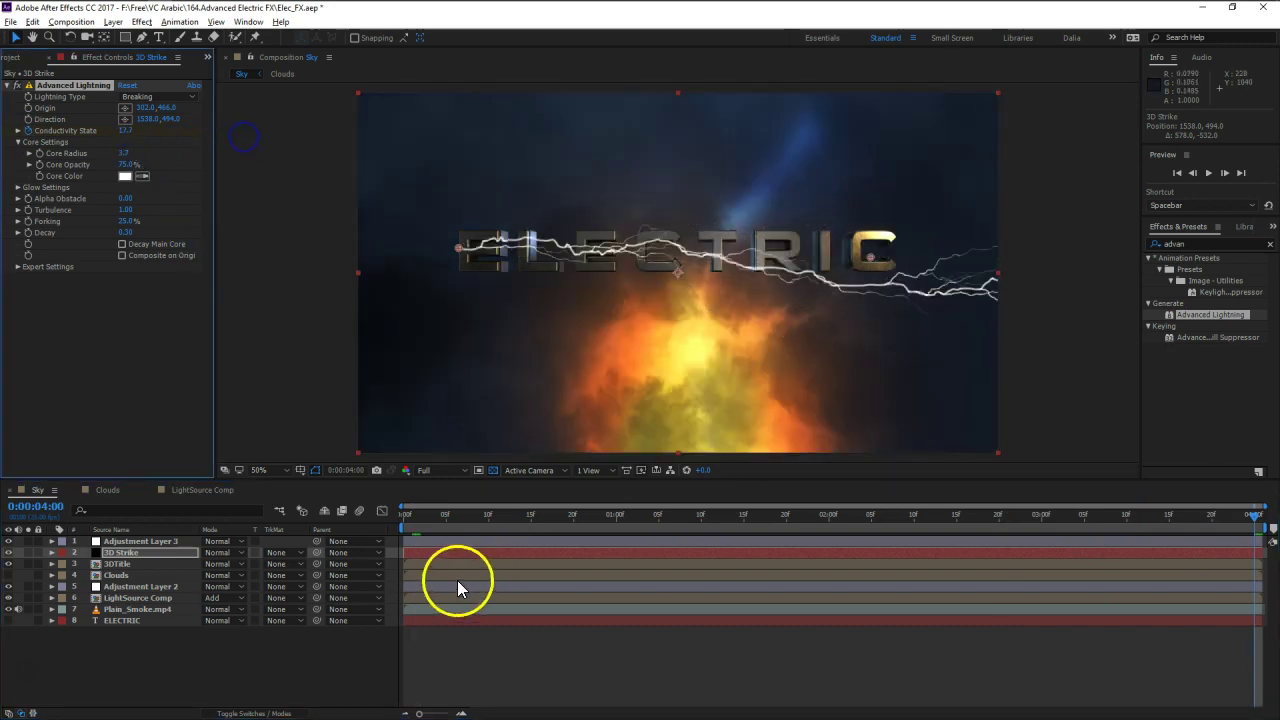
drag(449, 519, 330, 534)
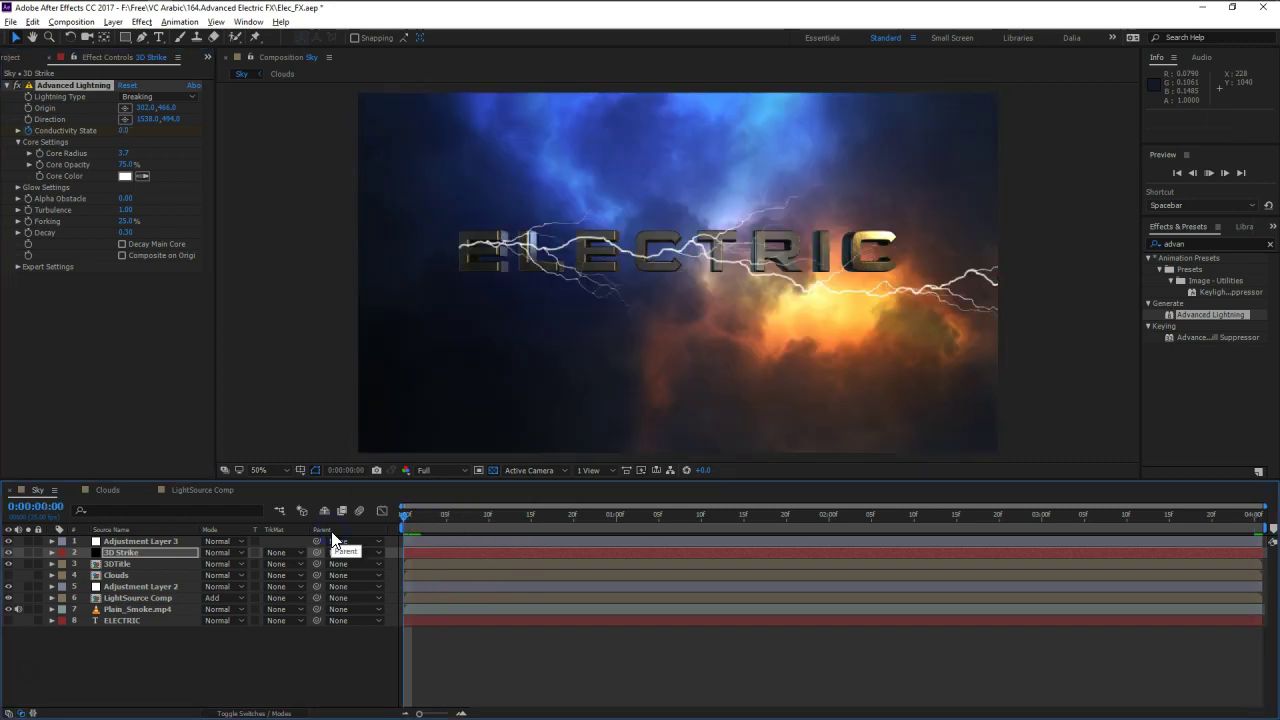
key(space)
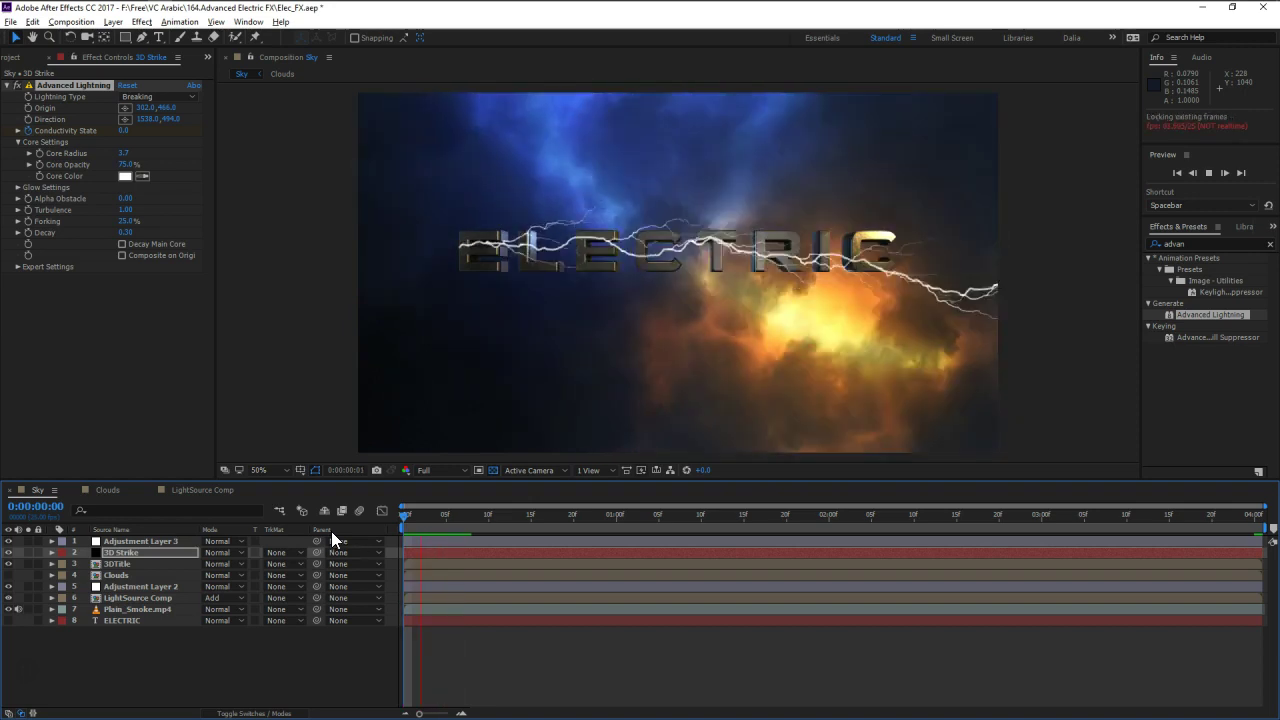
key(space)
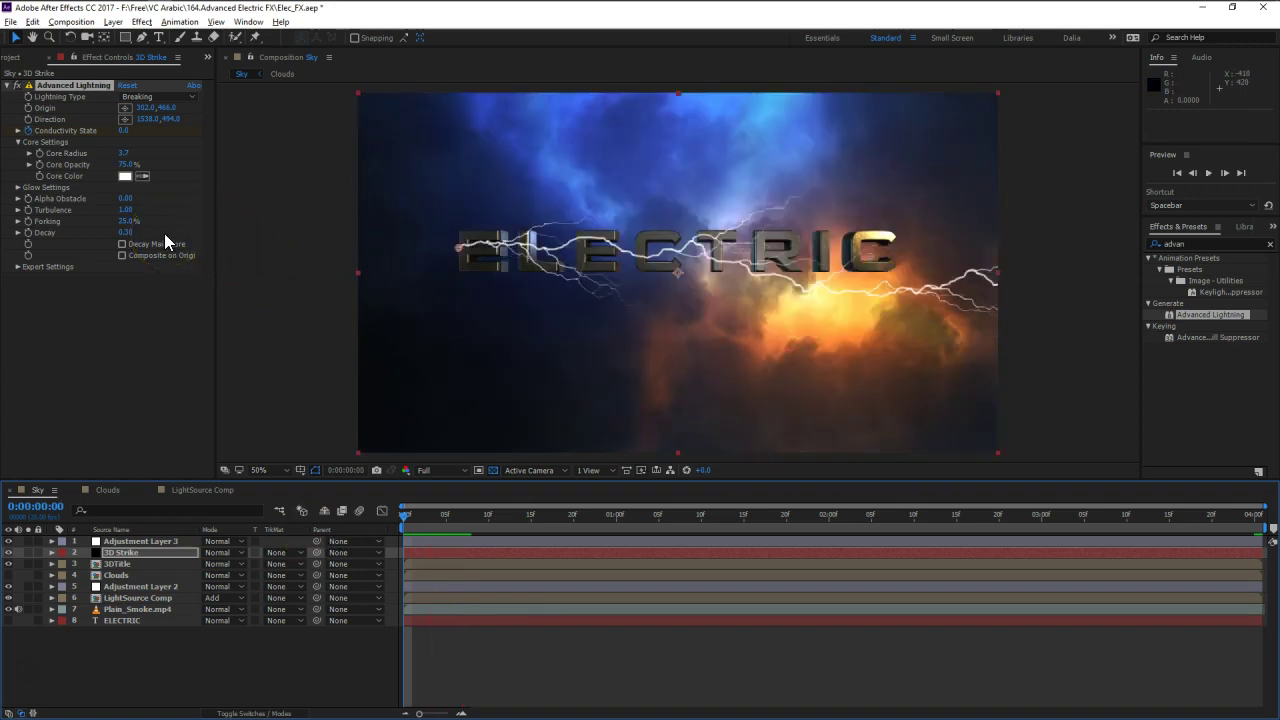
- Add the expression wiggle(7,8) to the 3D Strike lightning's Core Radius and preview the flicker
alt+click(39, 154)
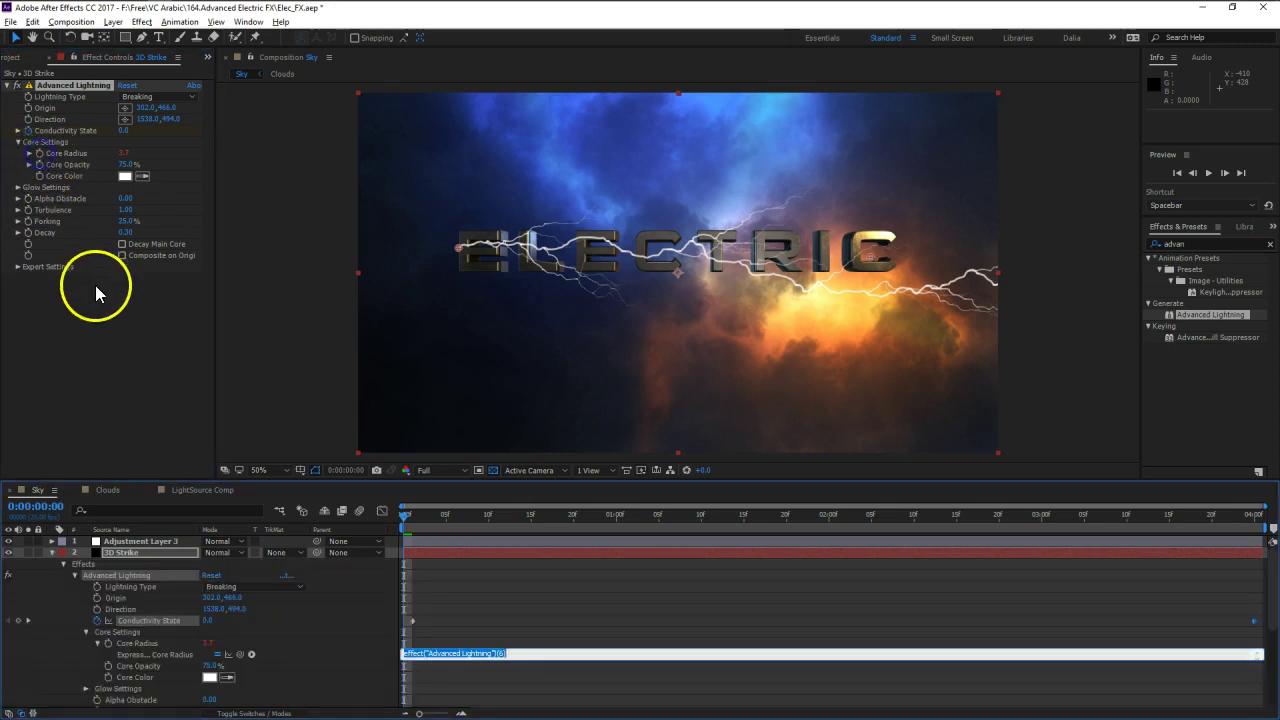
text(wiggle(7,8)
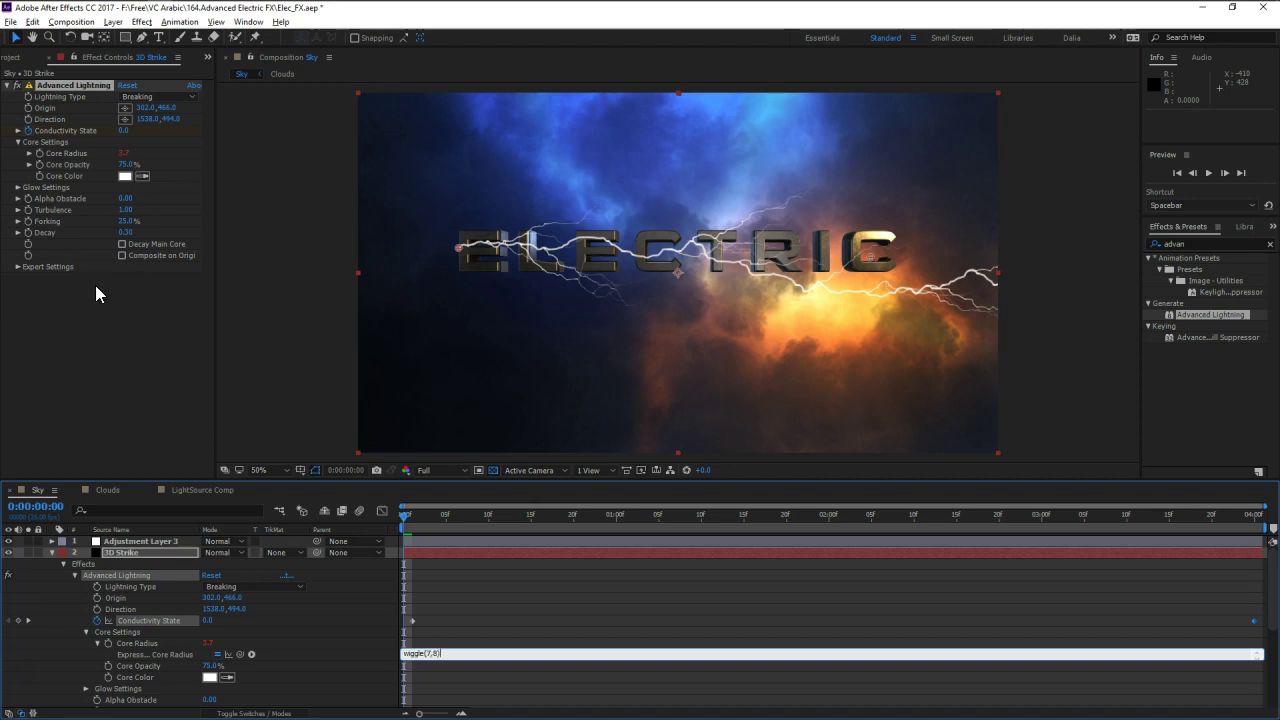
key(KP_Enter)
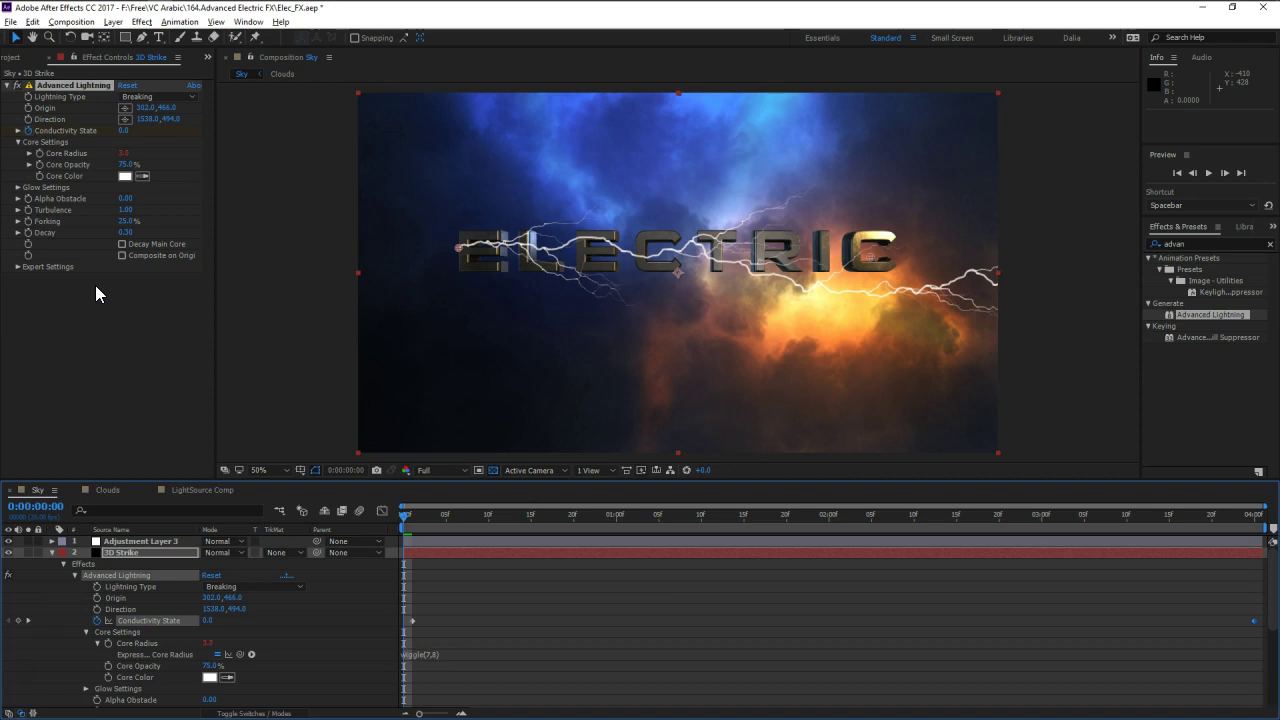
key(space)
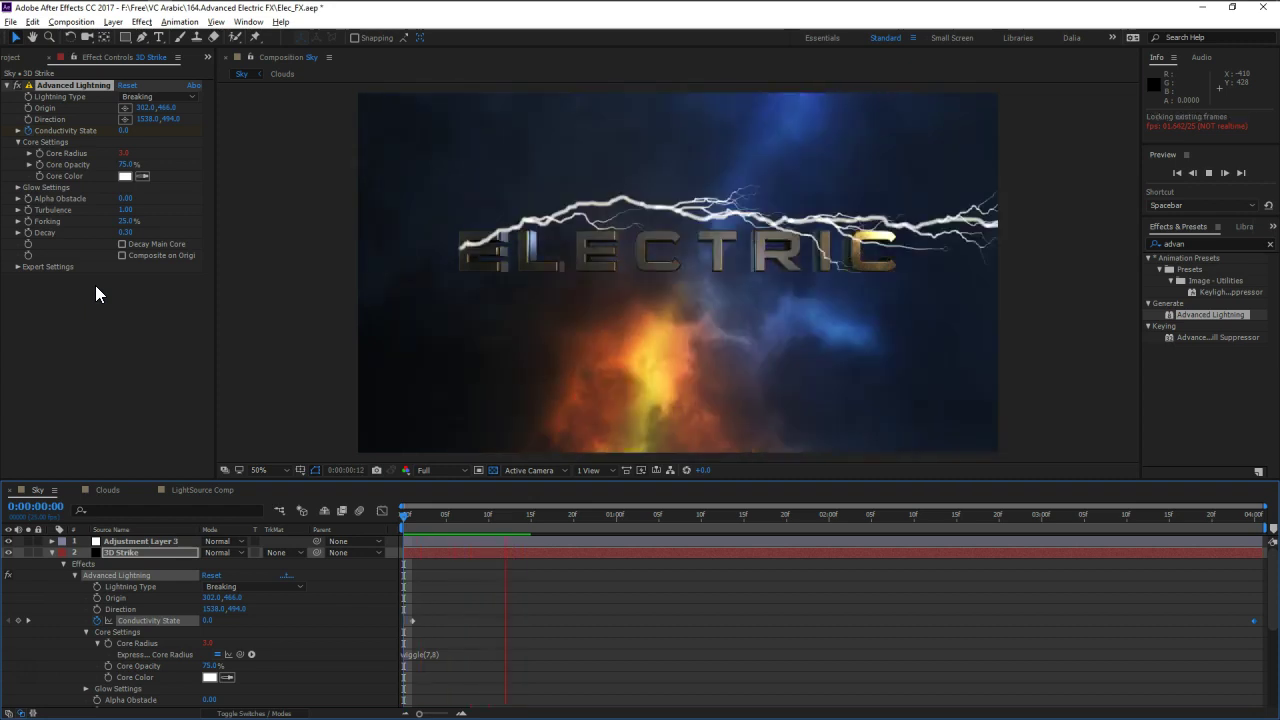
key(space)
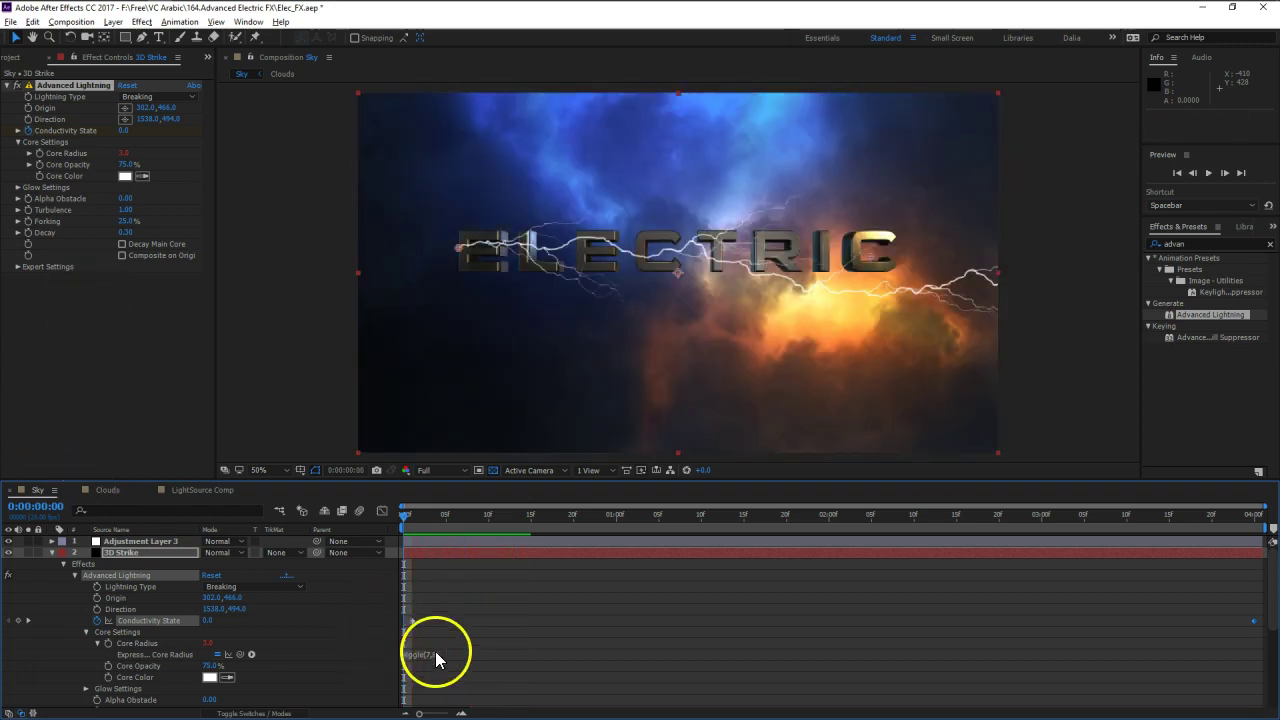
- Change the Core Radius expression to wiggle(7,5) and preview the lightning
click(435, 654)
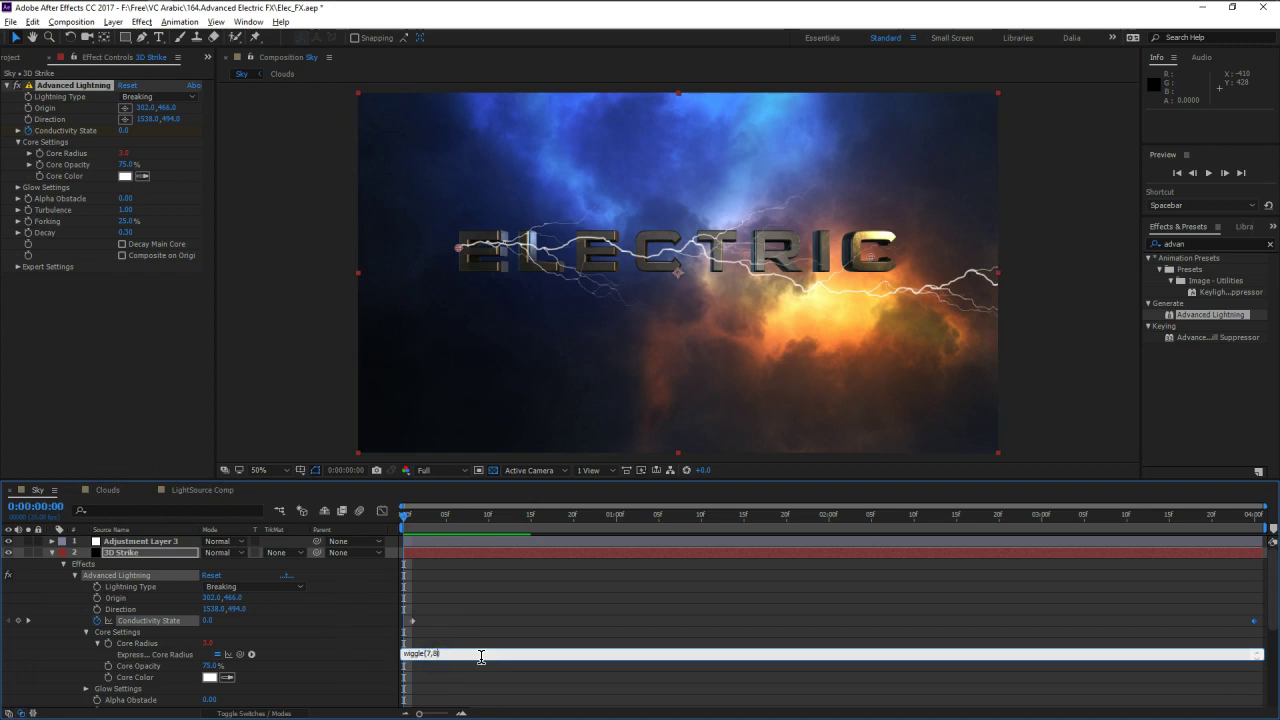
key(BackSpace)
text(5)
key(KP_Enter)
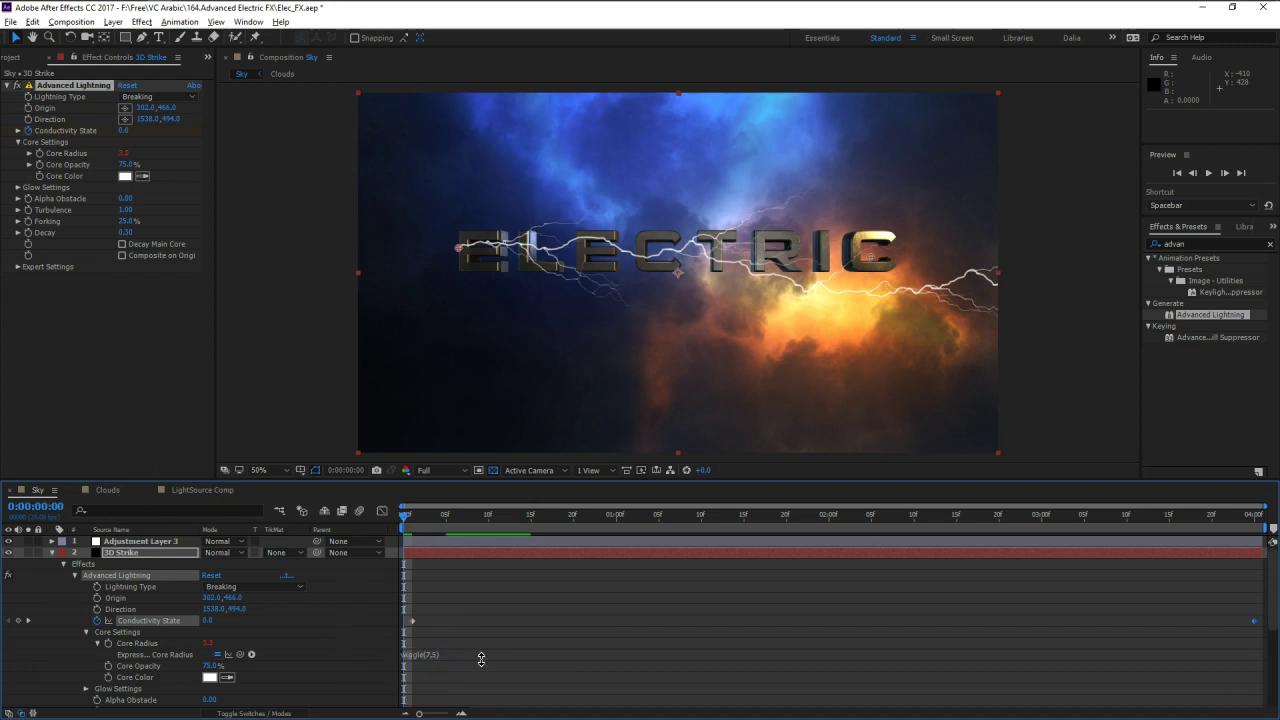
key(space)
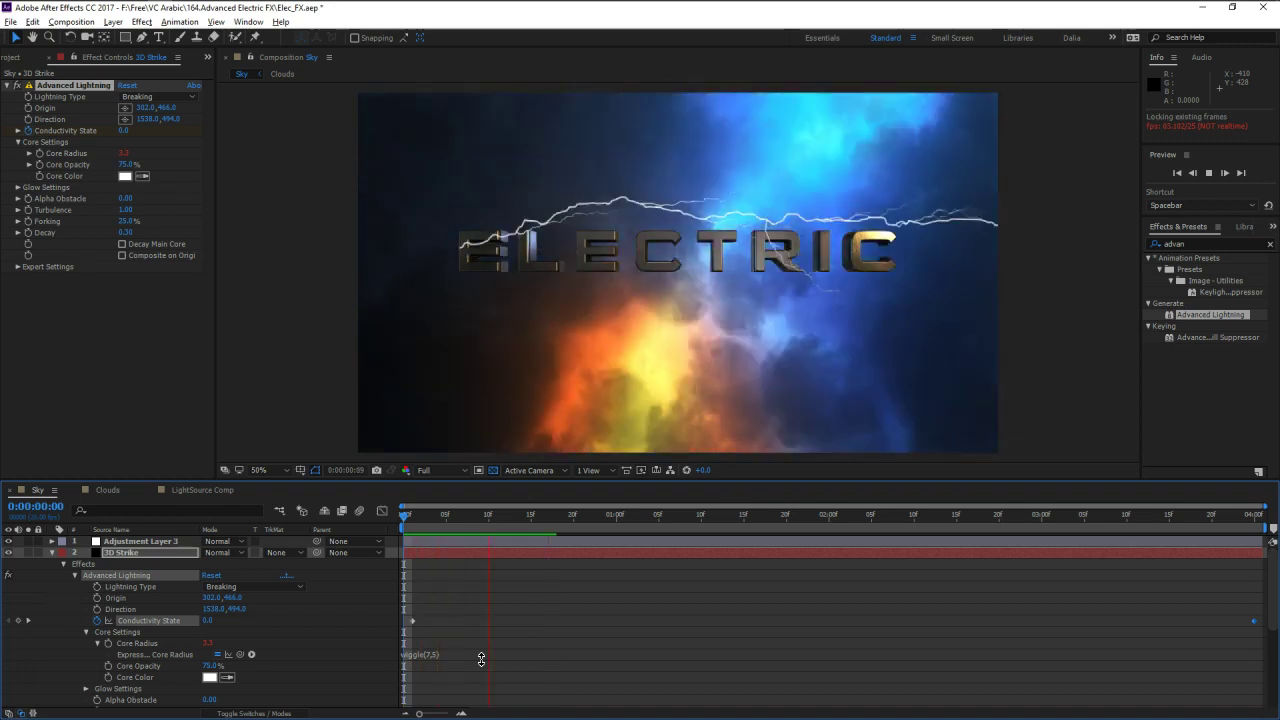
click(120, 301)
- Try a base Core Radius of 1 for the 3D Strike lightning and preview it
click(125, 153)
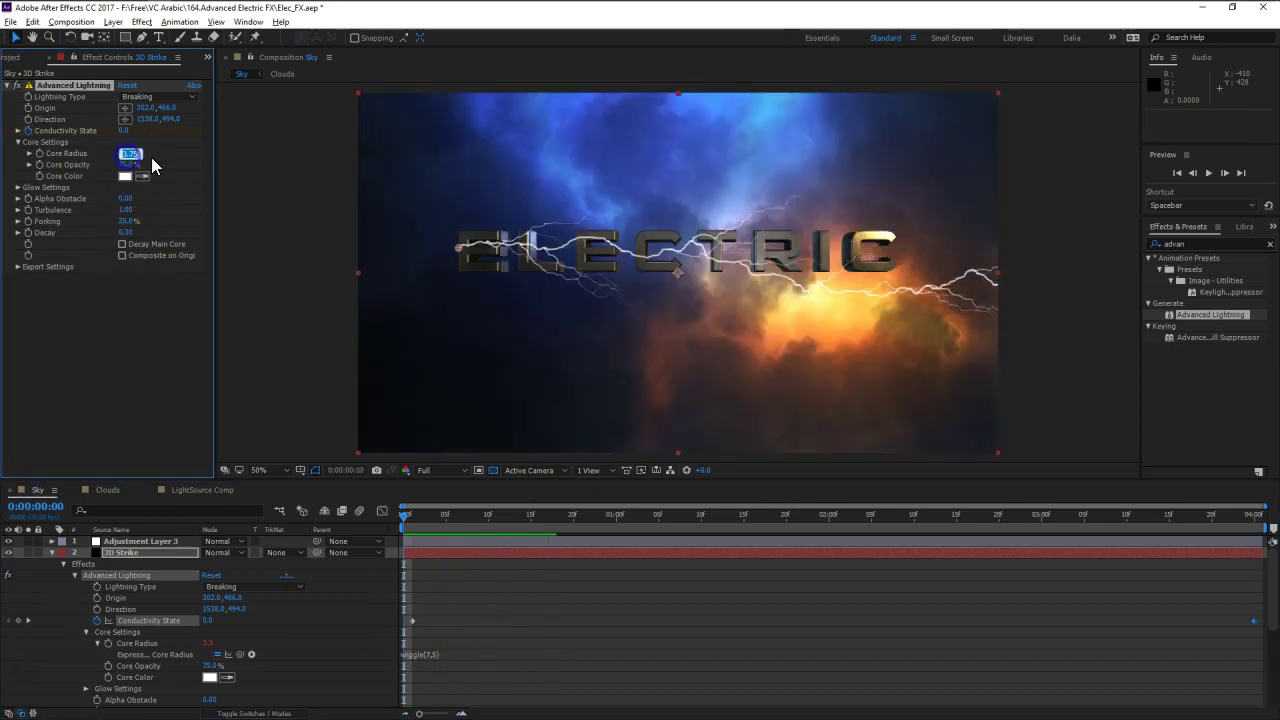
text(1)
key(Return)
key(space)
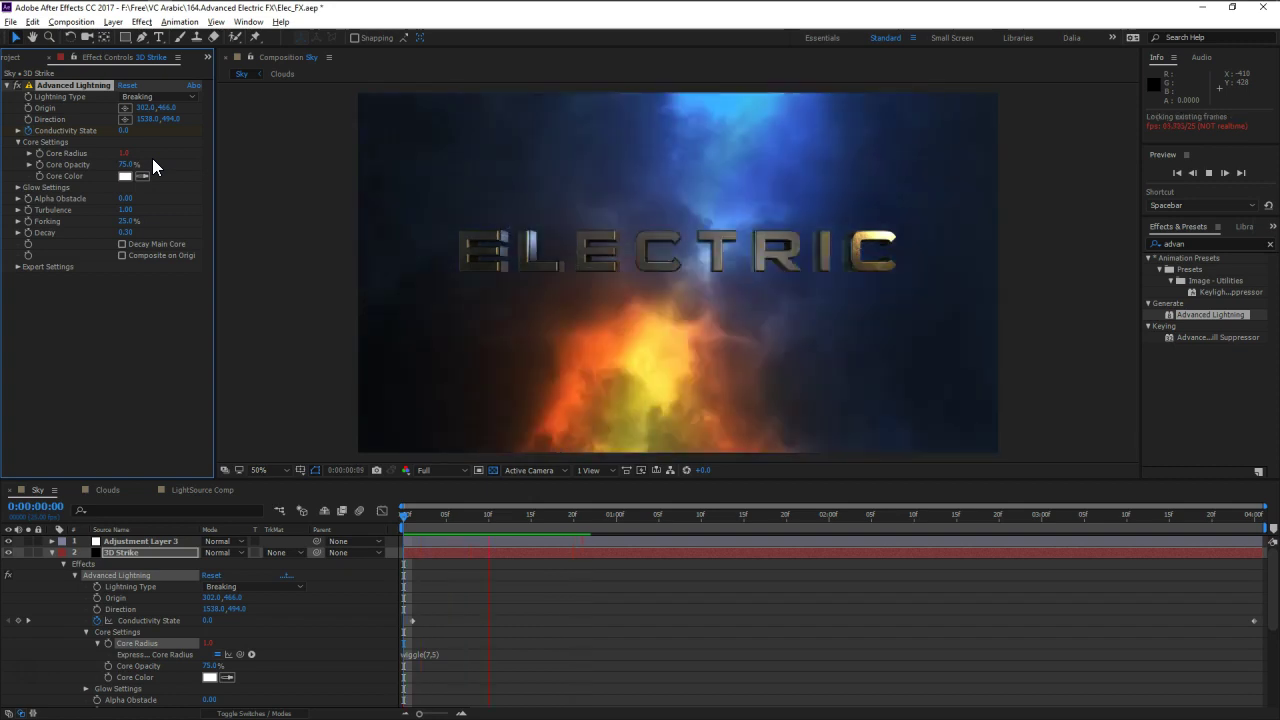
key(space)
- Raise the 3D Strike lightning's base Core Radius with the time at 0:00:00:02
click(477, 662)
drag(414, 517, 420, 517)
click(125, 153)
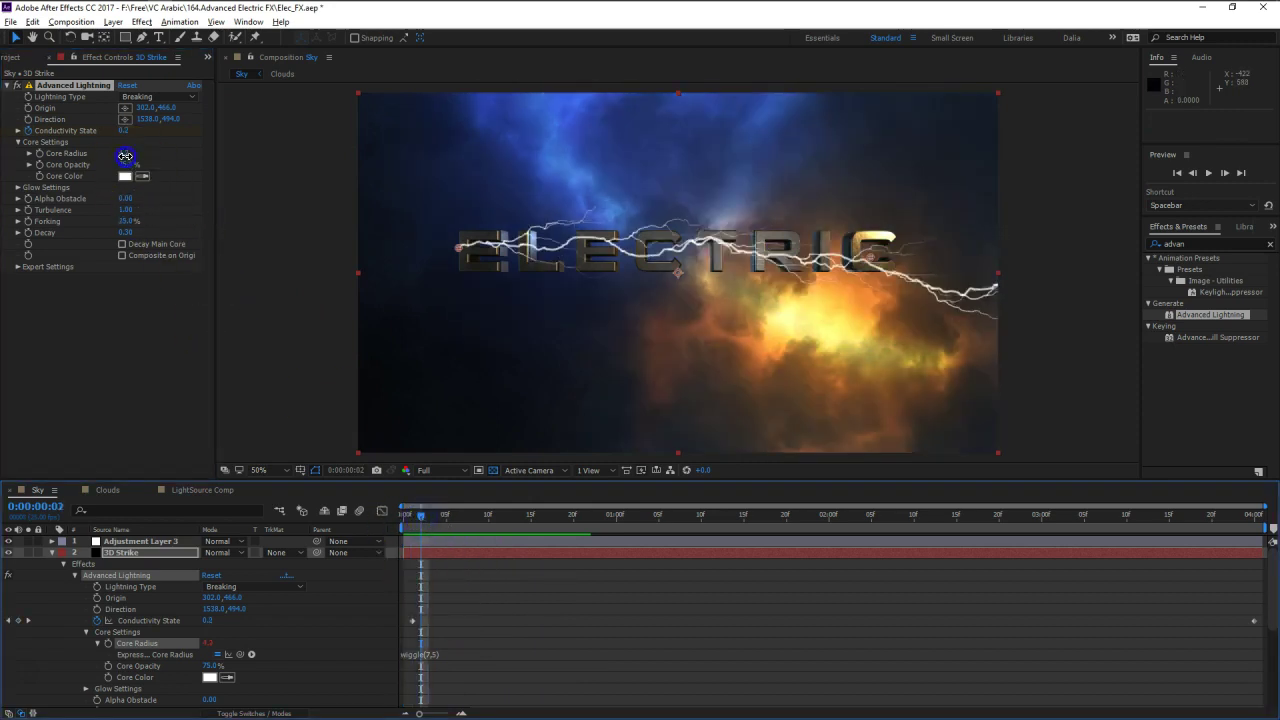
key(Return)
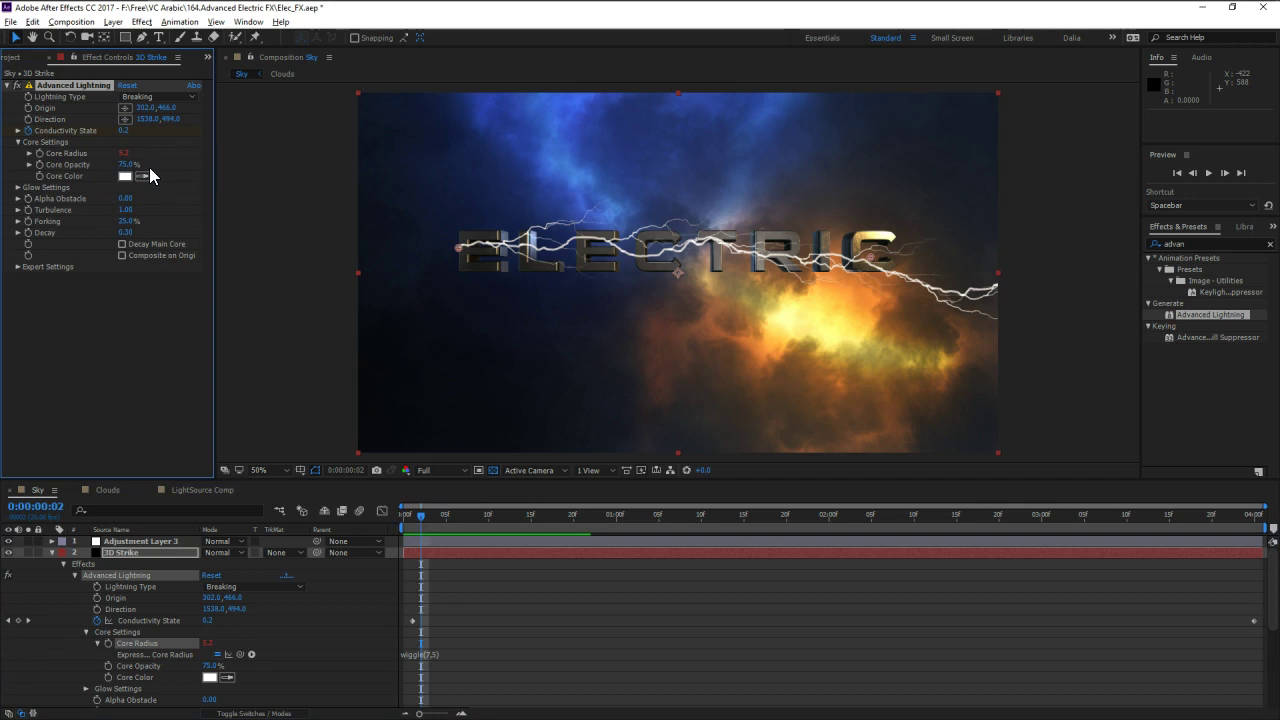
- Change the Core Radius expression to wiggle(7,4) and collapse the 3D Strike layer's properties
click(400, 705)
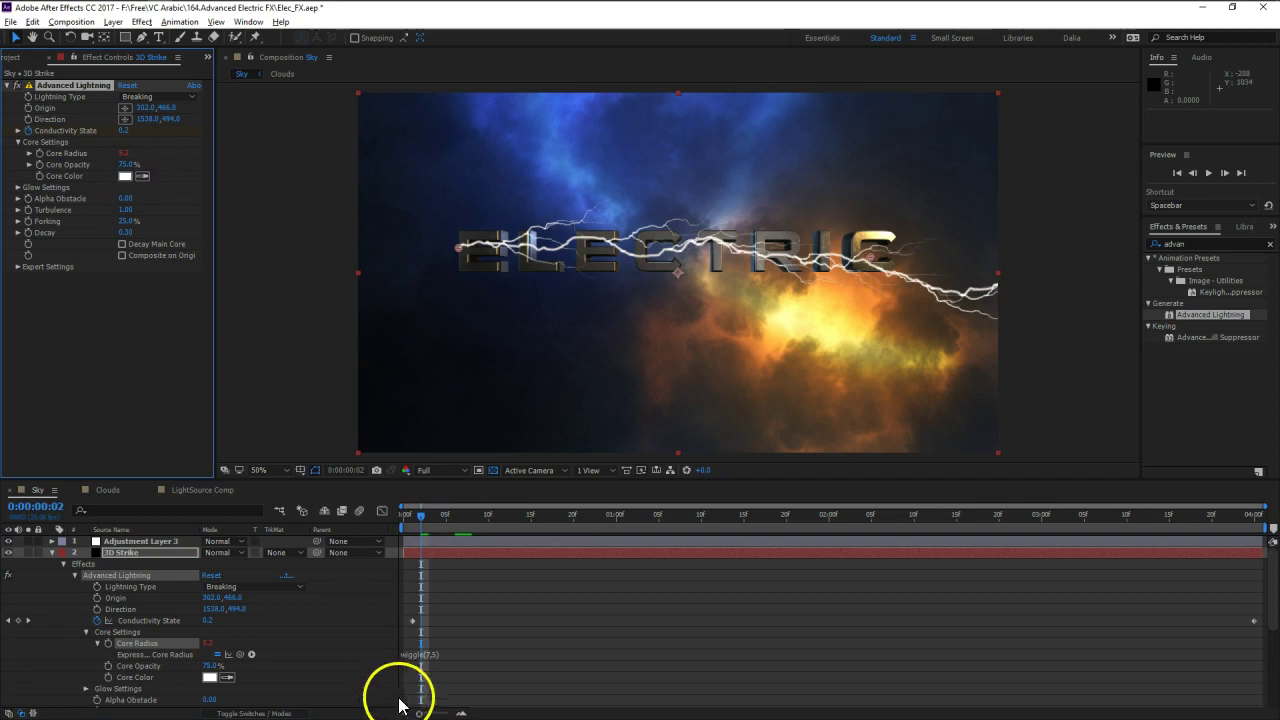
click(434, 653)
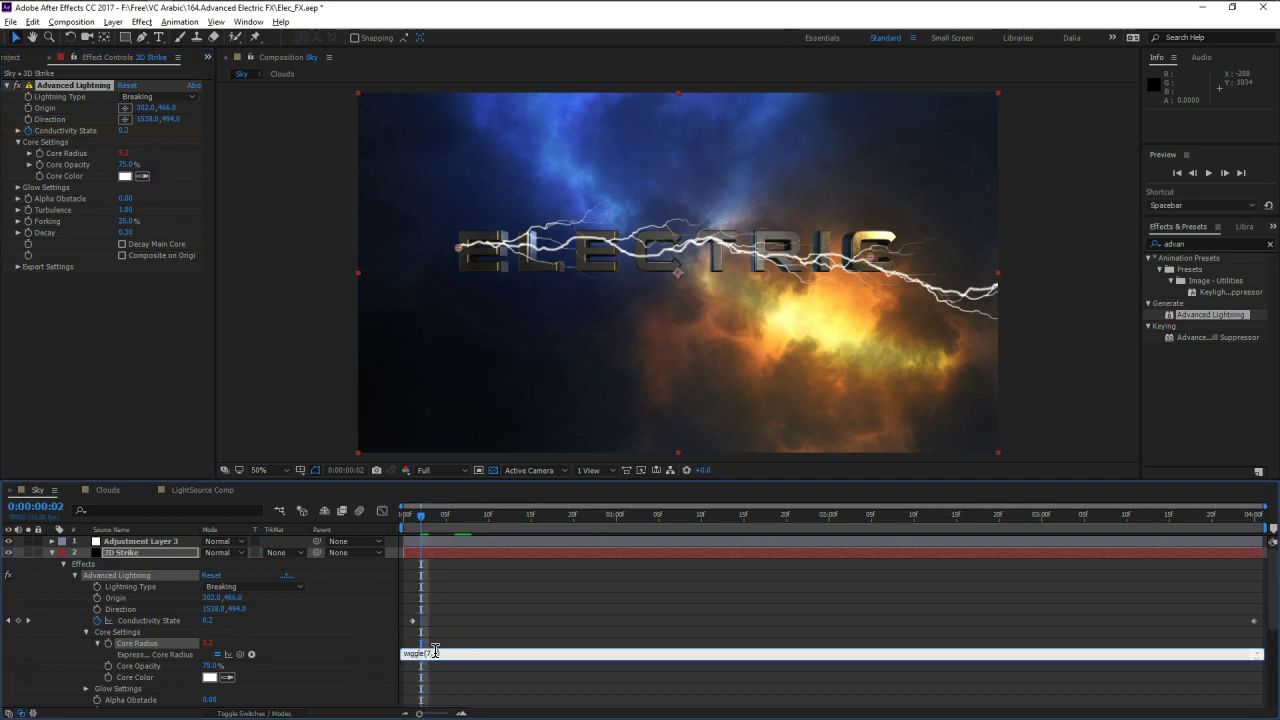
key(Return)
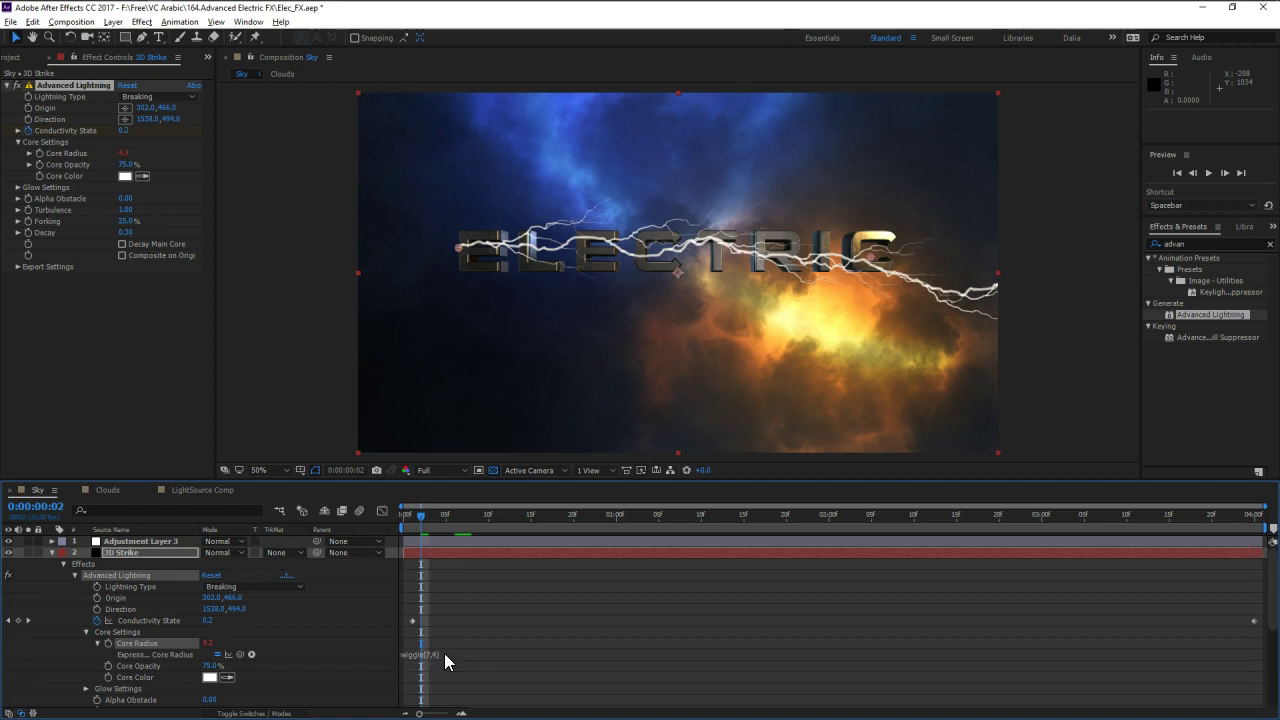
click(159, 632)
click(51, 565)
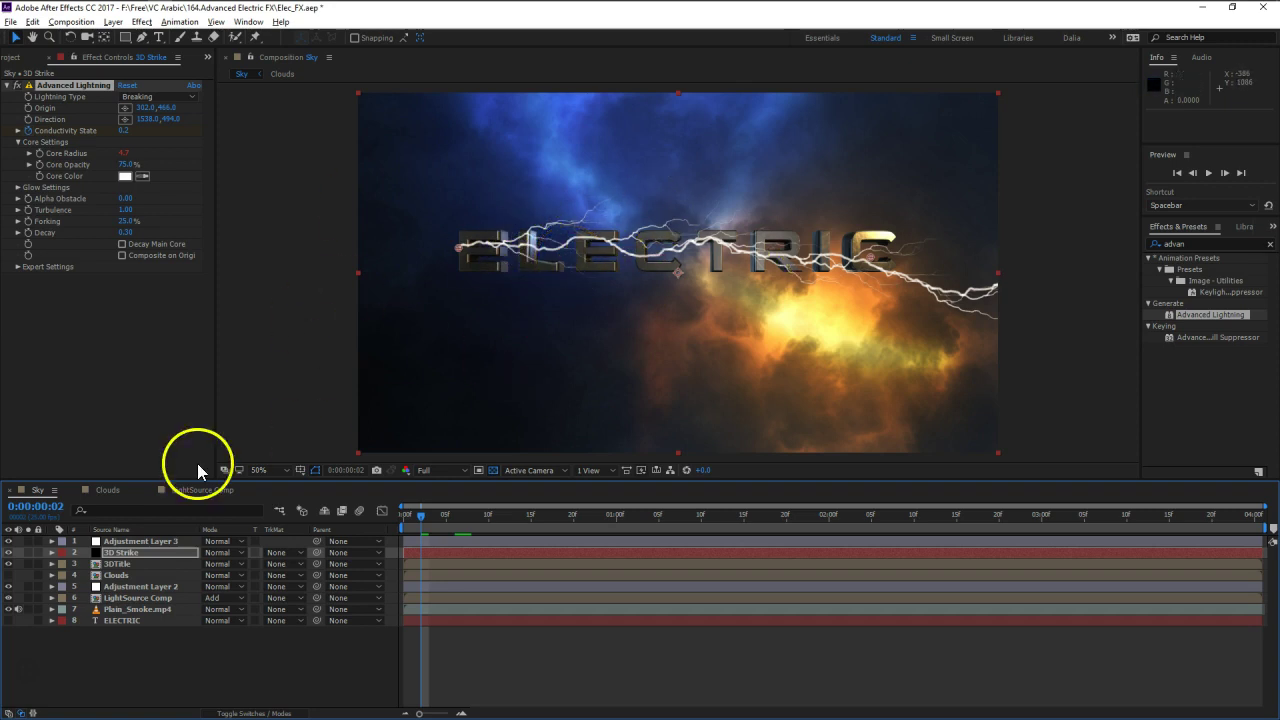
- Apply the Set Matte effect to the 3D Strike layer and place it above Advanced Lightning
click(130, 556)
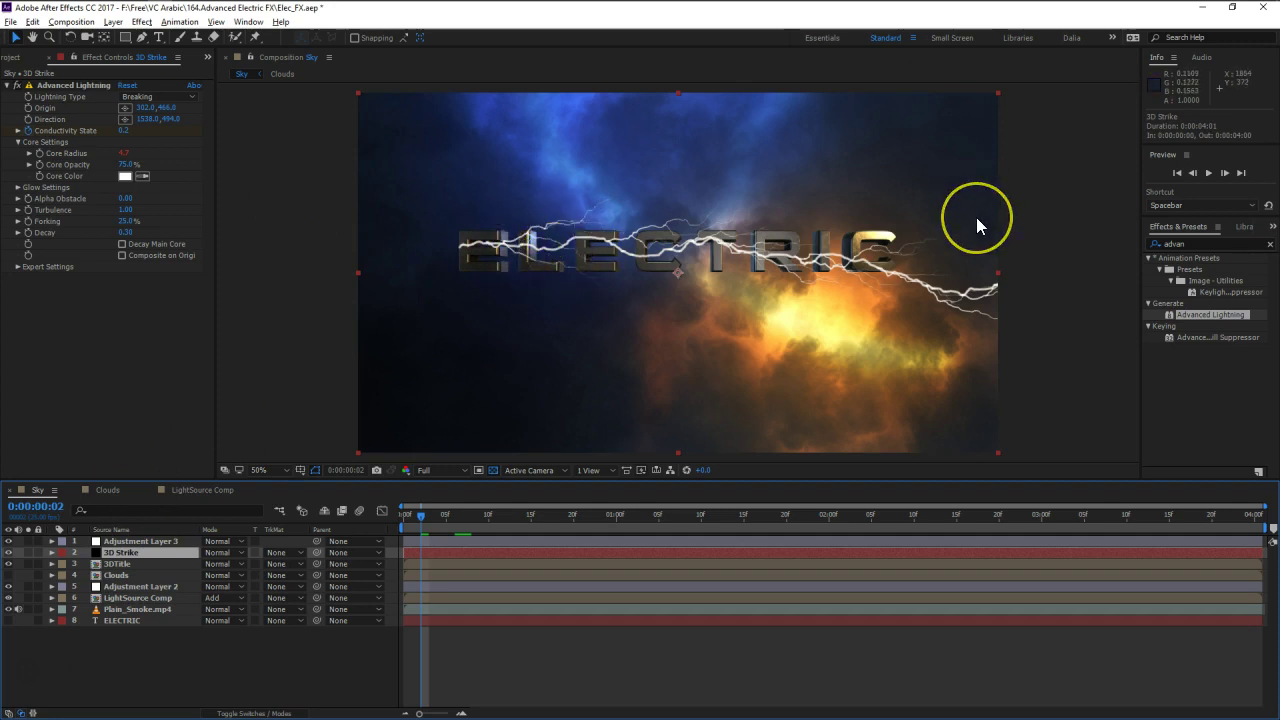
key(ctrl+space)
text(set)
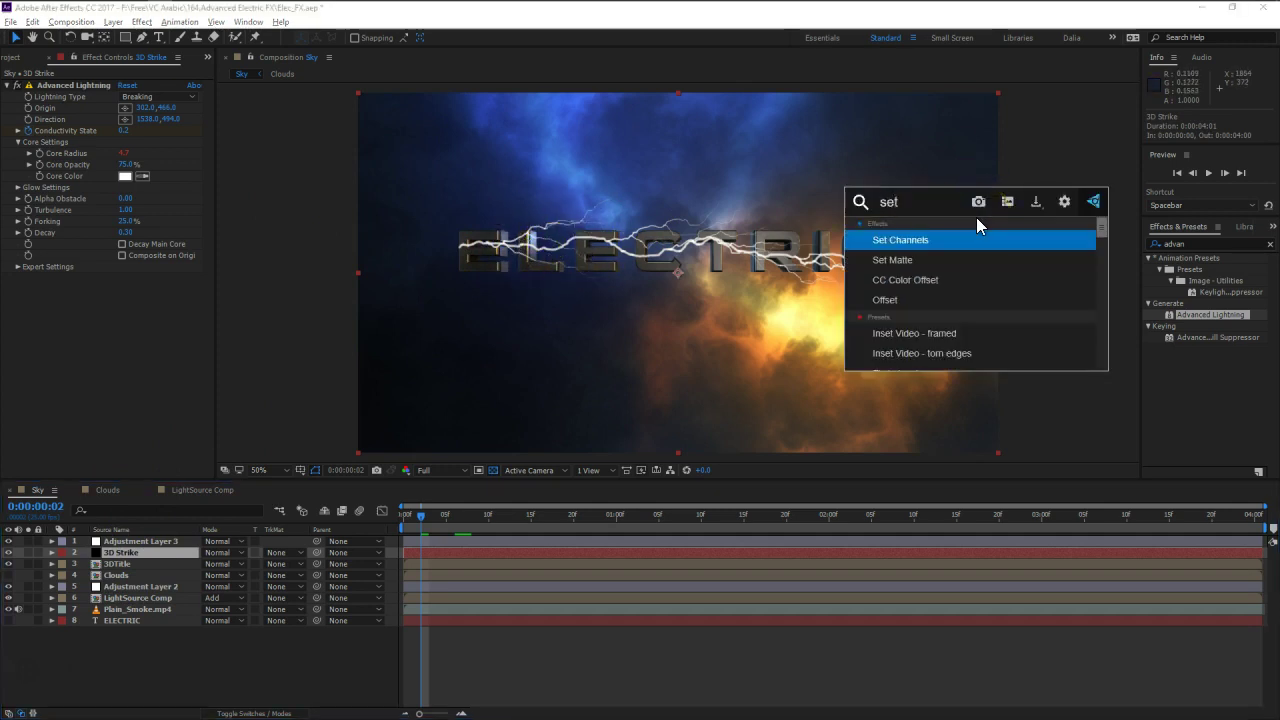
click(935, 261)
click(162, 560)
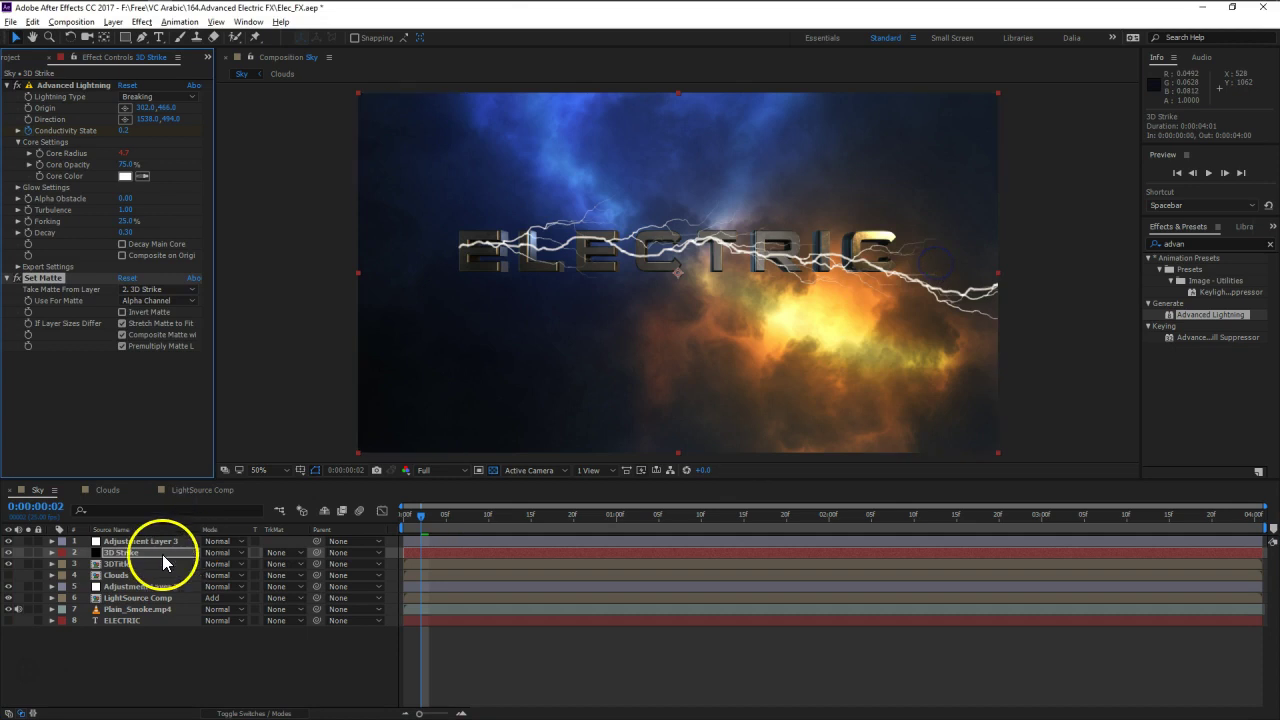
drag(40, 278, 71, 85)
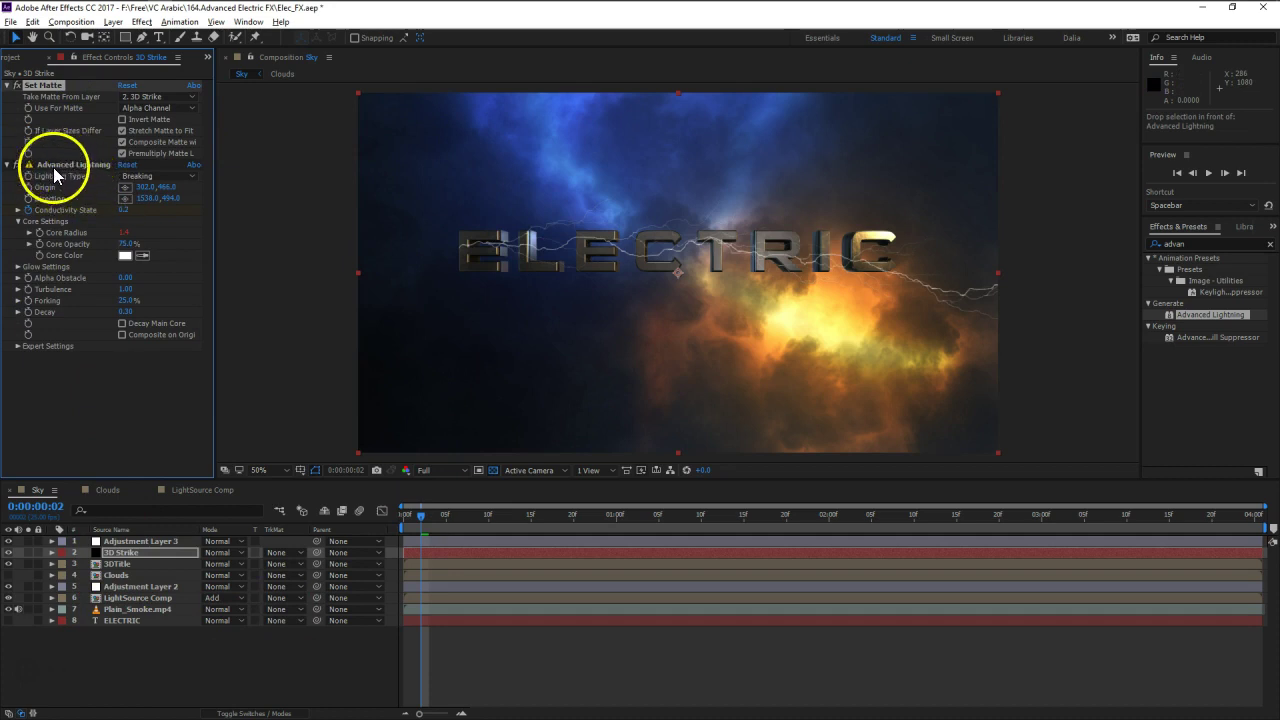
- Make 3D Strike's Set Matte take its matte from the 3DTitle layer and raise the lightning's Alpha Obstacle to 9.50
click(128, 564)
click(121, 553)
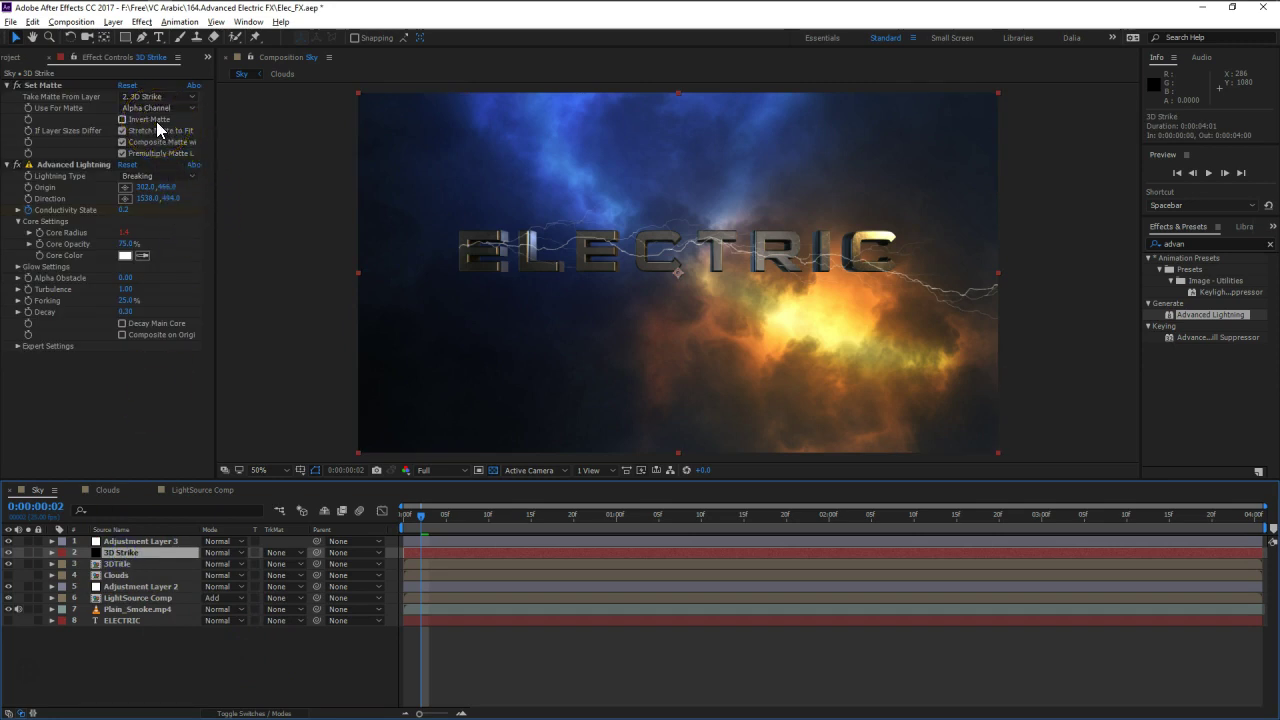
click(155, 96)
click(183, 166)
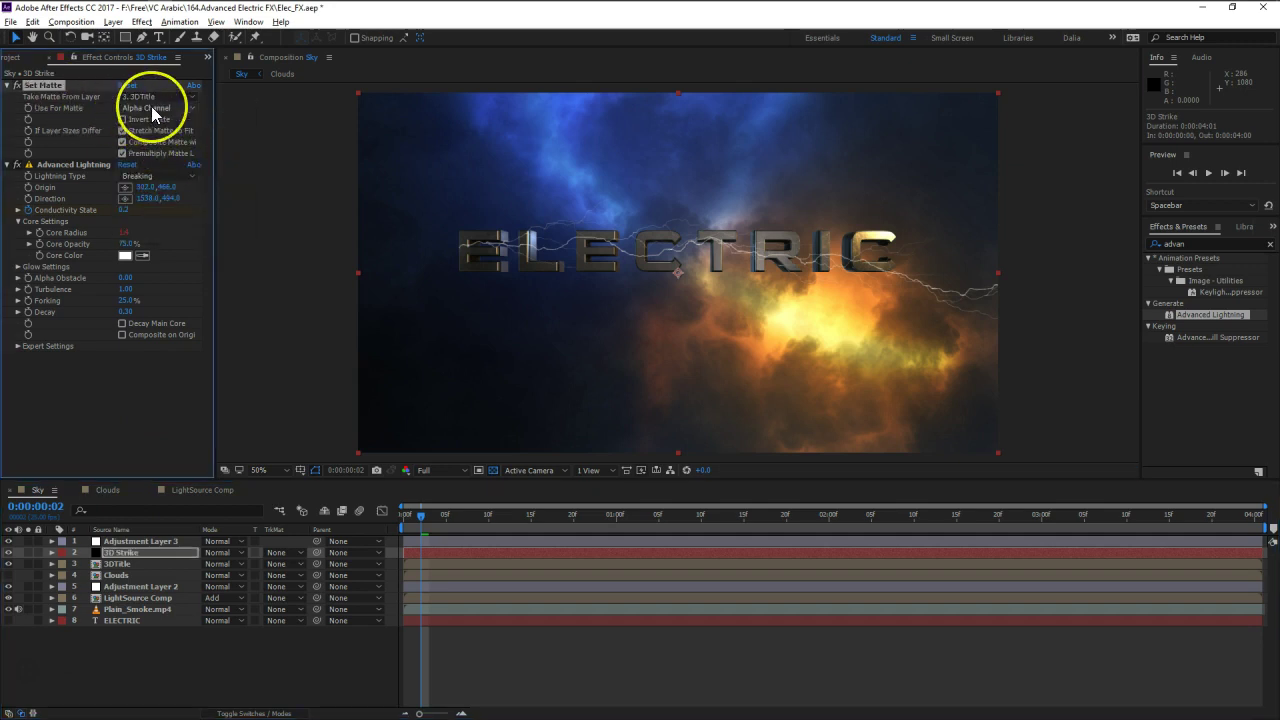
click(151, 106)
click(151, 106)
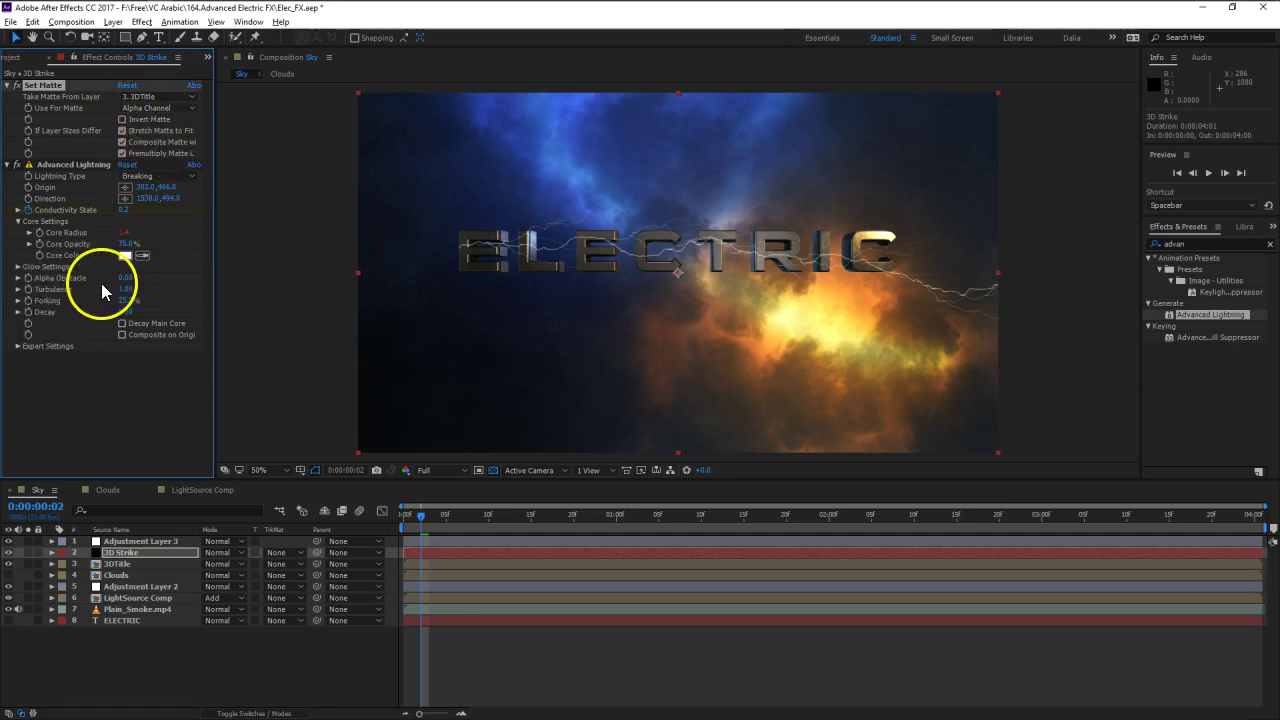
drag(124, 277, 181, 275)
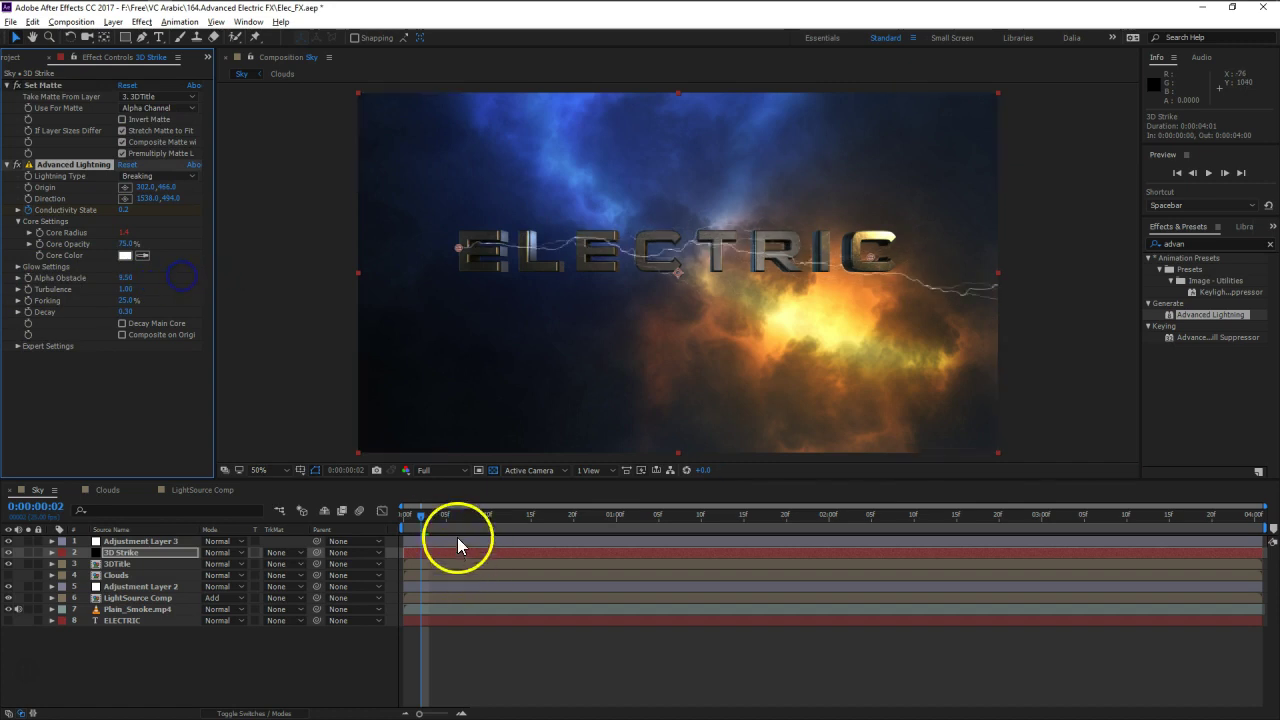
- At 0:00:00:20, change the 3D Strike's Lightning Type to Strike and move its Direction point to about 1592, 500
drag(424, 517, 572, 513)
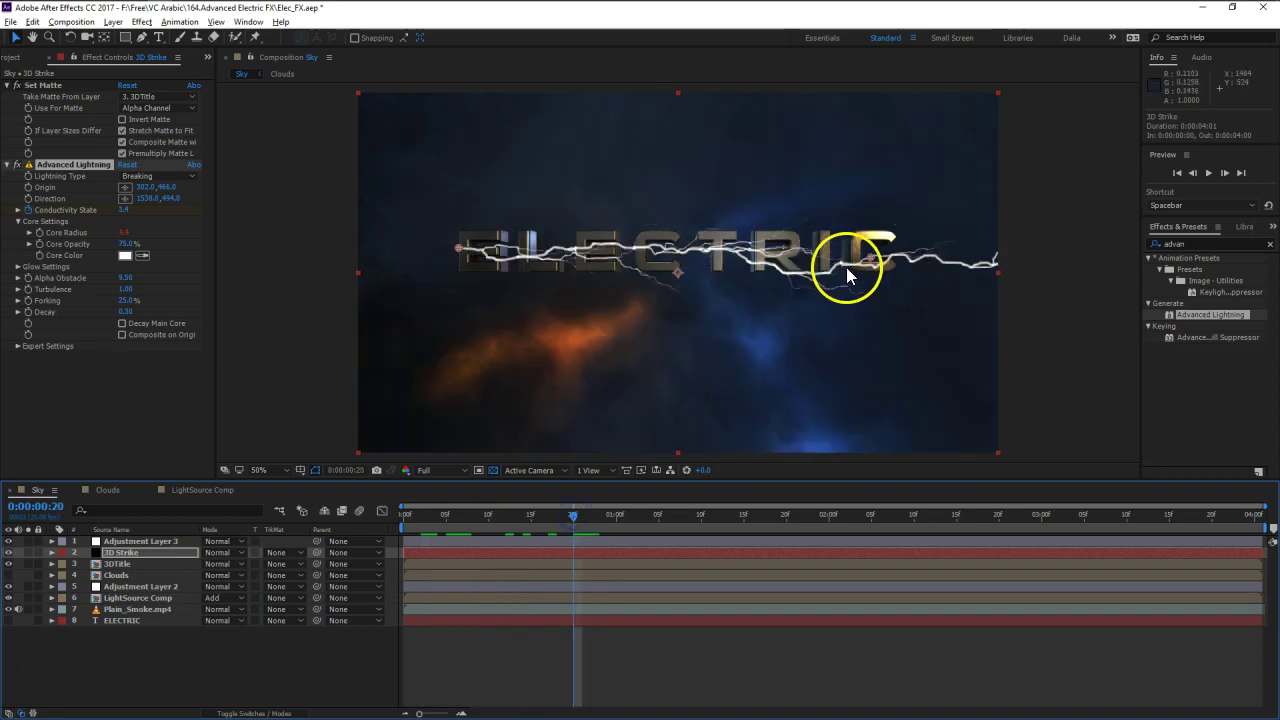
click(158, 176)
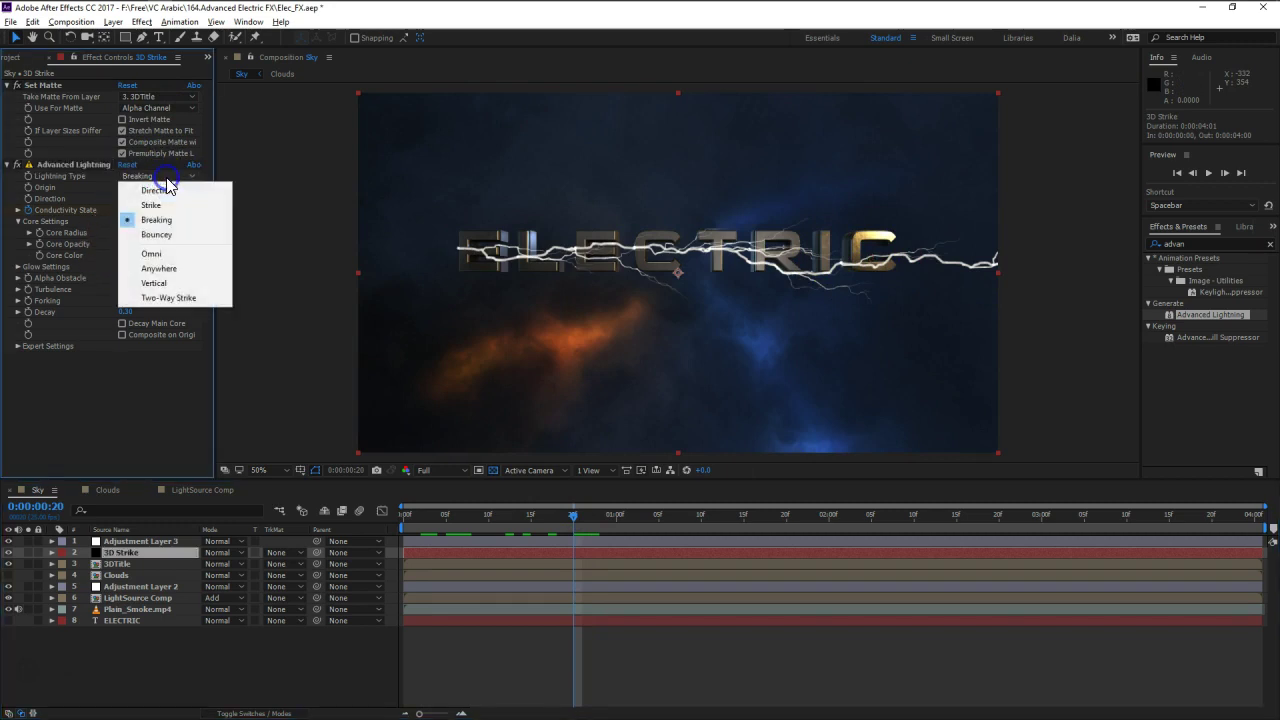
click(166, 206)
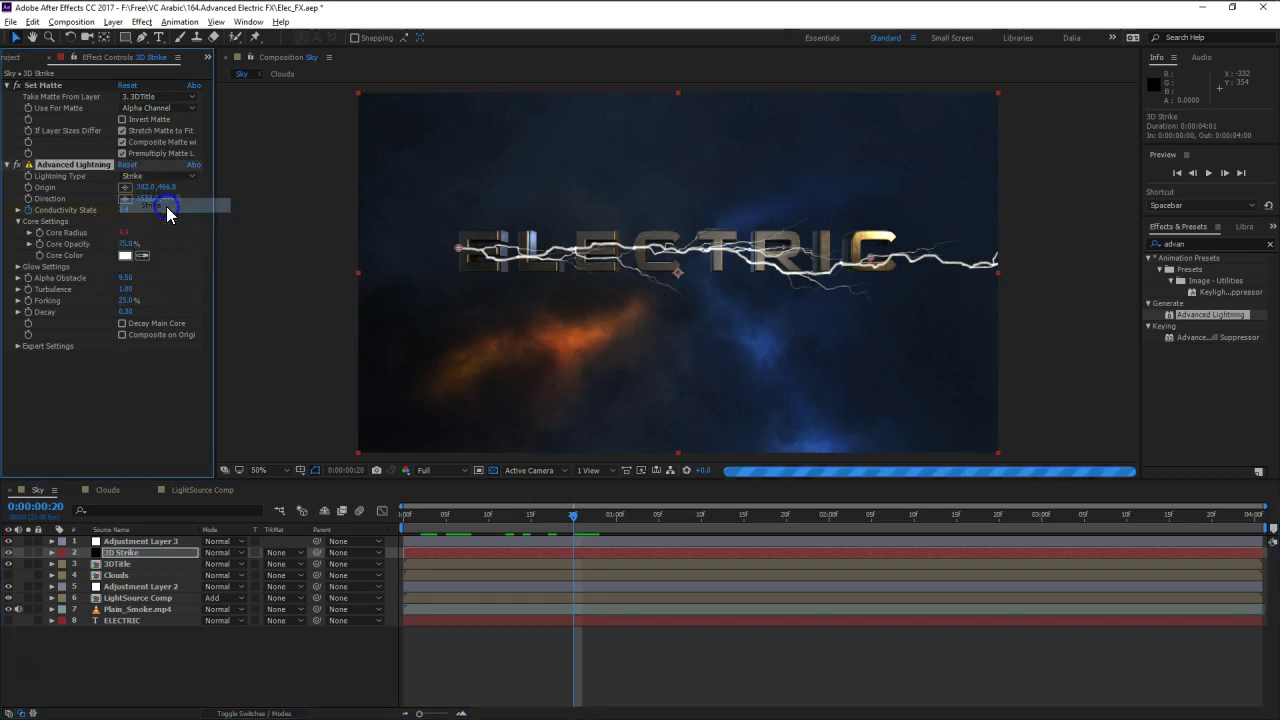
drag(876, 257, 904, 260)
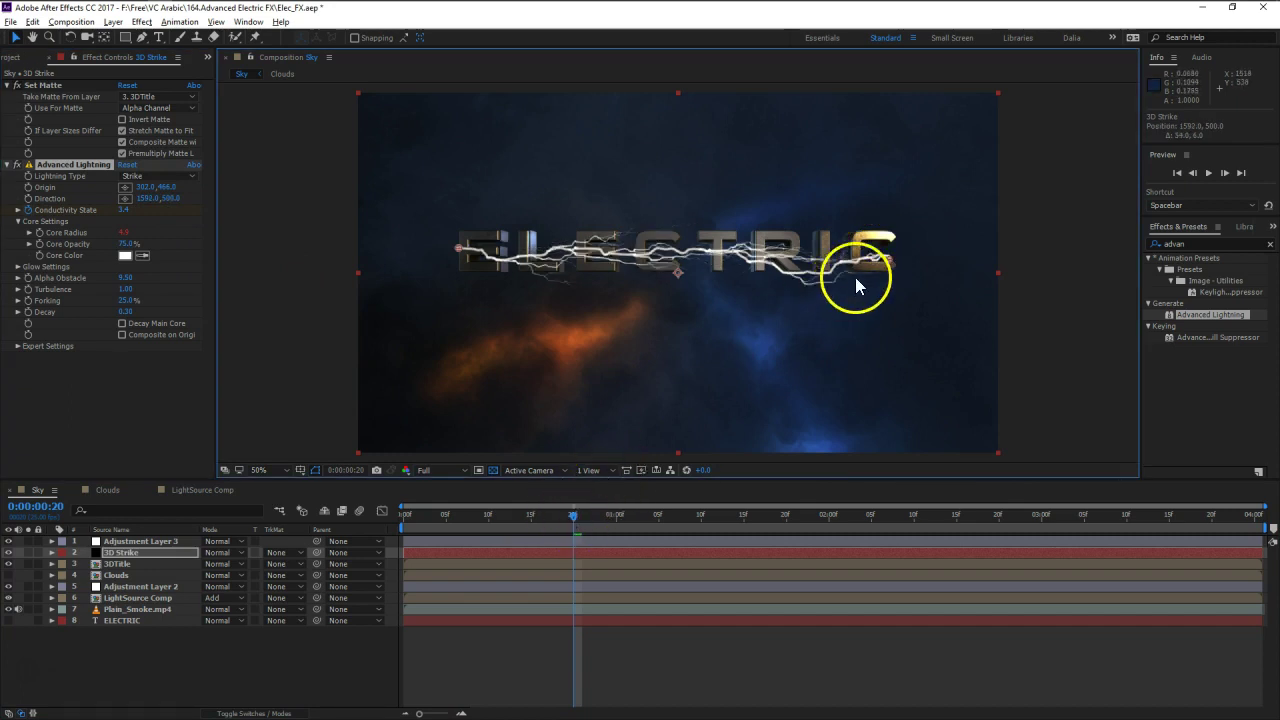
- Move the Direction point of 3D Strike's lightning to about 1602, 488, undoing the accidental shift of the layer
drag(889, 254, 885, 314)
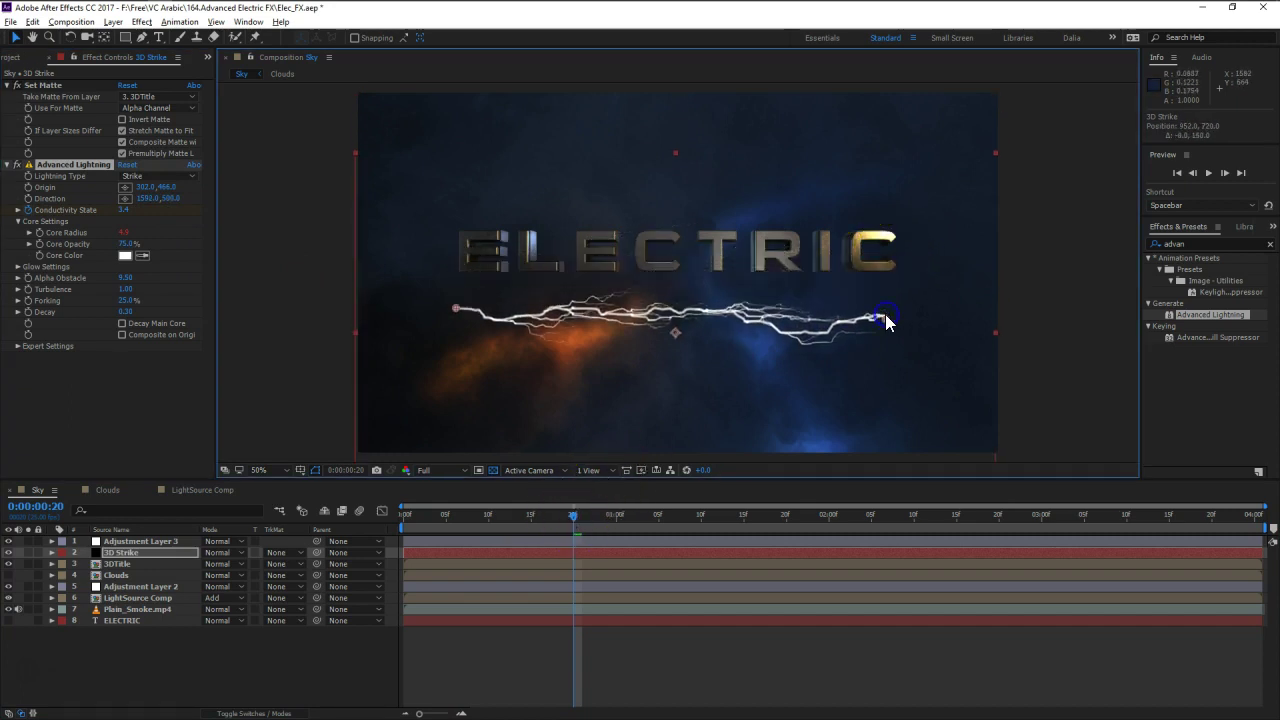
key(ctrl+z)
mouse_move(888, 261)
mouse_down()
mouse_move(882, 343)
mouse_move(894, 252)
mouse_move(912, 250)
mouse_move(563, 263)
mouse_move(872, 247)
mouse_move(892, 252)
mouse_move(883, 268)
mouse_up()
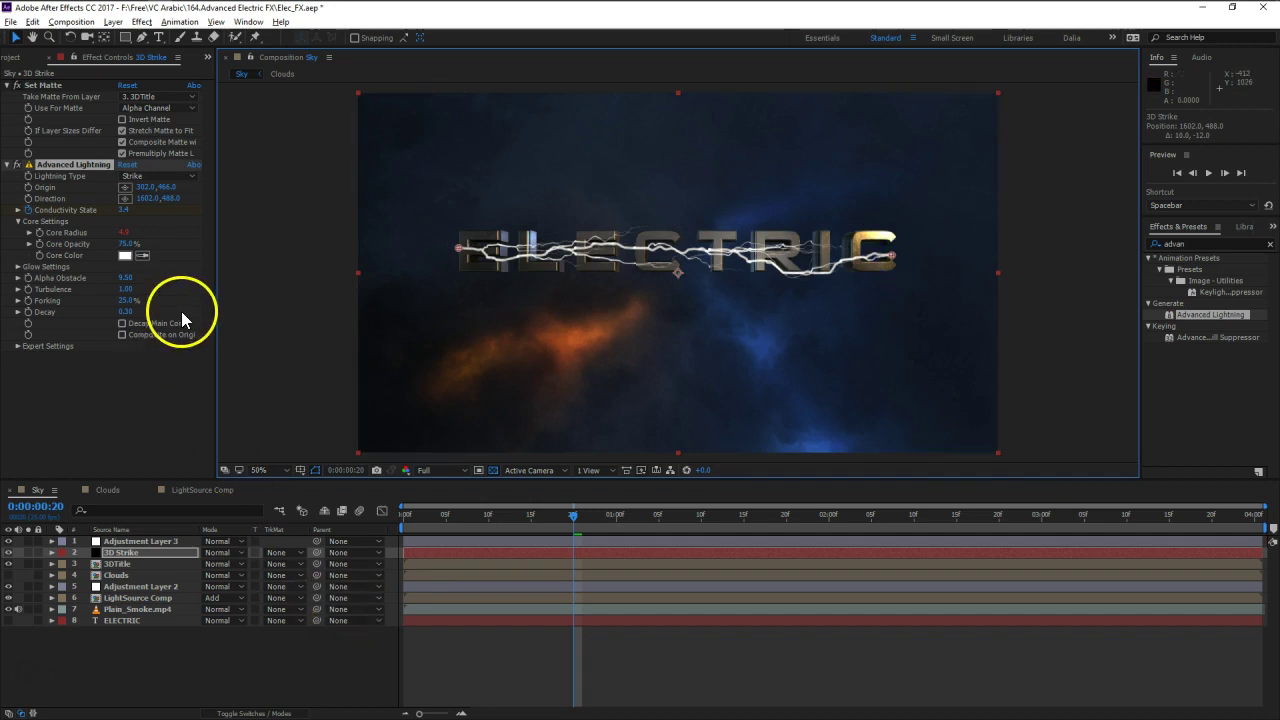
- Apply Channel Blur to 3D Strike with Alpha Blurriness 55 and place it between Set Matte and Advanced Lightning
click(127, 553)
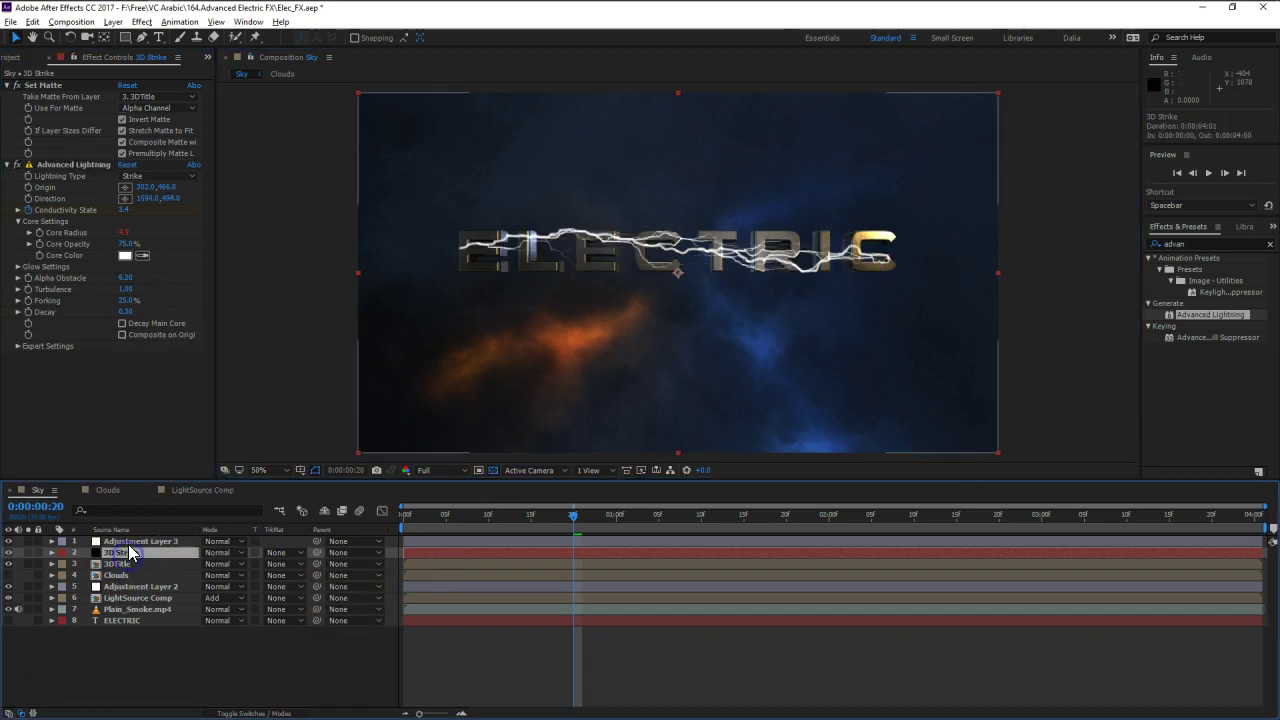
key(ctrl+space)
text(chan)
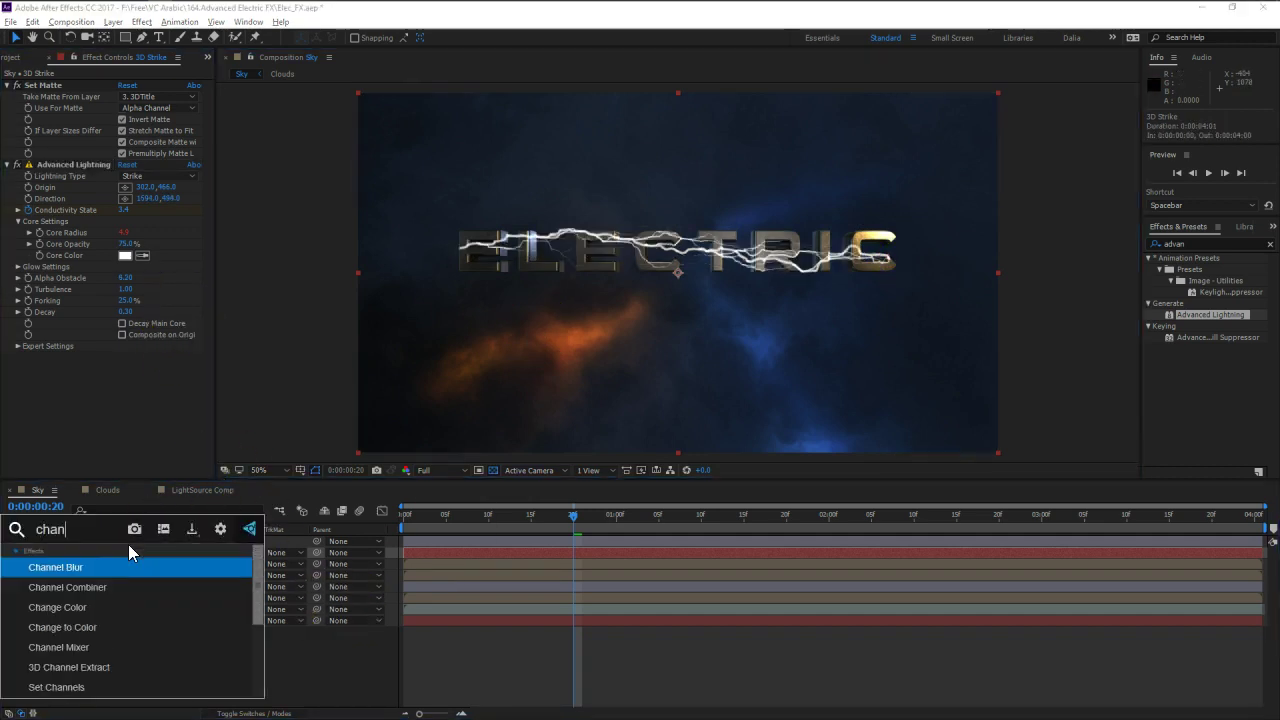
click(190, 561)
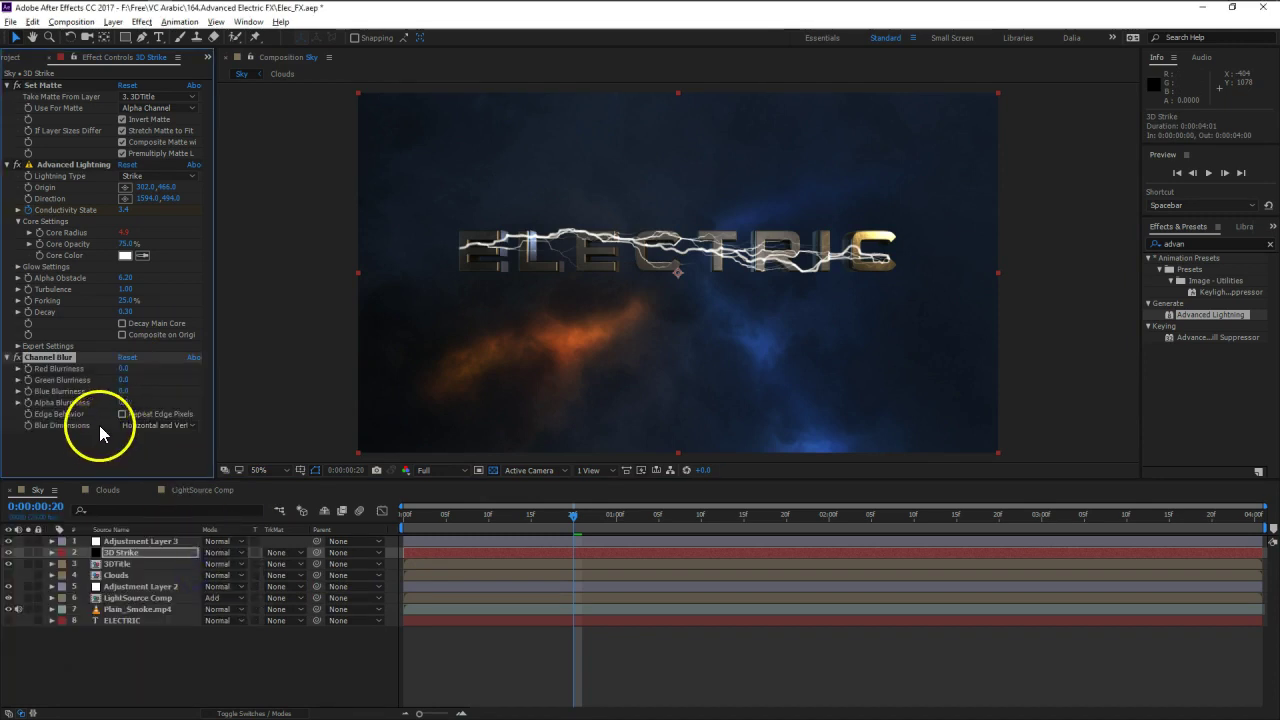
drag(120, 405, 145, 401)
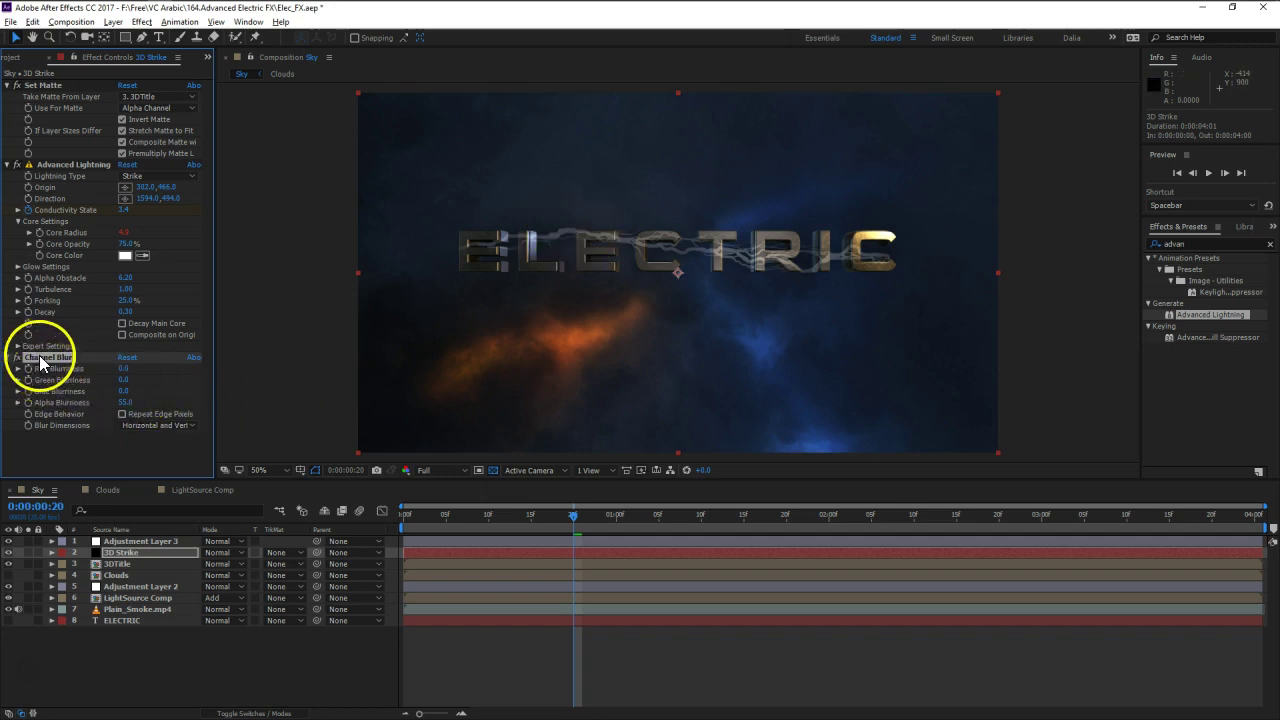
drag(40, 356, 86, 163)
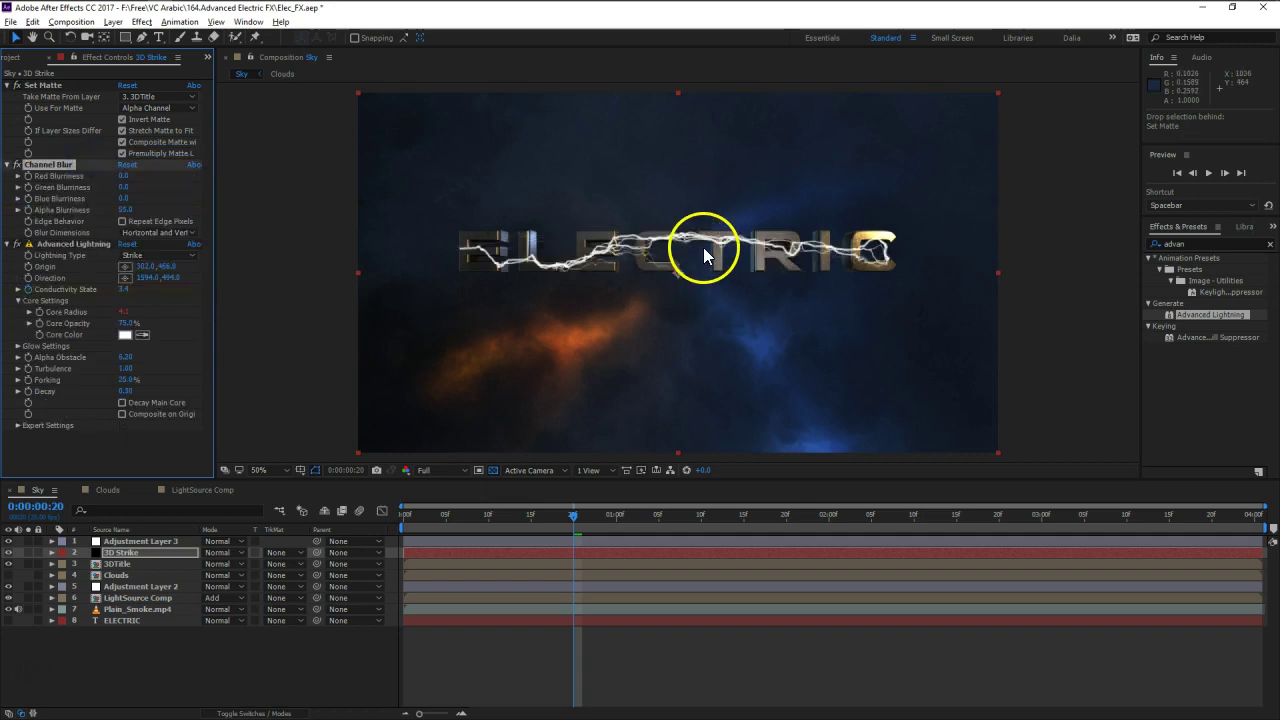
- Change 3D Strike's Lightning Type to Two-Way Strike and move its Direction point outside the frame, to about 1942, 264
click(121, 120)
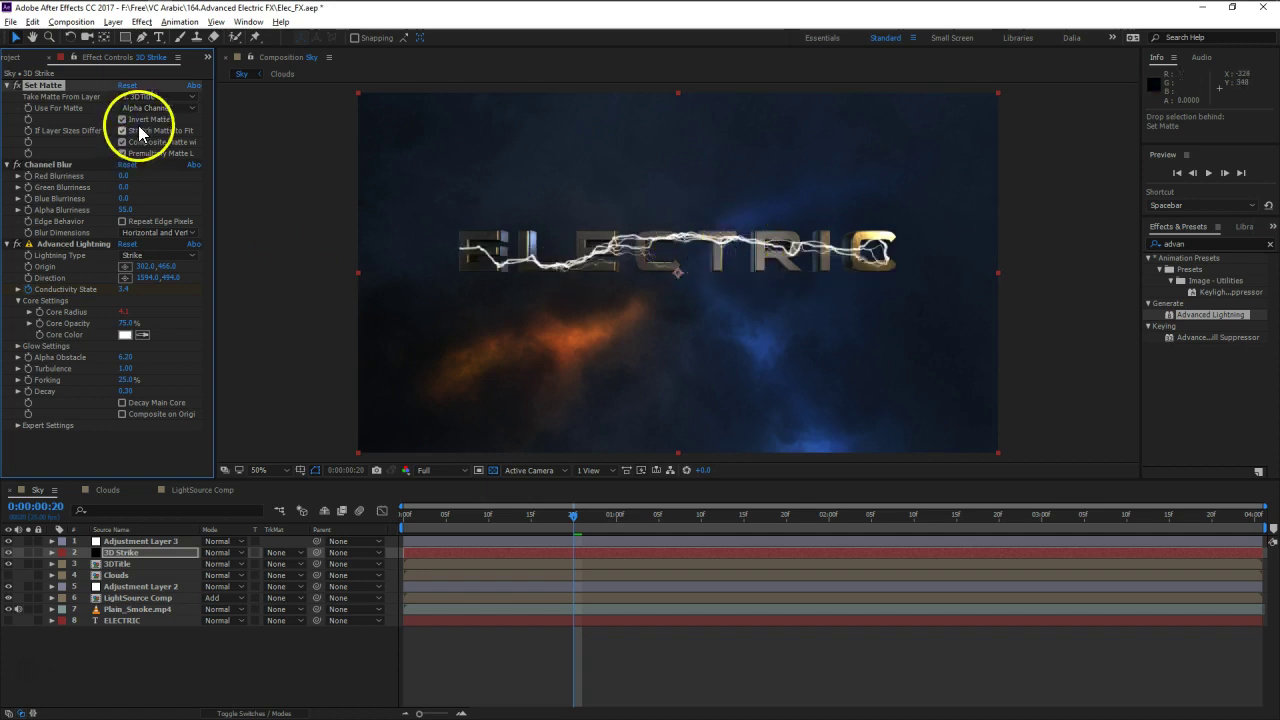
click(145, 256)
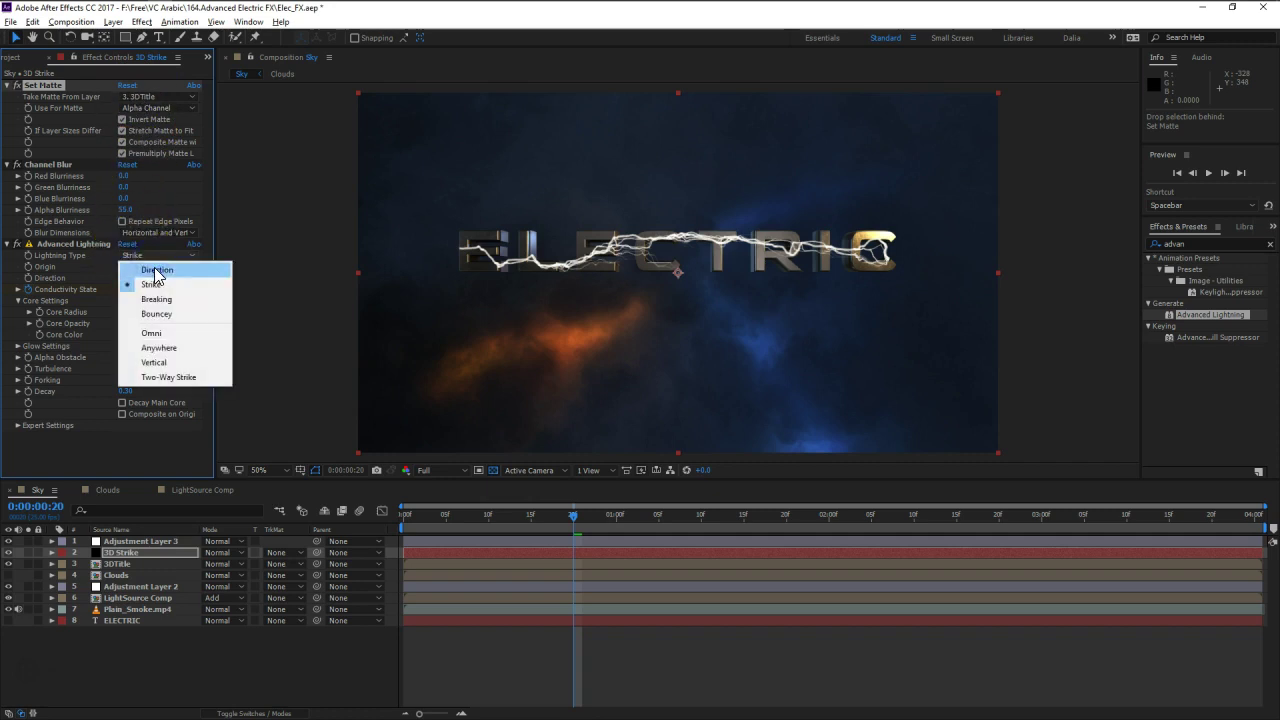
click(210, 377)
drag(892, 267, 966, 400)
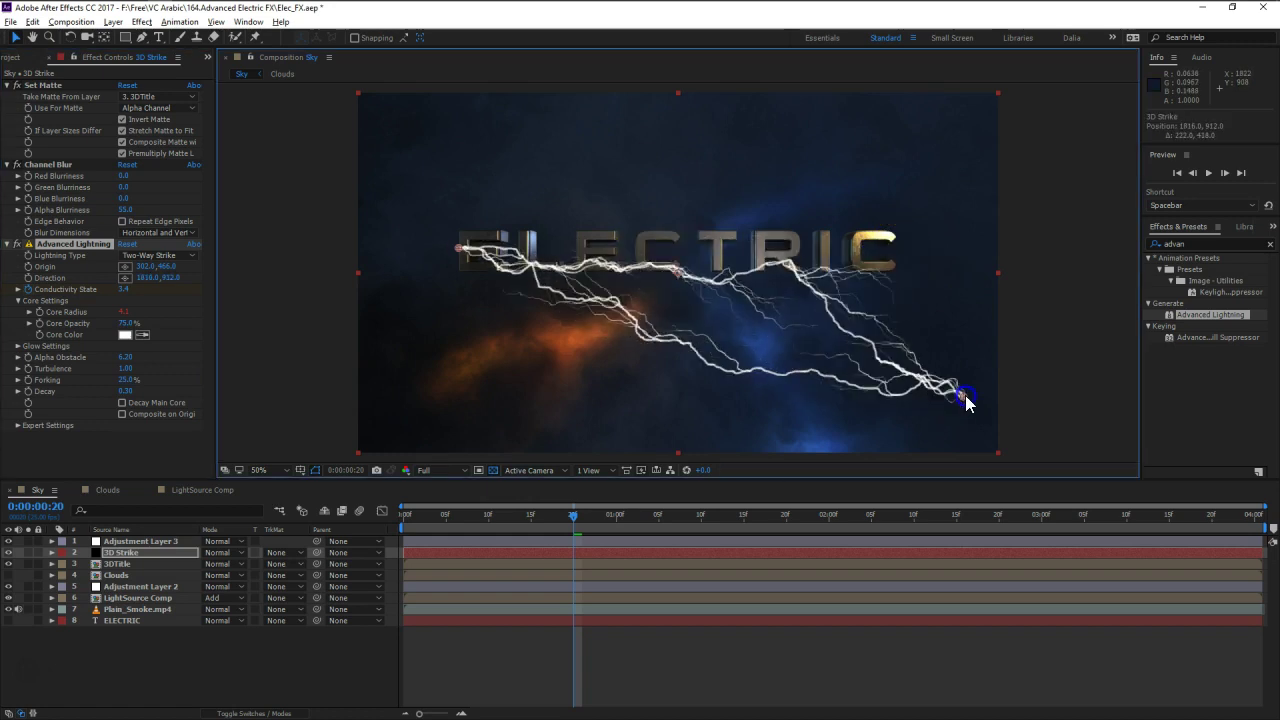
click(136, 558)
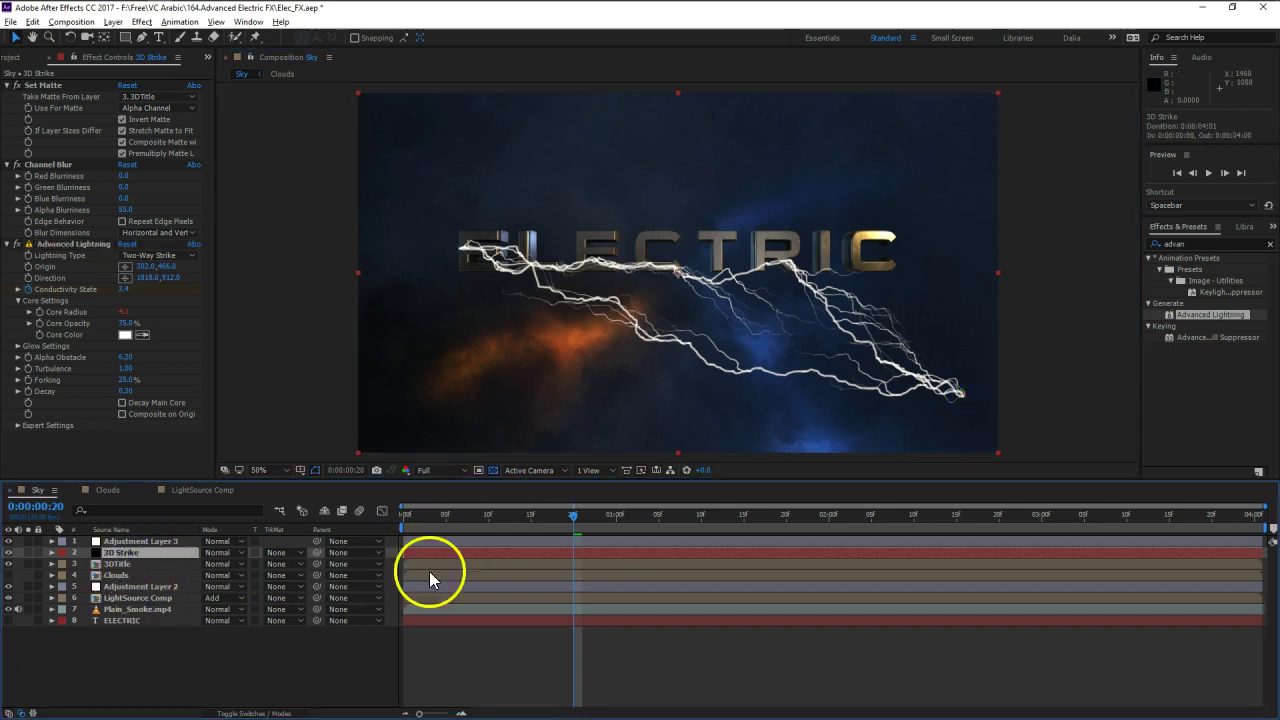
click(45, 85)
click(57, 243)
drag(966, 397, 1005, 180)
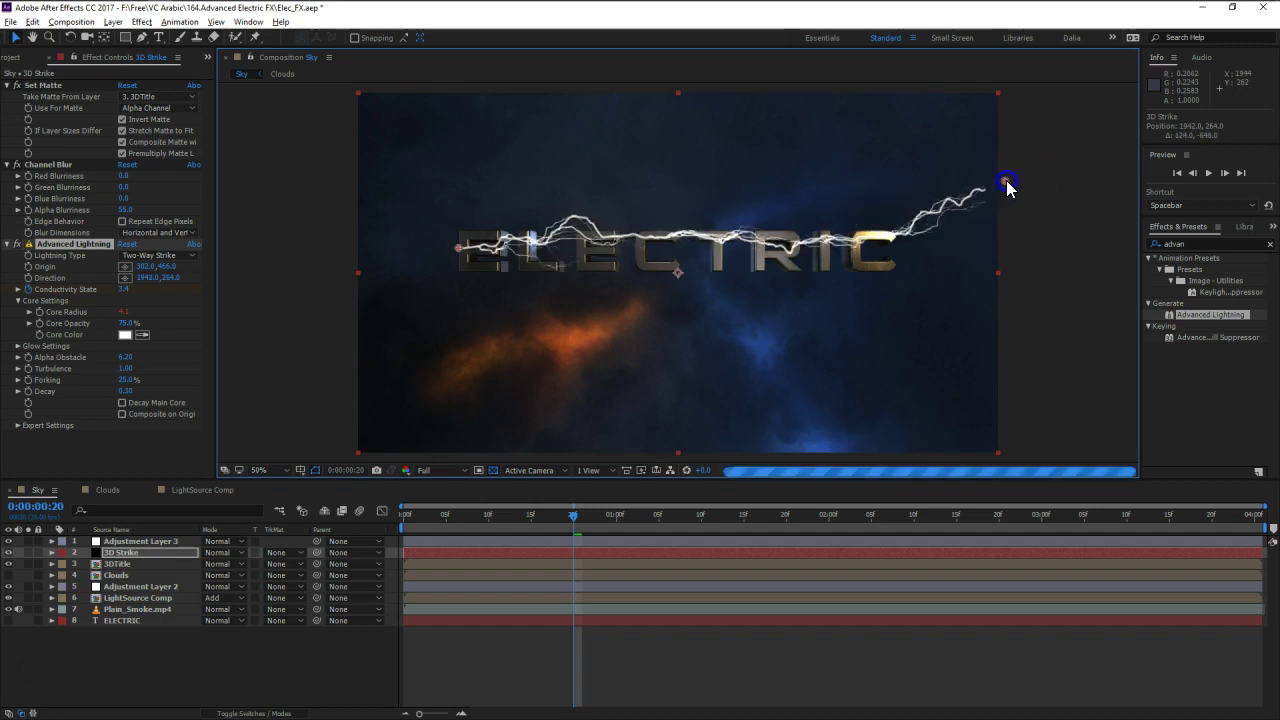
- Lower the Alpha Blurriness of 3D Strike's Channel Blur to 20
click(114, 563)
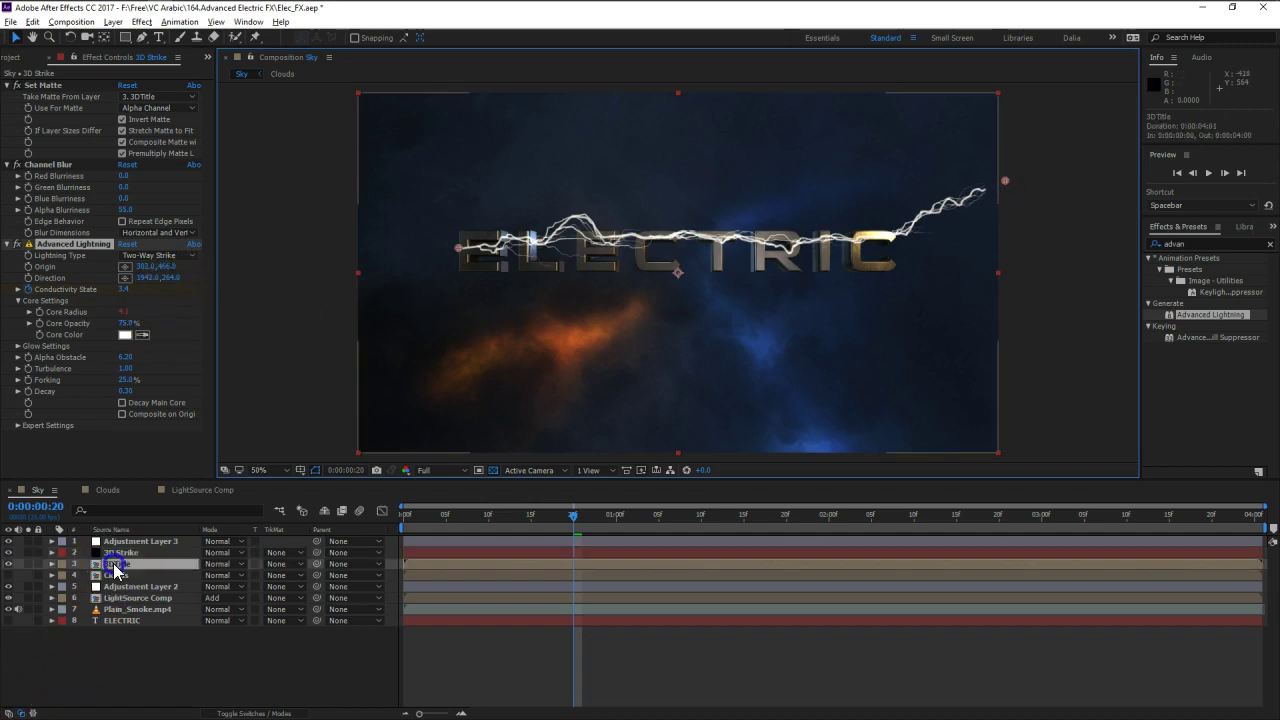
key(ctrl+Up)
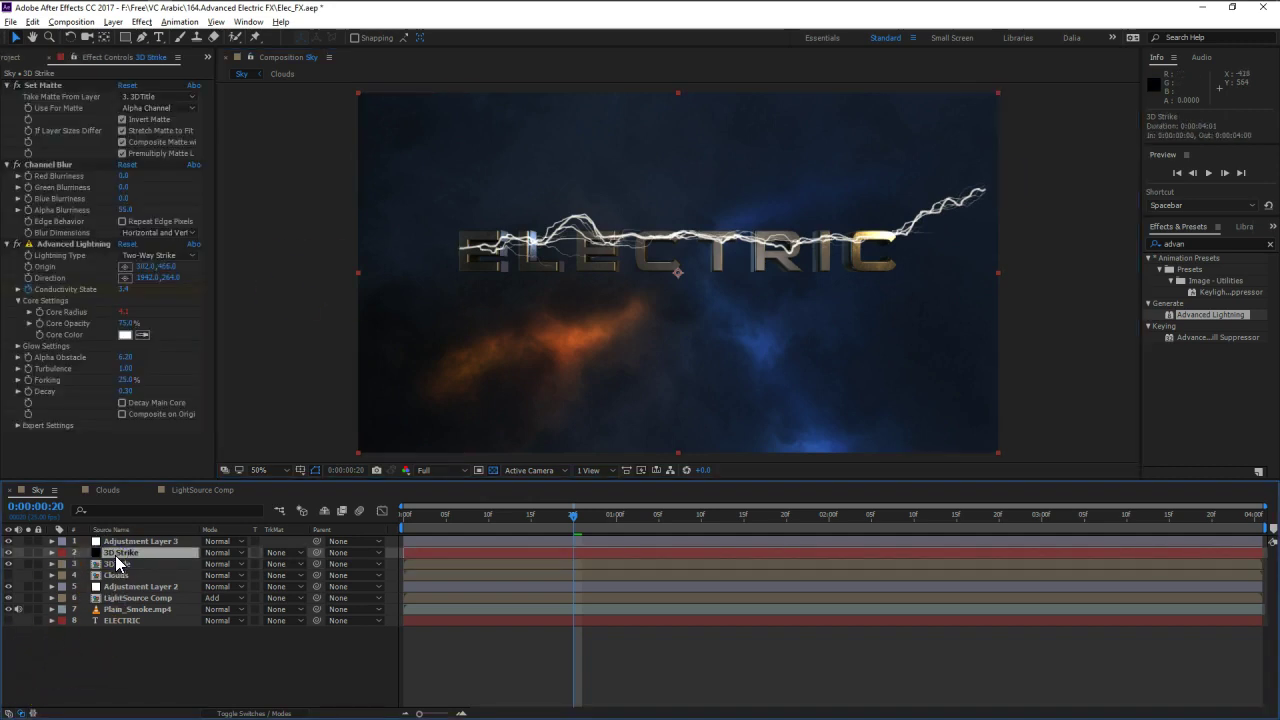
drag(123, 210, 101, 210)
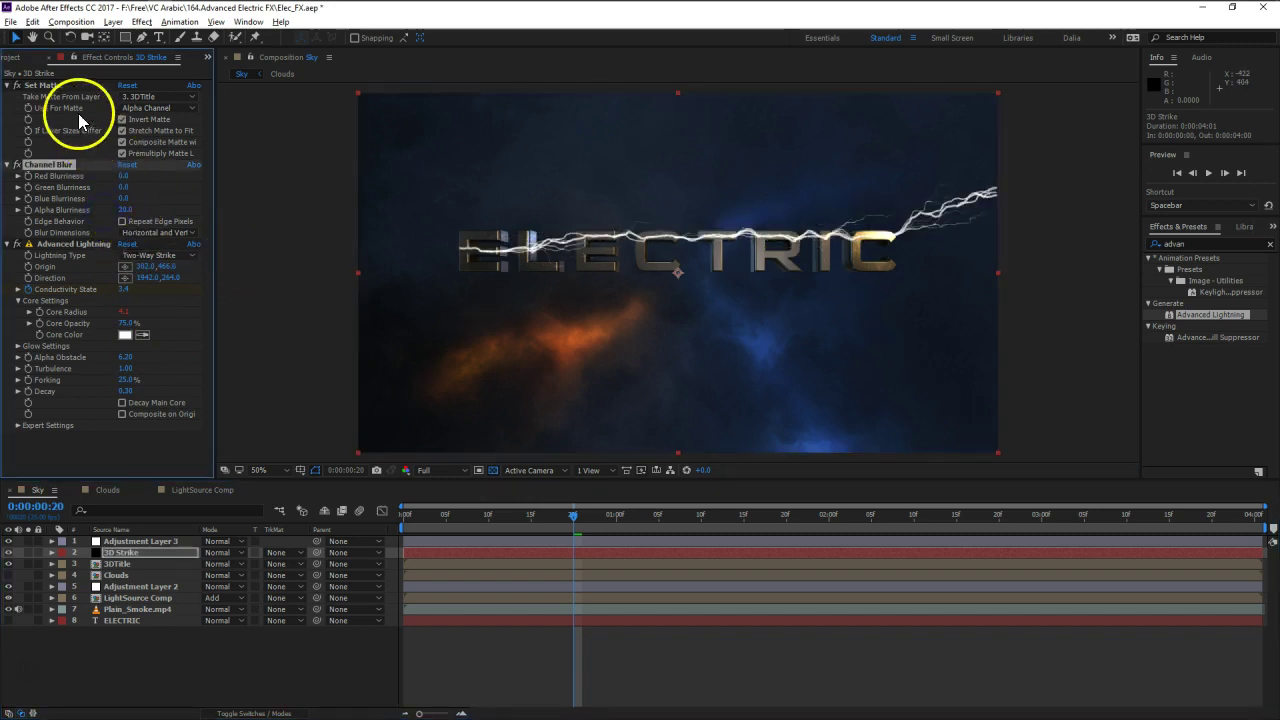
- Move the lightning's Direction point to about 1978, 80 and its Origin point to about 296, 550
click(63, 241)
drag(1005, 189, 1017, 127)
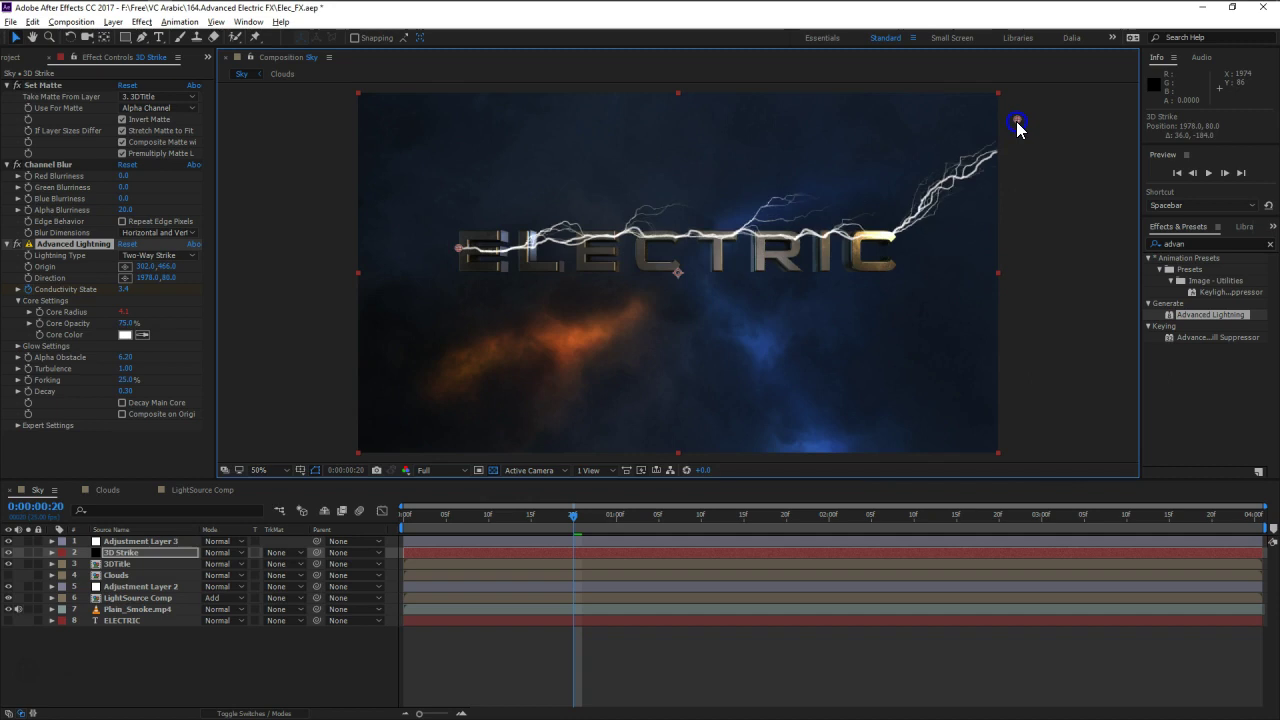
drag(458, 248, 456, 278)
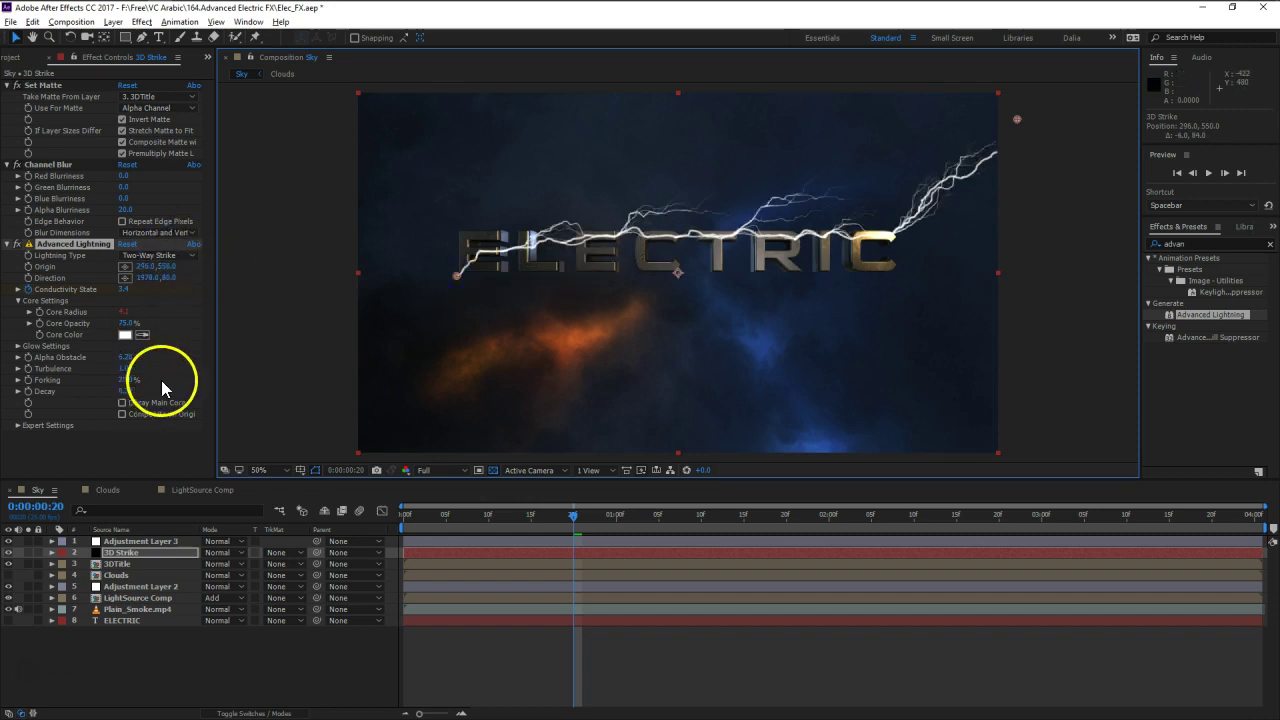
- Set the lightning's Forking to 45%, Decay to 0.22 and Alpha Obstacle to 4.30
drag(126, 380, 125, 392)
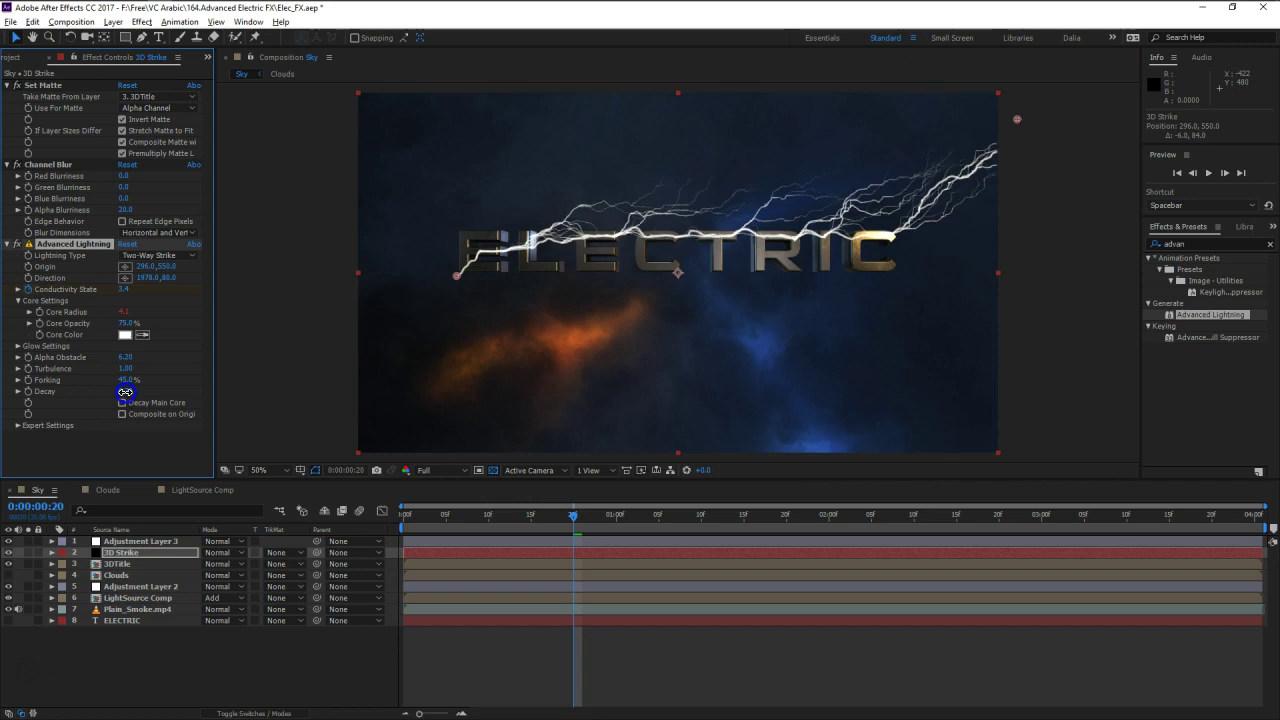
click(131, 370)
mouse_move(126, 357)
mouse_down()
mouse_move(88, 361)
mouse_move(159, 359)
mouse_move(123, 363)
mouse_up()
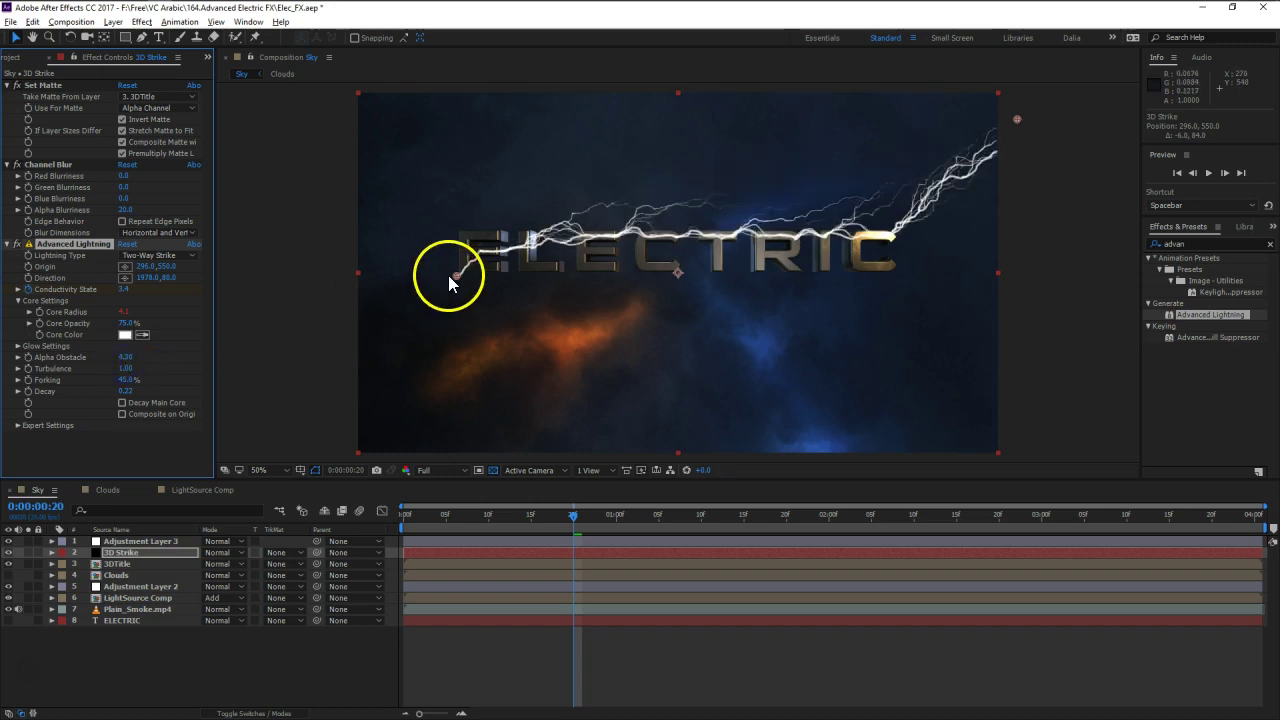
- Move the lightning's Origin to about 300, 556 and its Direction point to about 2074, 546, and deselect the layer
mouse_move(456, 276)
mouse_down()
mouse_move(428, 320)
mouse_move(429, 294)
mouse_move(457, 283)
mouse_up()
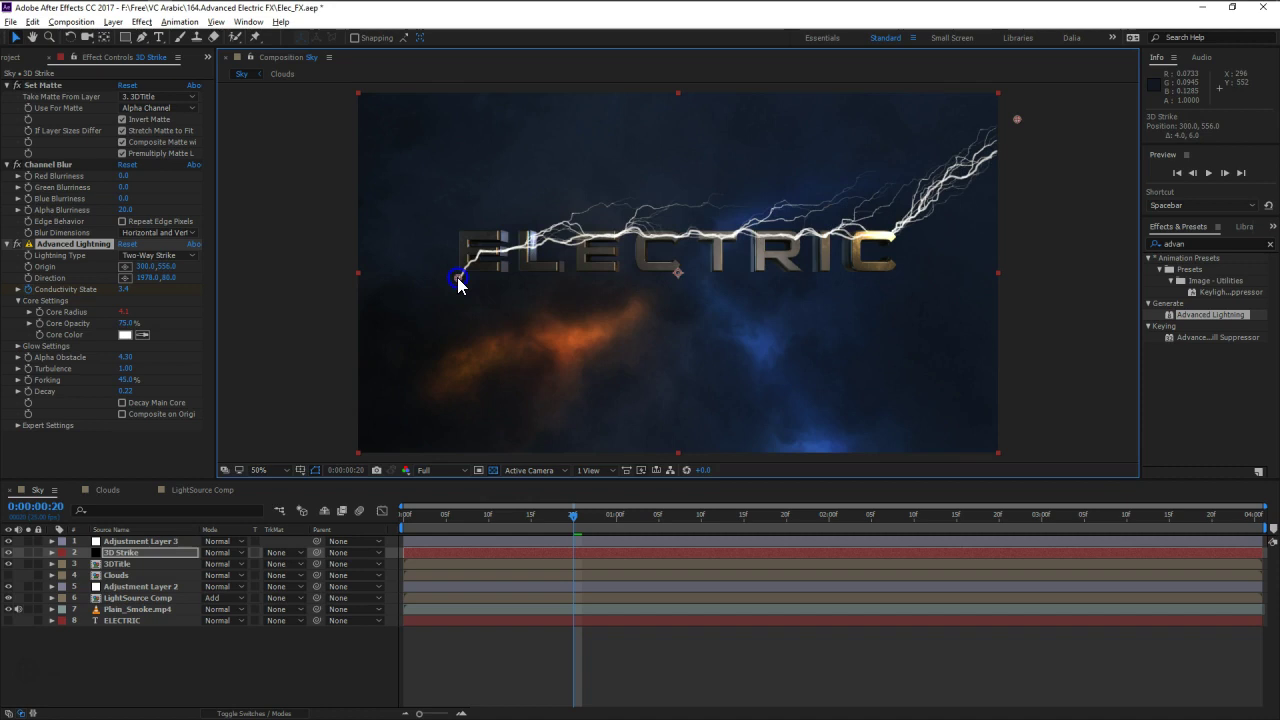
drag(1017, 120, 1050, 282)
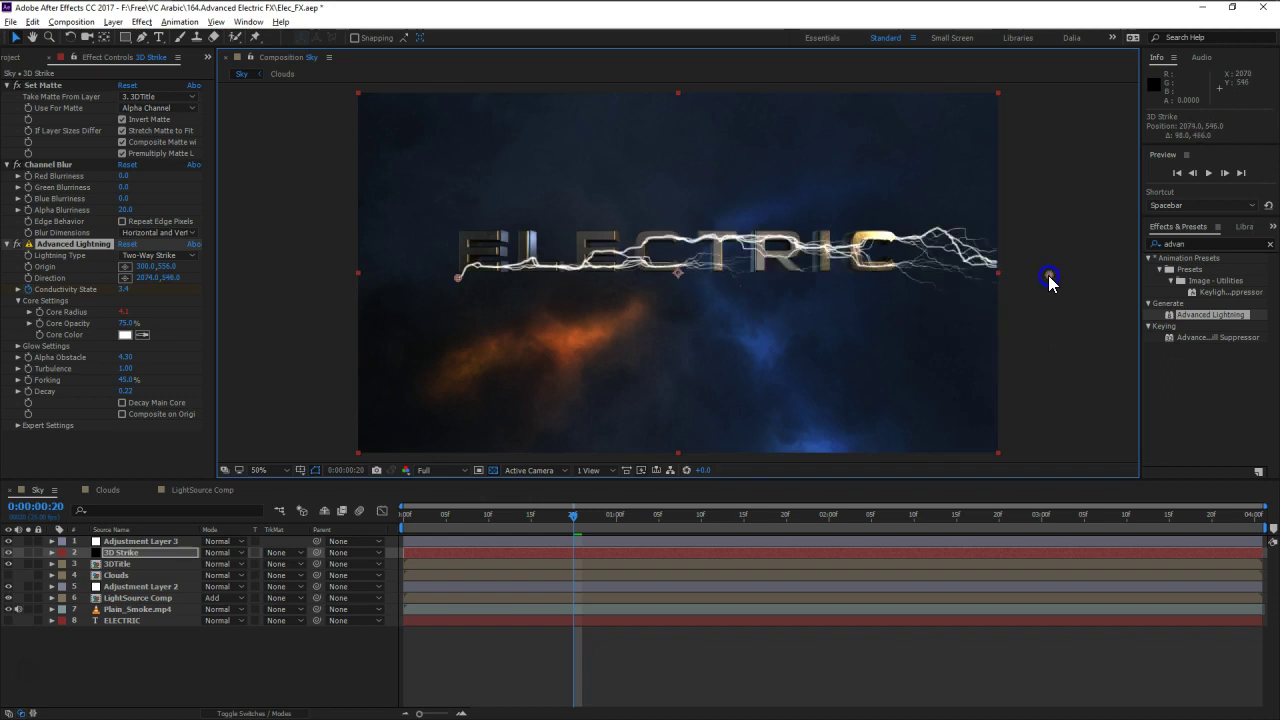
click(262, 651)
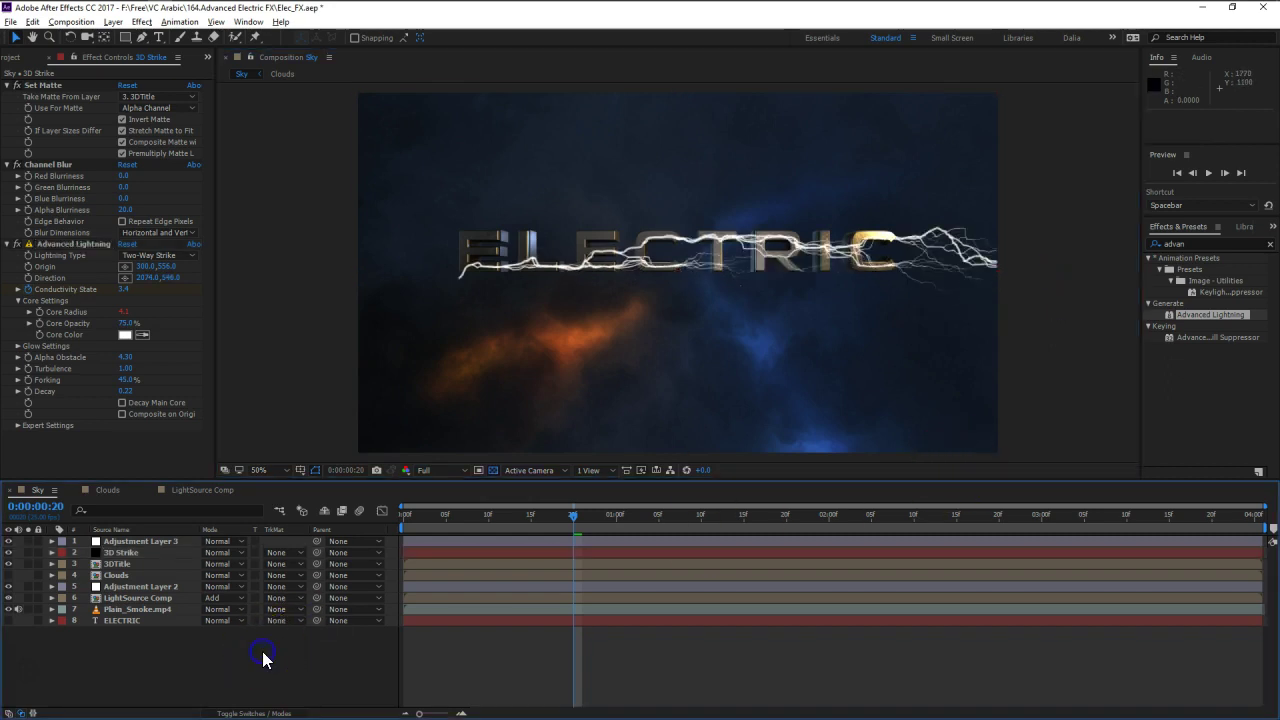
- Change the Core Color of 3D Strike's Advanced Lightning to an orange-red, about EC4214
click(120, 556)
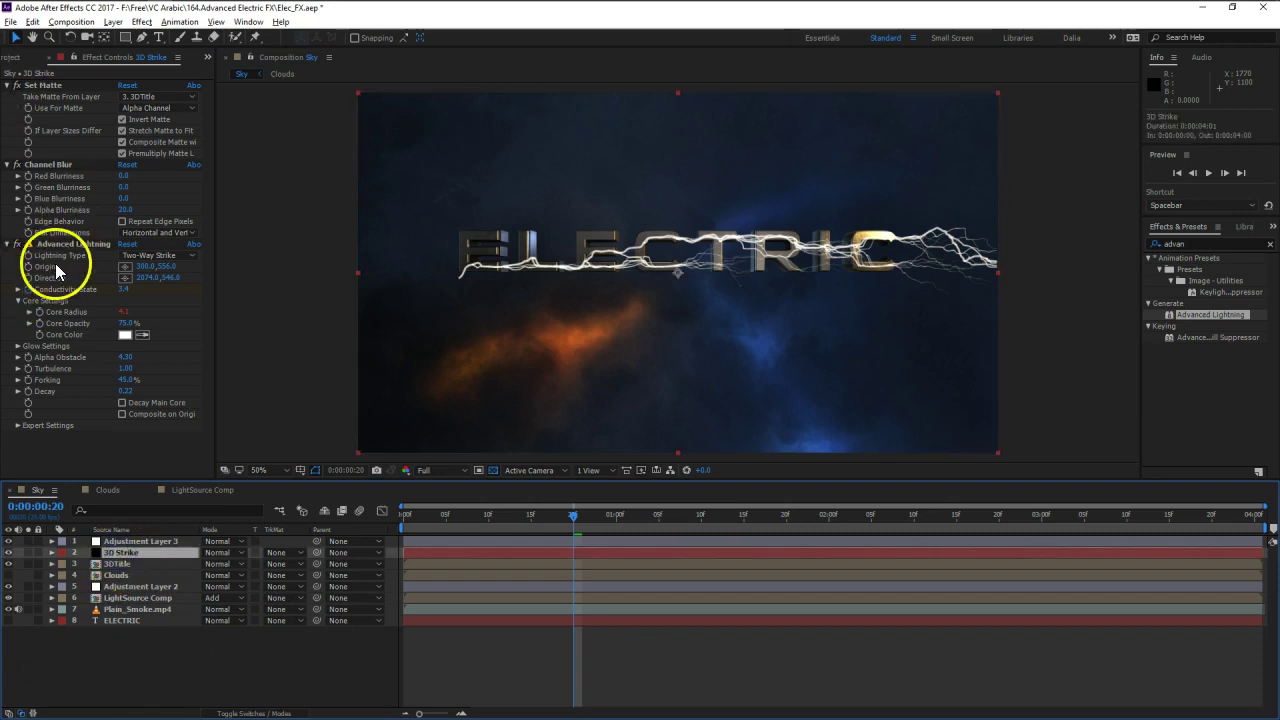
click(125, 334)
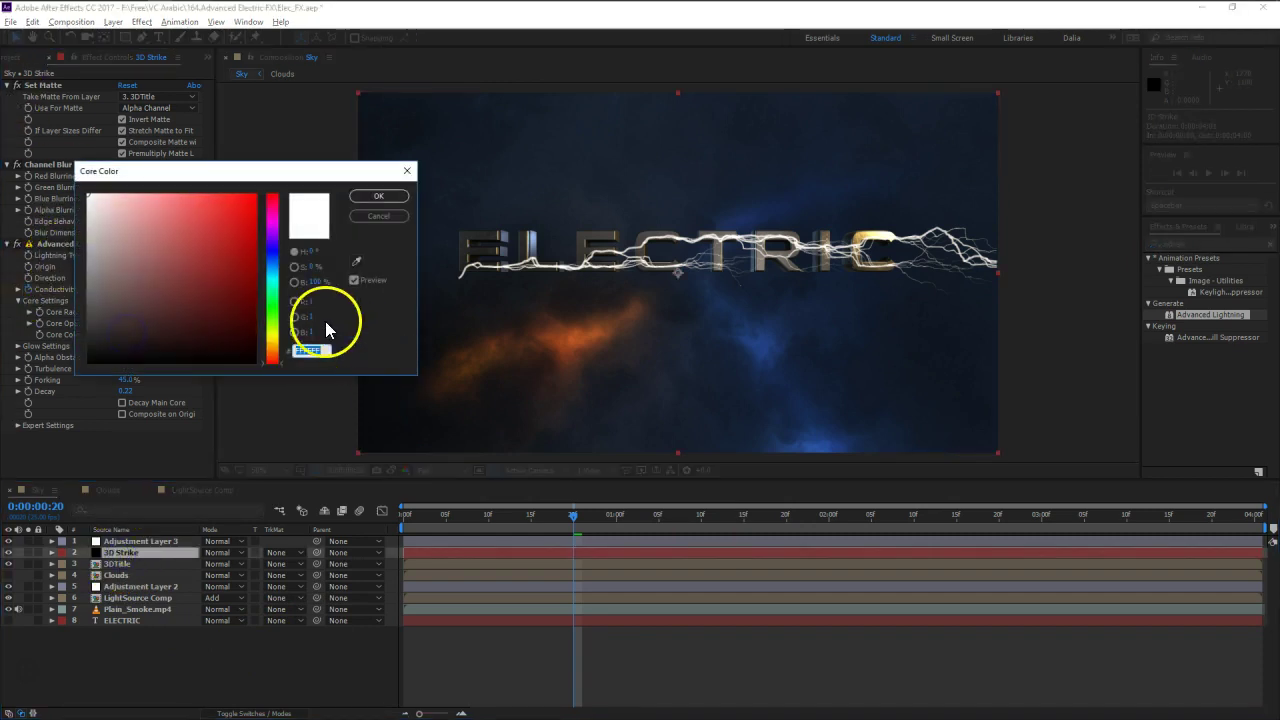
mouse_move(276, 342)
mouse_down()
mouse_move(274, 322)
mouse_move(274, 348)
mouse_up()
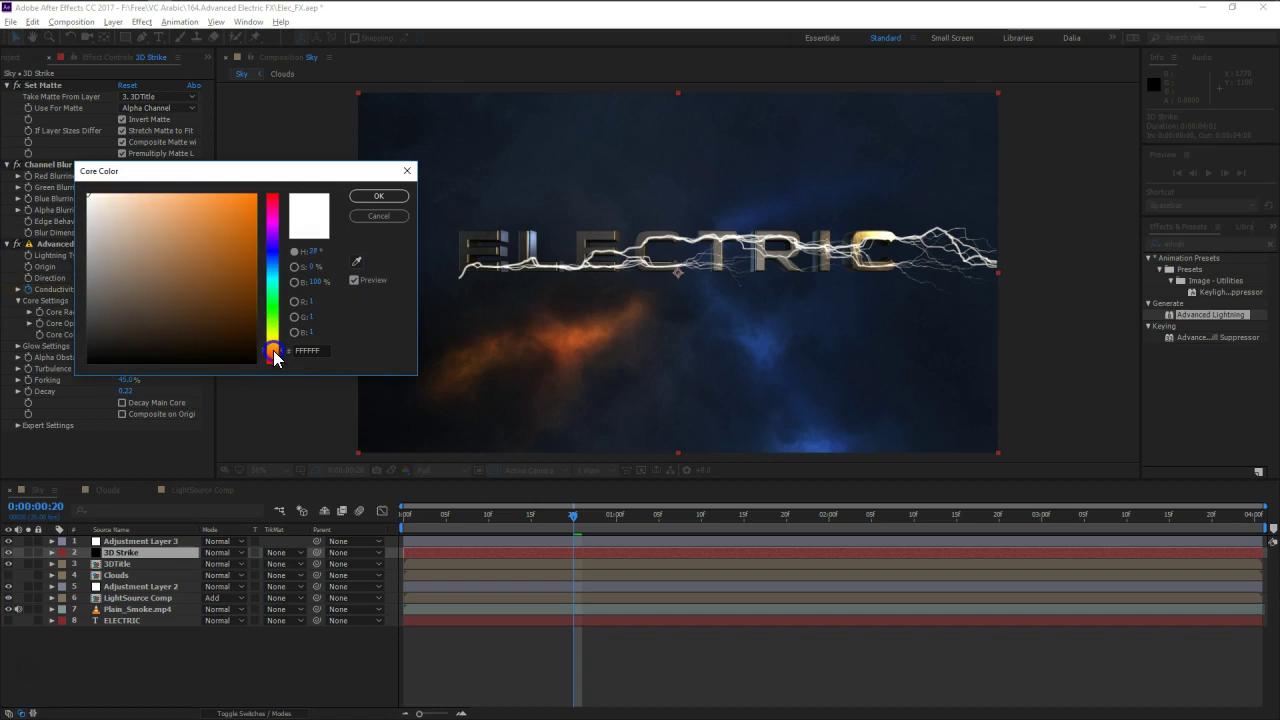
drag(247, 218, 241, 206)
drag(274, 349, 274, 362)
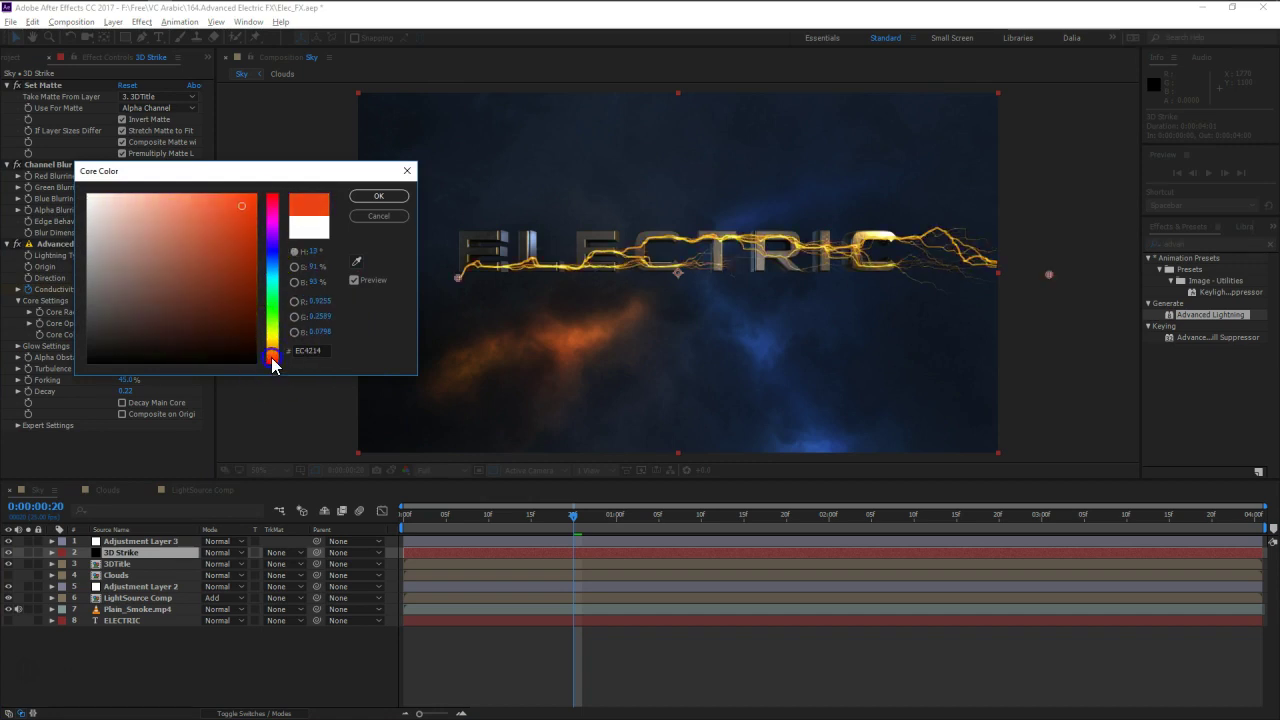
click(378, 195)
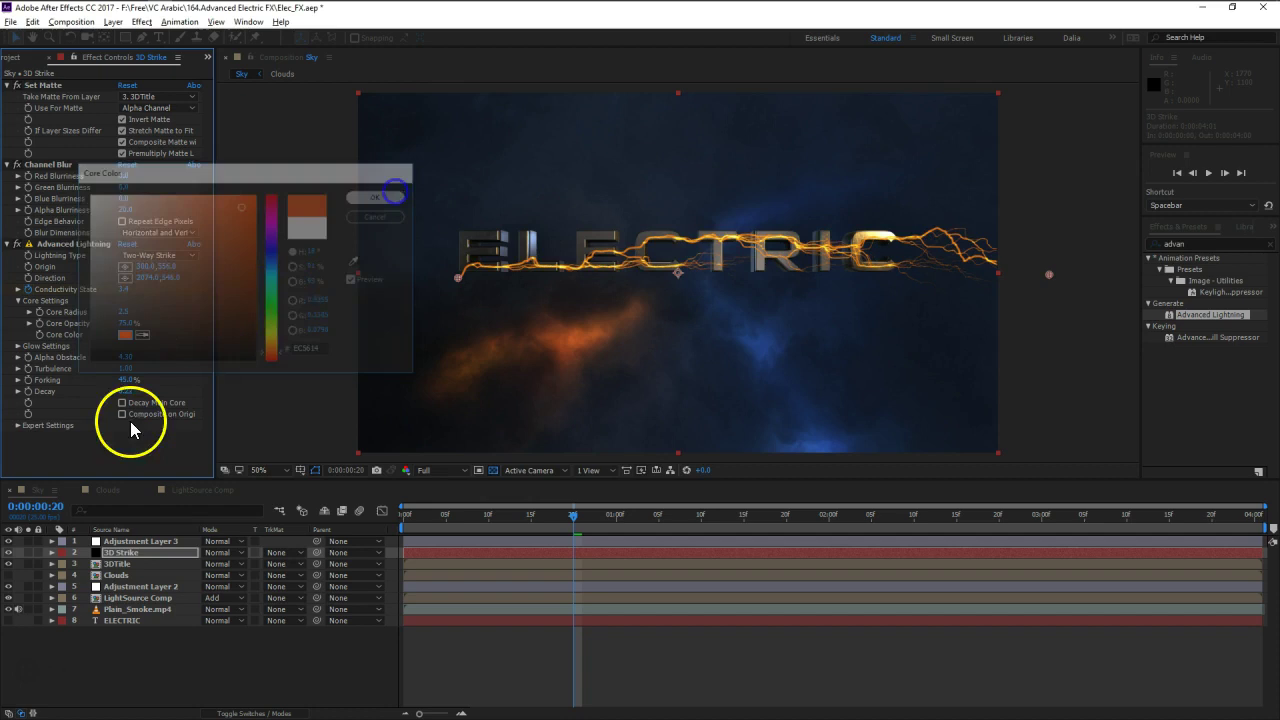
- Collapse the settings of 3D Strike's three effects and apply the Glow effect to the layer
click(7, 244)
click(7, 164)
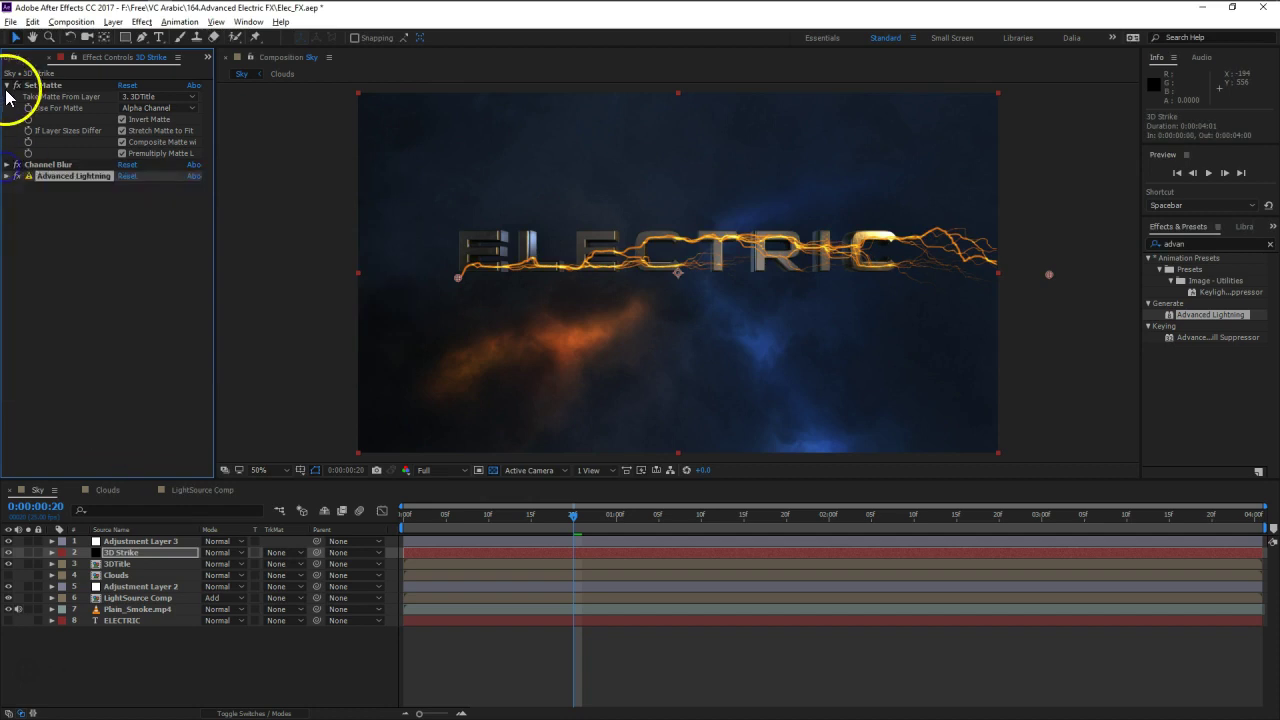
click(7, 85)
click(133, 556)
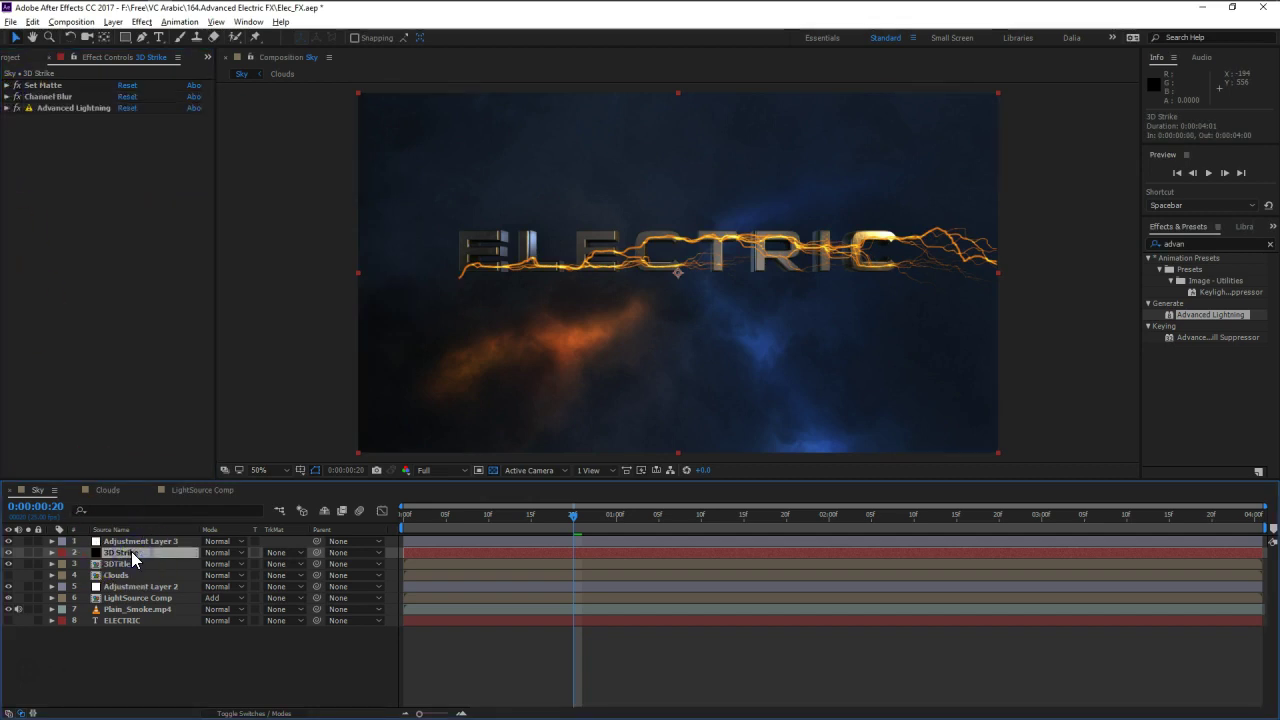
key(ctrl+space)
text(glow)
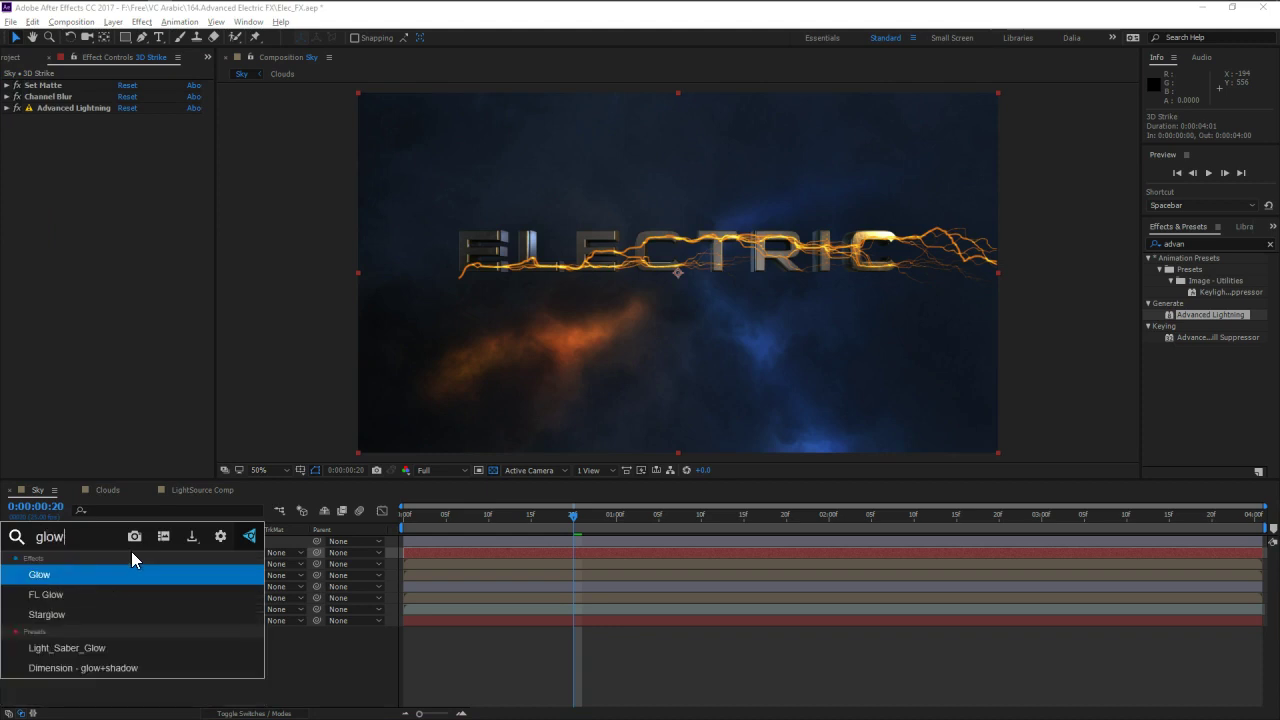
key(Return)
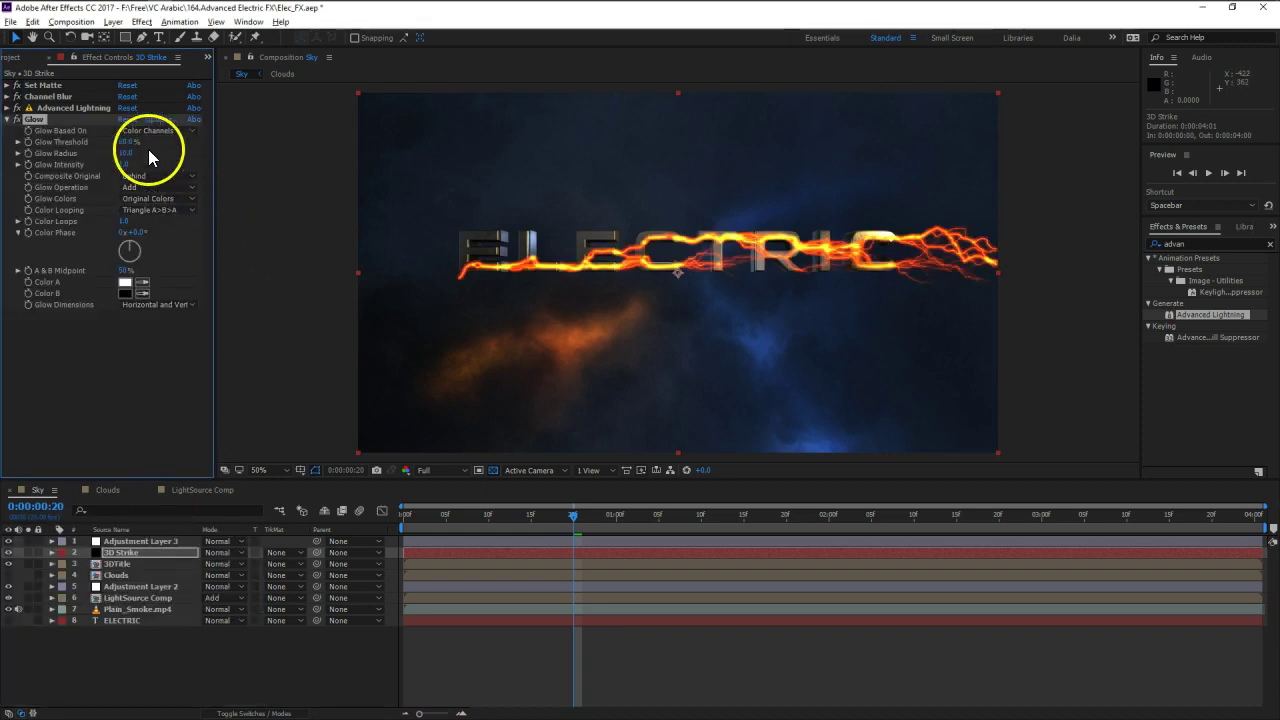
- Set 3D Strike's Glow Threshold to 0%, Glow Radius to 44 and Glow Intensity to 0.1
click(127, 142)
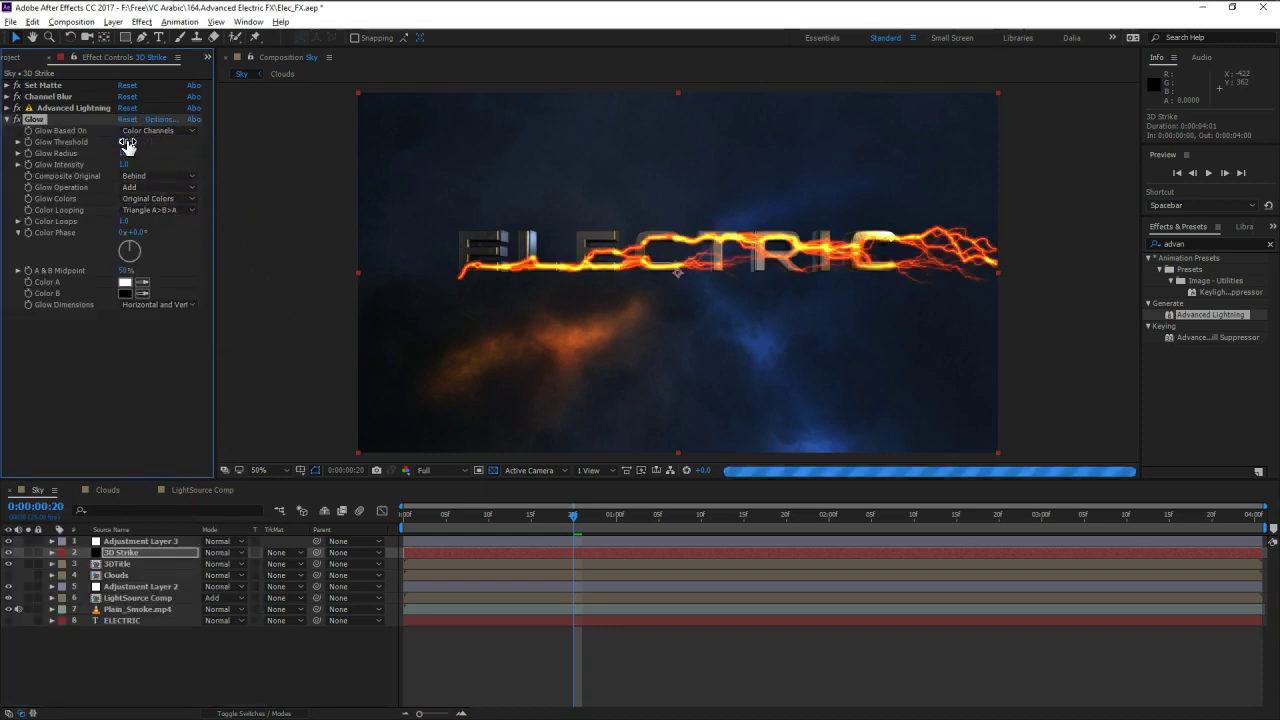
text(0)
click(126, 145)
drag(135, 155, 147, 155)
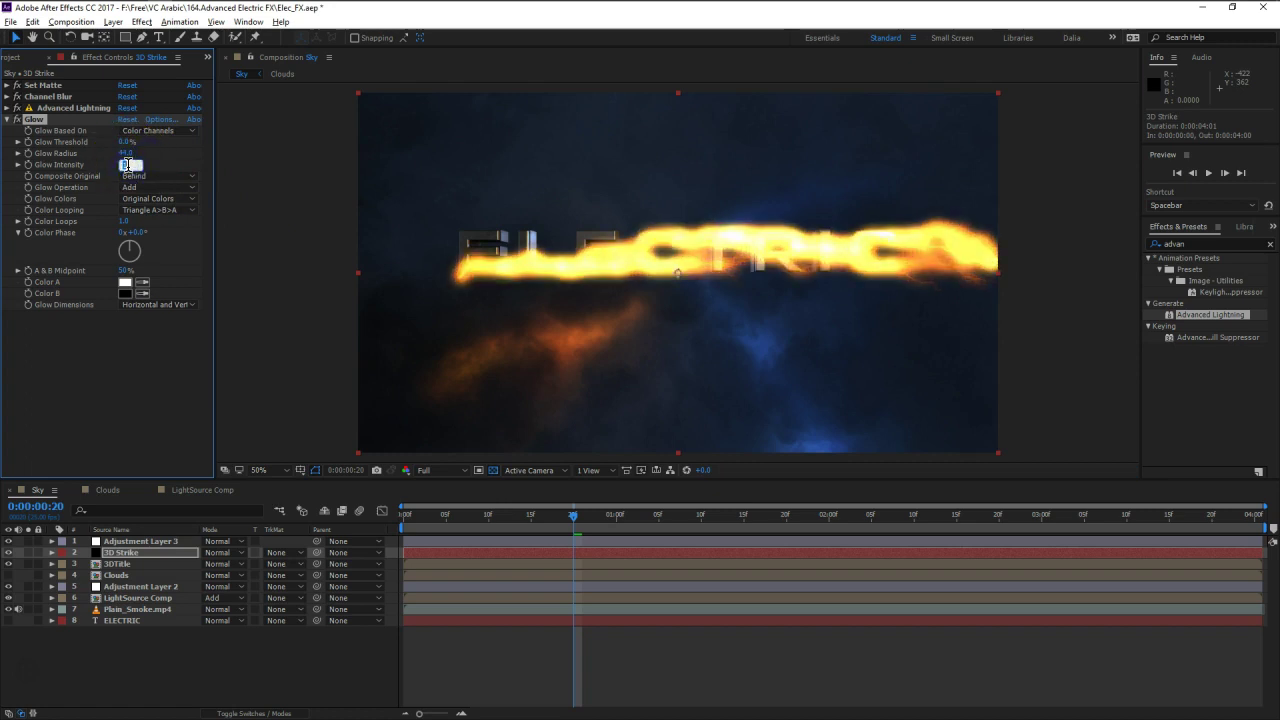
click(126, 204)
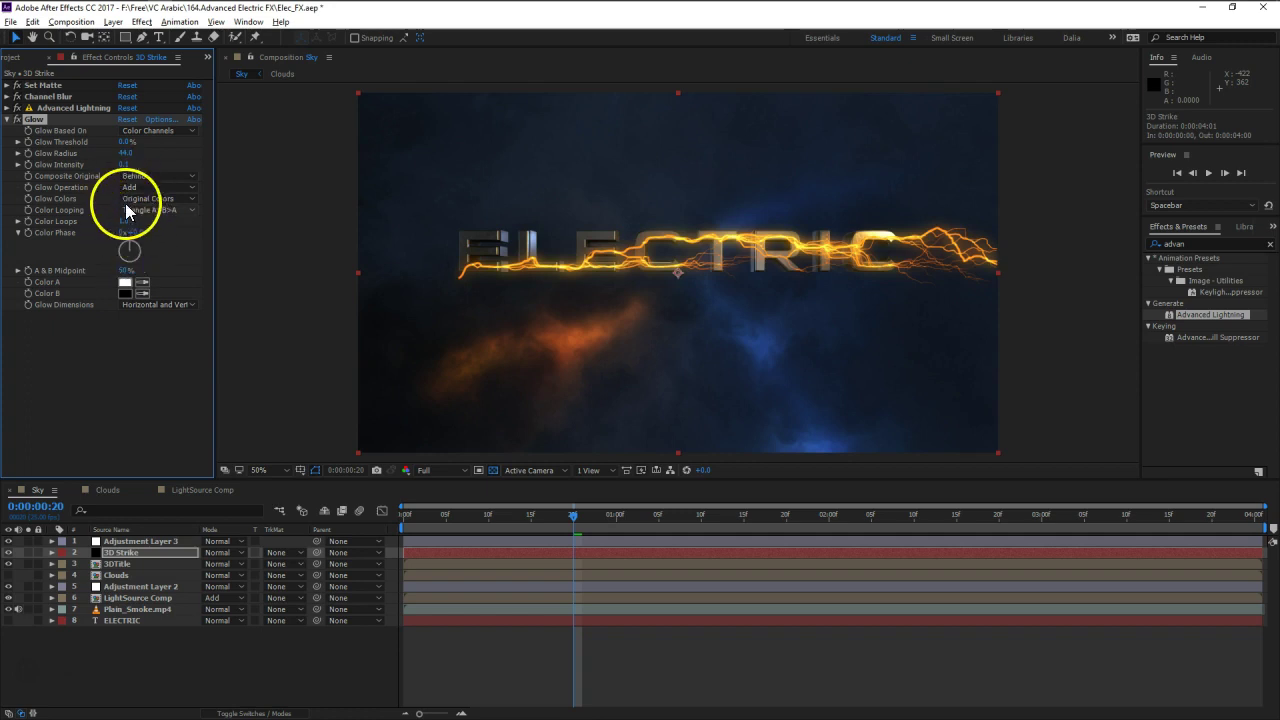
click(128, 158)
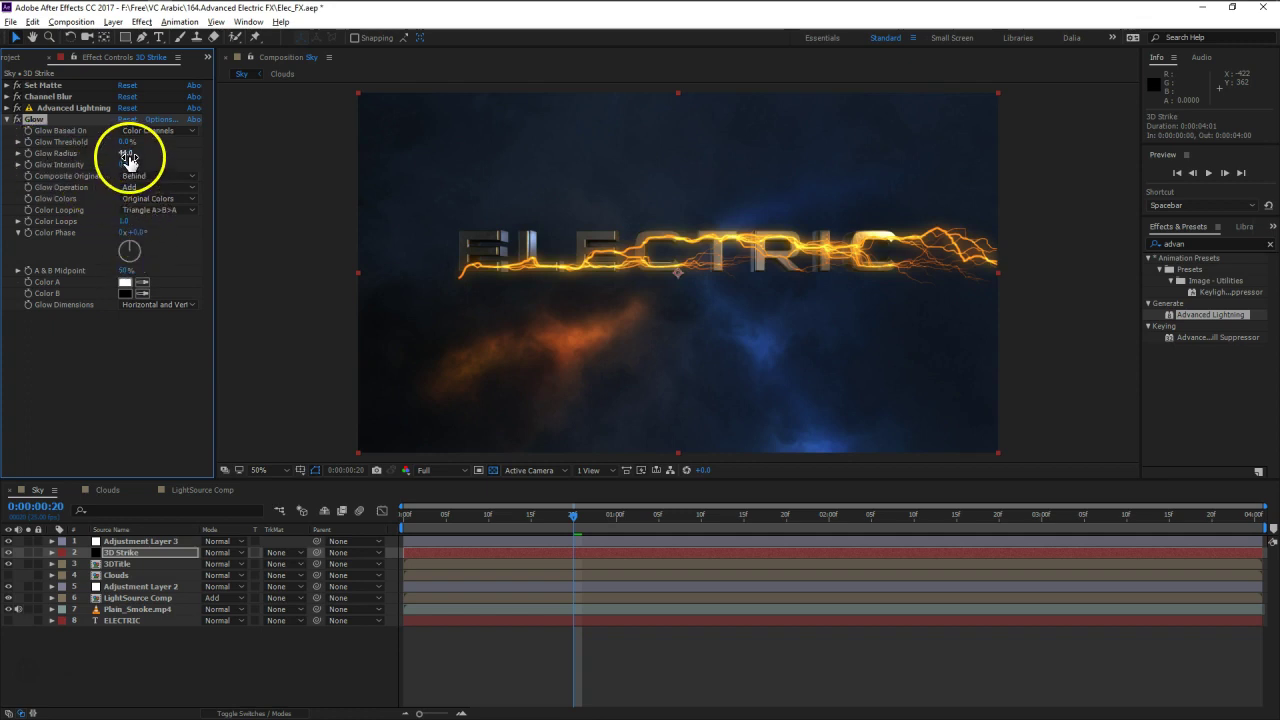
- Duplicate the Glow effect on 3D Strike and set the copy's Glow Radius to 155
key(ctrl+d)
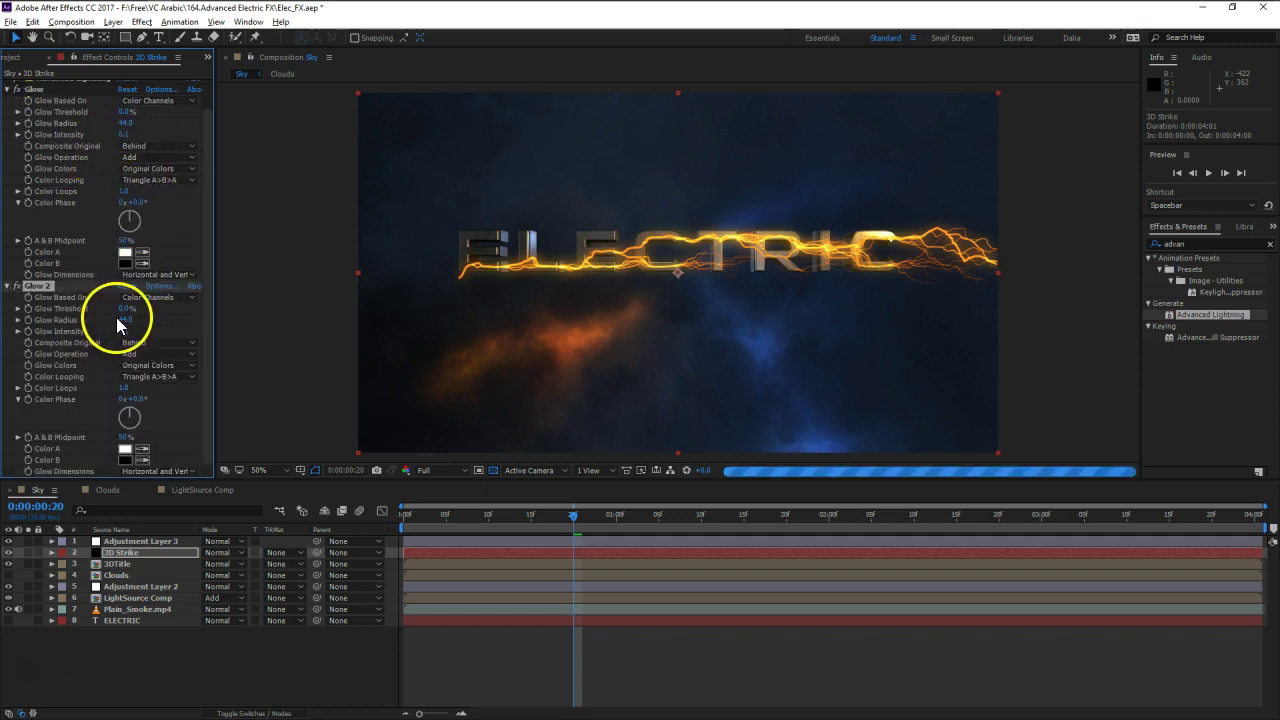
click(128, 319)
text(138)
key(Return)
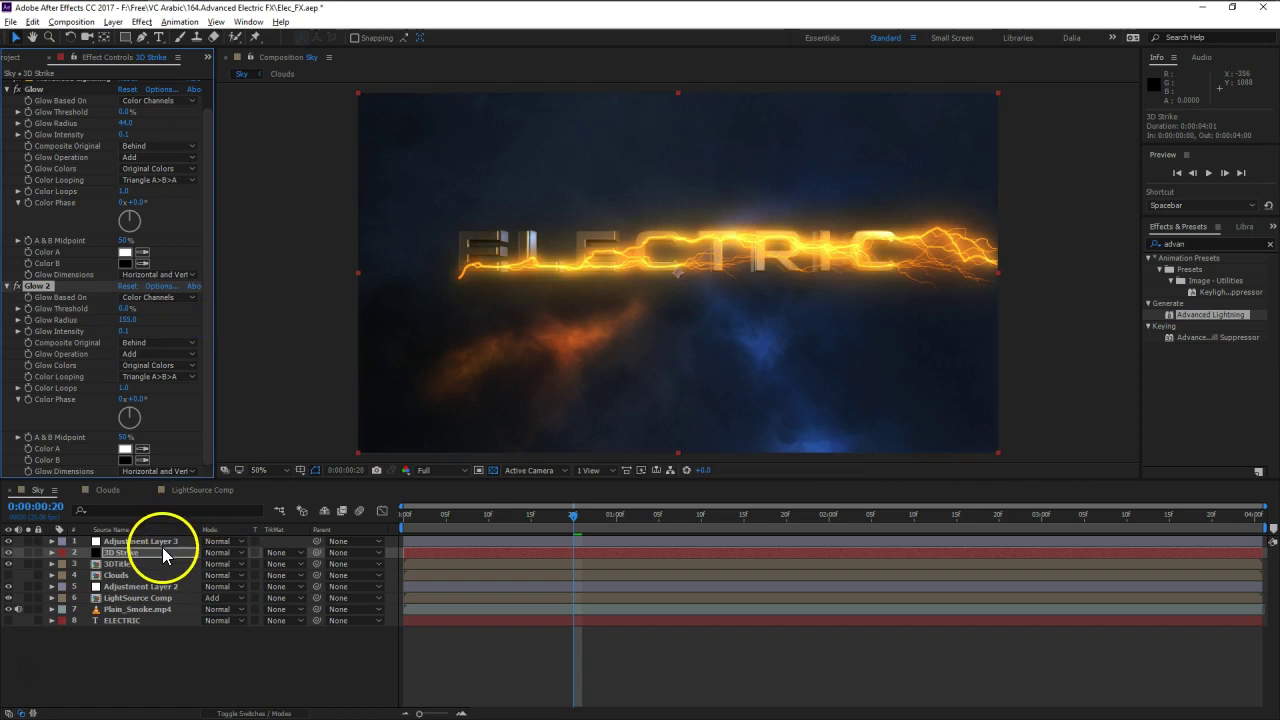
- Set the 3D Strike layer's blending mode to Add and raise Glow 2's Glow Radius to 217
click(209, 554)
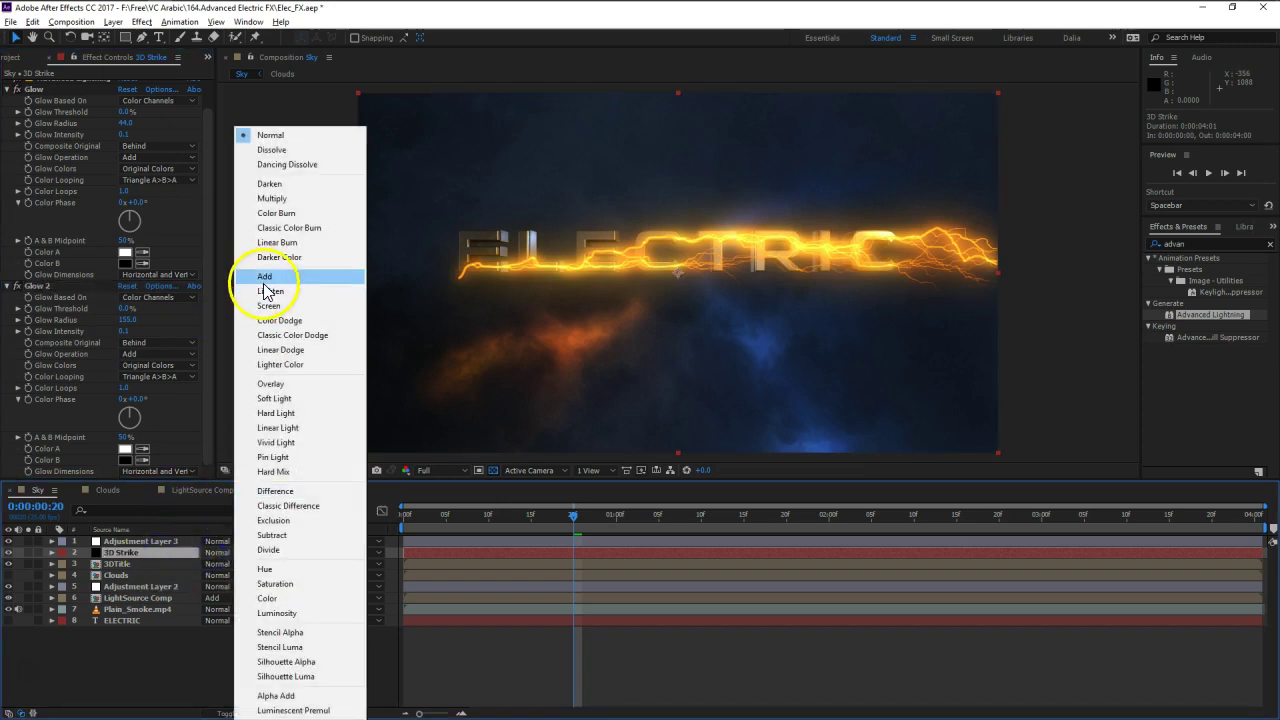
click(264, 277)
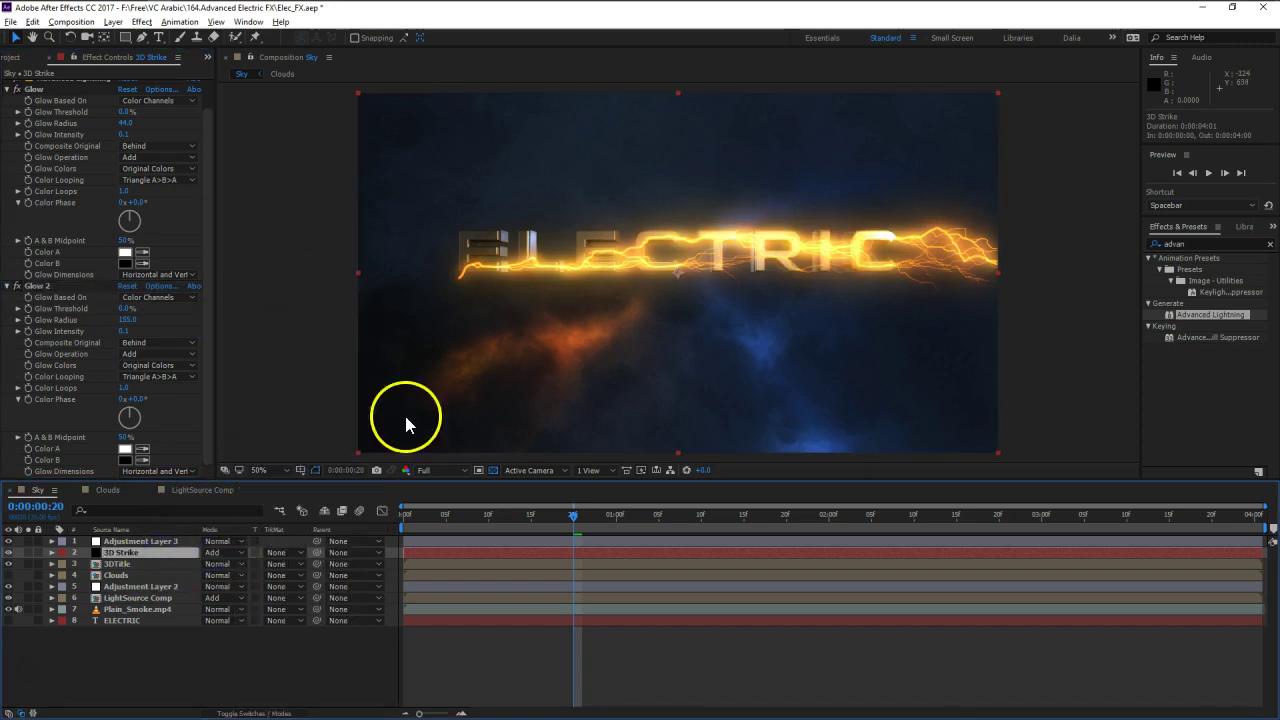
click(233, 673)
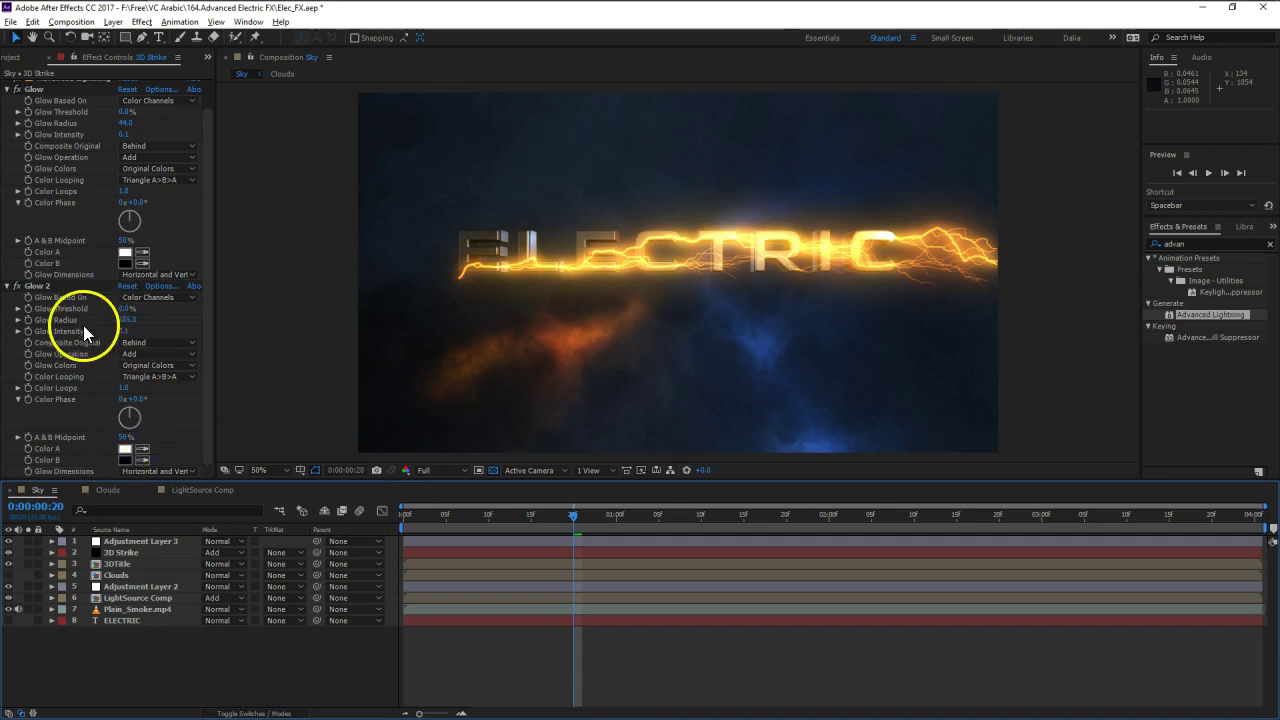
drag(125, 320, 167, 319)
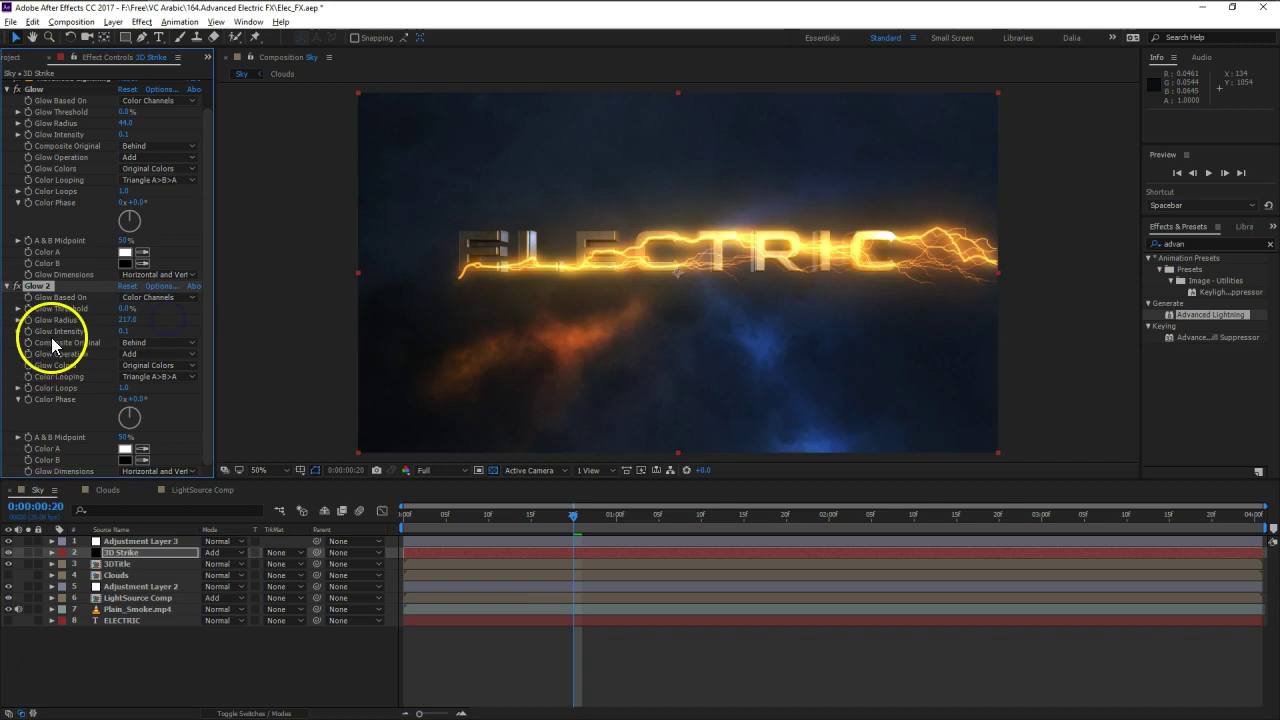
click(133, 551)
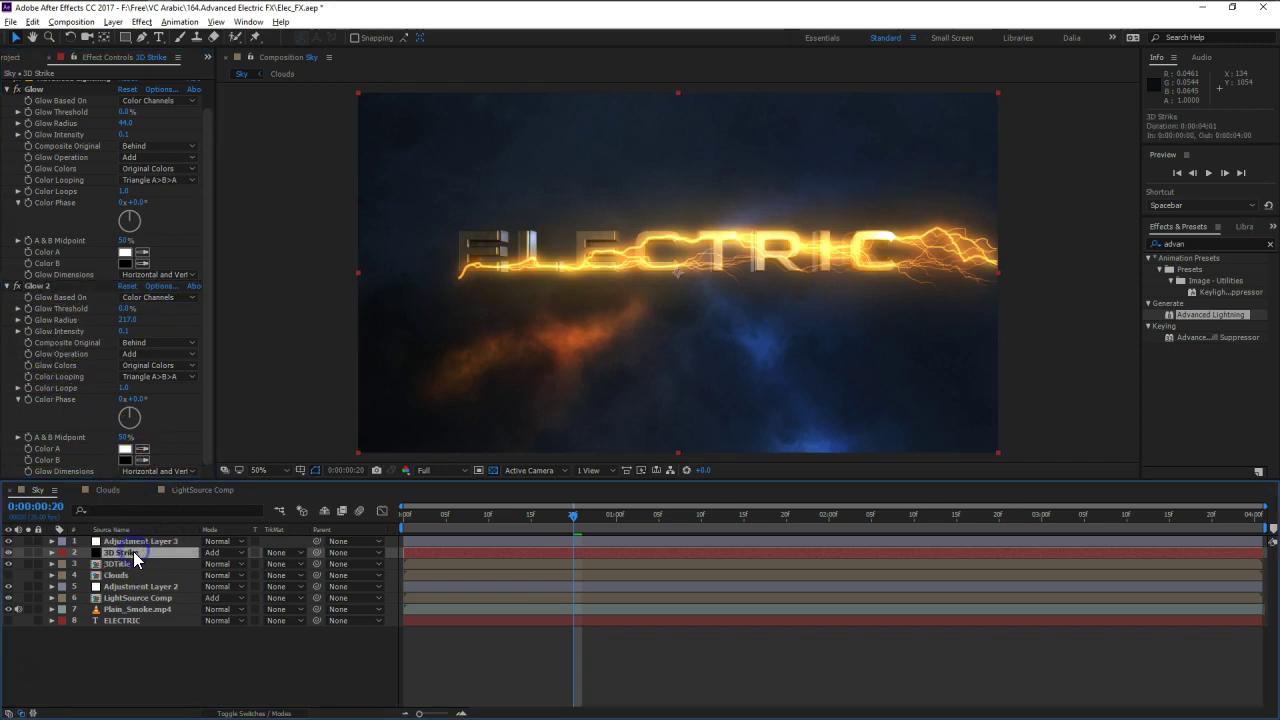
key(ctrl+space)
text(expo)
click(143, 572)
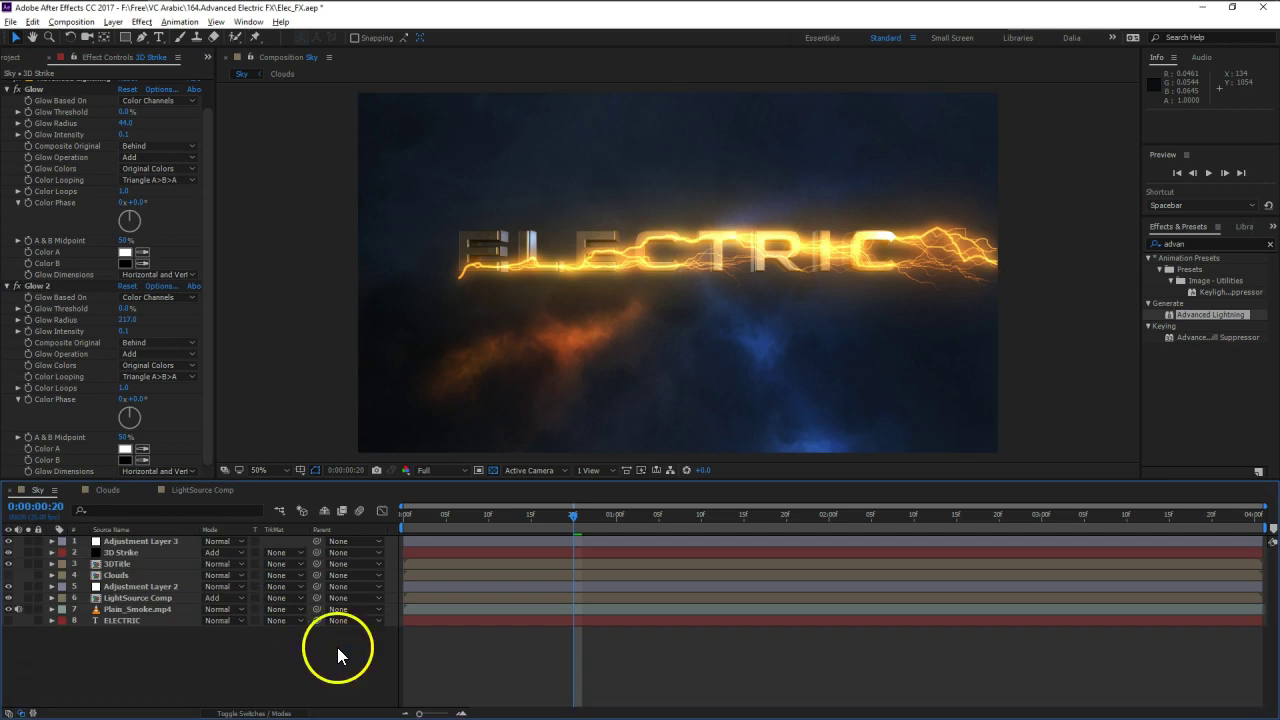
scroll(209, 300, up, 1)
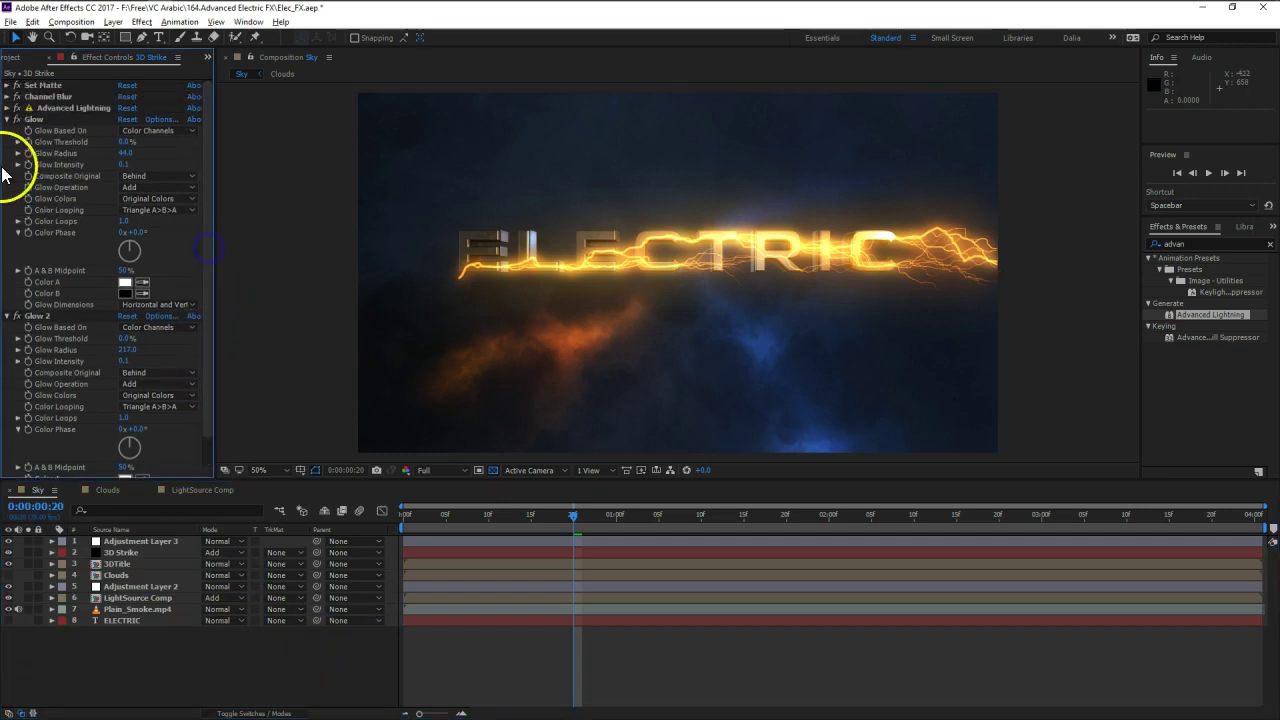
- Solo the 3D Strike layer and apply the Solid Composite effect to it
click(123, 555)
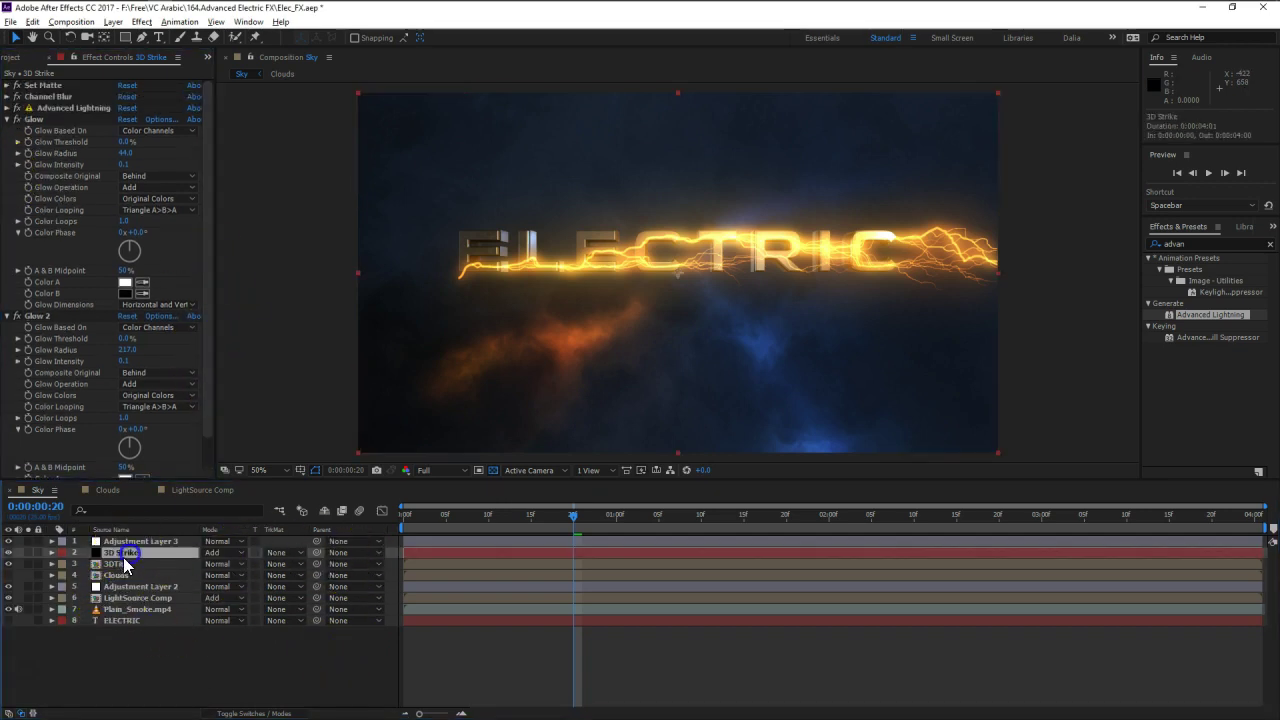
click(28, 553)
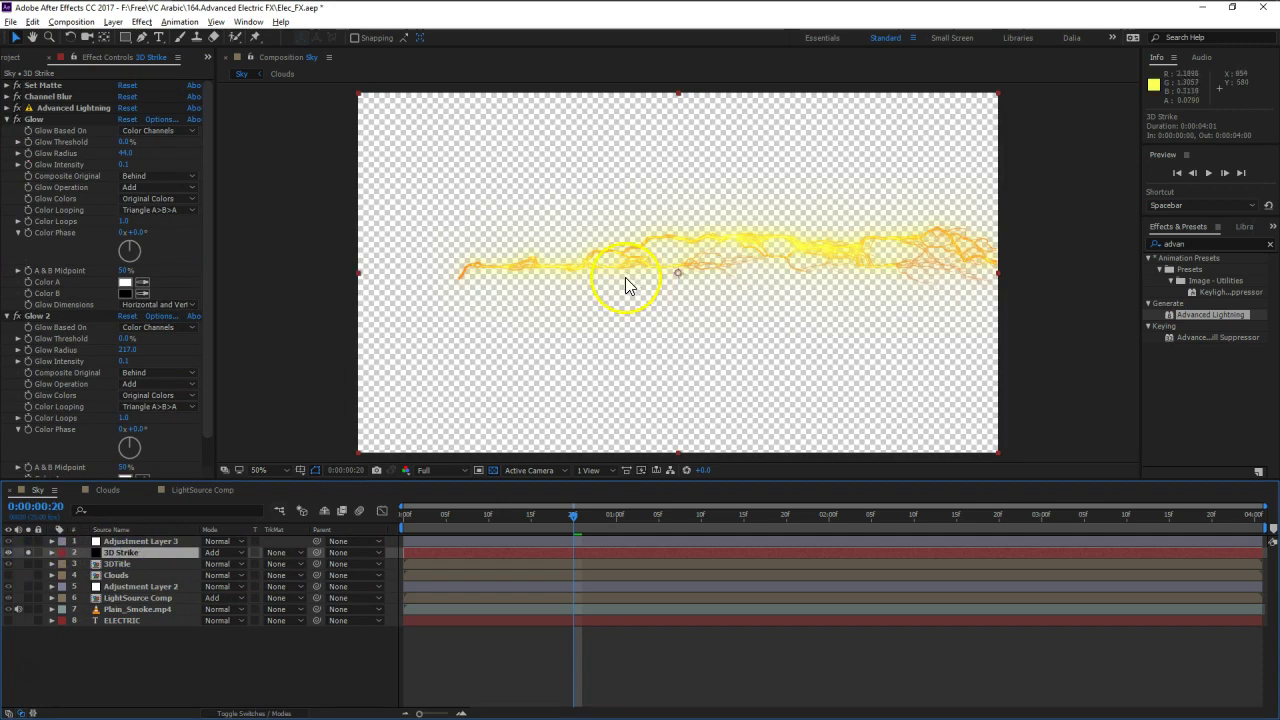
key(ctrl+space)
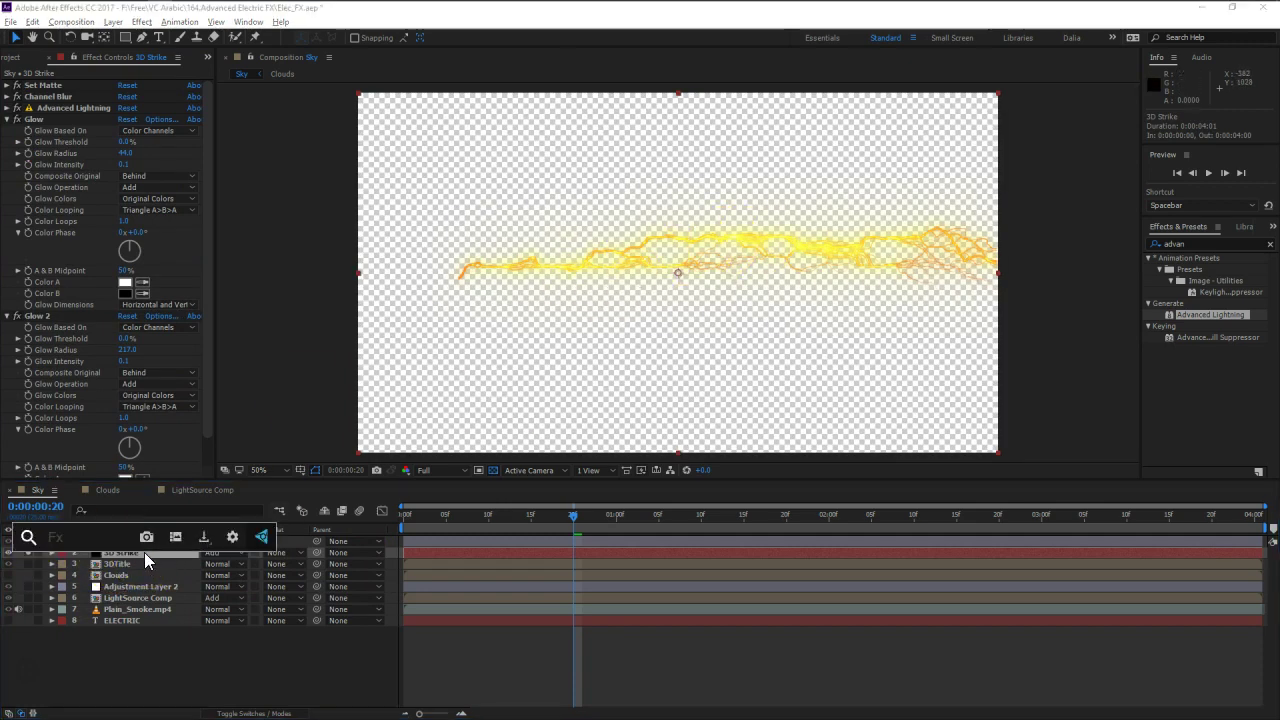
text(solid)
click(144, 575)
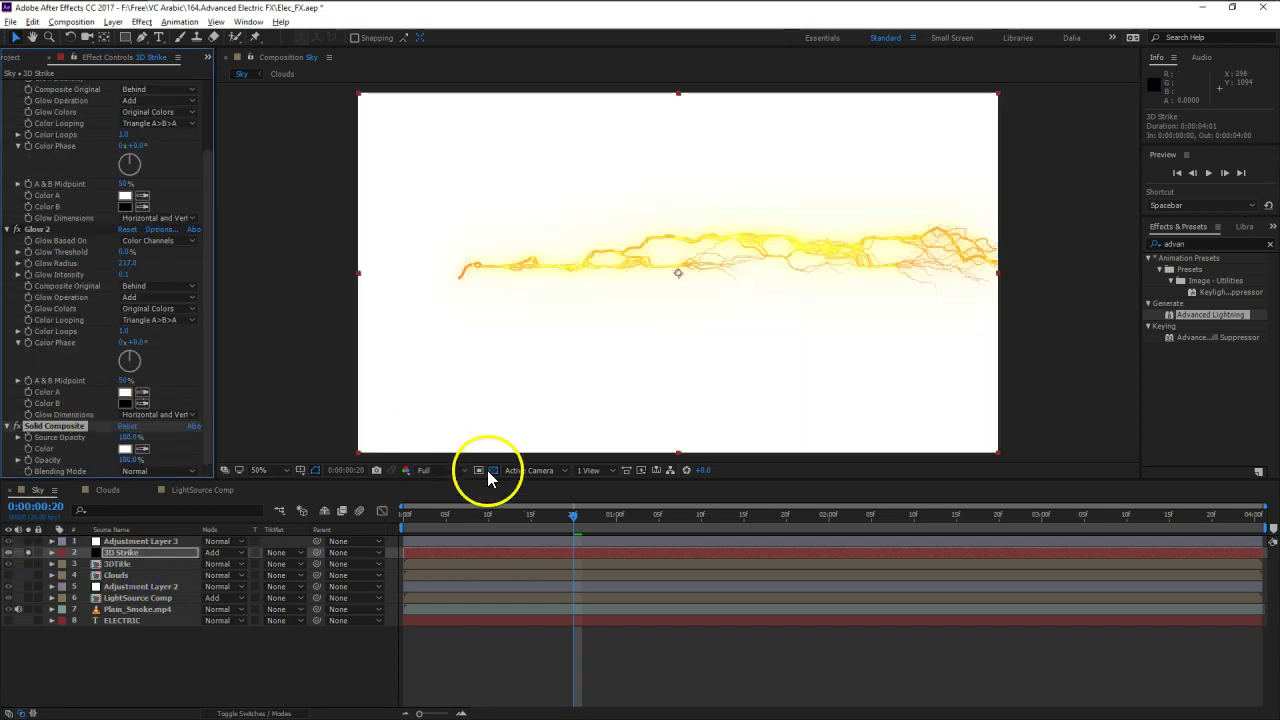
- Set Solid Composite's Color to black (000000) and move the effect between Glow and Glow 2, ending the layer's solo
click(125, 448)
drag(177, 334, 88, 362)
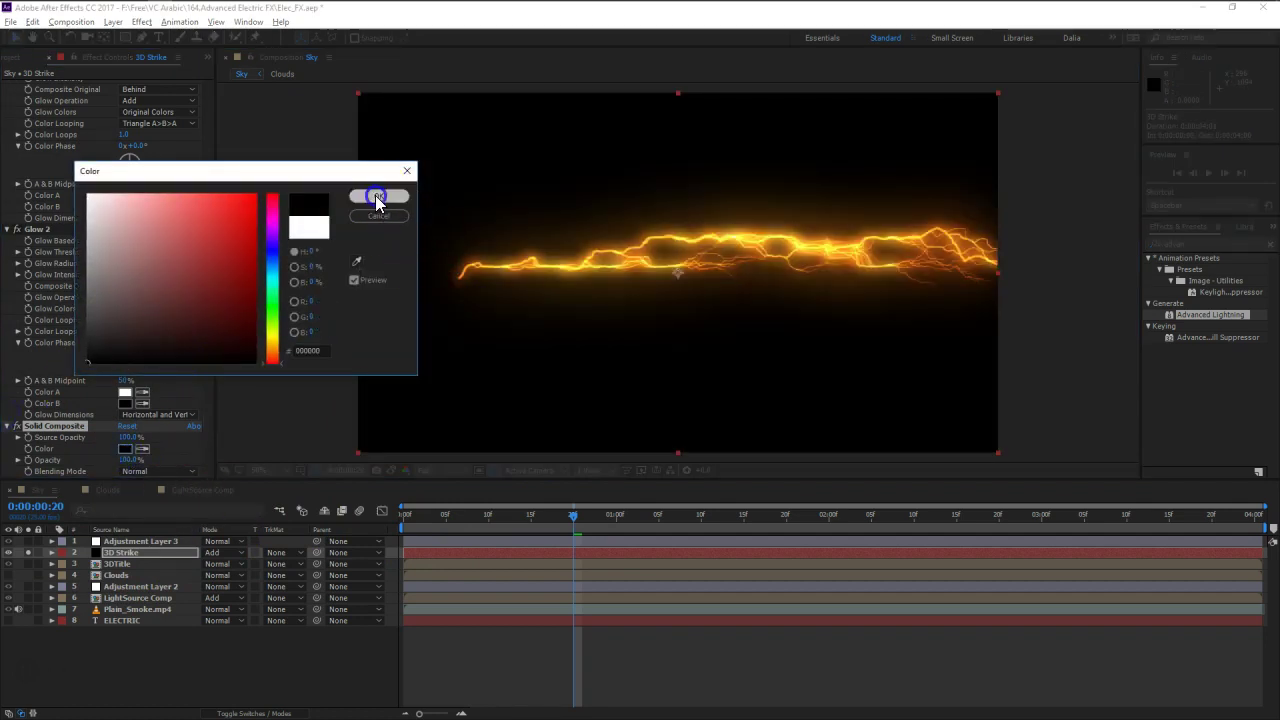
click(375, 195)
drag(55, 425, 62, 227)
click(28, 552)
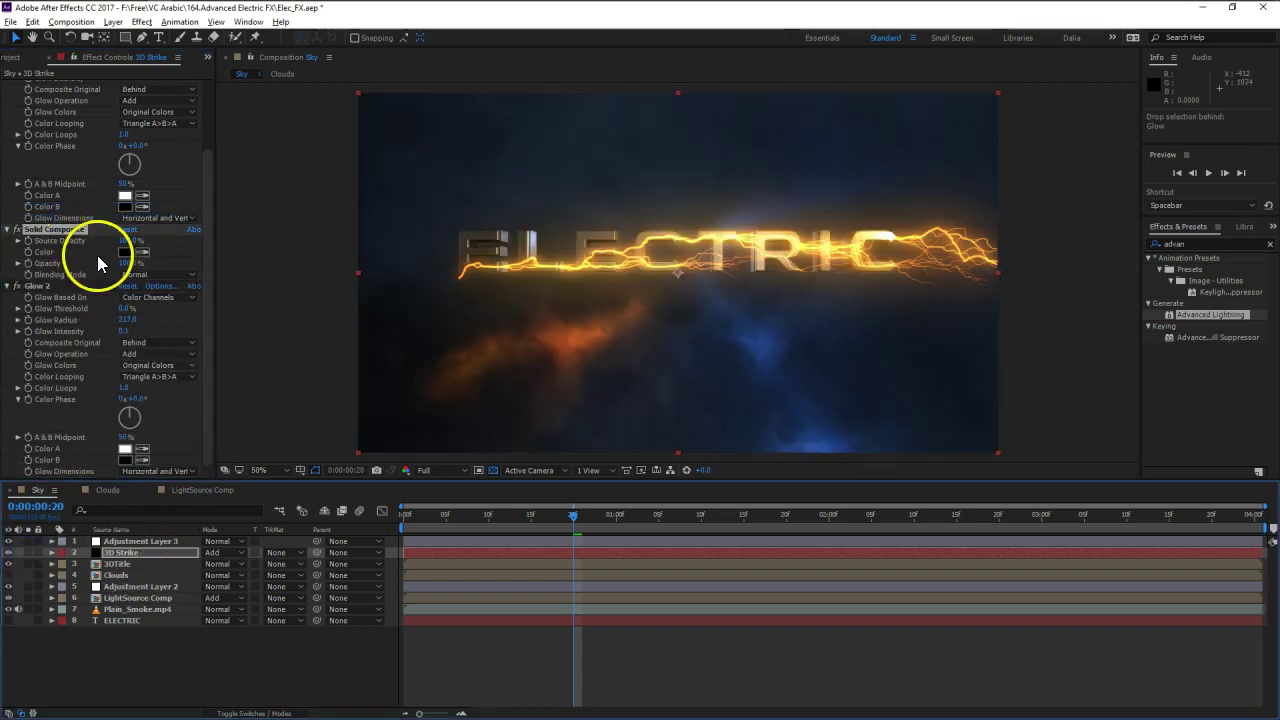
- Compare the lightning's look with the Solid Composite effect switched off and on
click(17, 230)
click(17, 230)
click(17, 230)
click(17, 230)
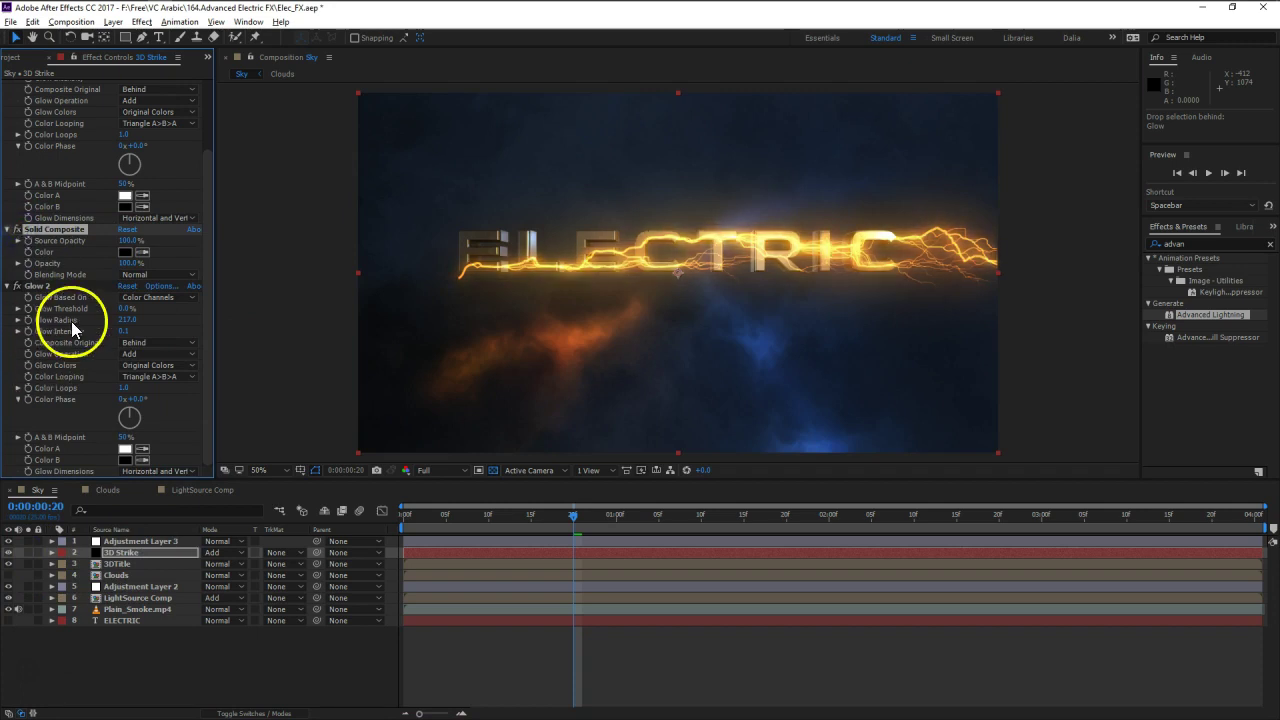
- Set Glow 2's Glow Radius to 109, then duplicate it and set the copy's Glow Radius to 387
drag(125, 319, 57, 319)
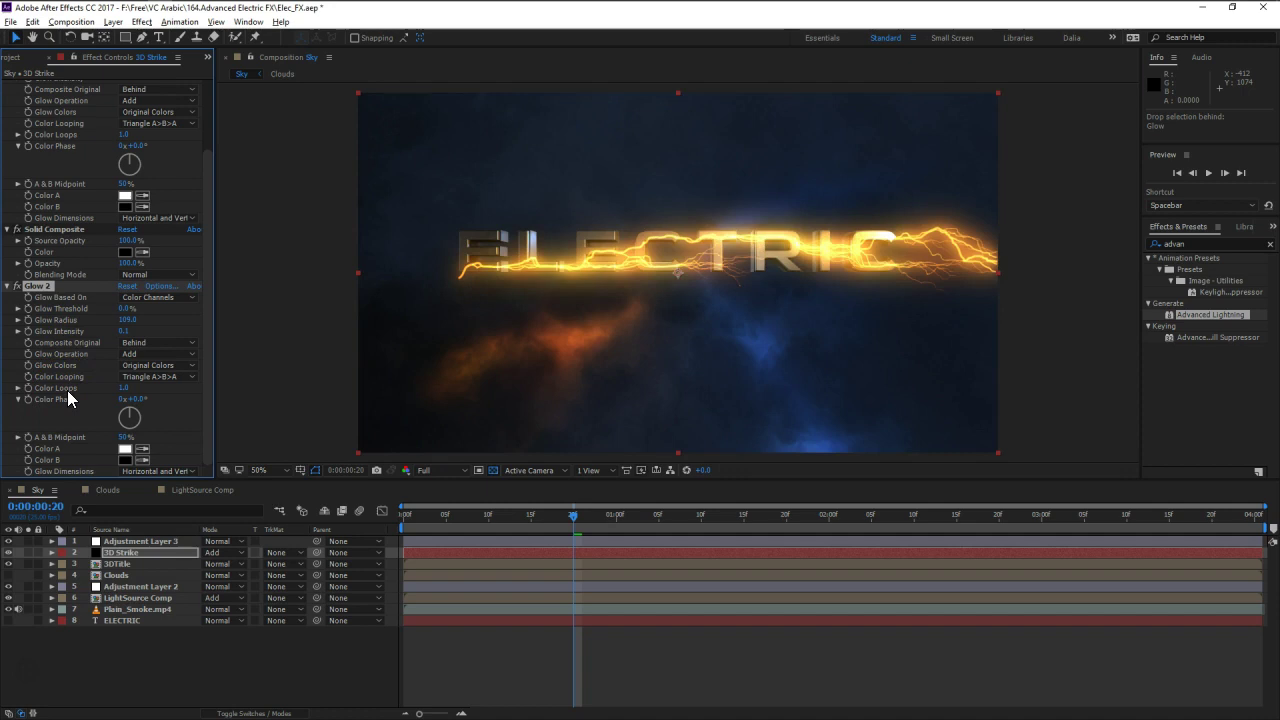
key(ctrl+d)
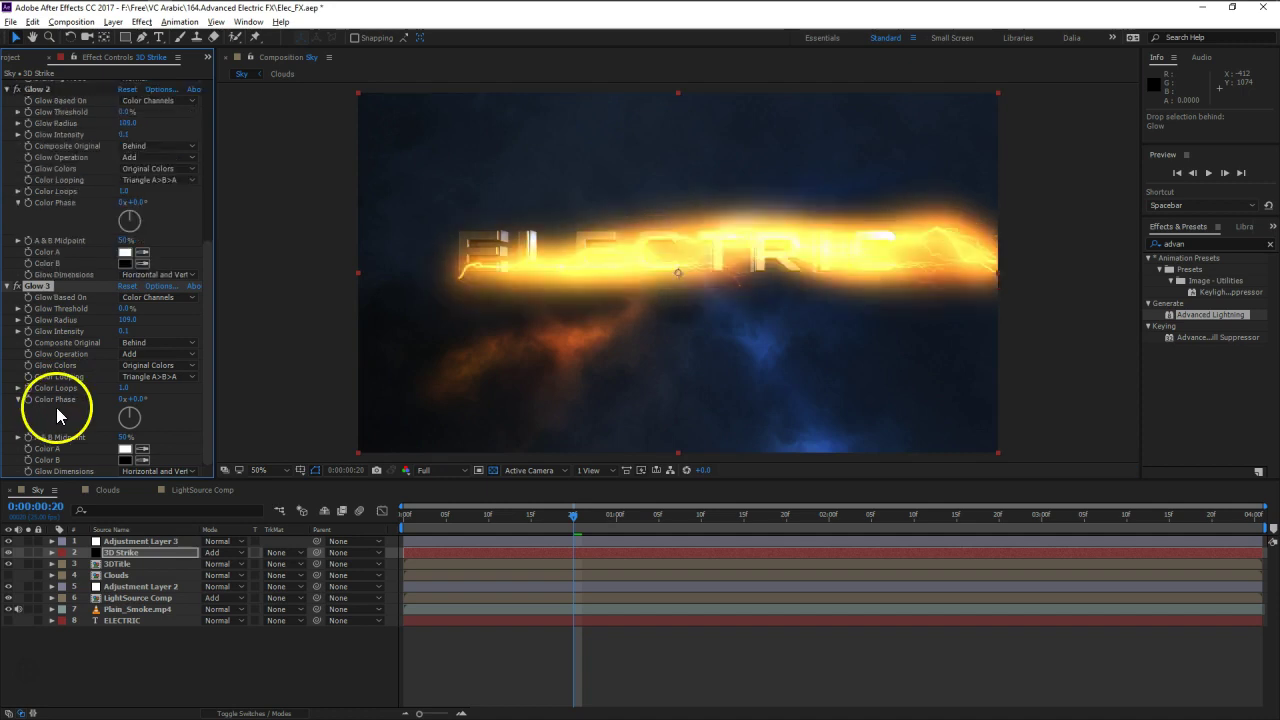
drag(128, 319, 294, 315)
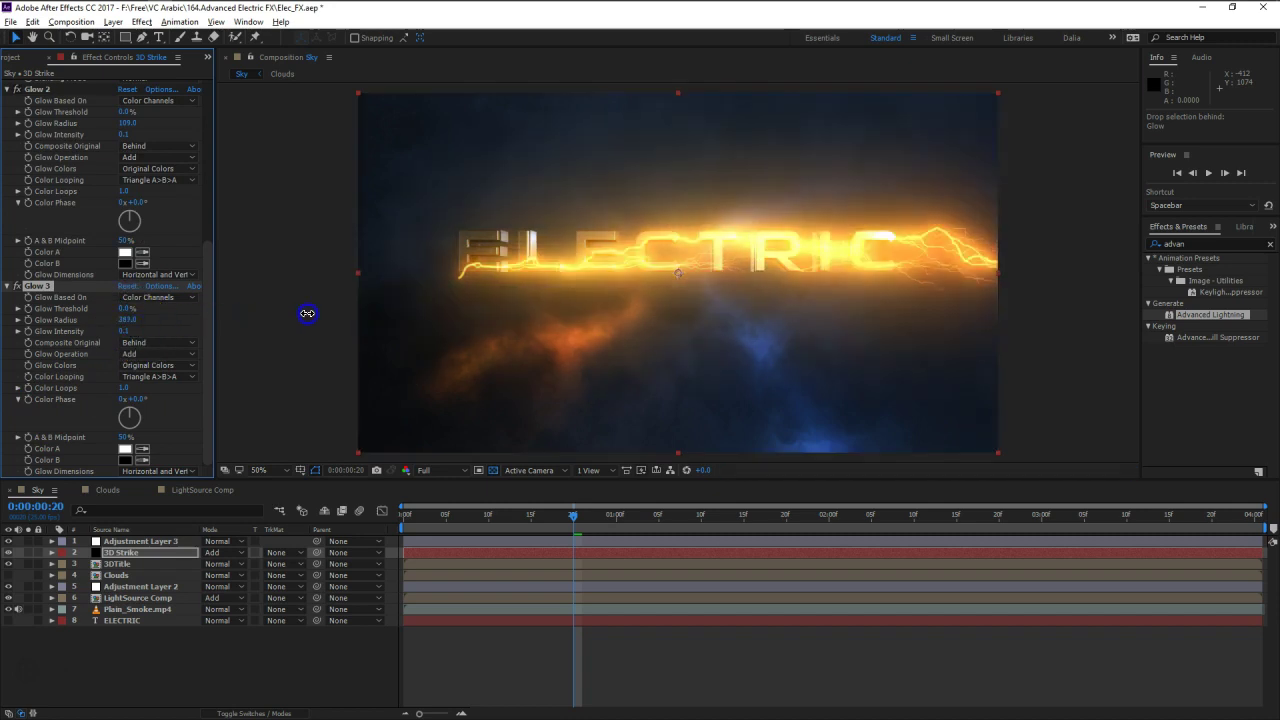
- Change the Core Color of 3D Strike's Advanced Lightning to a redder orange, about EC4714
scroll(109, 278, up, 5)
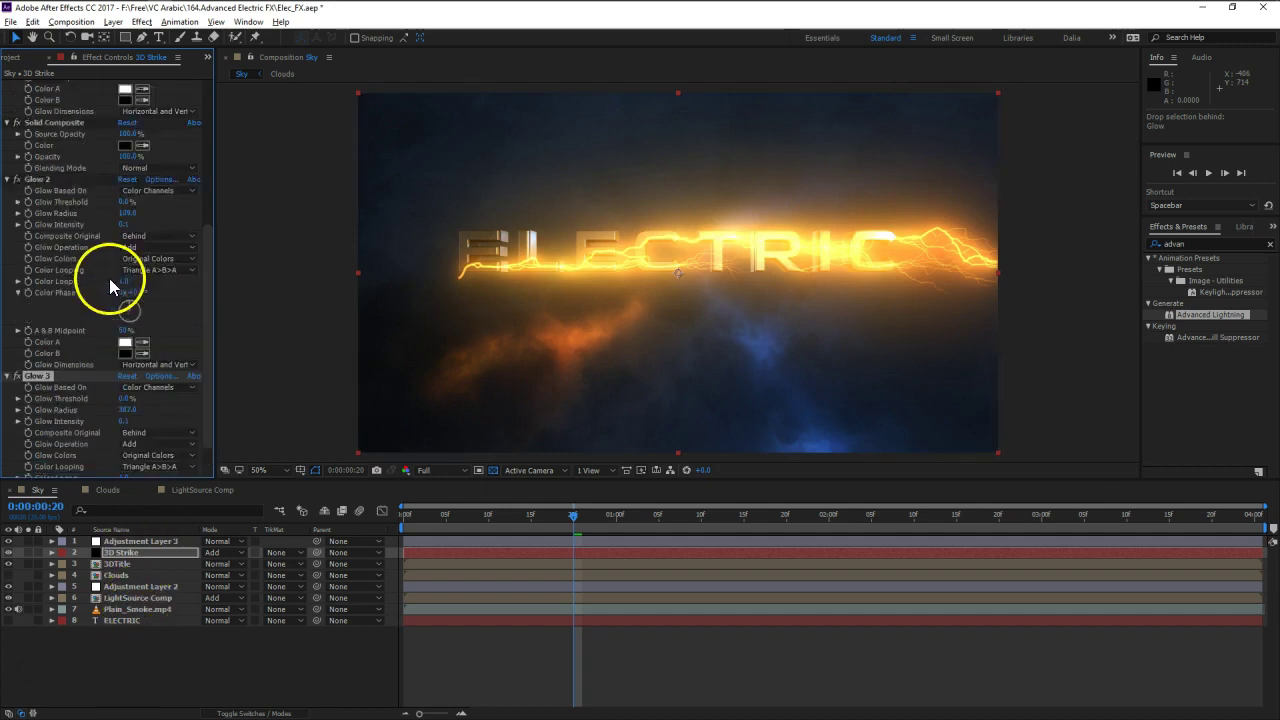
click(7, 107)
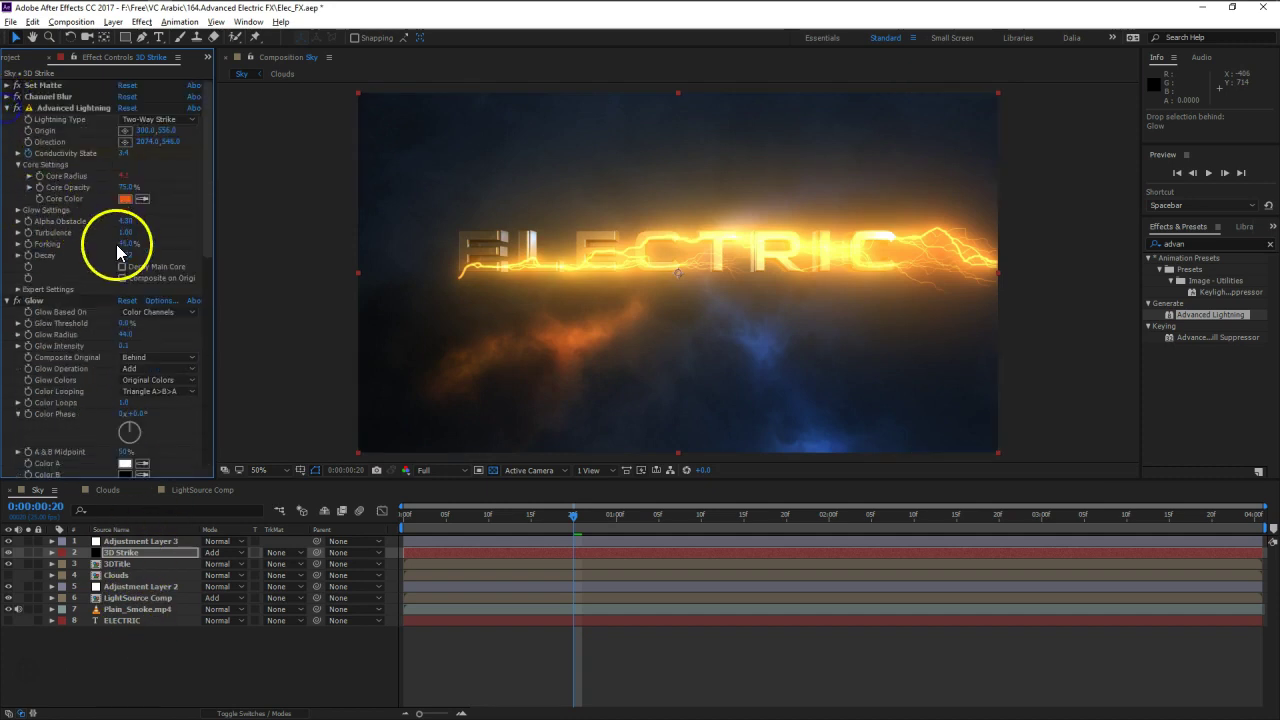
click(125, 198)
click(273, 352)
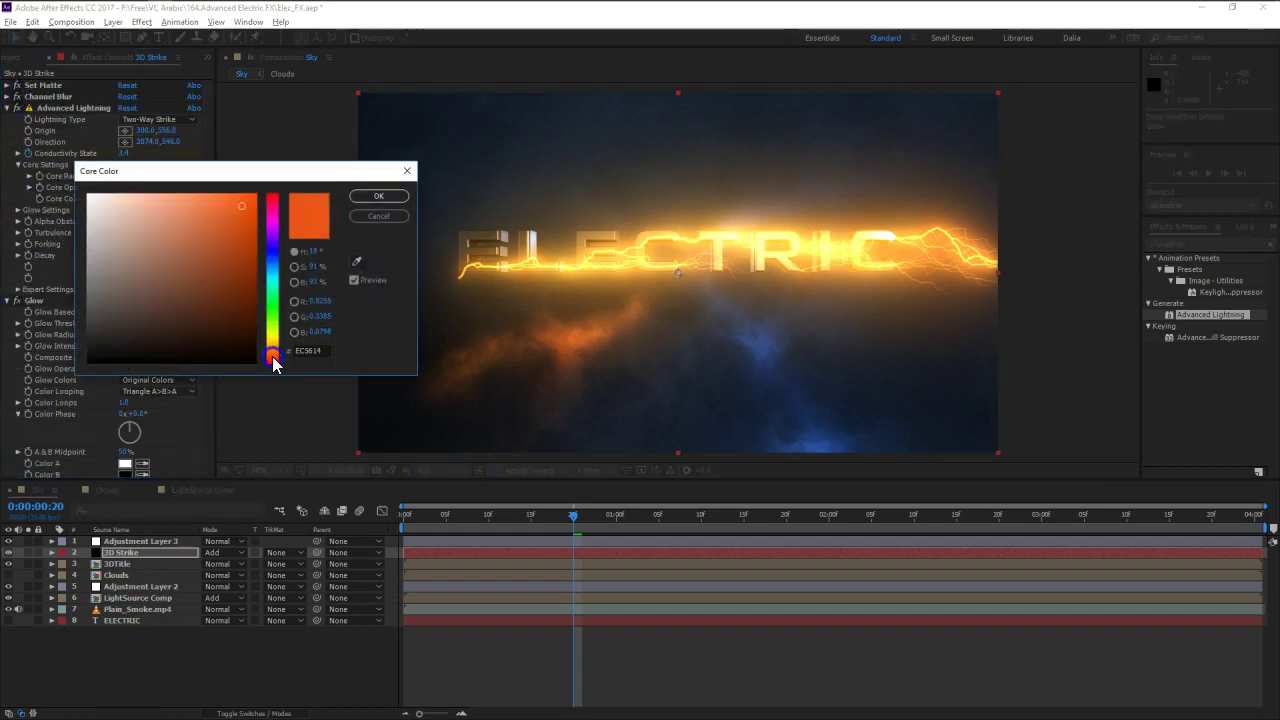
click(273, 356)
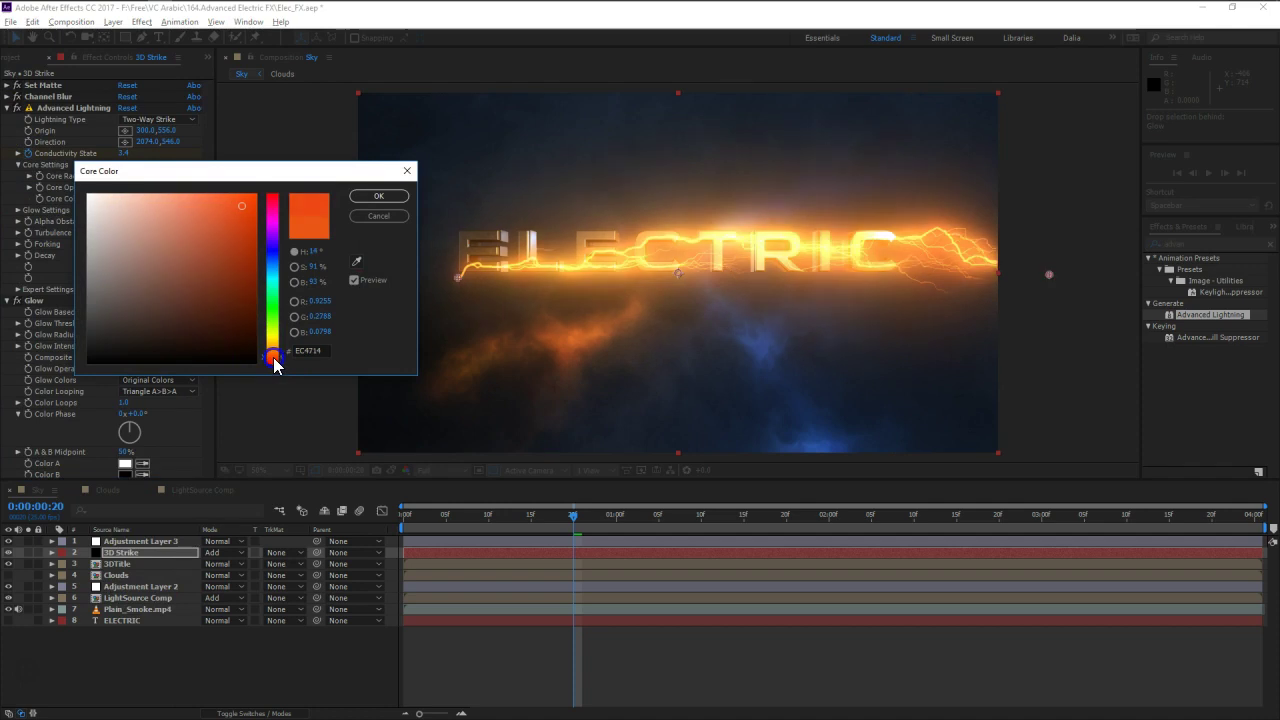
click(378, 196)
- Increase the Glow Radius of 3D Strike's Glow 3 effect to about 550
scroll(163, 413, down, 10)
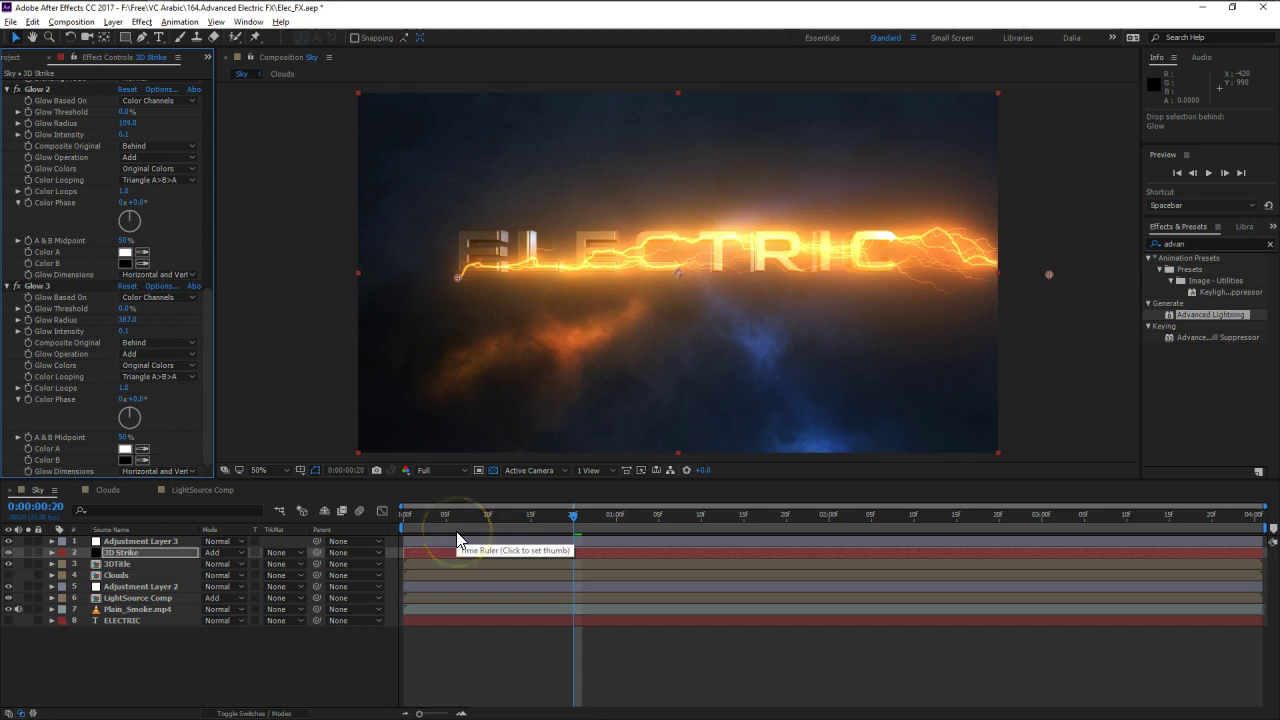
click(528, 538)
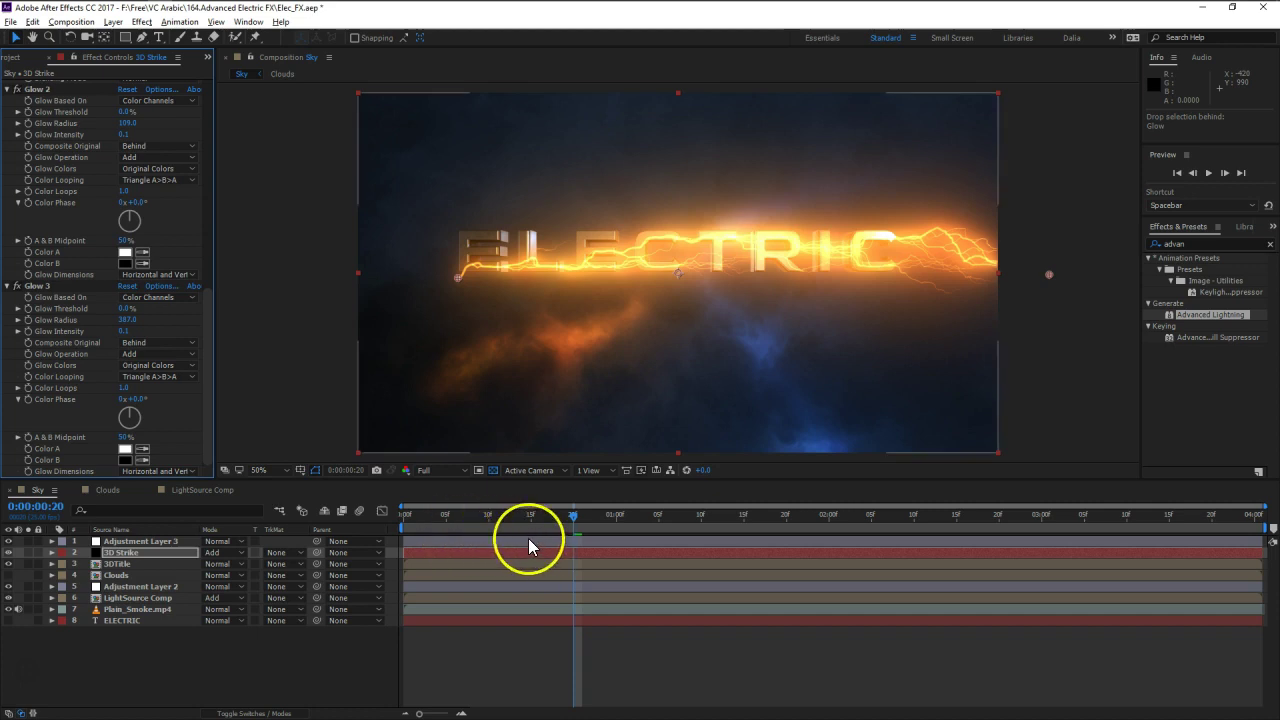
click(276, 478)
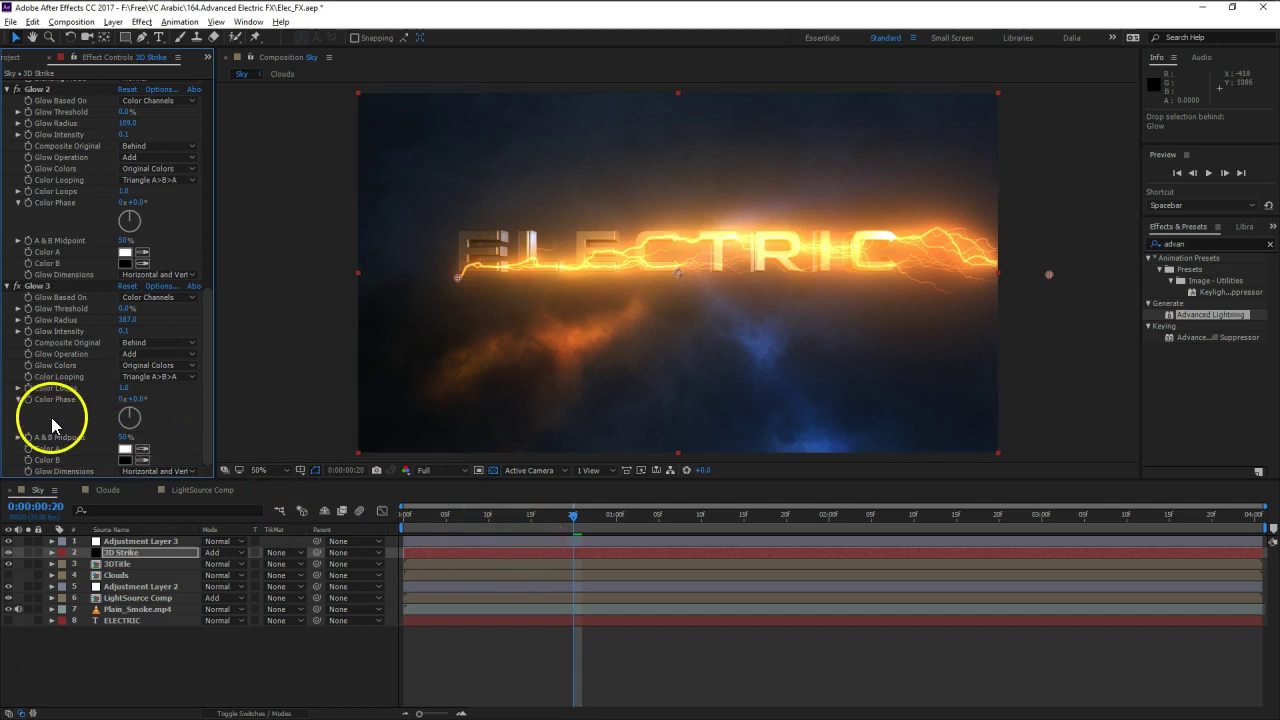
drag(127, 320, 223, 313)
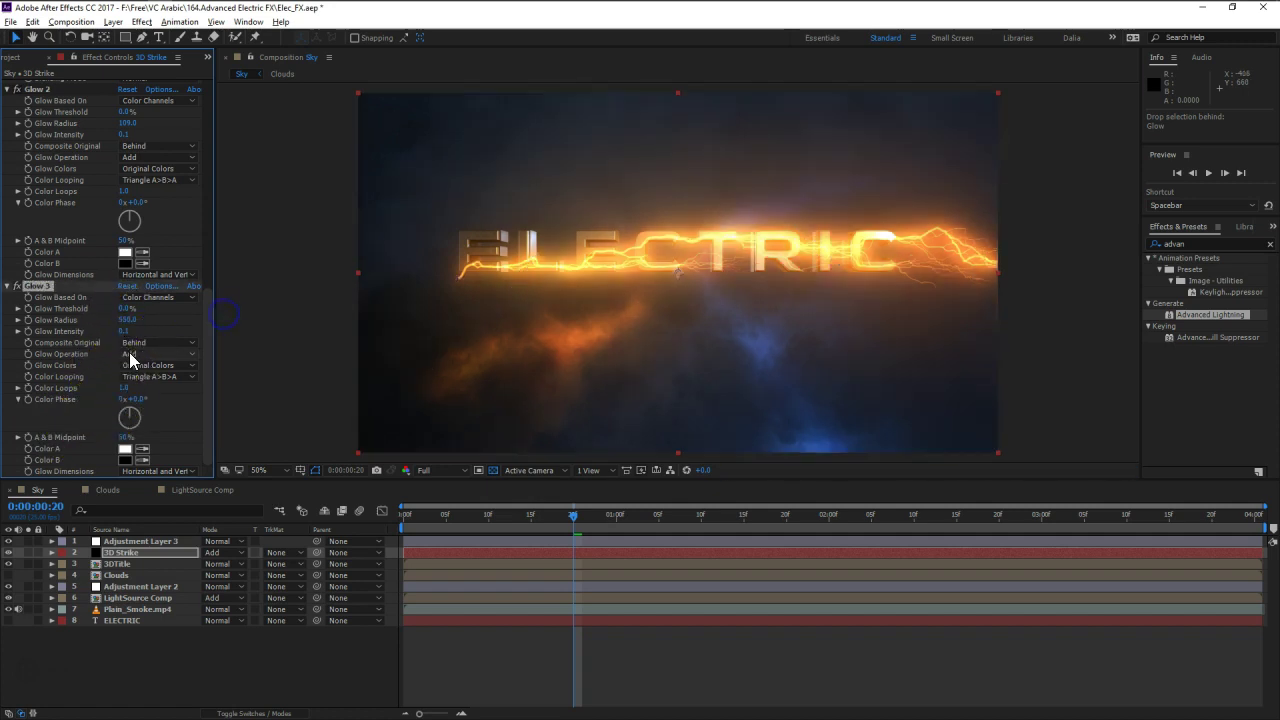
- Apply the Exposure effect to 3D Strike, raise its master Exposure to about 0.70, and collapse the effect
key(ctrl+space)
text(expo)
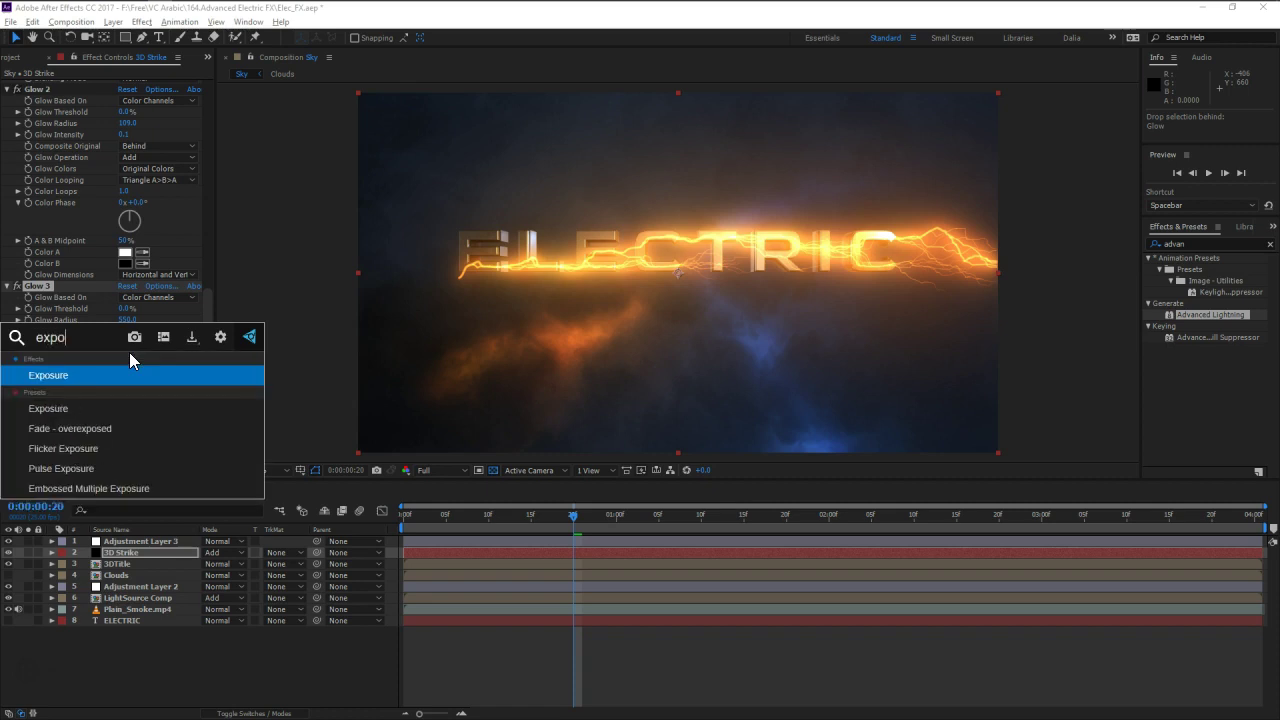
key(Return)
drag(127, 403, 172, 401)
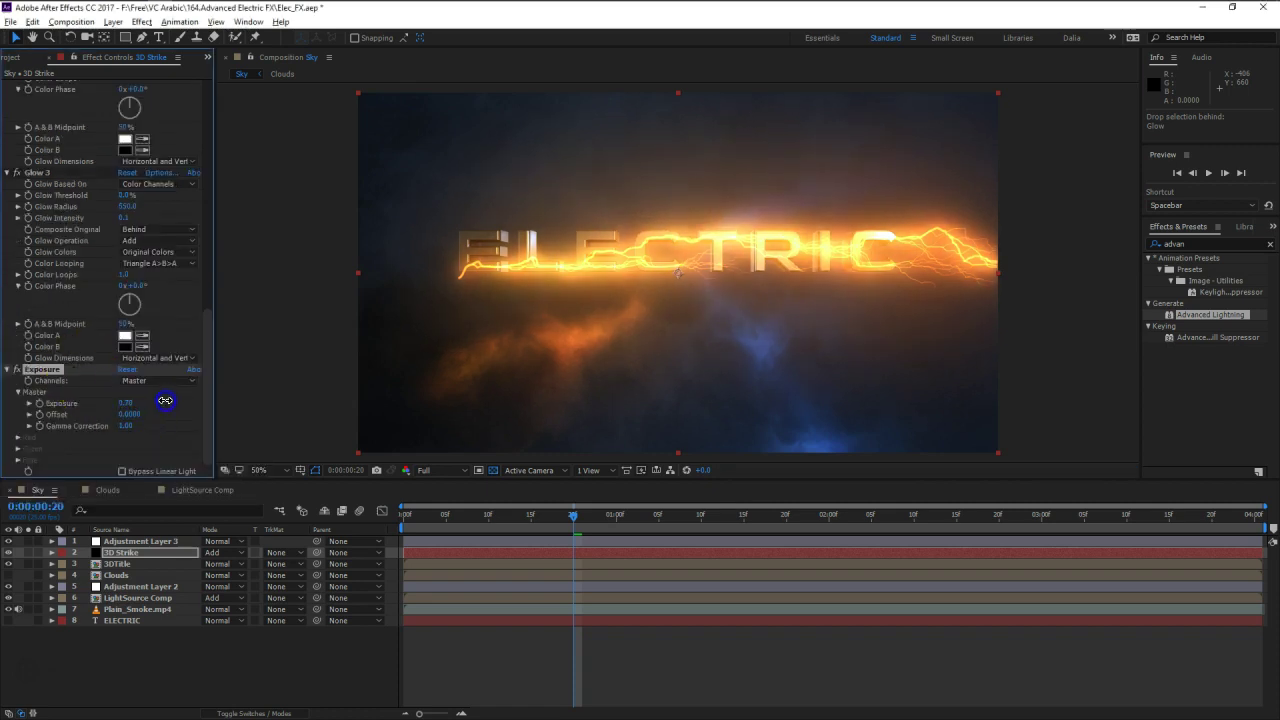
click(9, 369)
- Duplicate the 3D Strike layer and place the copy directly below the 3DTitle layer
drag(183, 548, 131, 558)
click(134, 645)
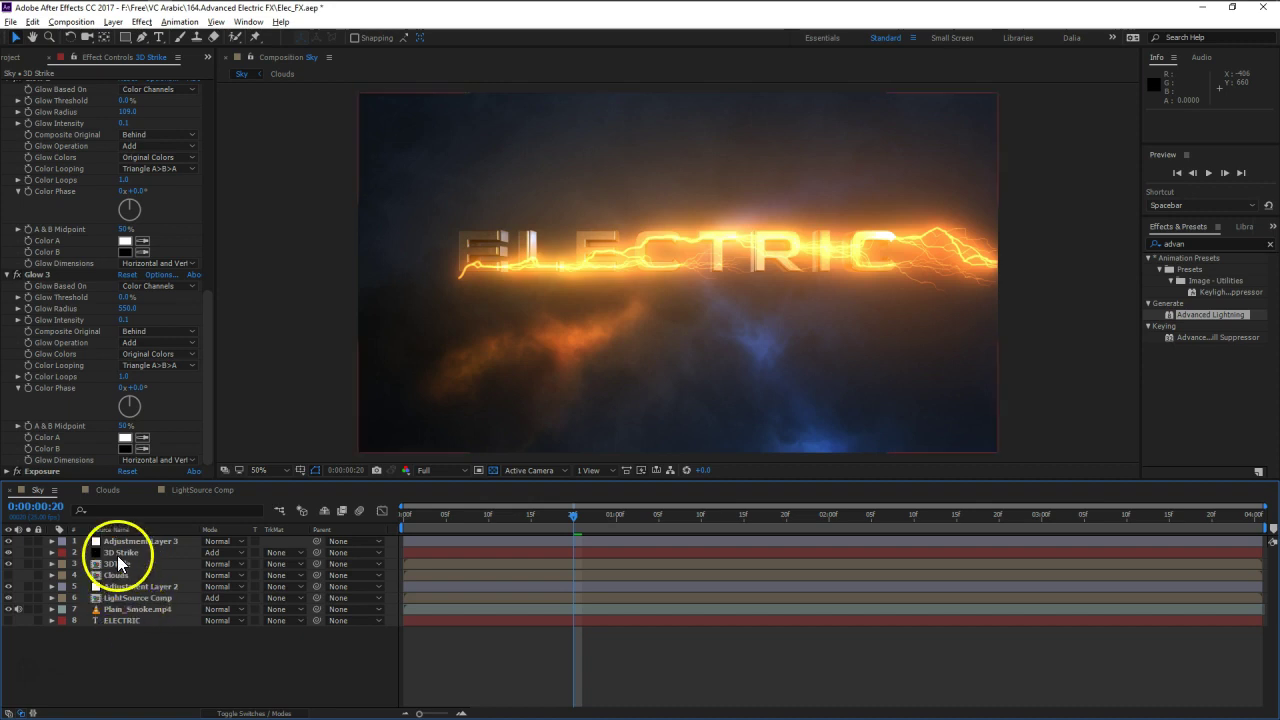
click(125, 553)
key(ctrl+d)
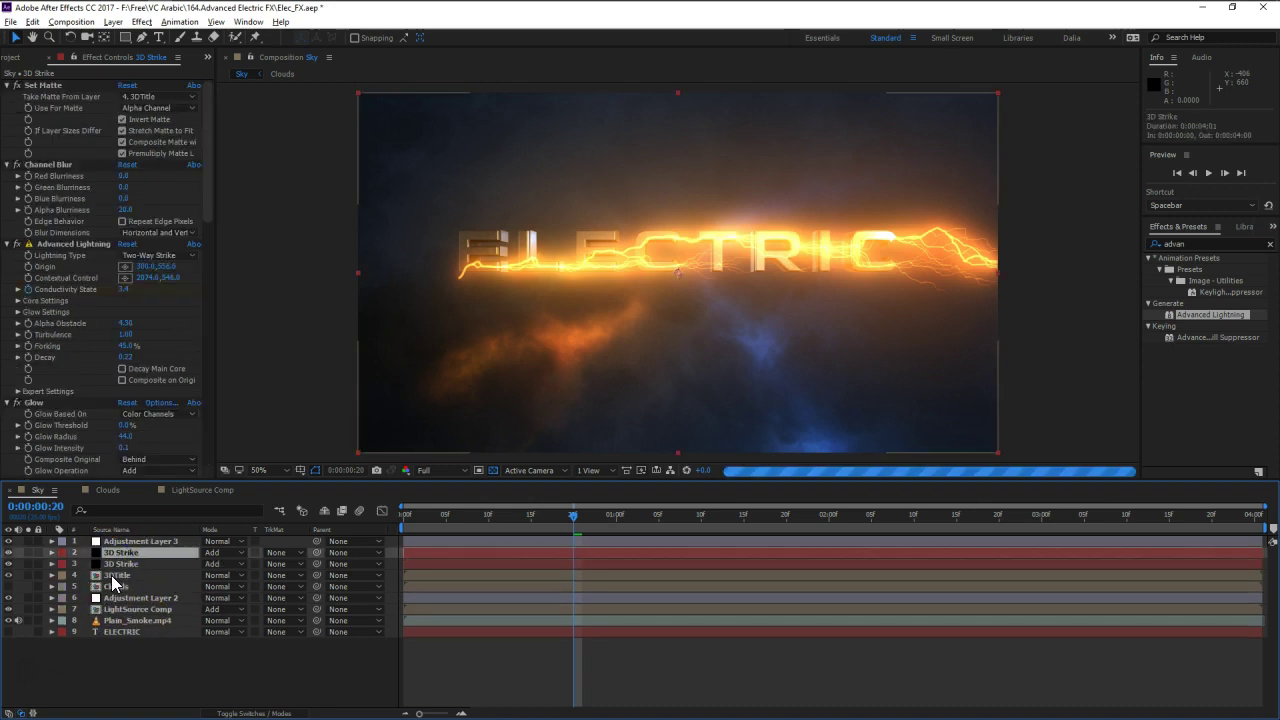
drag(128, 551, 121, 584)
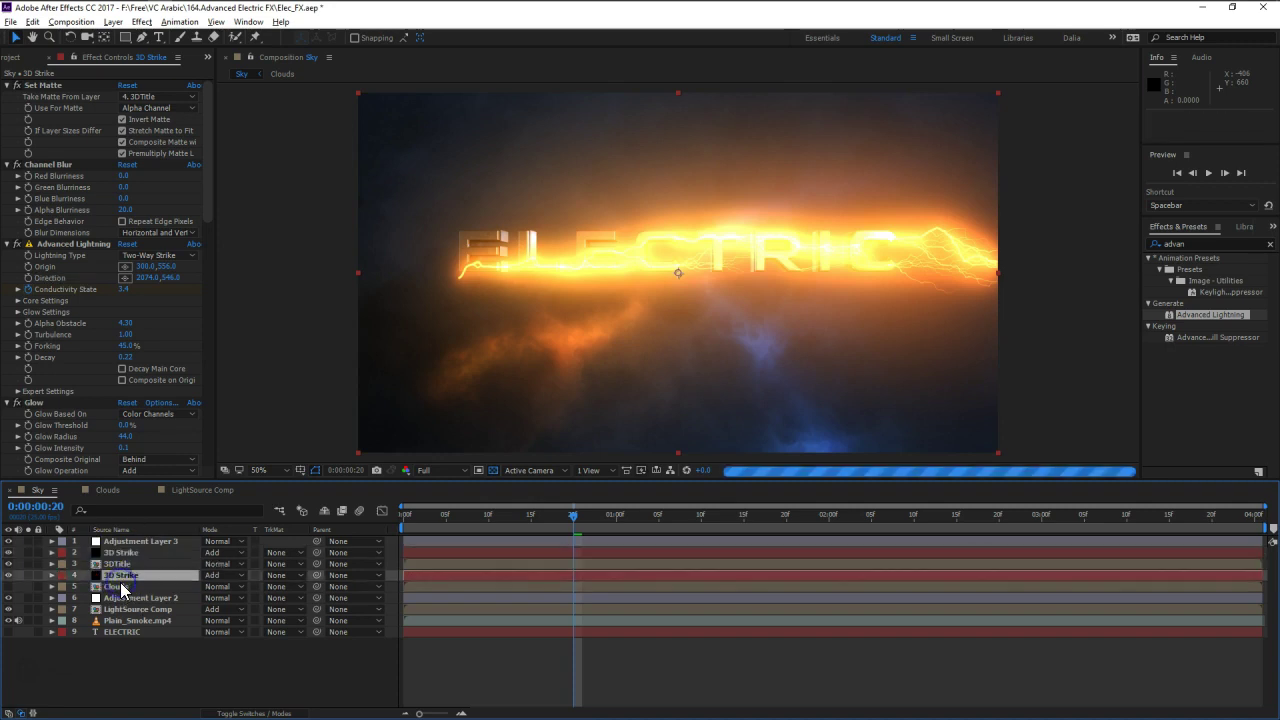
- Move the Direction point of the lower 3D Strike's Advanced Lightning to about 1828, 1054
click(480, 426)
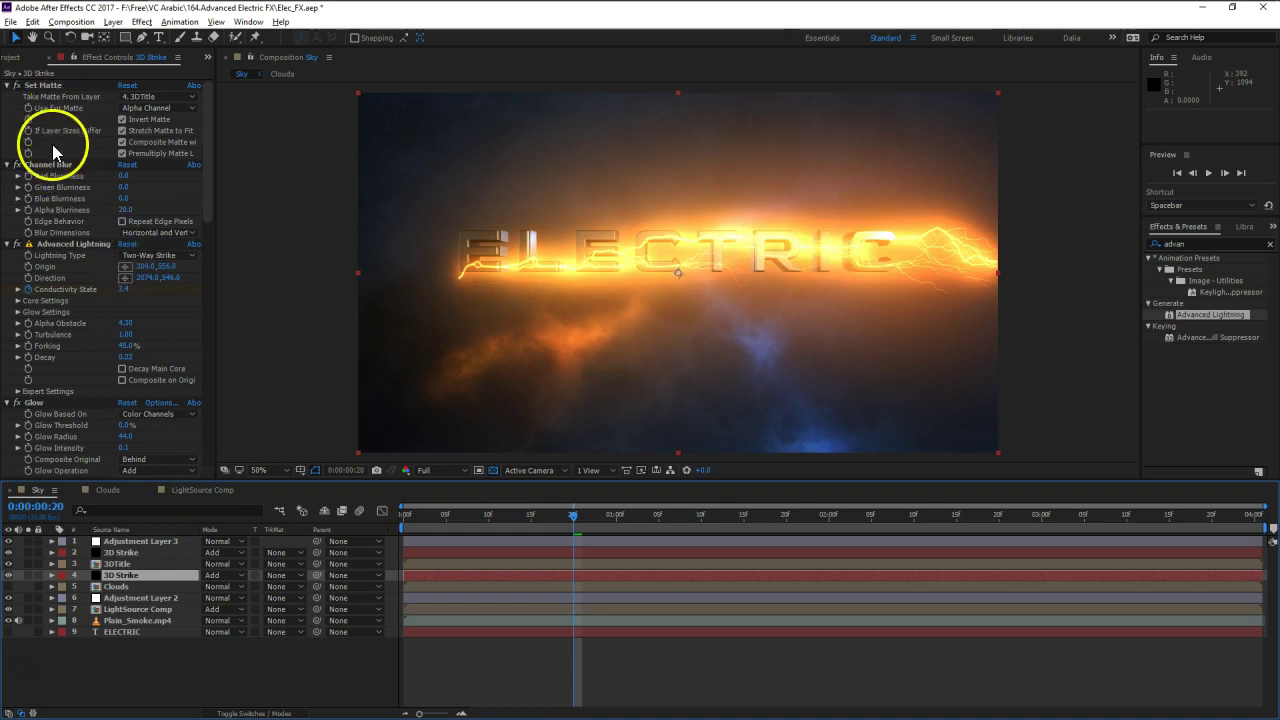
click(60, 244)
drag(900, 275, 343, 392)
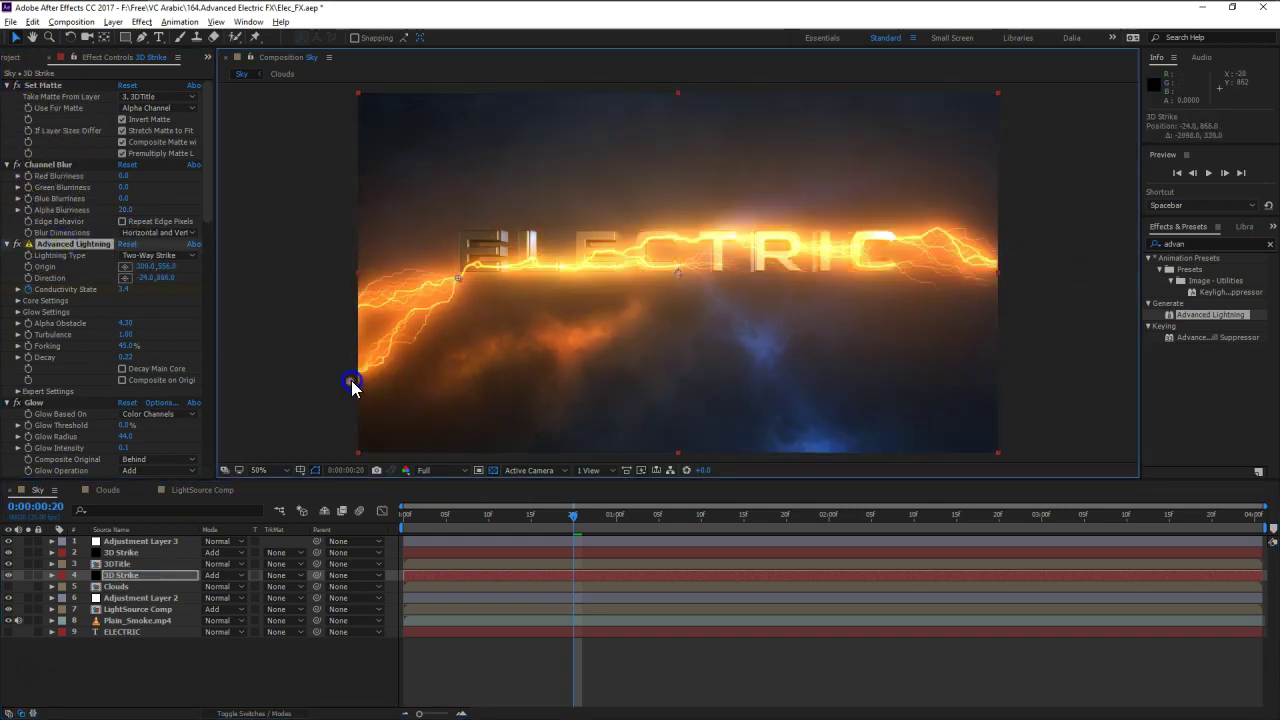
drag(327, 416, 970, 447)
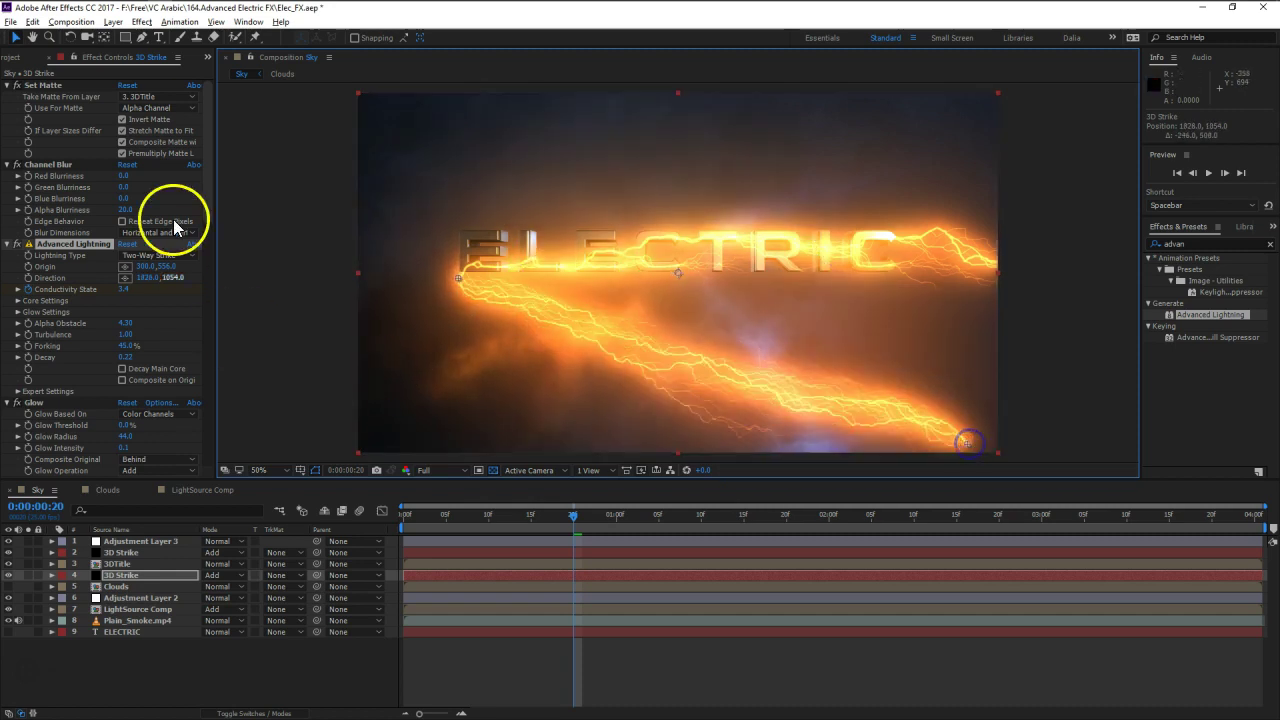
- Set the lower 3D Strike's Lightning Type to Direction, with its Origin at about -8, 1018 and Direction at about 1200, 564
click(147, 256)
click(156, 270)
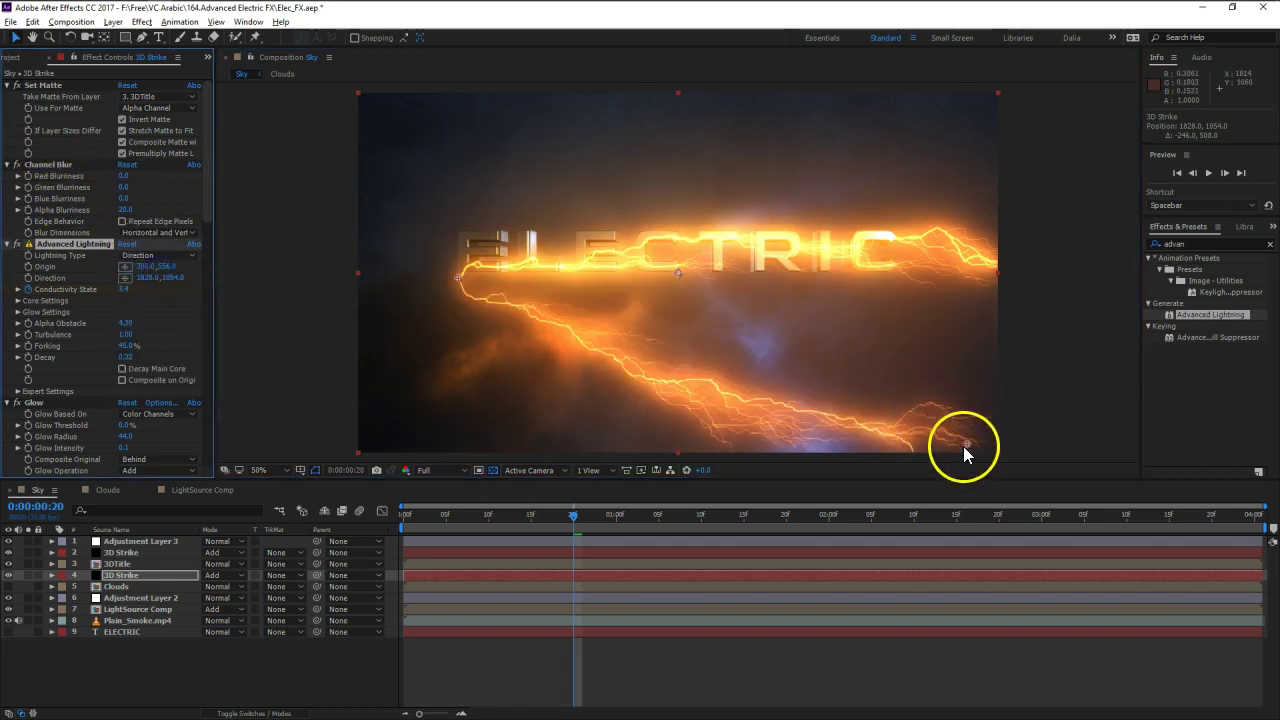
drag(457, 277, 355, 432)
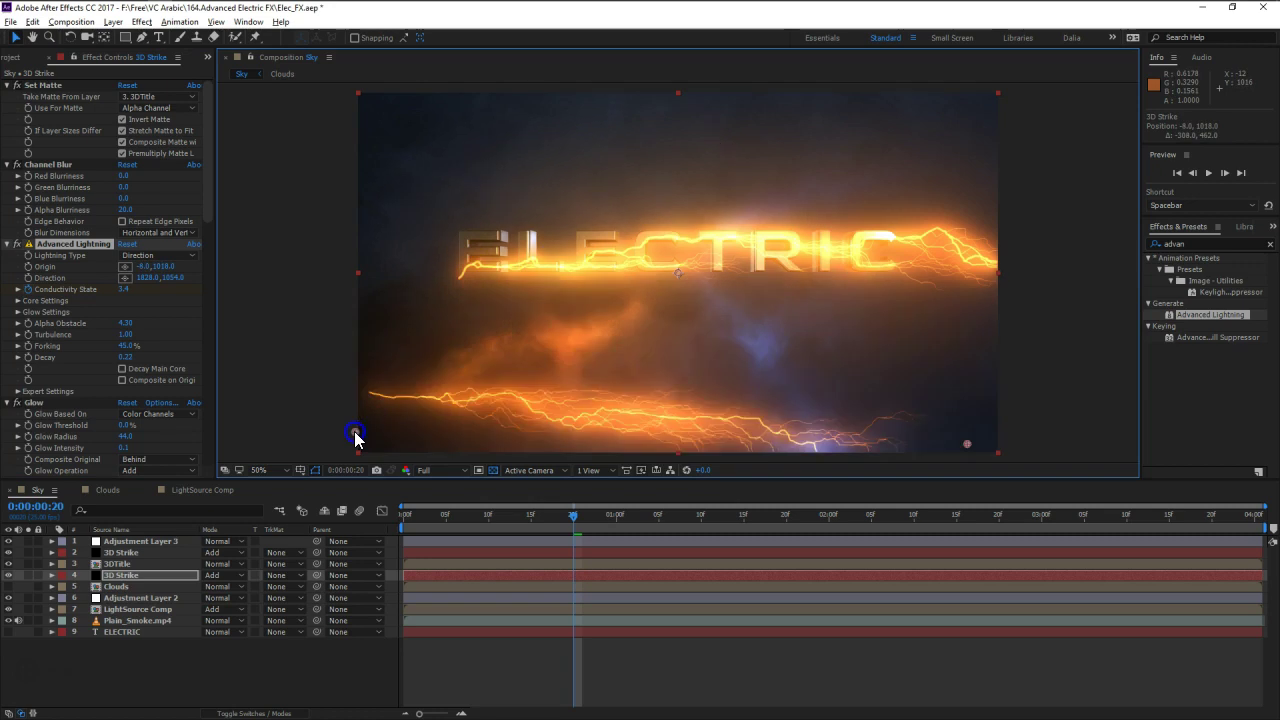
drag(969, 446, 758, 284)
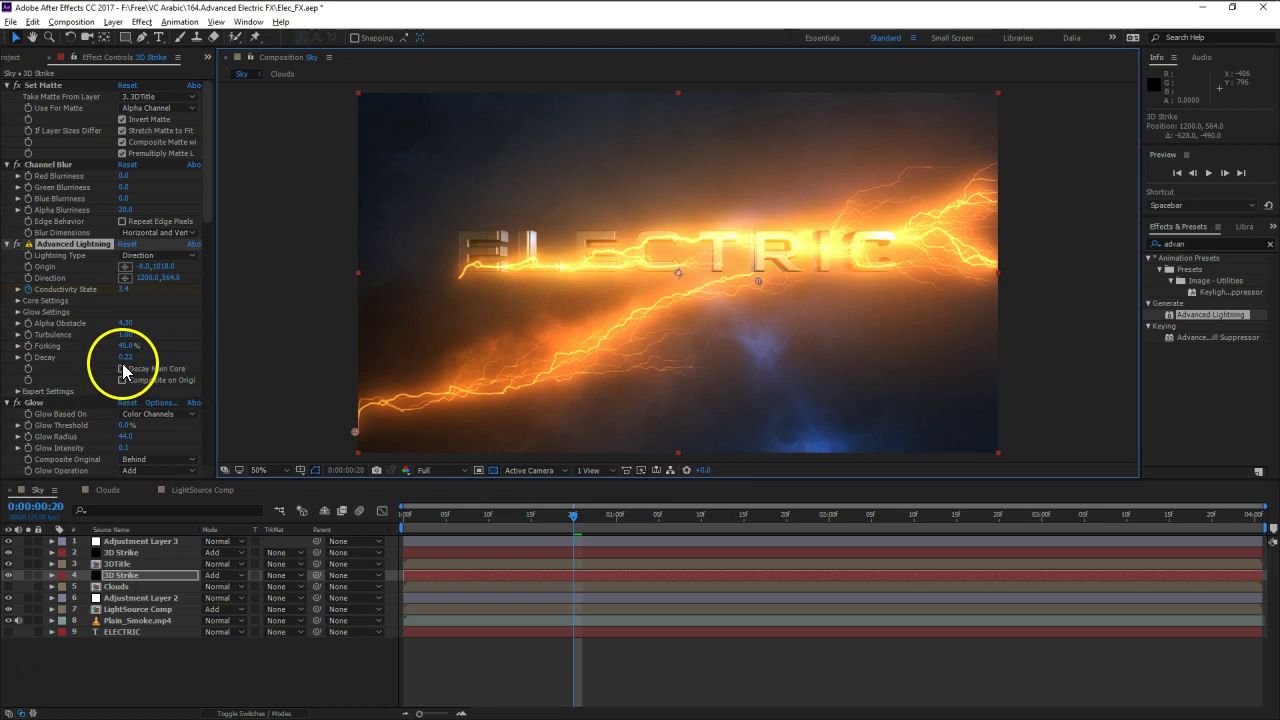
- Adjust the lower bolt to Alpha Obstacle 18.50, Turbulence 0.91 and Decay 0.69, with its Direction point at about 1074, 518
drag(125, 357, 138, 358)
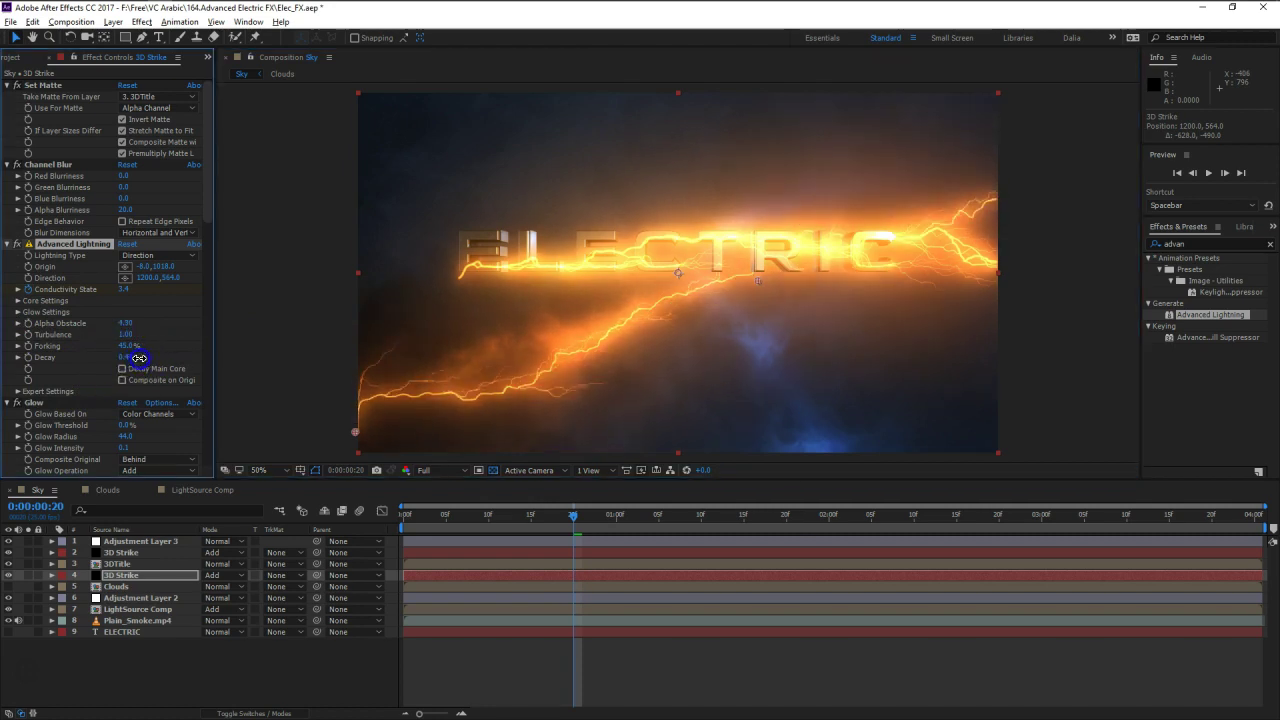
drag(761, 279, 729, 266)
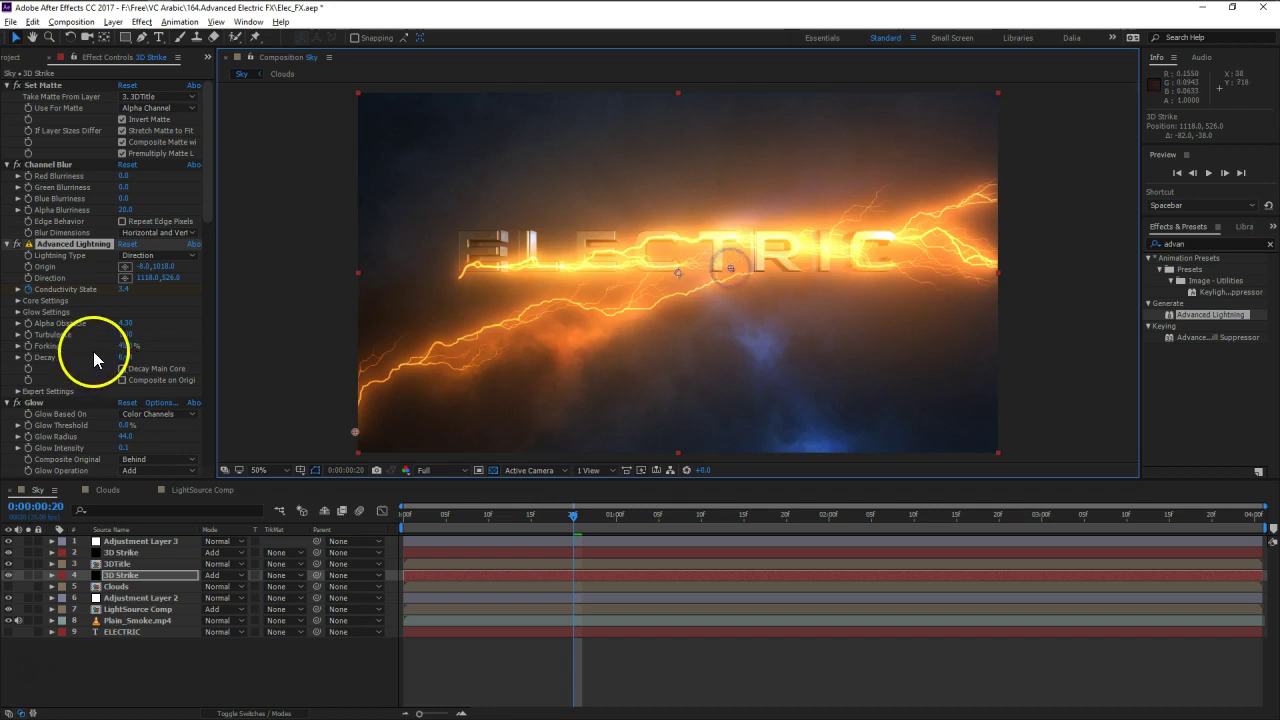
drag(125, 323, 216, 327)
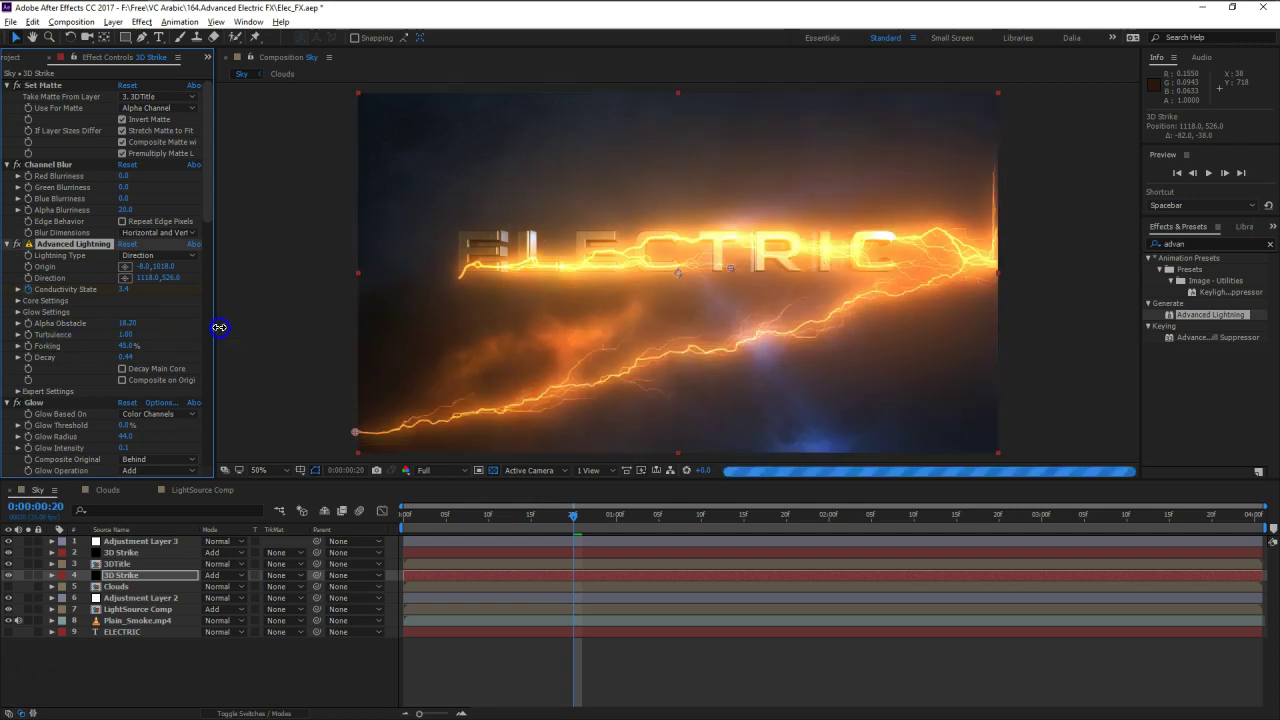
click(152, 343)
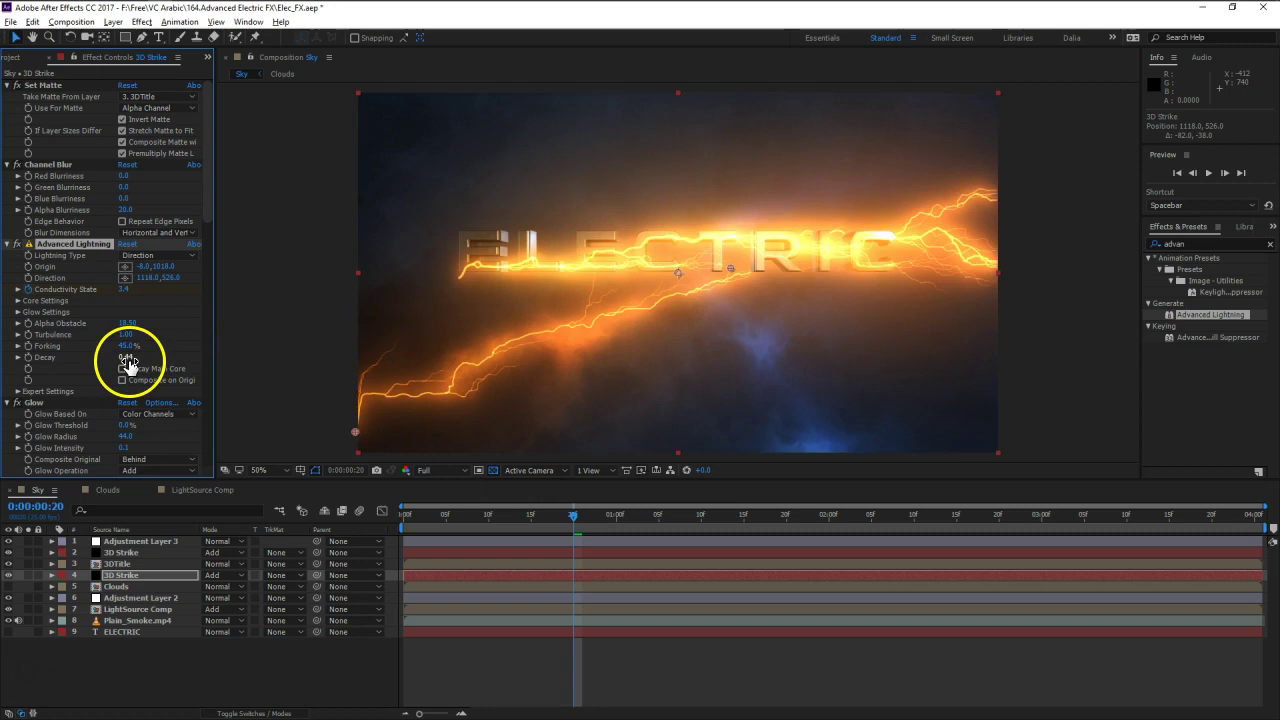
drag(126, 334, 140, 357)
mouse_move(733, 266)
mouse_down()
mouse_move(660, 254)
mouse_move(706, 258)
mouse_move(702, 246)
mouse_move(714, 264)
mouse_up()
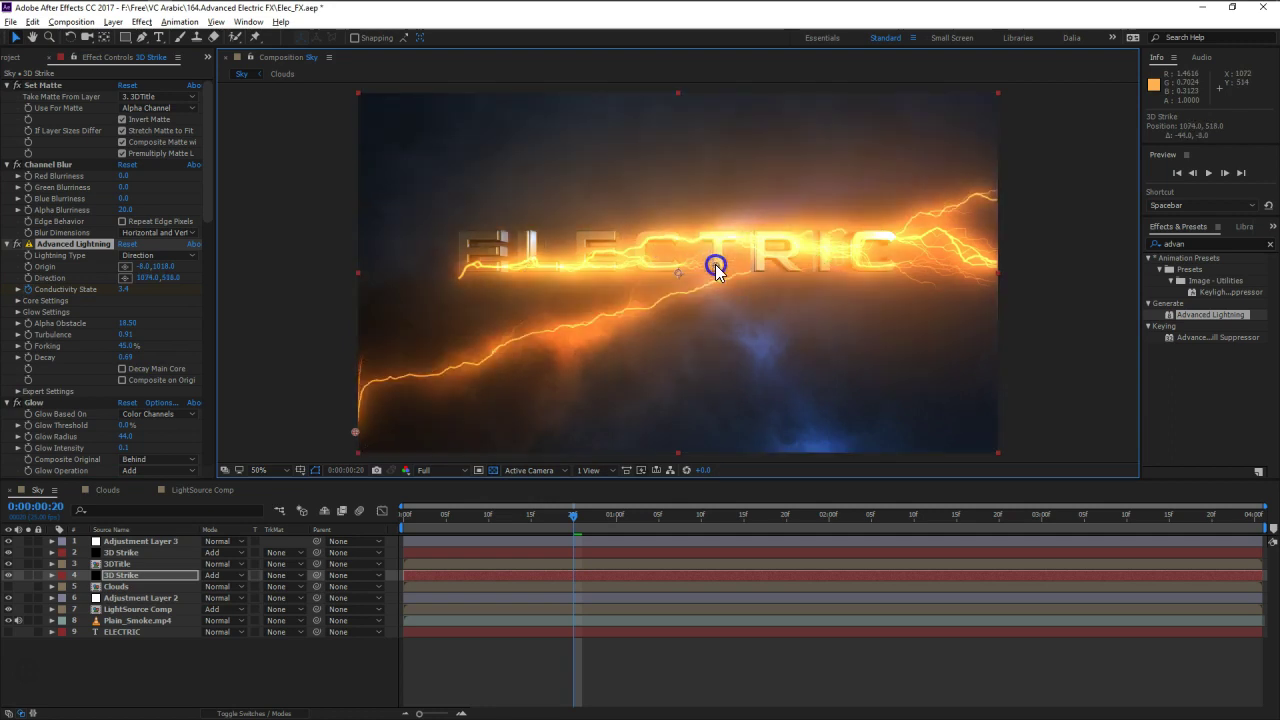
- Trim the end of the lower 3D Strike layer to 0:00:00:10
click(122, 553)
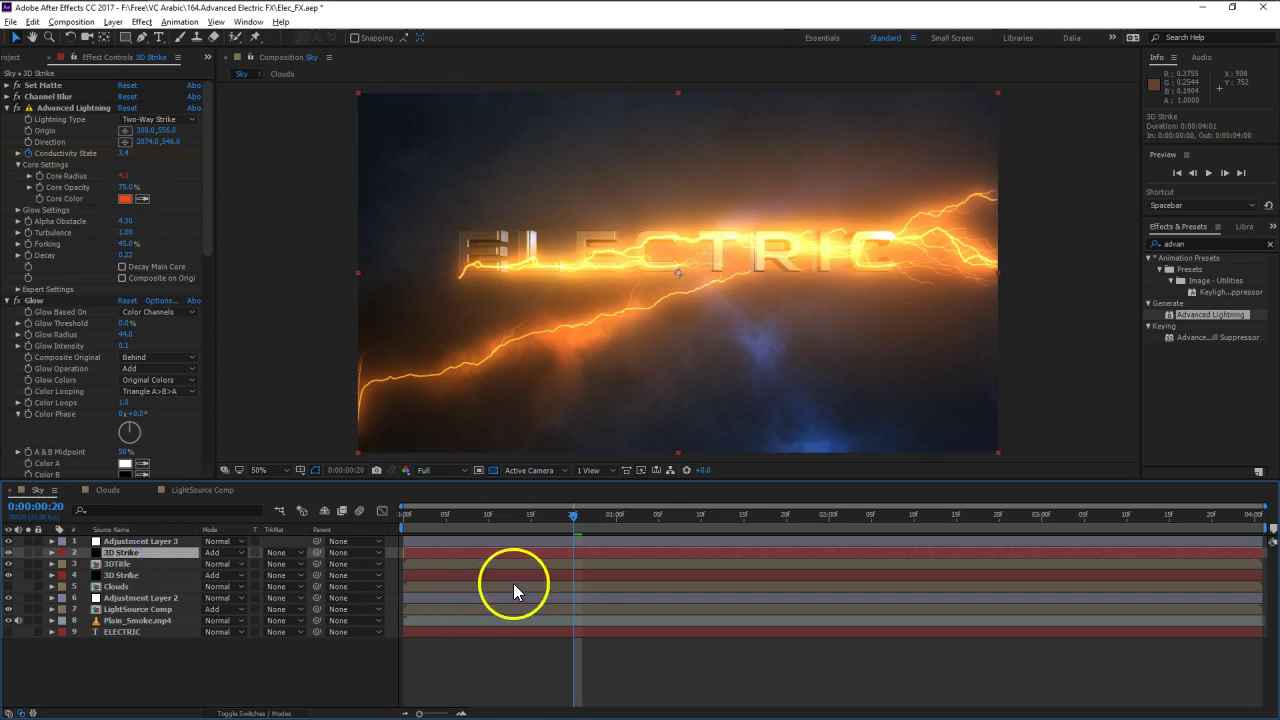
drag(577, 518, 393, 530)
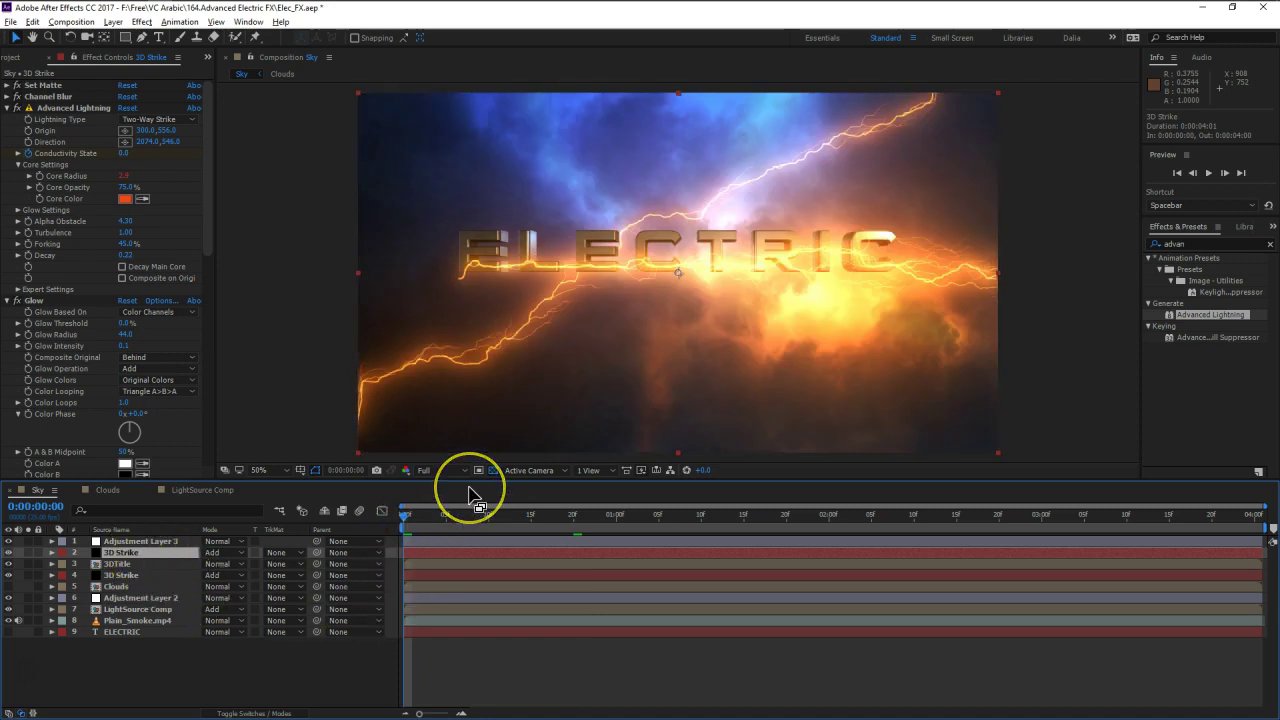
key(space)
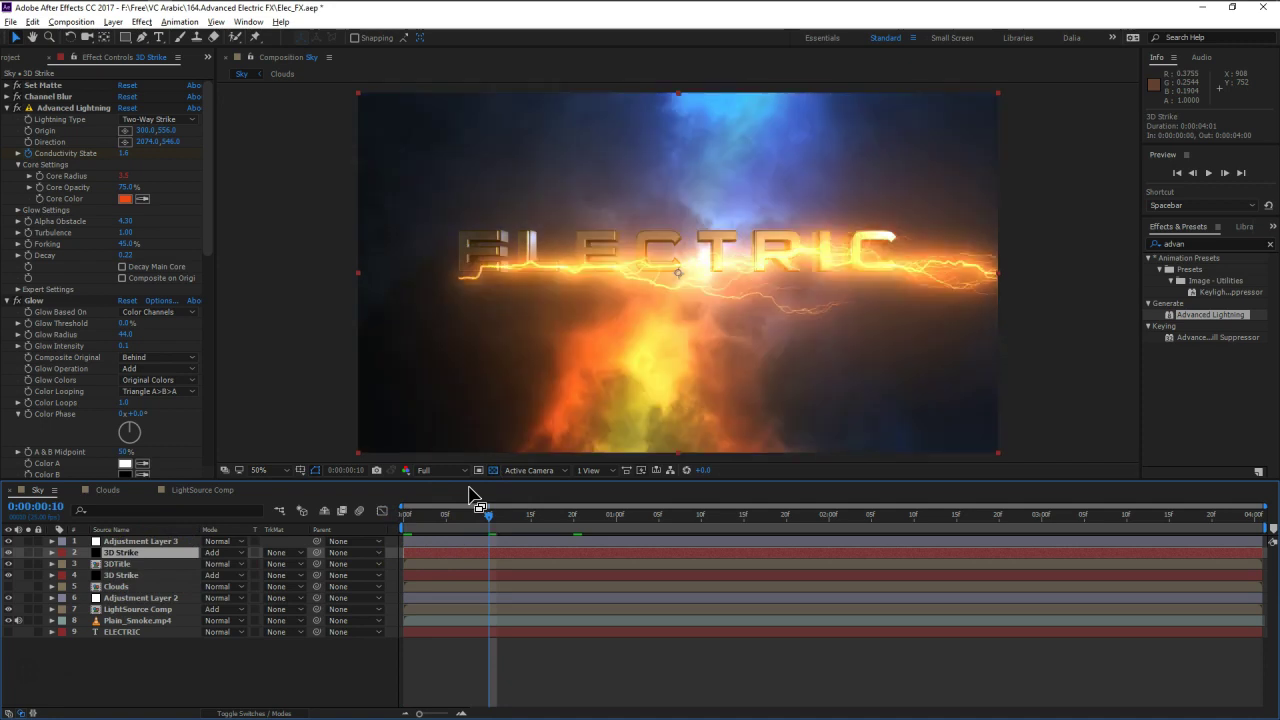
click(143, 576)
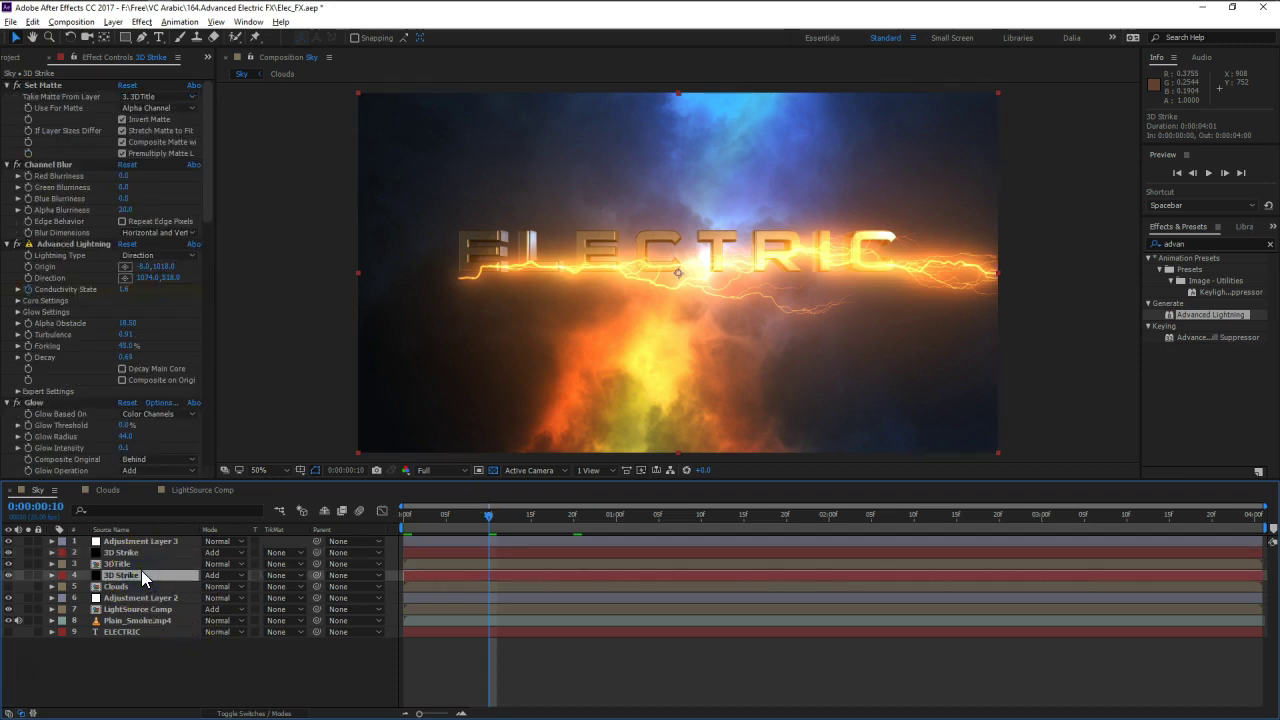
key(alt+bracketright)
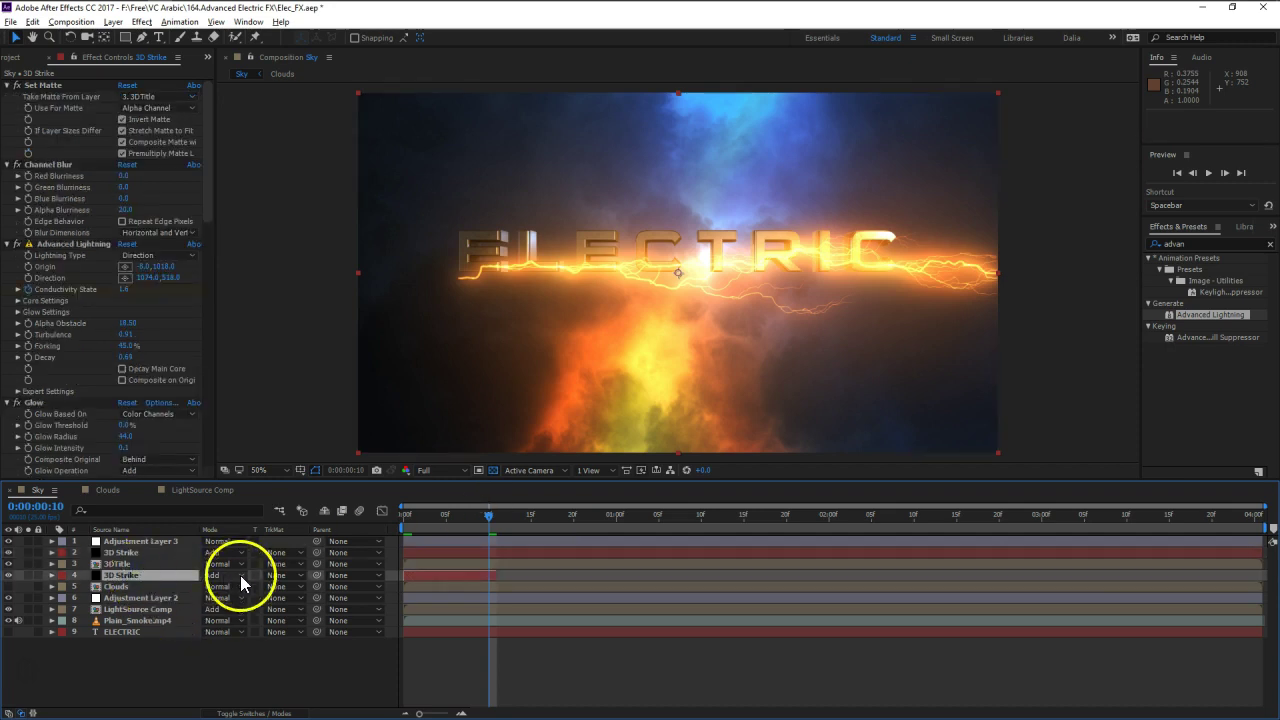
- Move the upper 3D Strike's first Conductivity State keyframe to 0:00:00:10 and trim the layer's start to that time
click(142, 553)
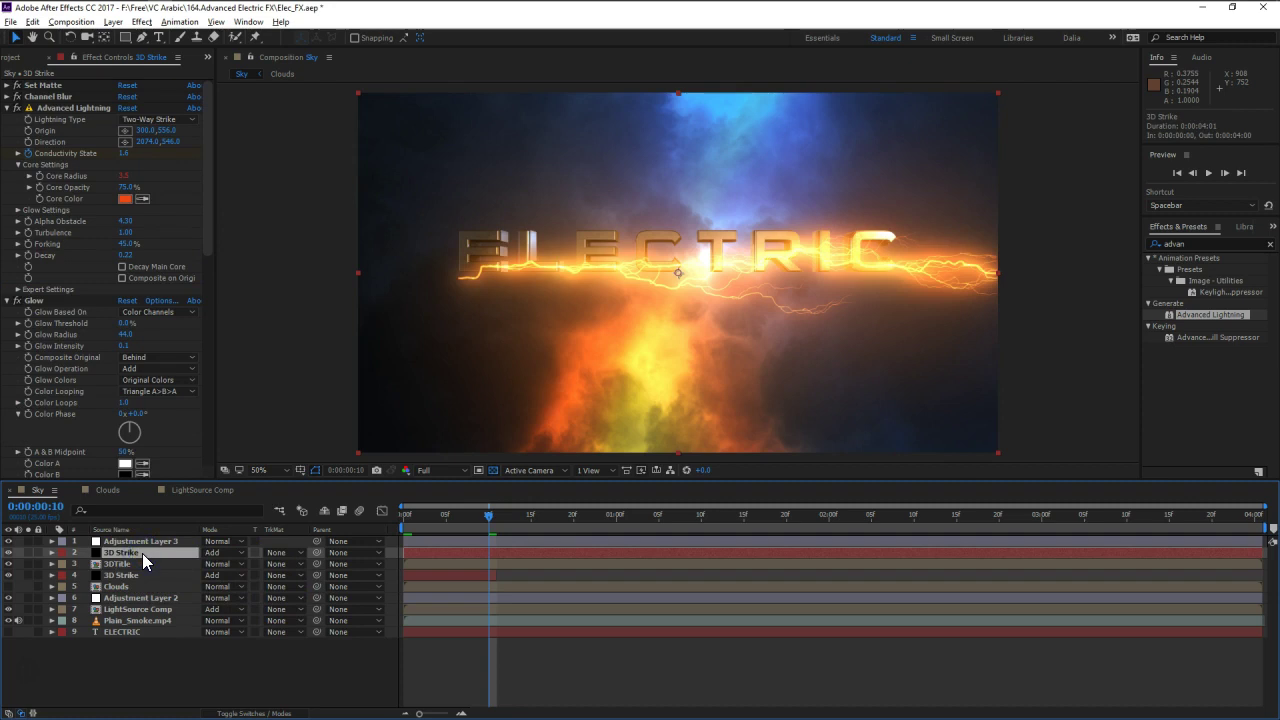
key(u)
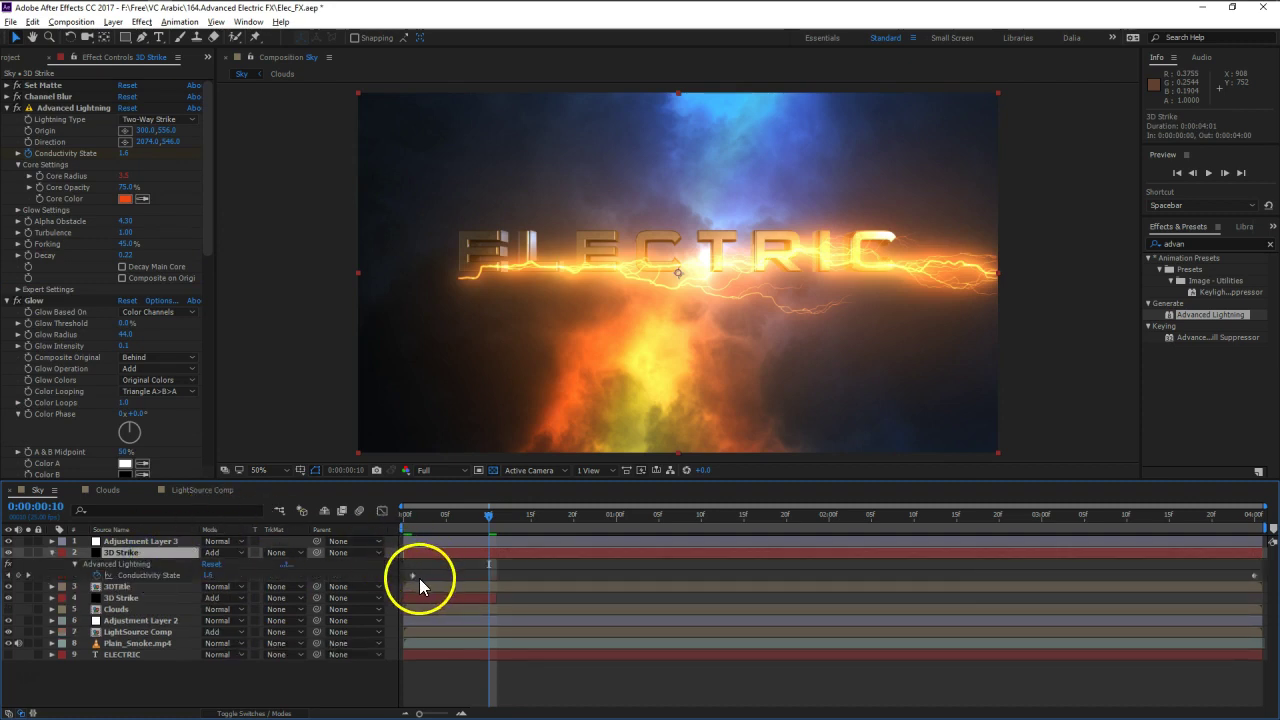
drag(413, 575, 486, 581)
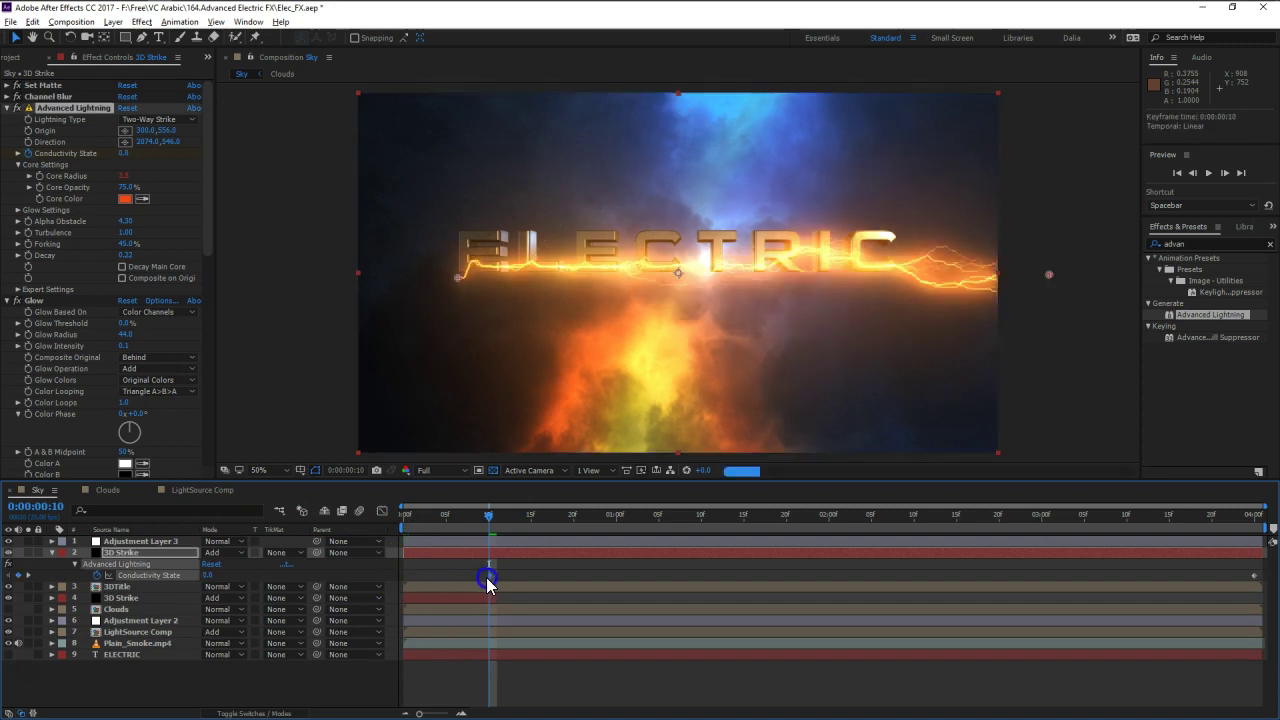
key(alt+bracketleft)
drag(490, 518, 383, 517)
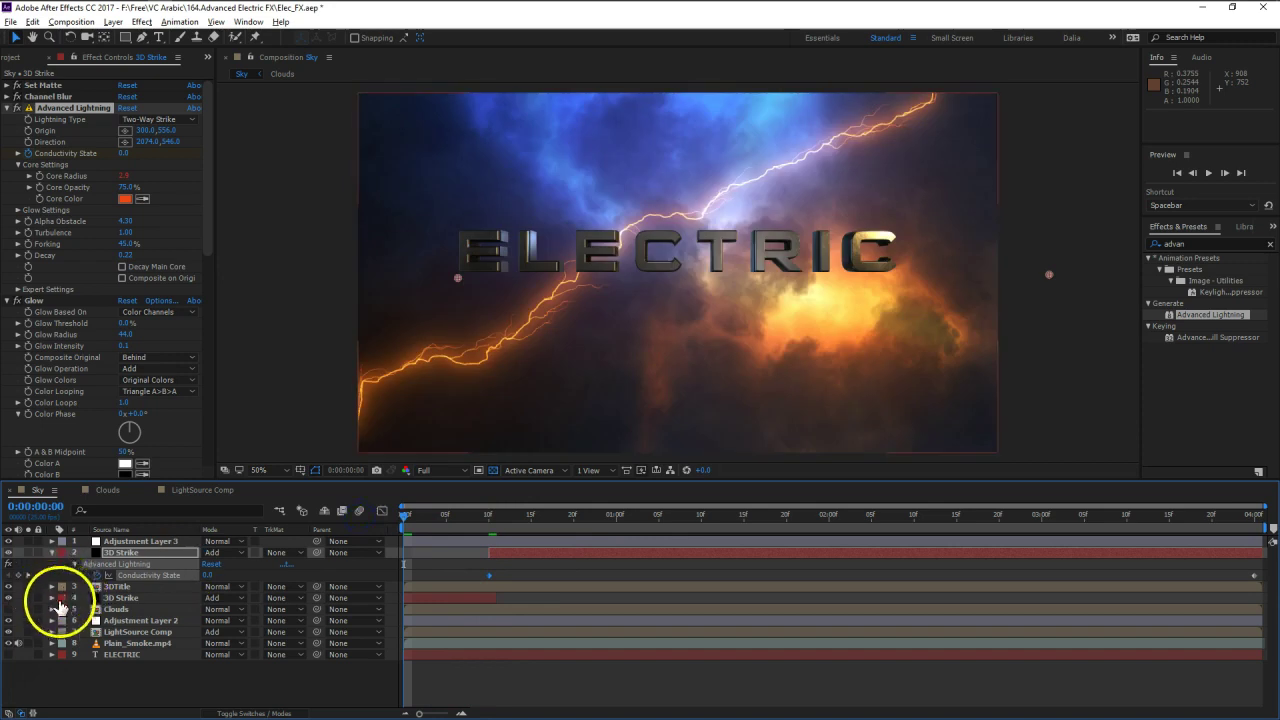
click(52, 552)
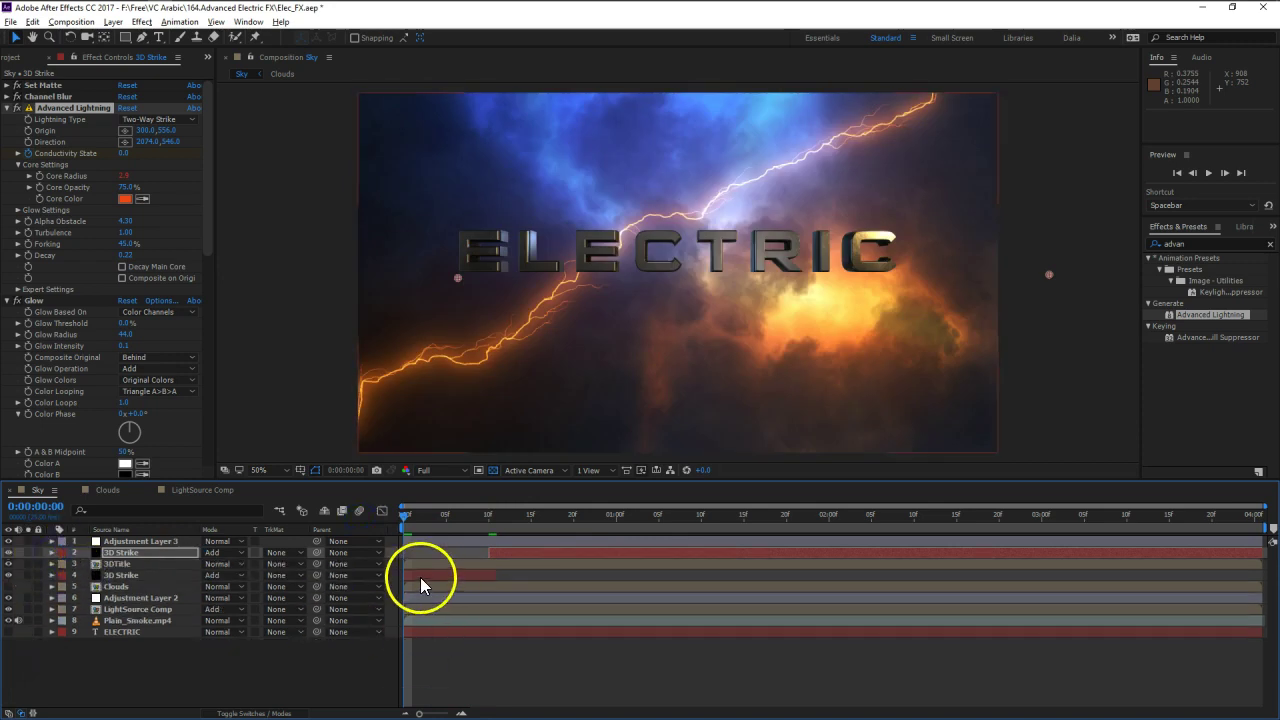
- Preview the animation from the start of the Sky composition to check the transition between the two strikes
click(316, 680)
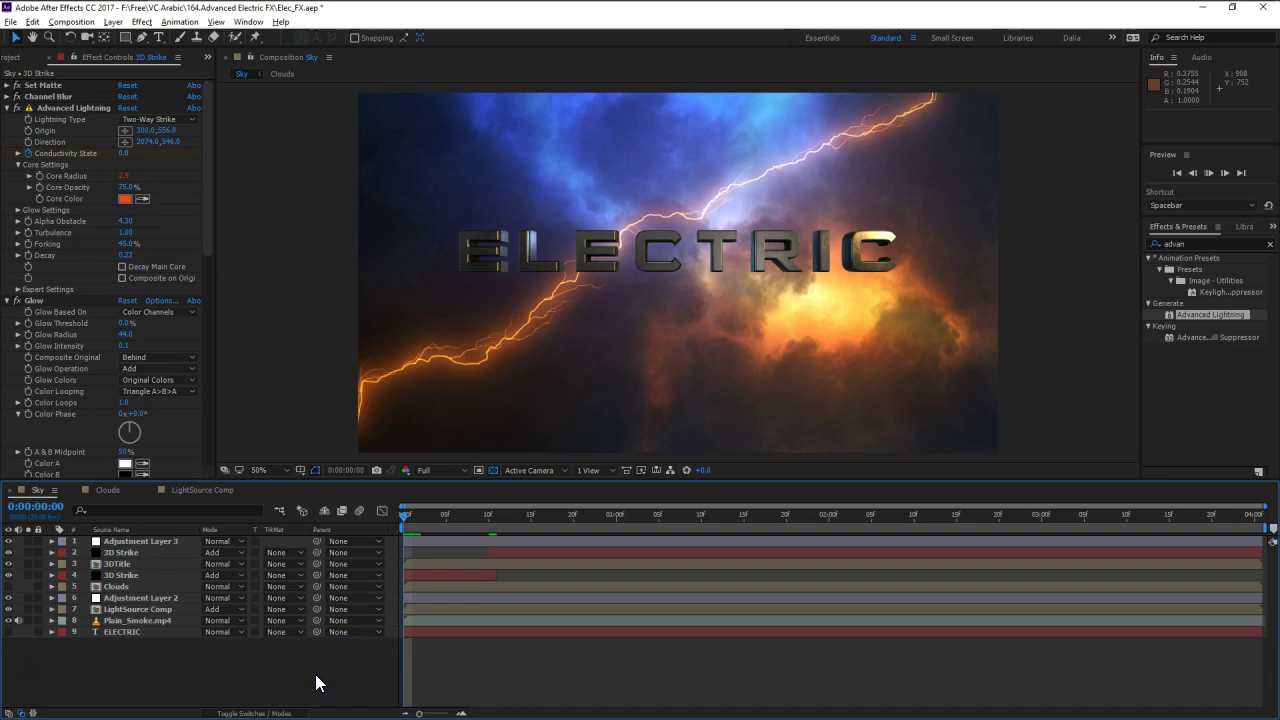
key(space)
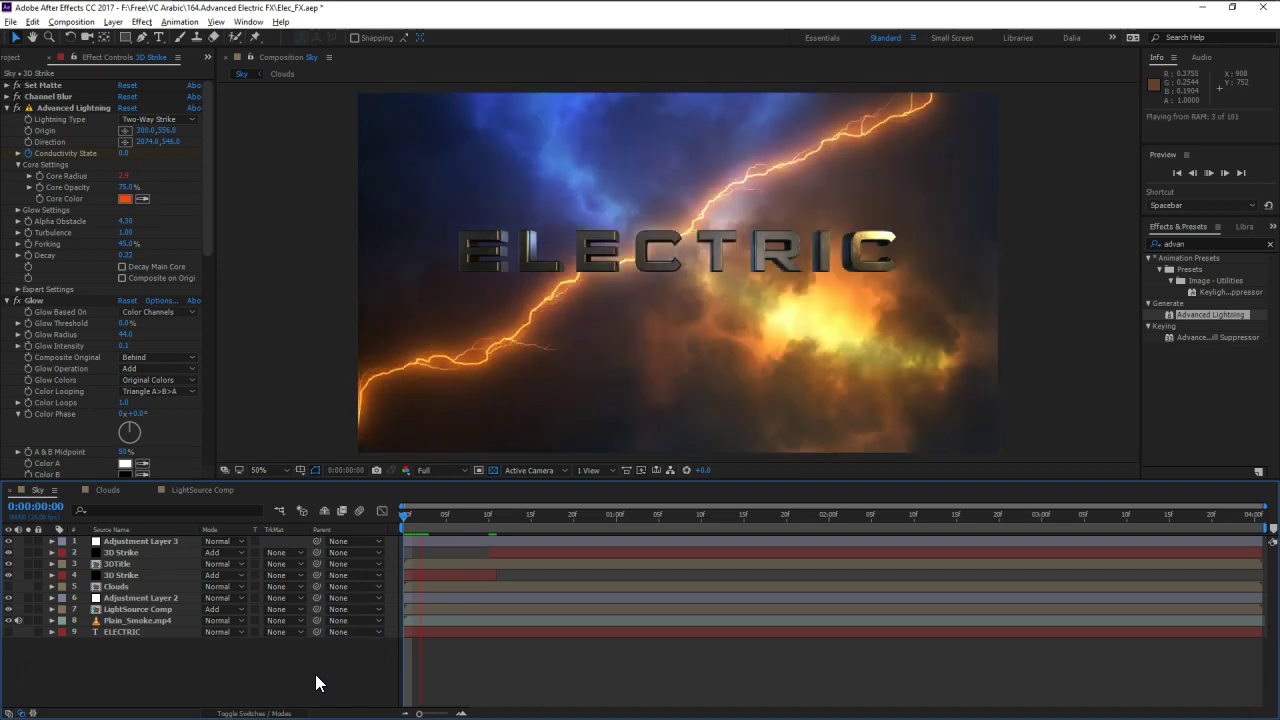
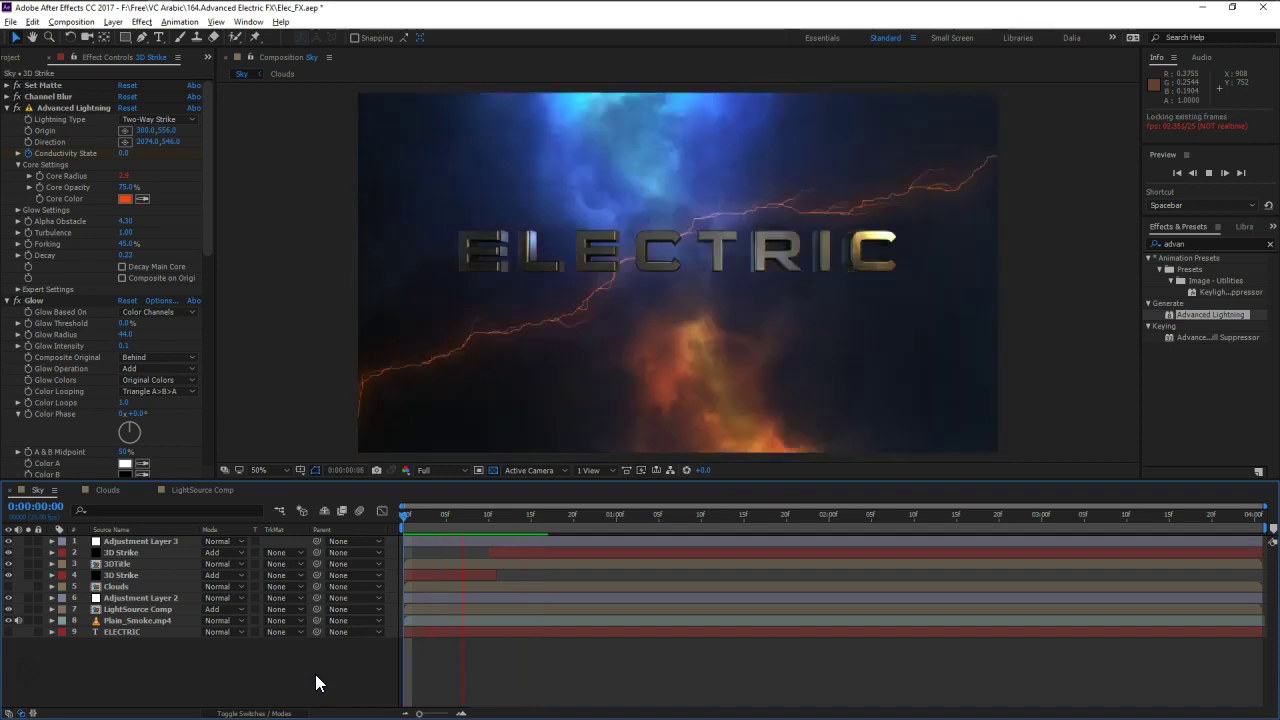
key(space)
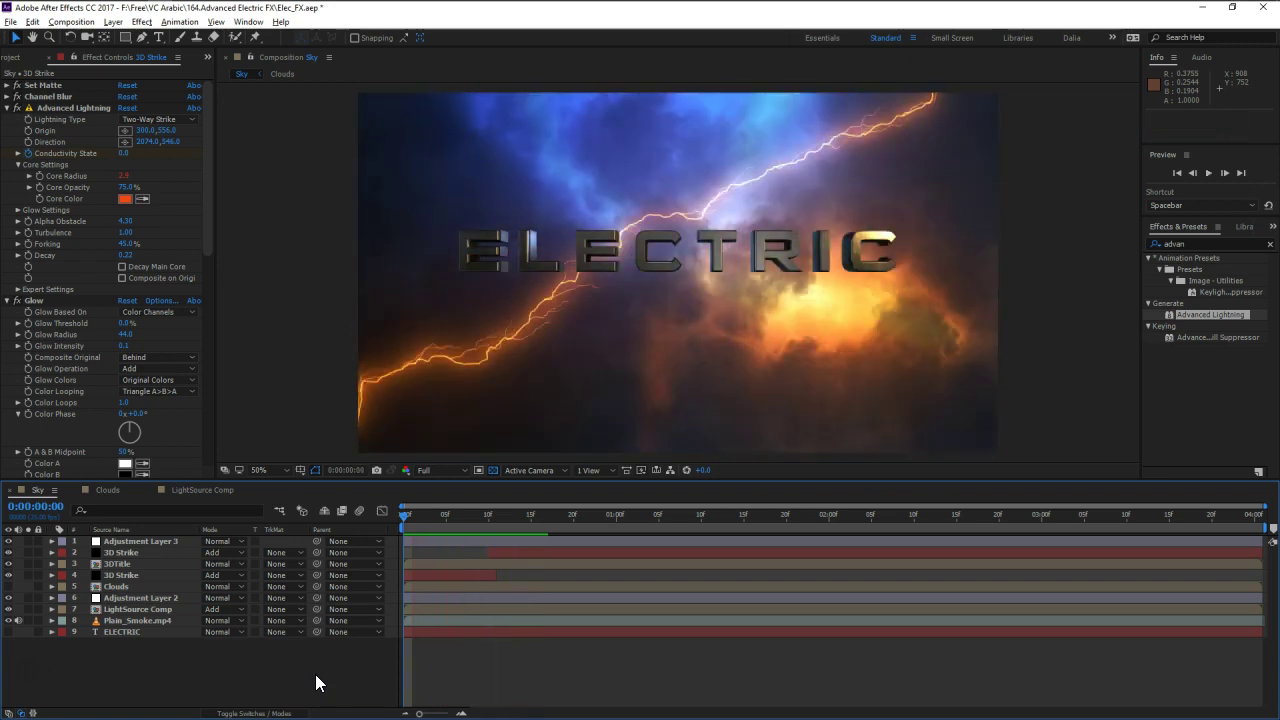
- Shift the upper 3D Strike layer earlier so it starts at 0:00:00:08 and overlaps the lower strike
click(441, 706)
drag(406, 515, 446, 515)
click(495, 554)
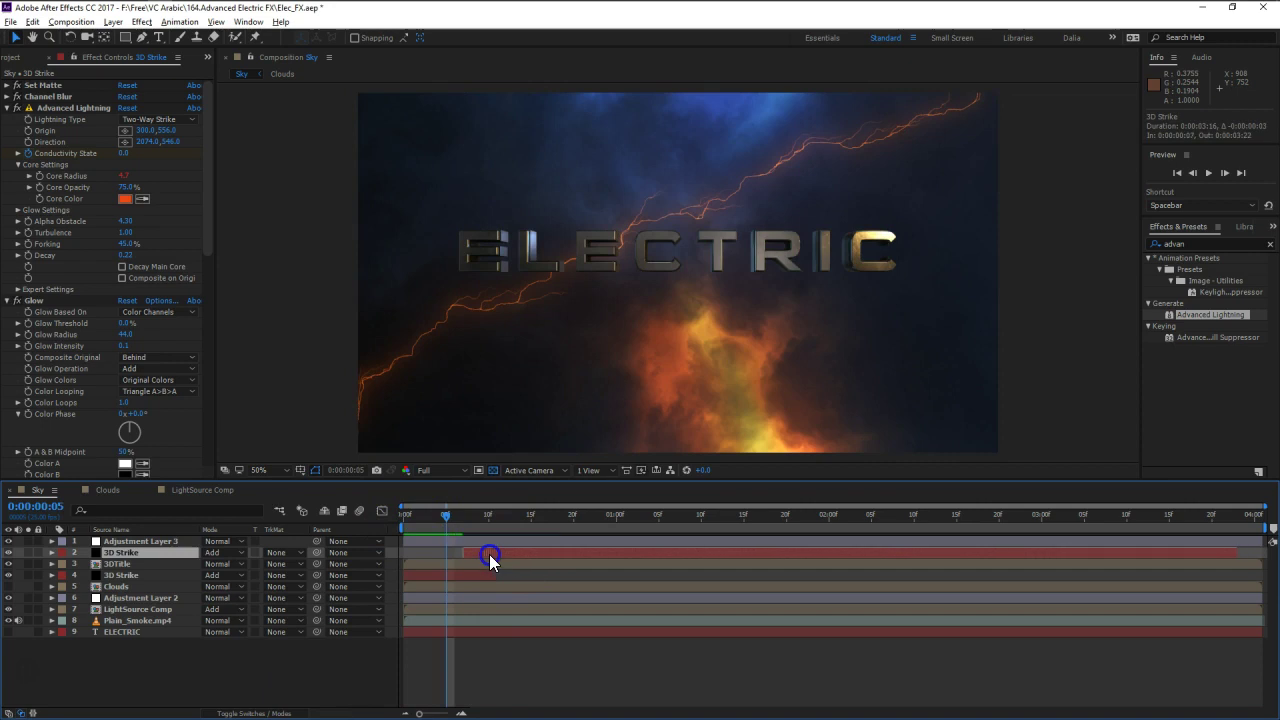
drag(446, 523, 483, 530)
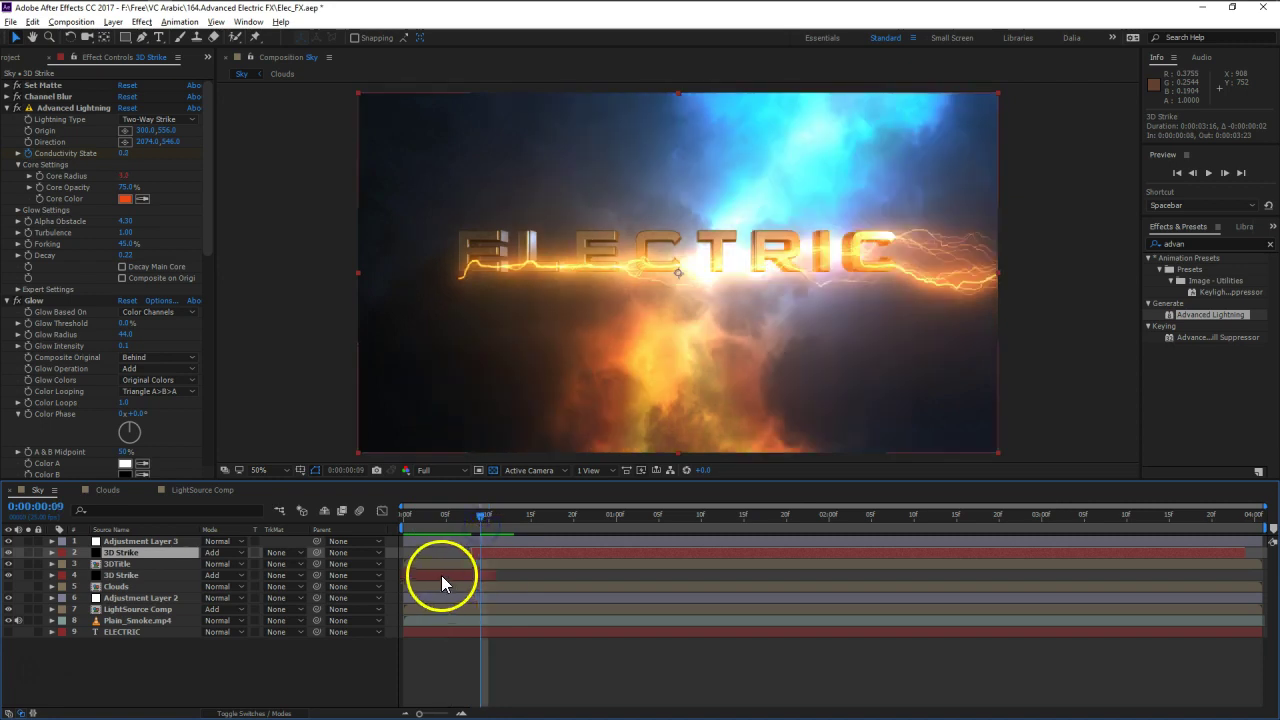
- Change the lower 3D Strike's Core Radius expression to wiggle(8,4) and collapse the layer's properties
click(120, 576)
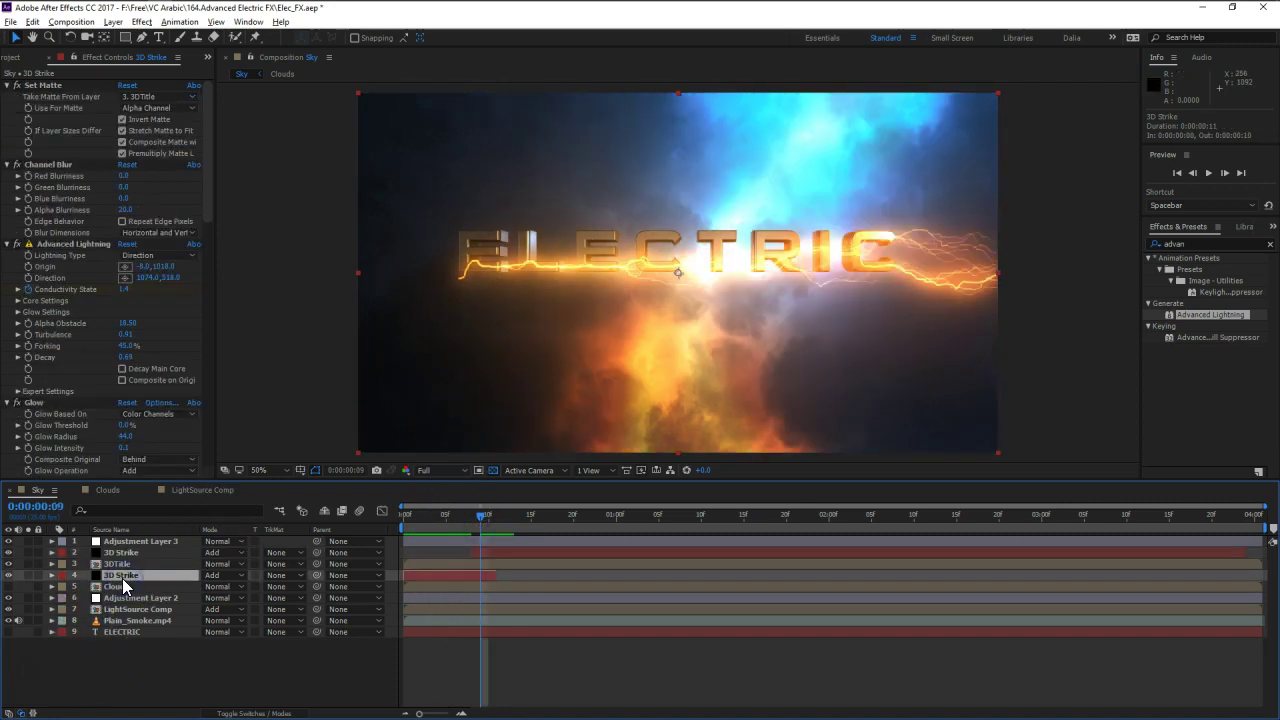
key(u)
key(u)
scroll(500, 650, down, 3)
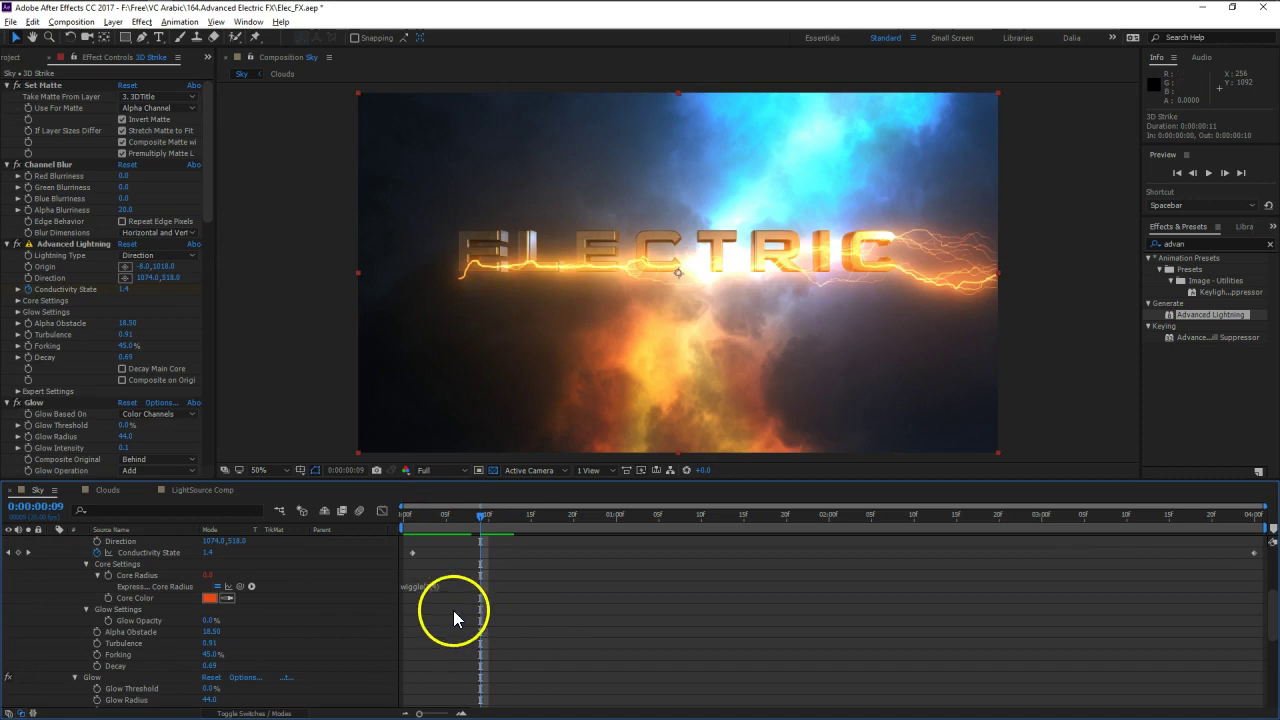
click(430, 586)
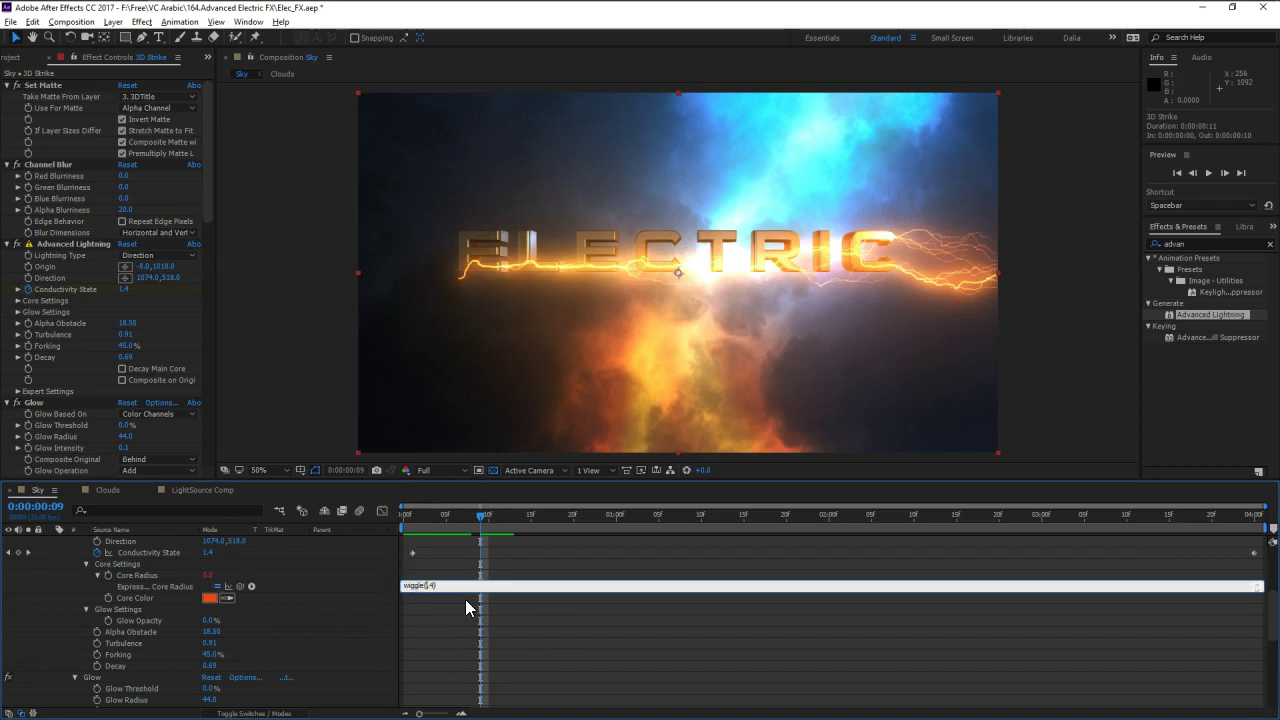
click(465, 599)
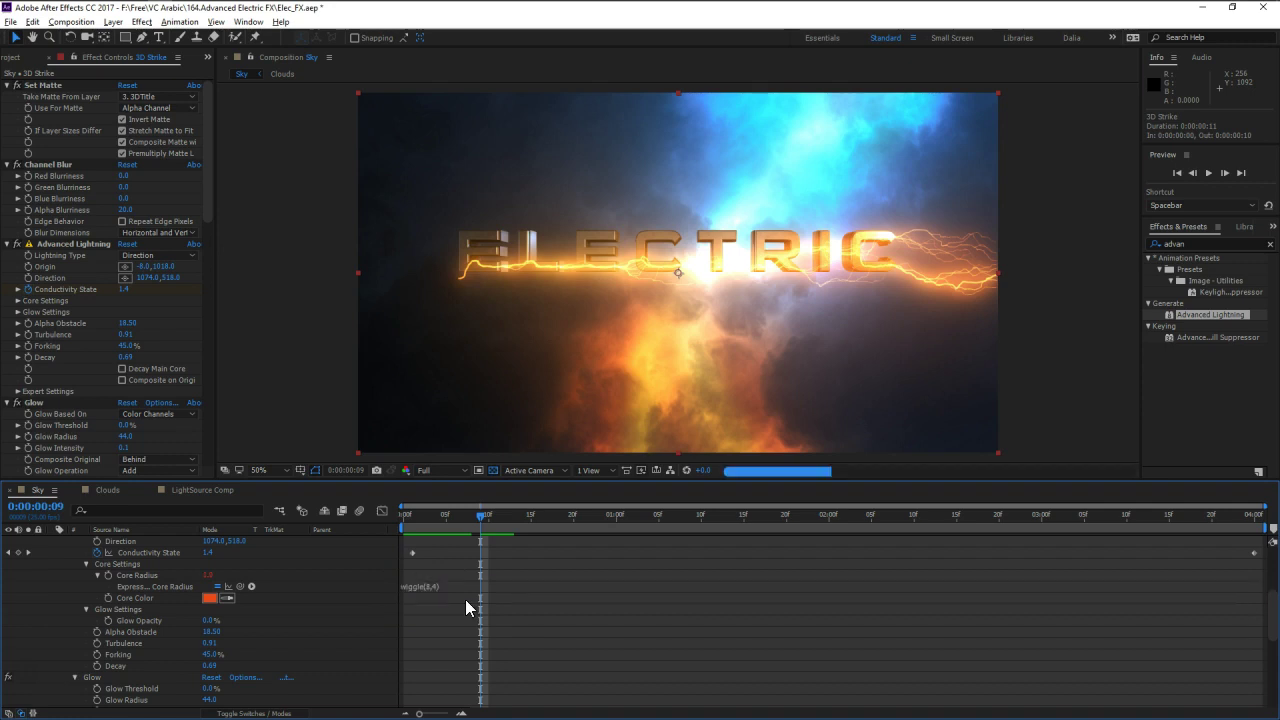
scroll(154, 597, up, 3)
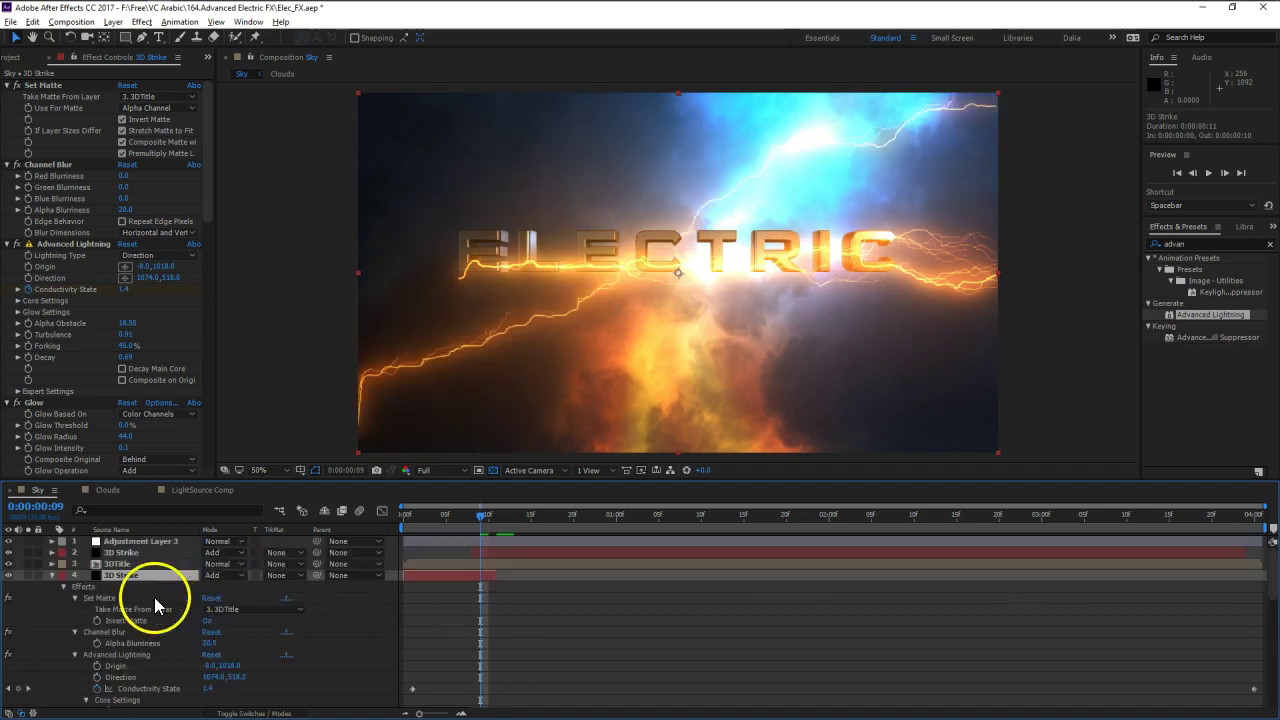
click(51, 575)
- At 0:00:00:12, move the Direction point of the upper 3D Strike's Advanced Lightning to about 1594, 518
drag(485, 520, 506, 524)
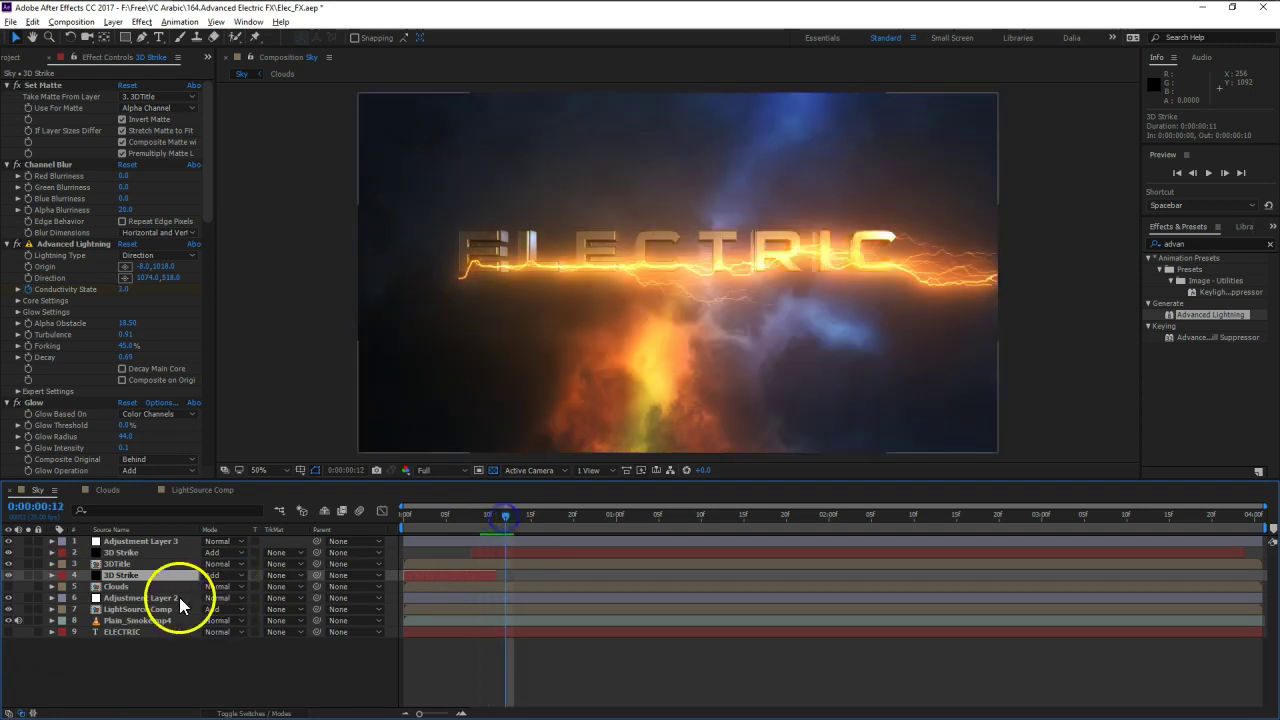
click(125, 552)
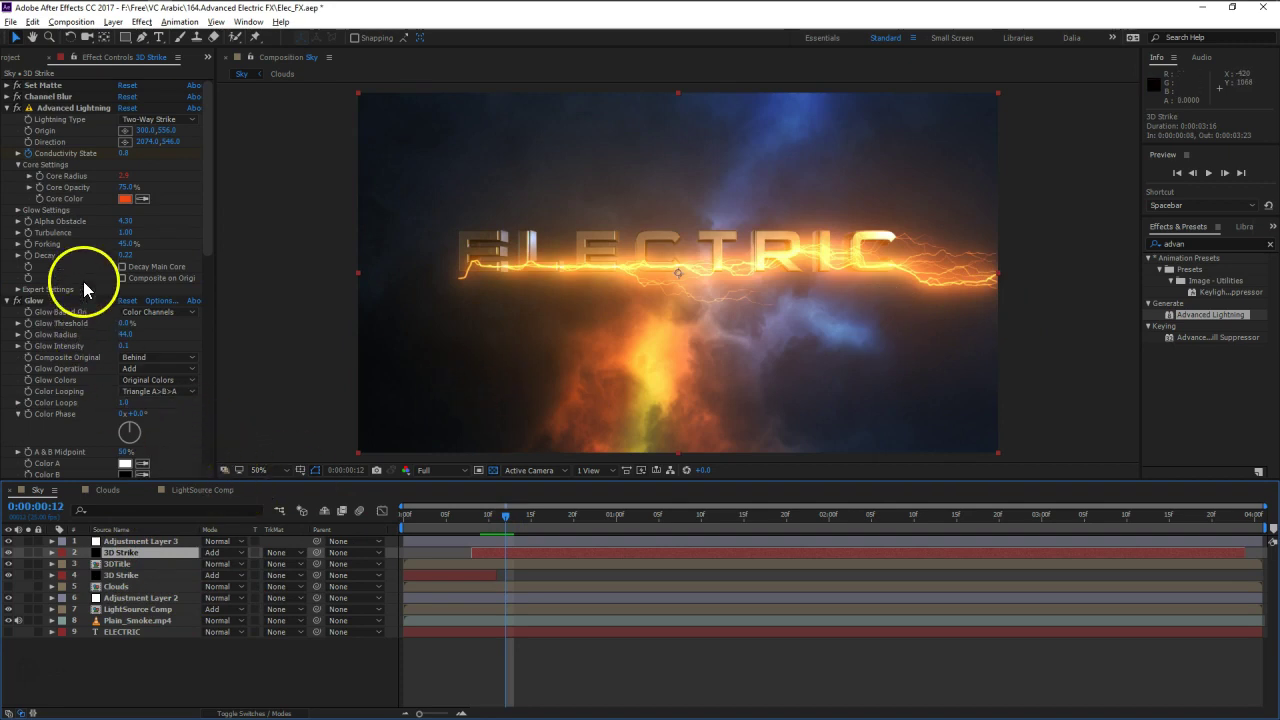
click(81, 108)
drag(1047, 275, 888, 272)
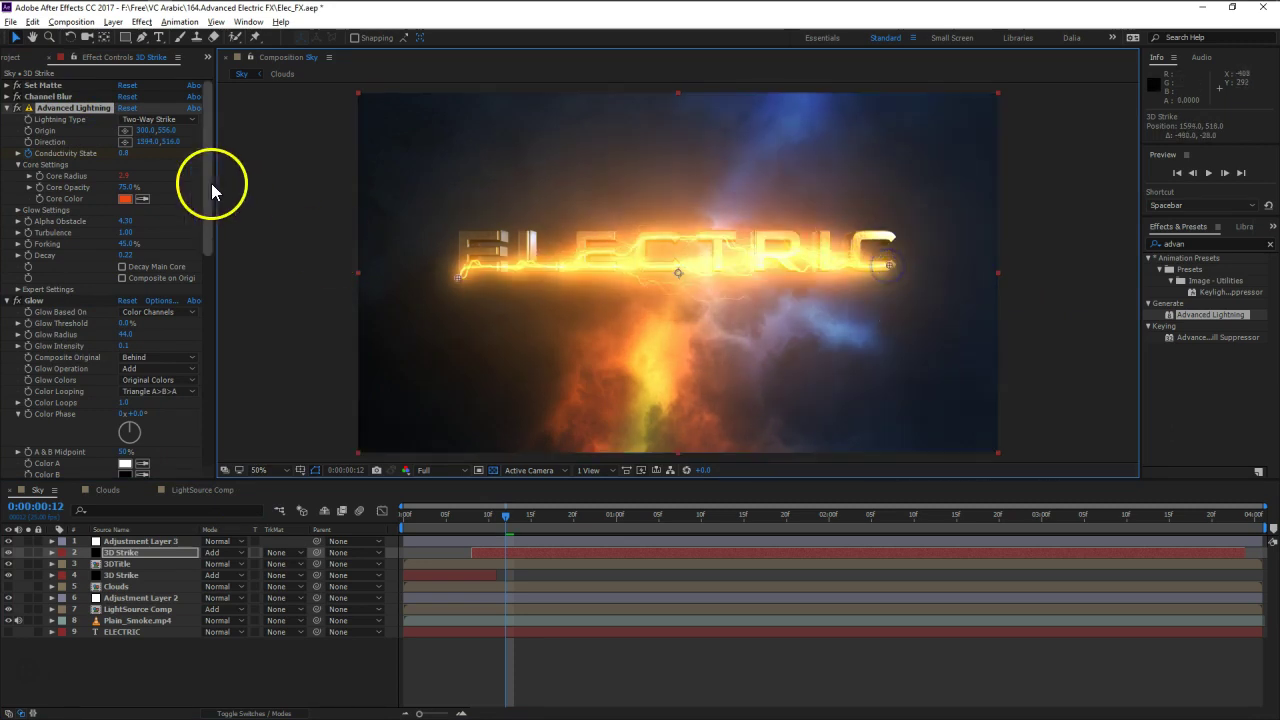
- Set the upper 3D Strike's Lightning Type to Strike, with its Direction at about 192, 696 and Origin at about 1604, 444
click(150, 119)
click(155, 149)
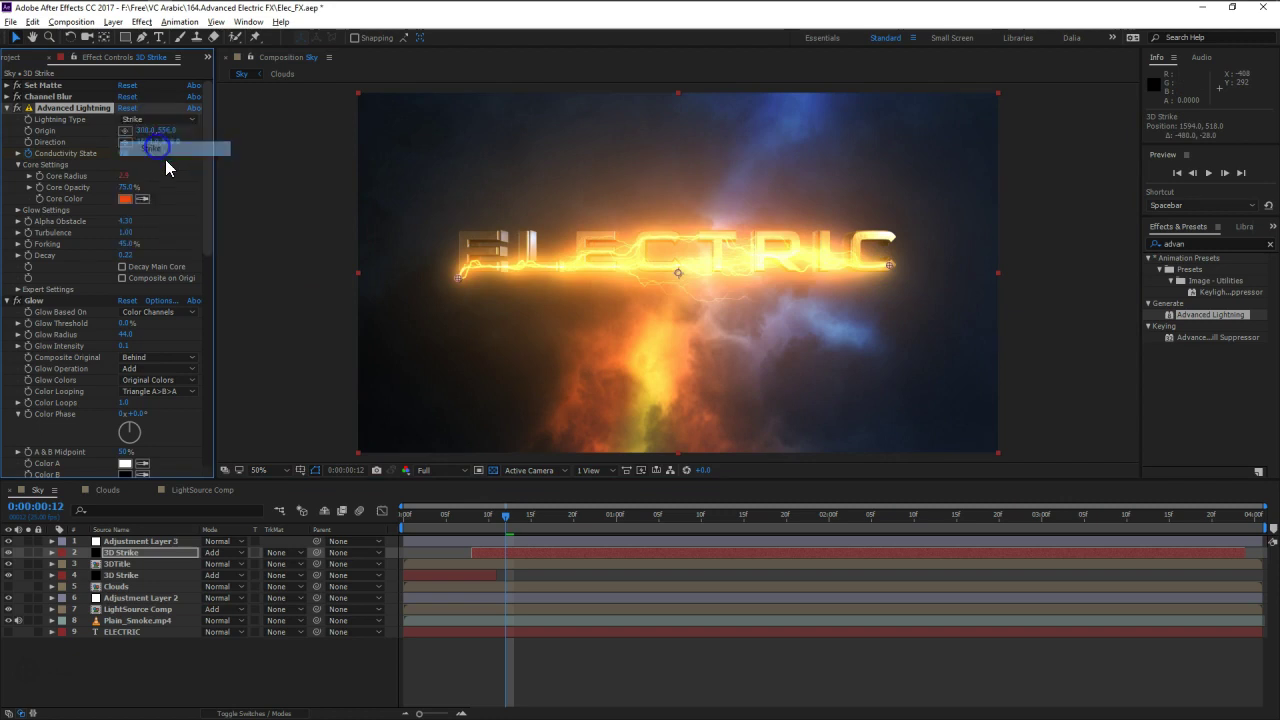
drag(894, 267, 424, 330)
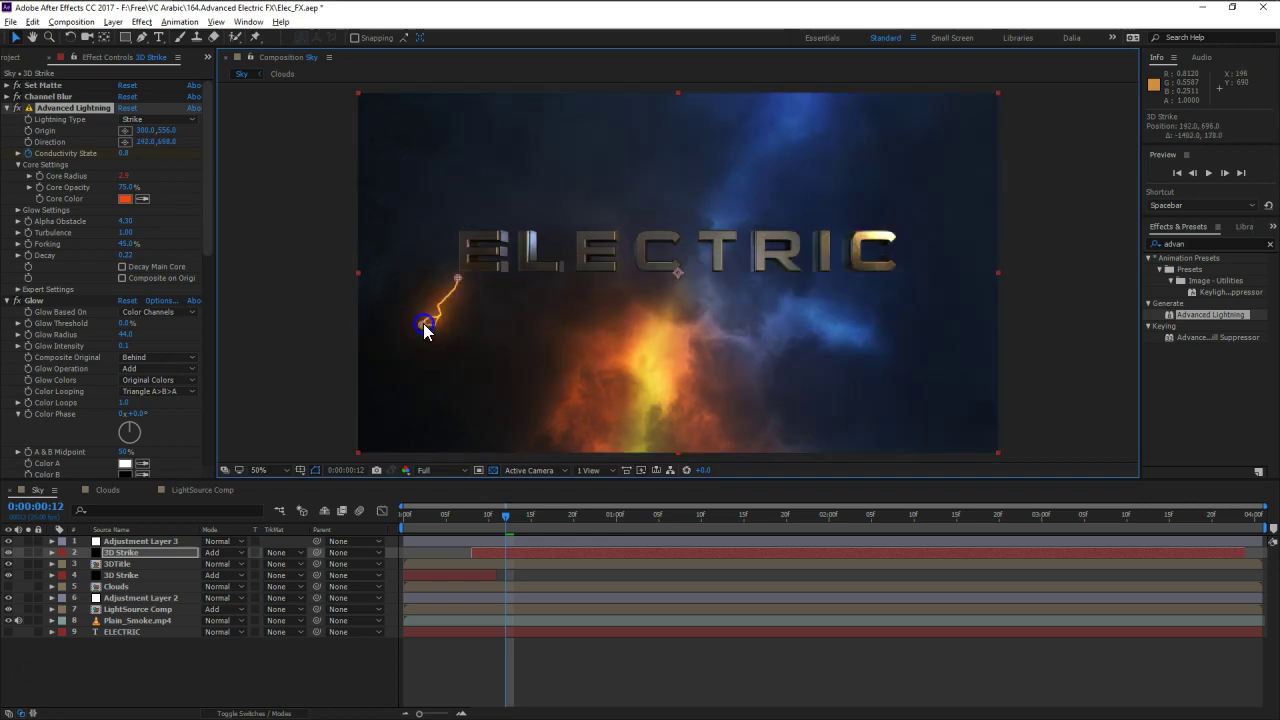
drag(457, 284, 892, 246)
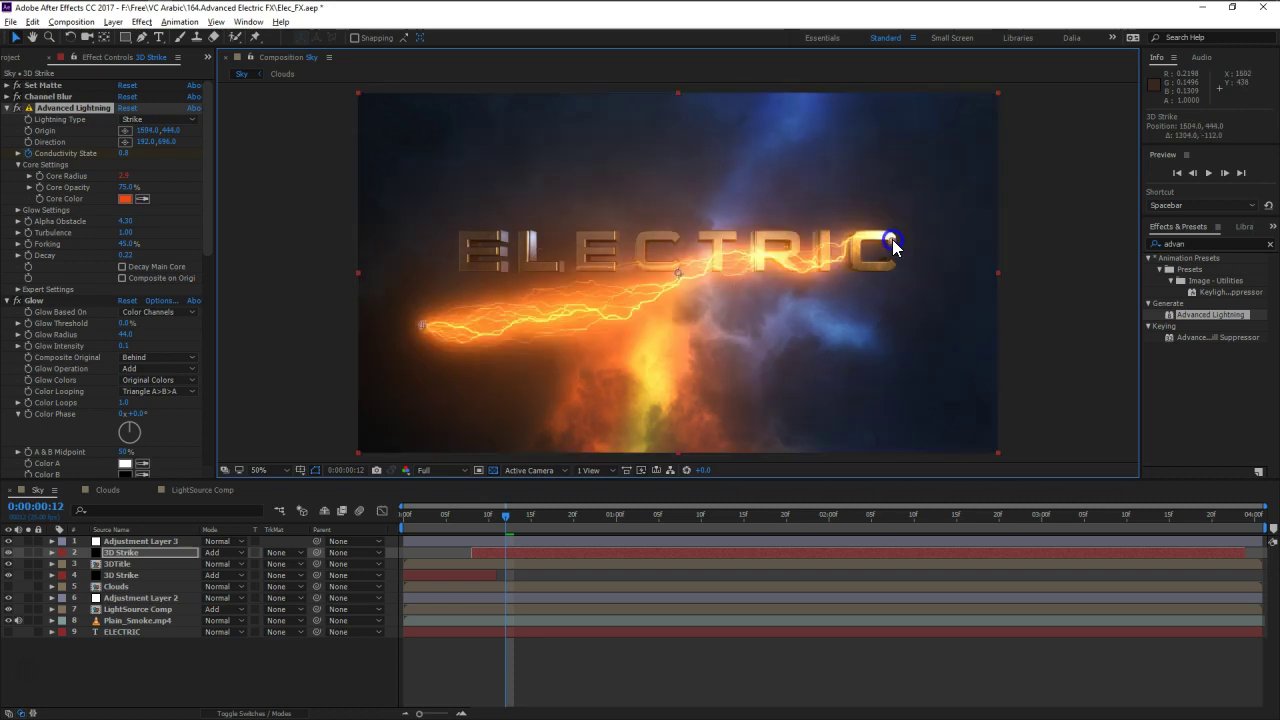
- Move the Direction point of the upper 3D Strike's lightning beyond the frame's left edge, to about -80, 614, and deselect the layer
drag(419, 325, 331, 303)
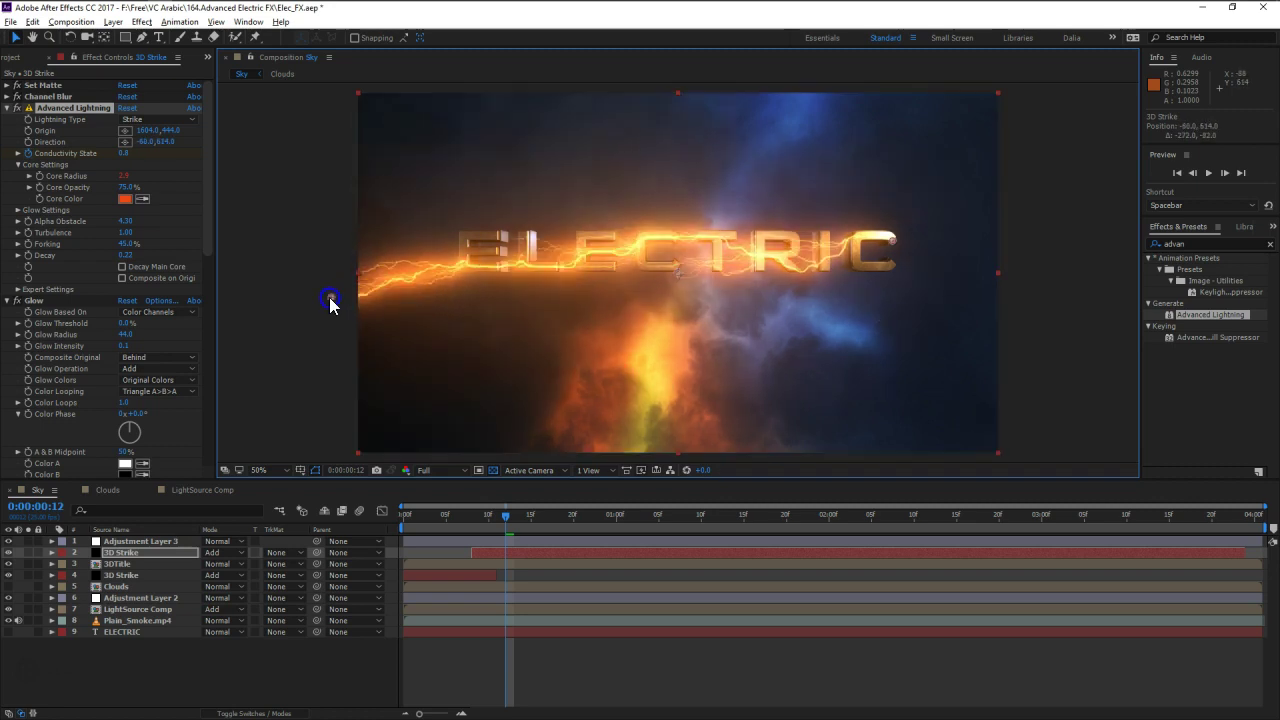
click(315, 676)
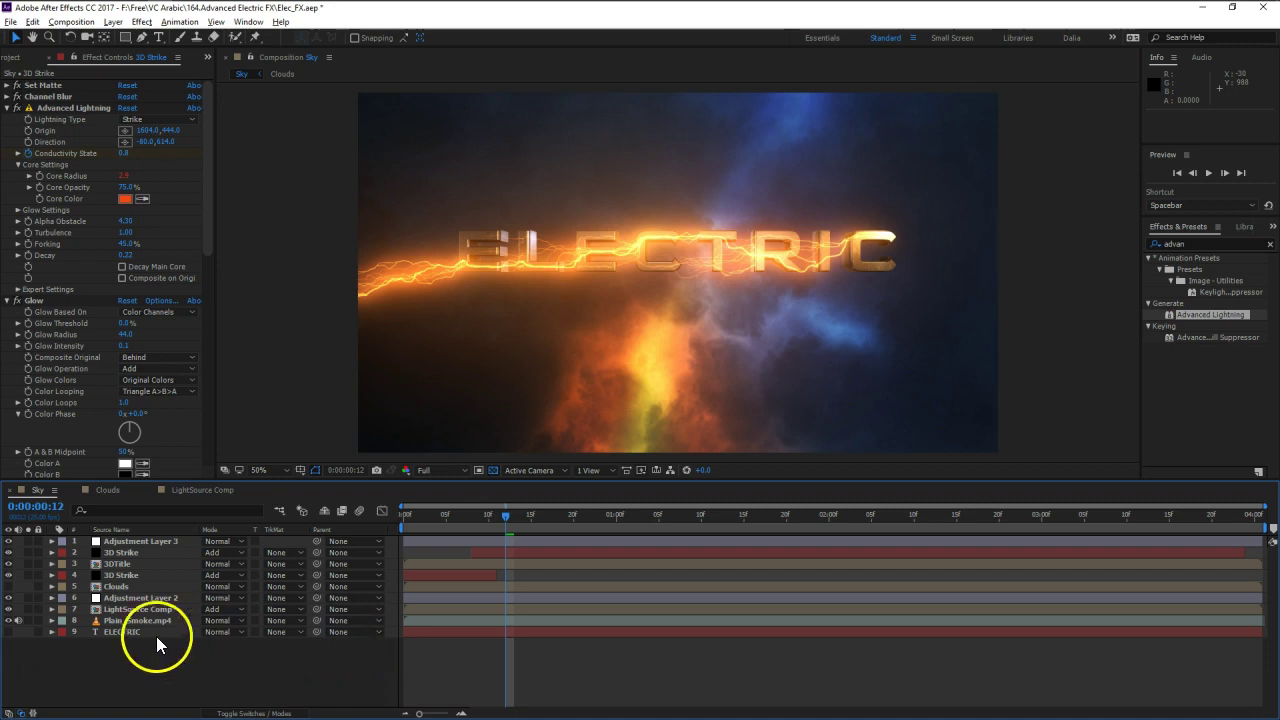
- Preview the two 3D Strike layers and 3DTitle soloed from the first frame, then turn their solo off
drag(505, 512, 403, 514)
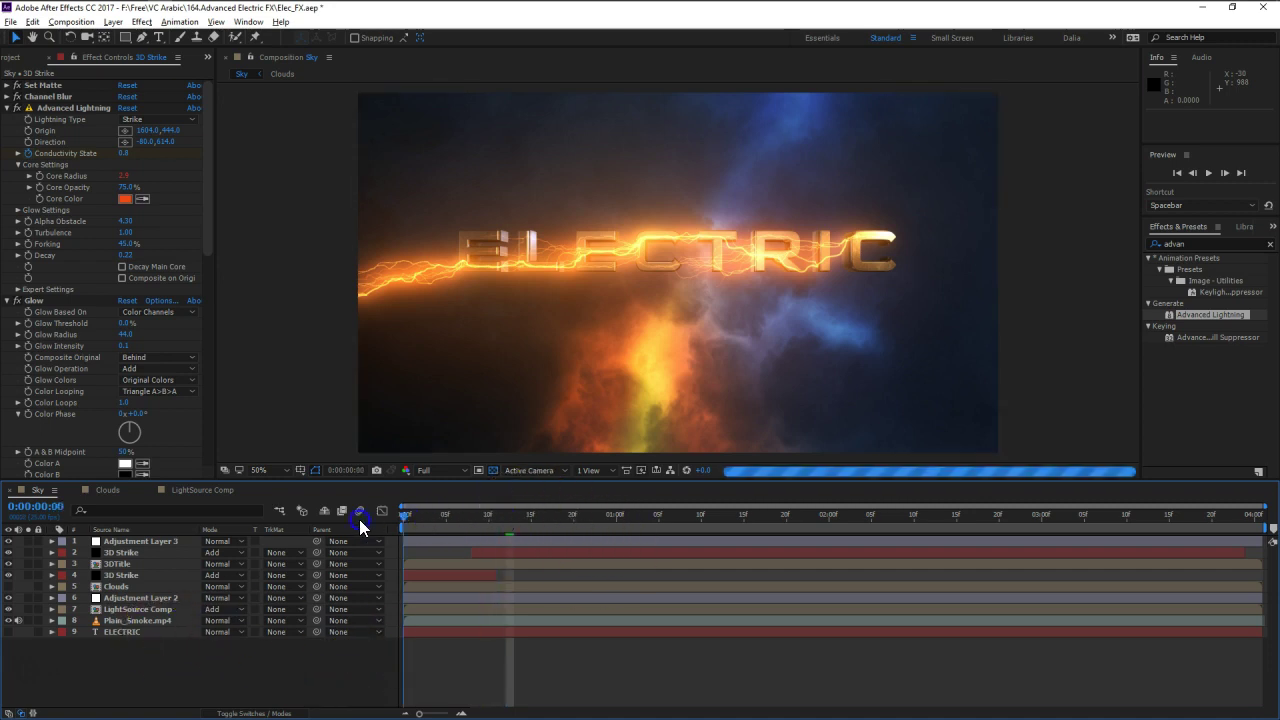
click(105, 575)
click(28, 575)
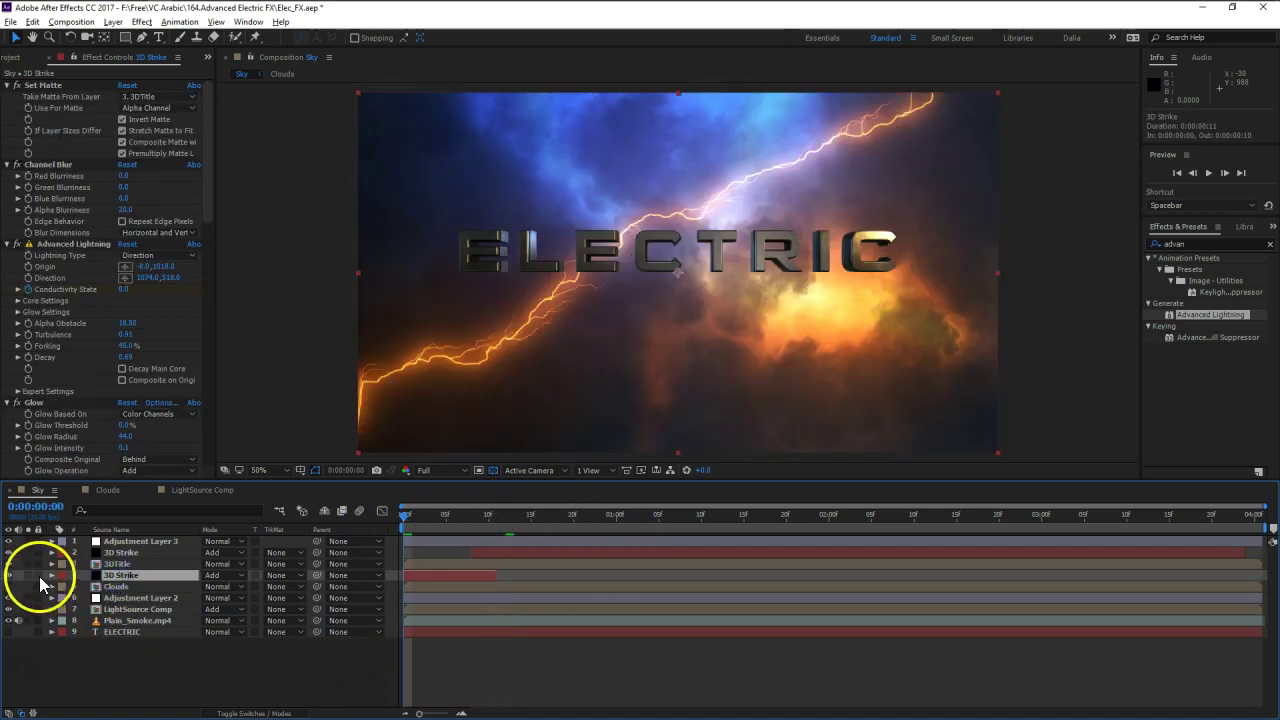
click(29, 562)
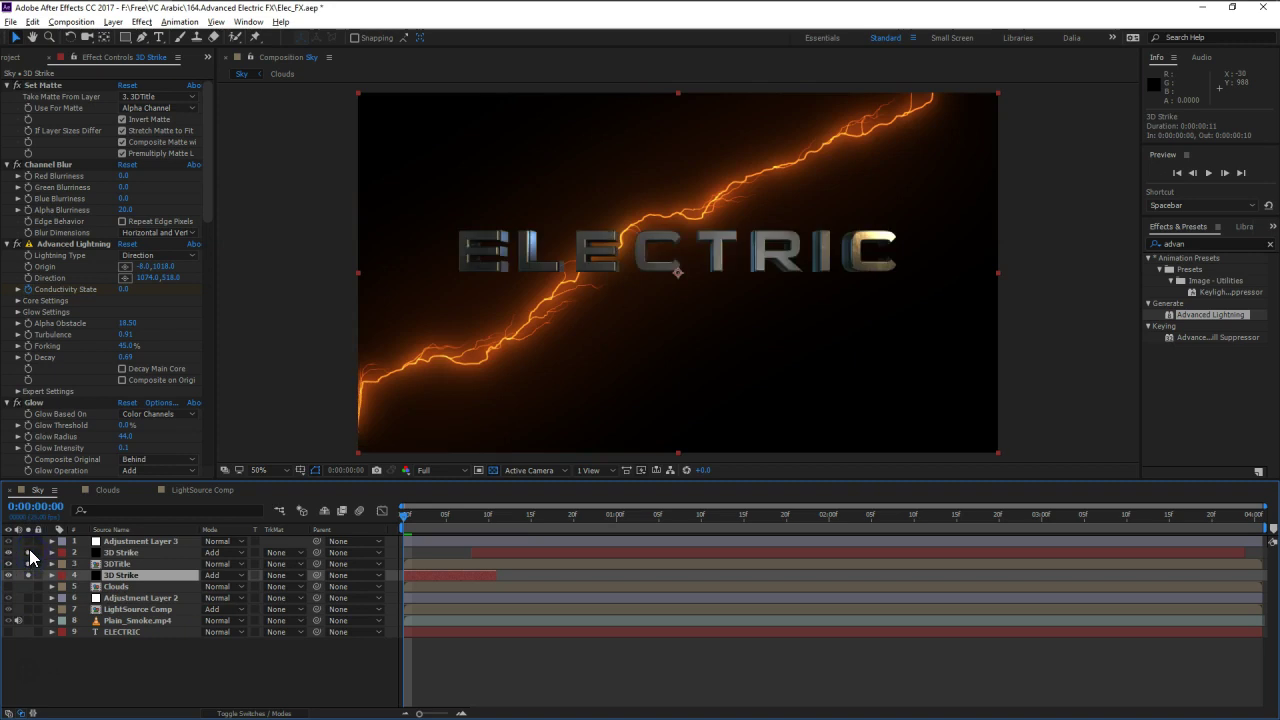
key(space)
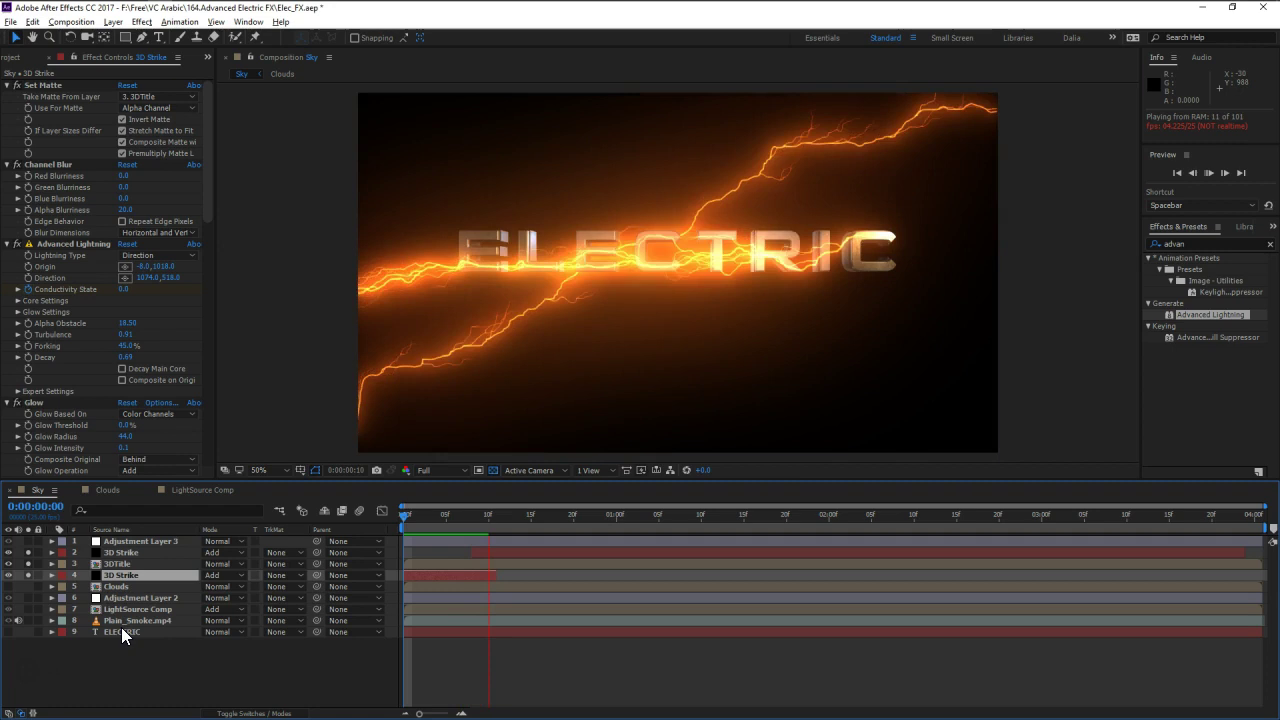
key(space)
key(space)
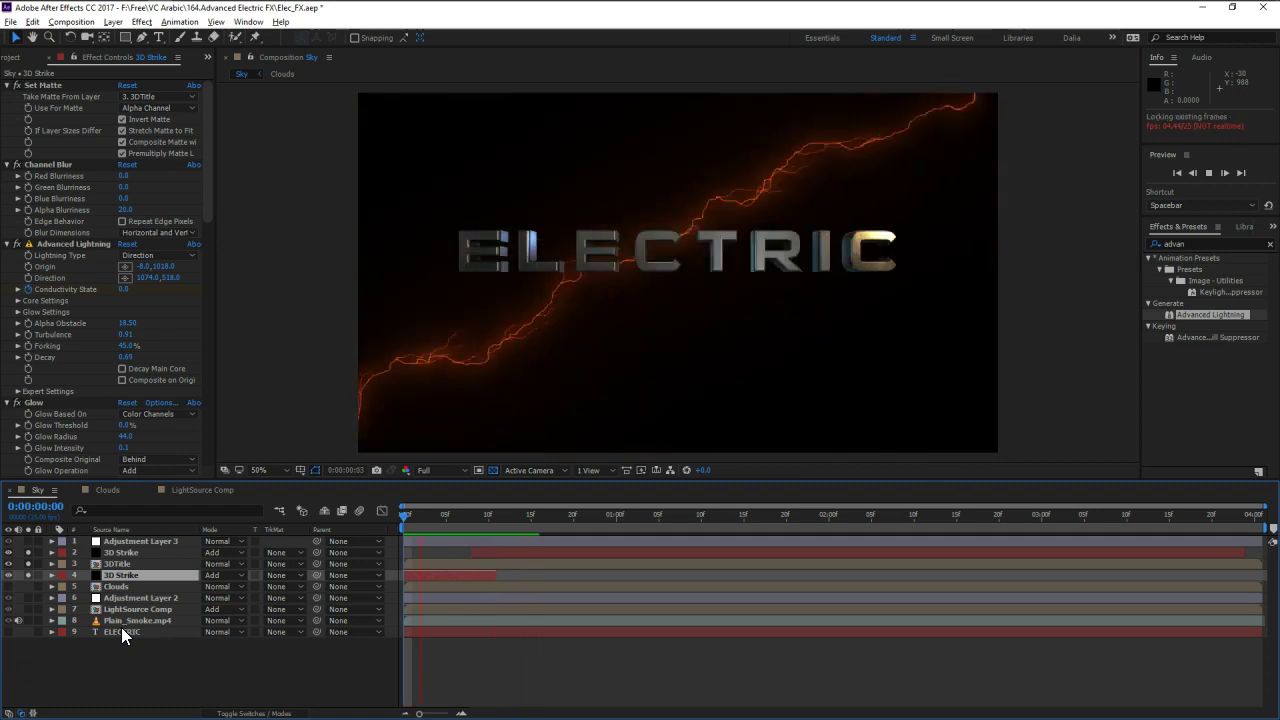
key(space)
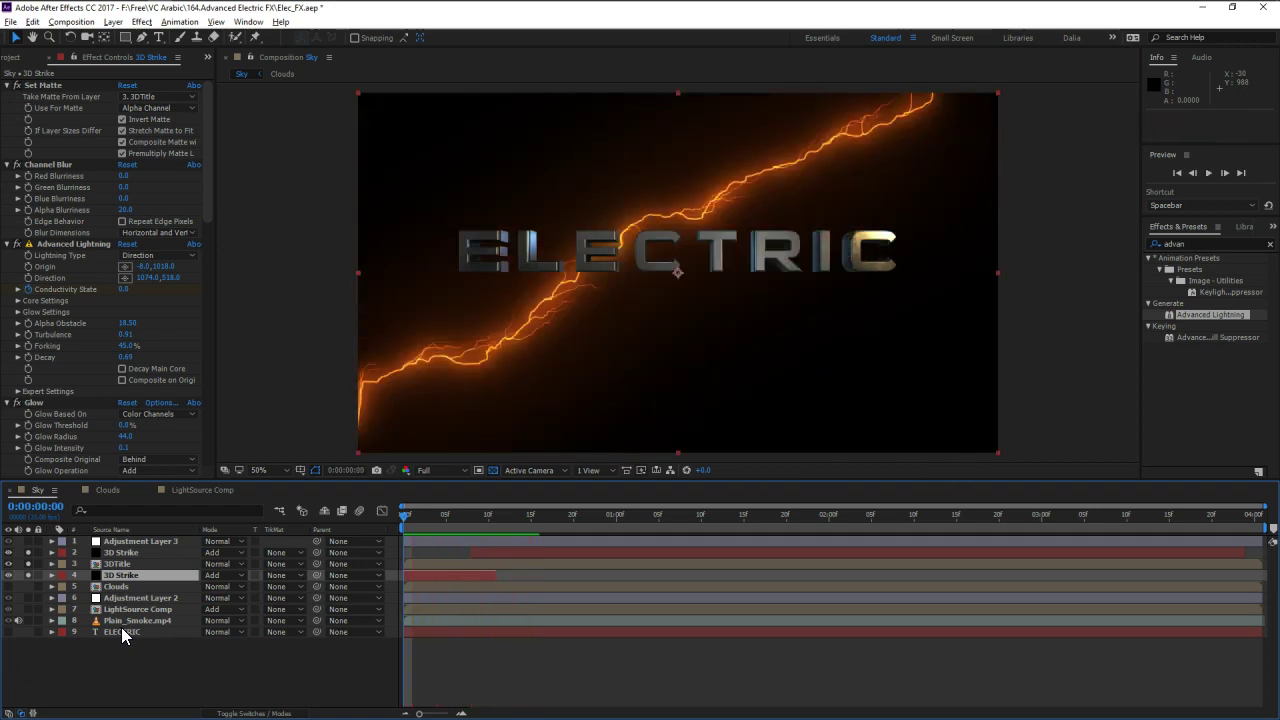
click(27, 552)
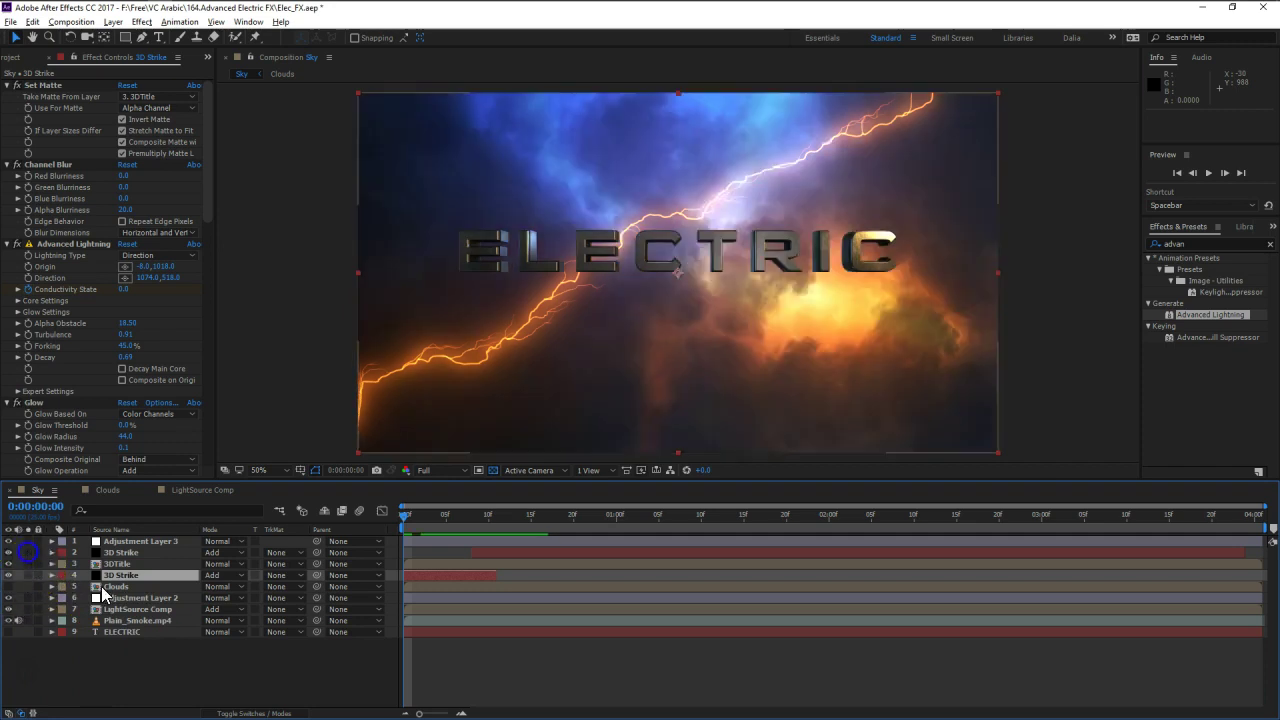
click(316, 668)
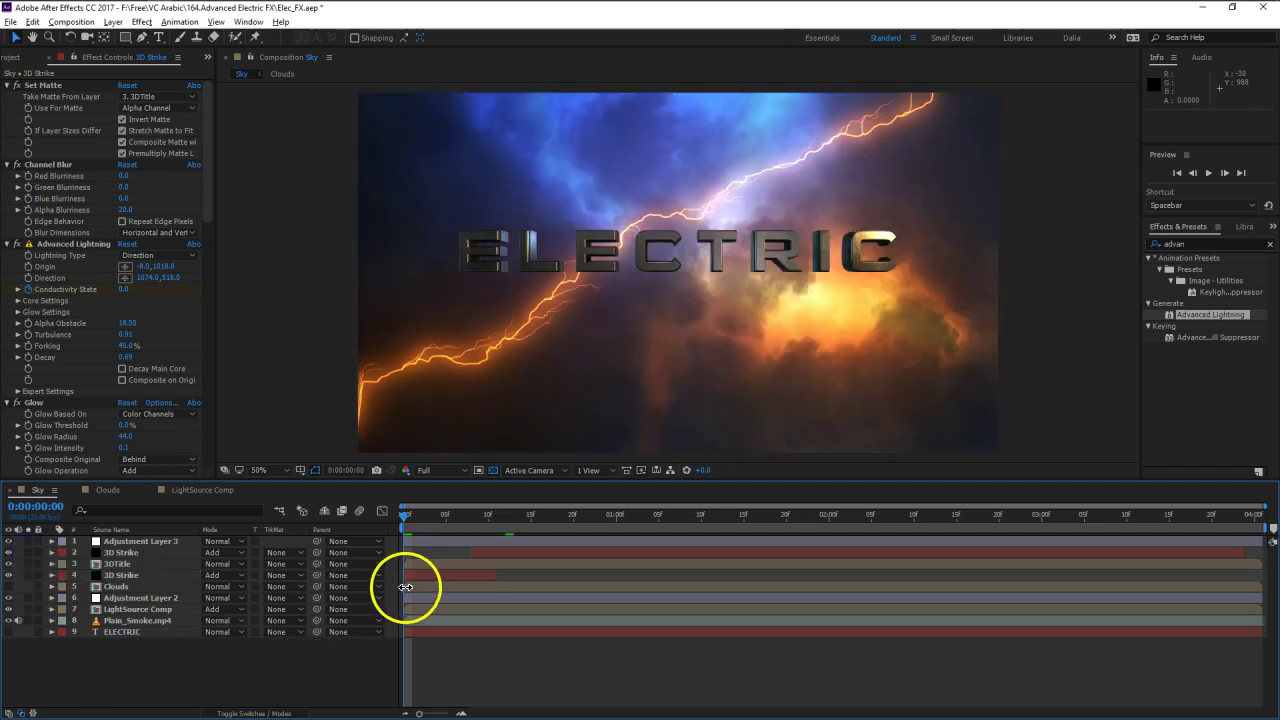
- Set the Opacity of the lower 3D Strike to 0% with a keyframe at 0:00:00:00
click(141, 576)
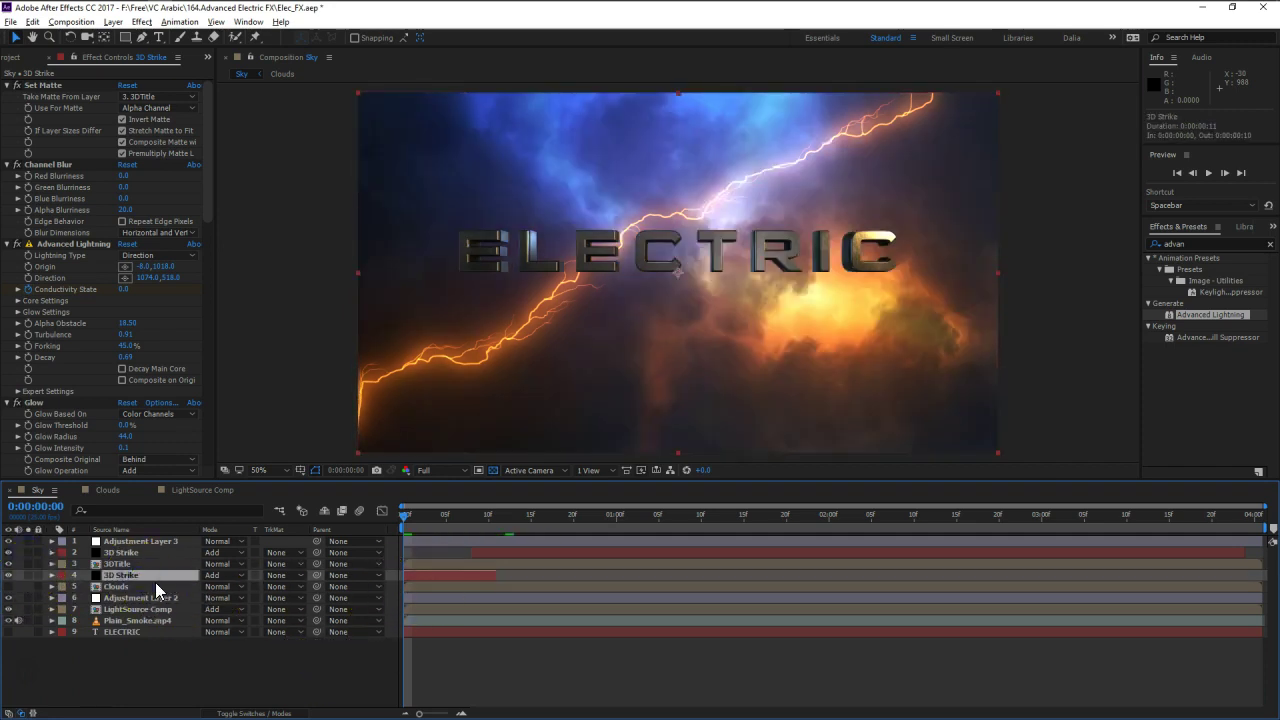
key(t)
click(210, 586)
text(0)
key(Return)
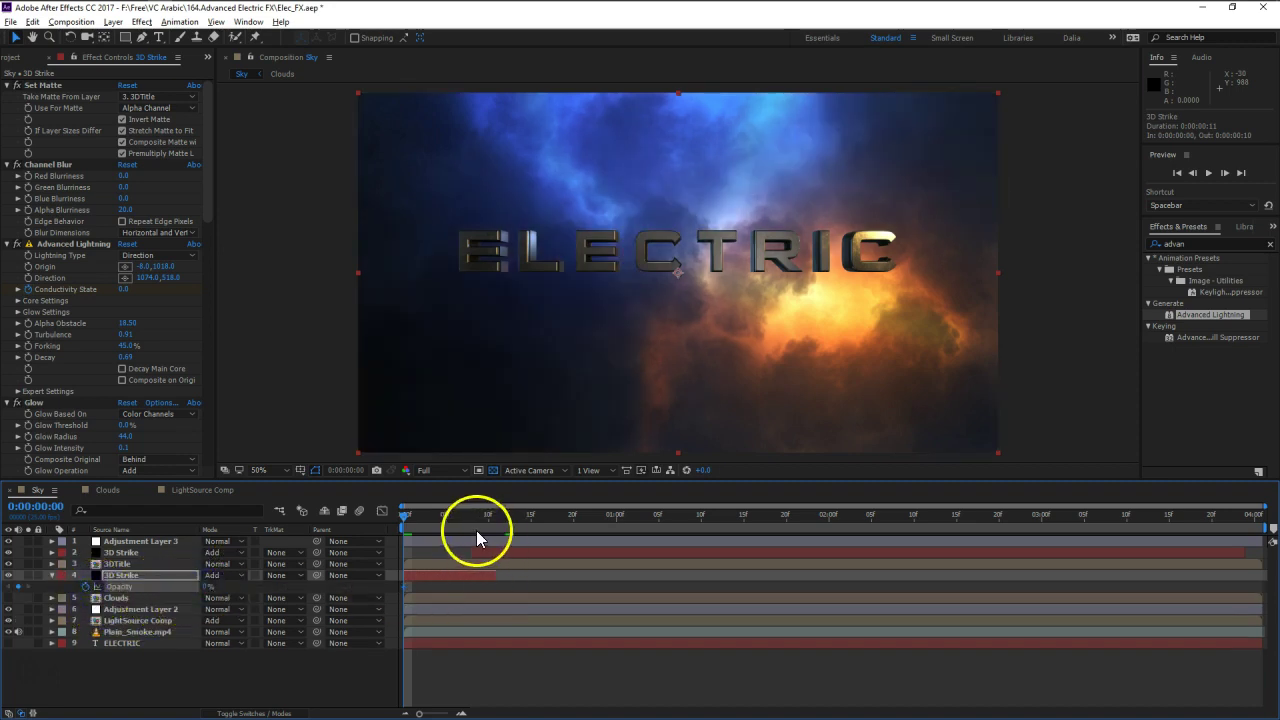
- Add a 100% Opacity keyframe to the lower 3D Strike at 0:00:00:03
click(419, 522)
key(Page_Down)
key(Page_Down)
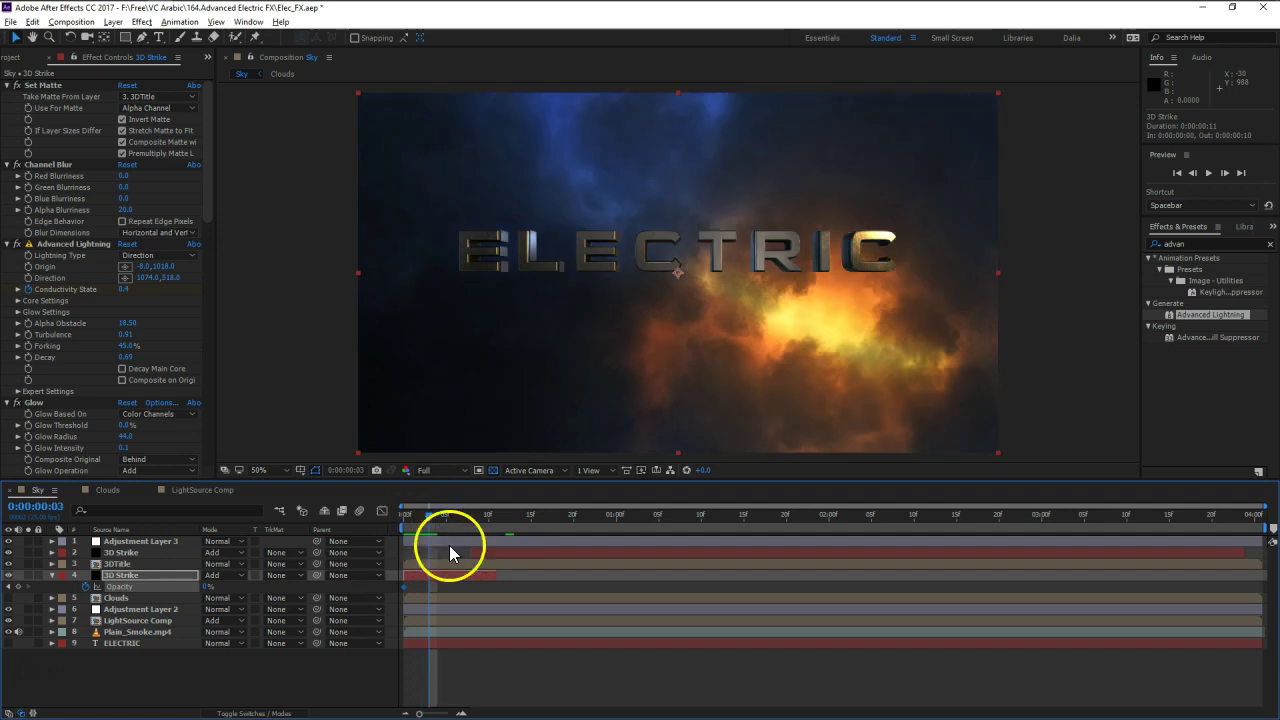
click(205, 588)
text(100)
key(Return)
click(429, 657)
click(423, 523)
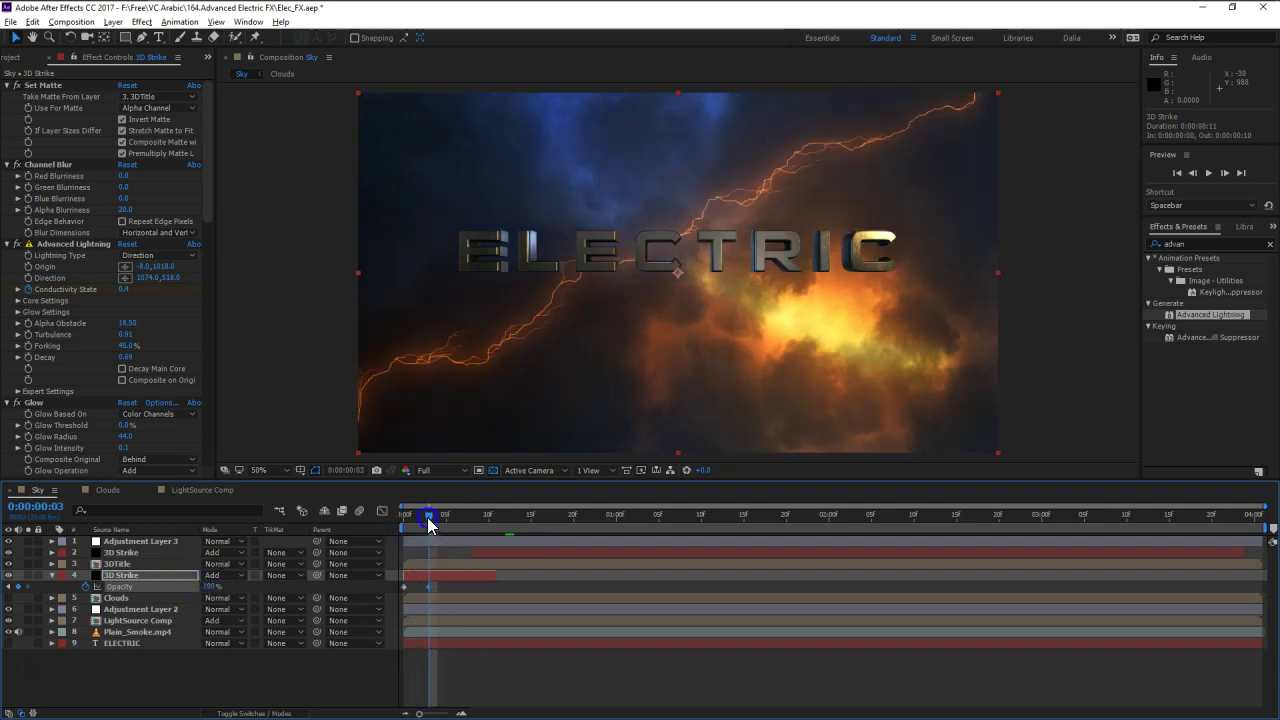
- Preview the lower strike's fade-in from the first frame and scrub to 0:00:00:04
drag(429, 524, 359, 516)
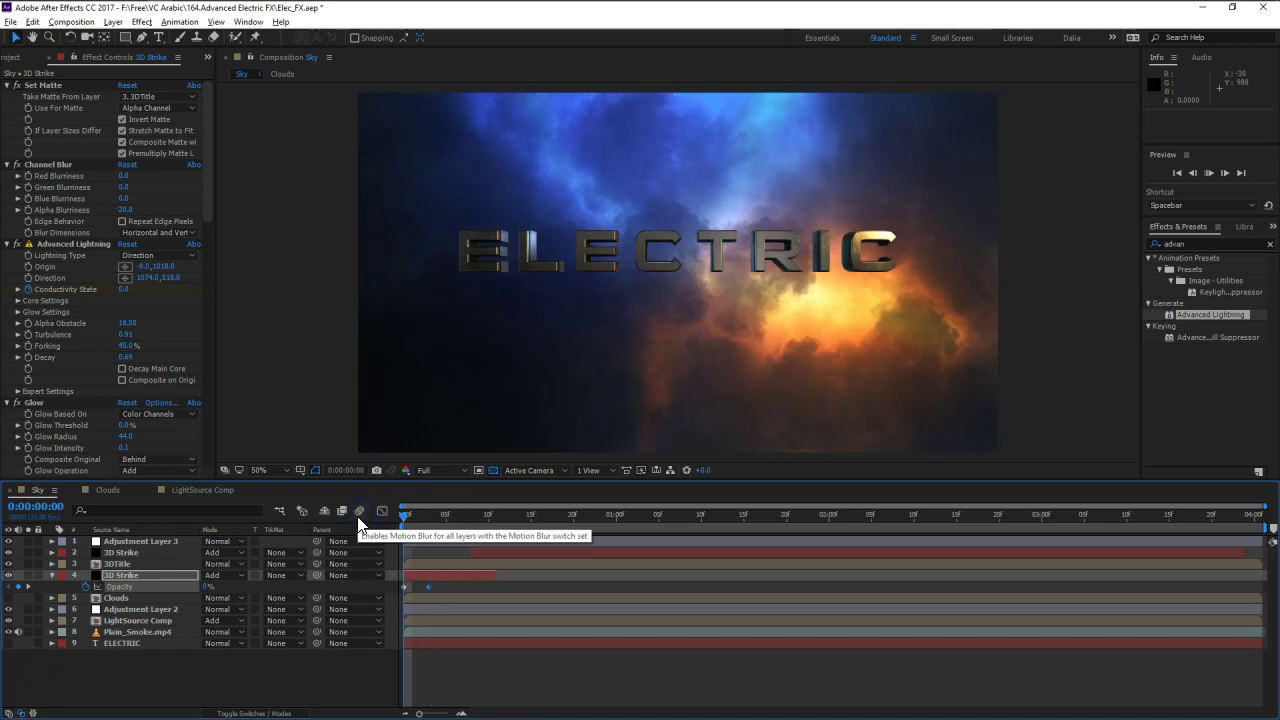
key(space)
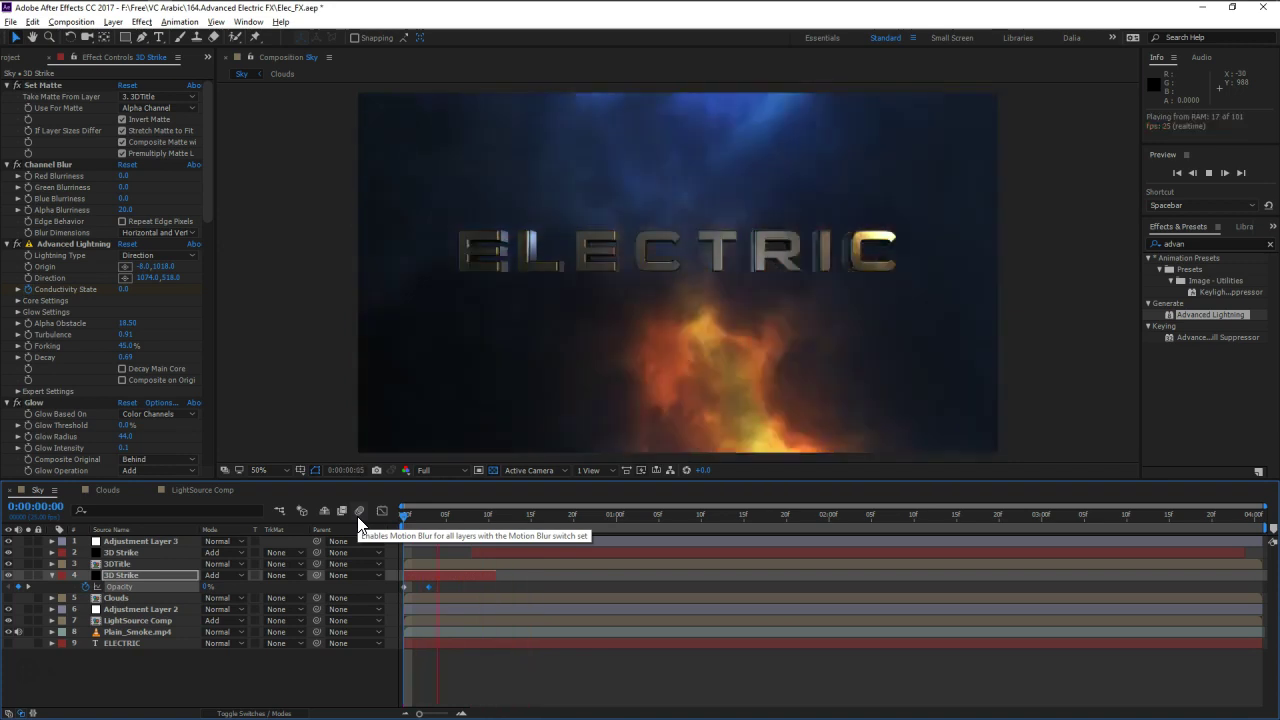
key(space)
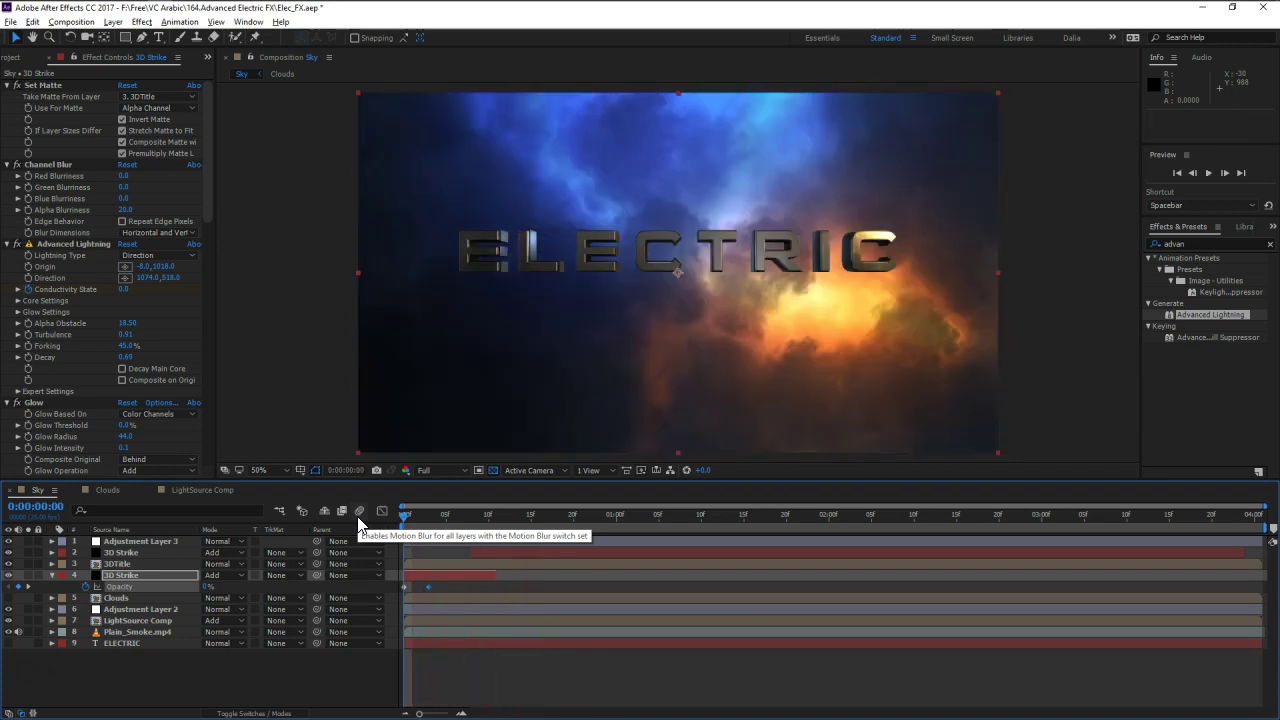
drag(403, 514, 438, 514)
click(180, 578)
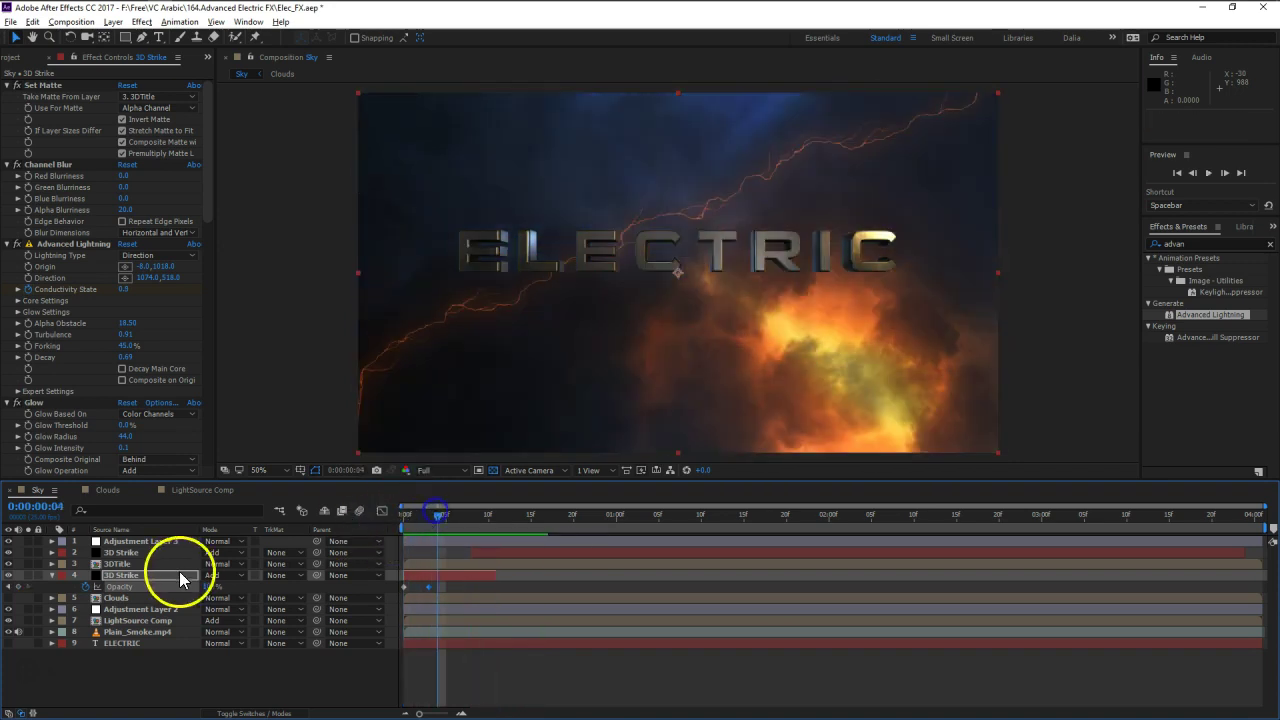
- Open the 3DTitle composition, select its E3D layer and turn off the transparency grid
click(127, 566)
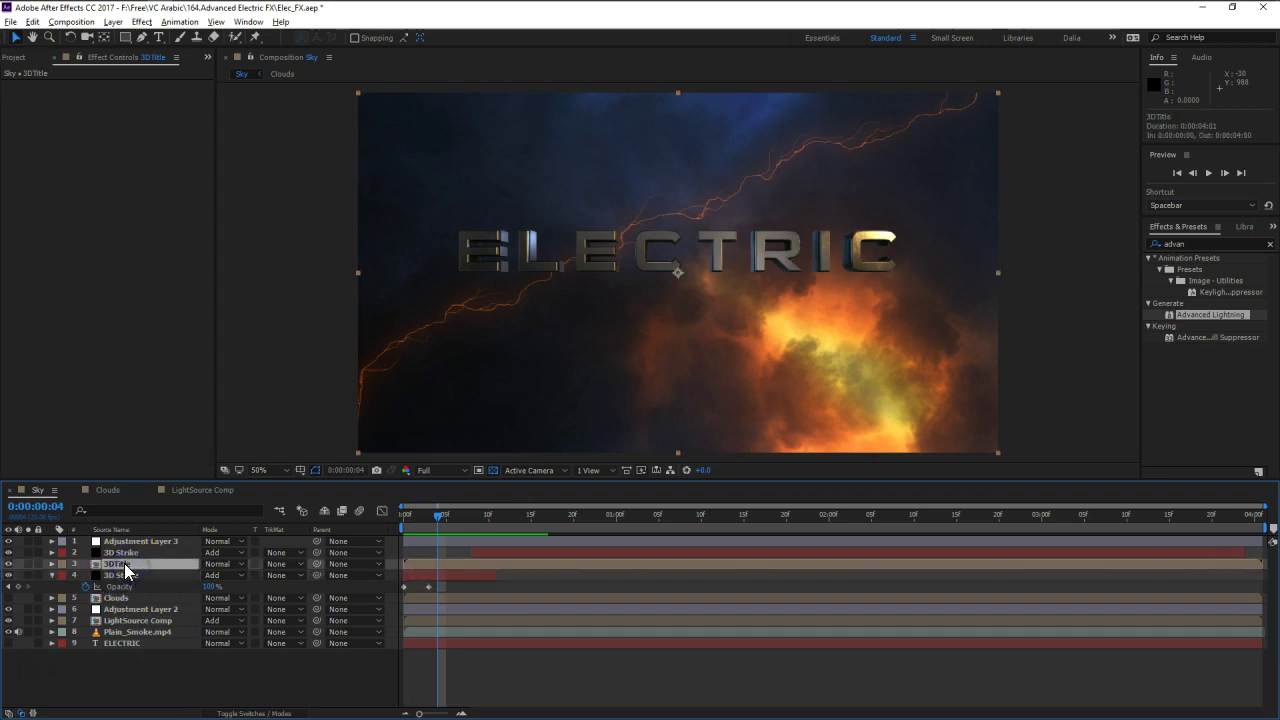
double_click(200, 564)
click(110, 577)
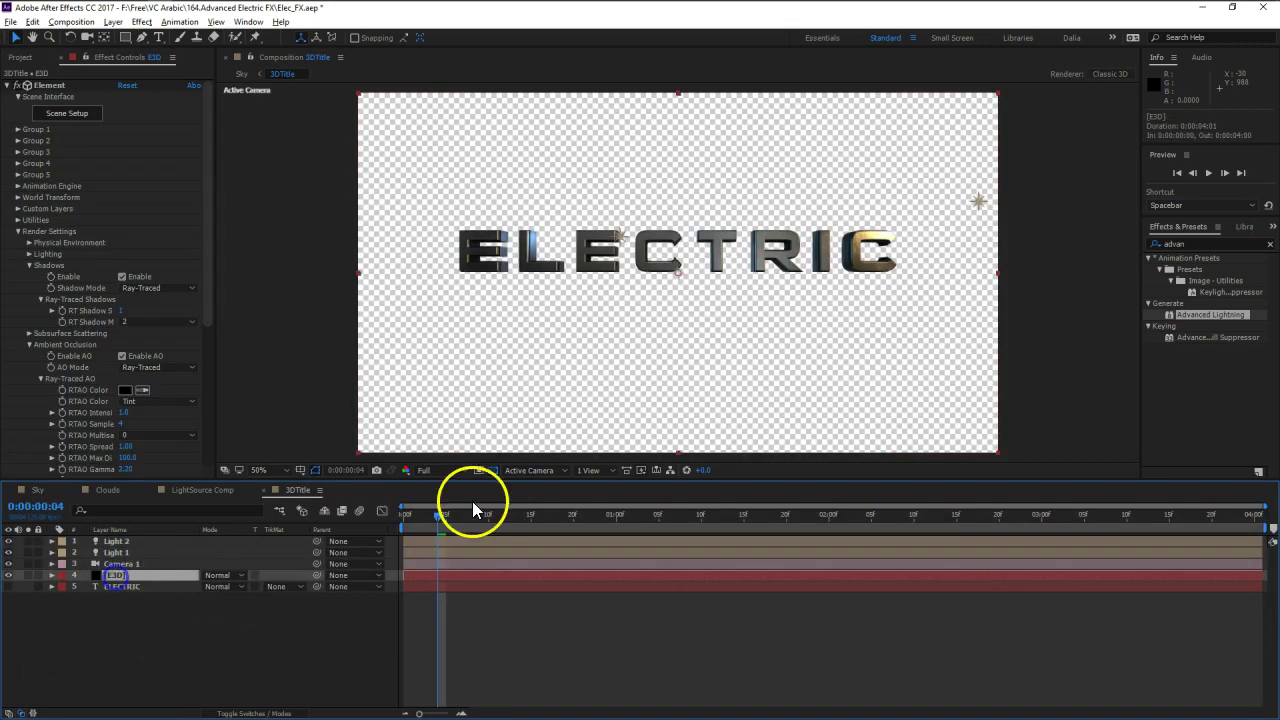
click(494, 471)
- Enable Multi-Object in the Particle Look settings of Group 1 in the E3D layer's Element effect
scroll(57, 290, down, 5)
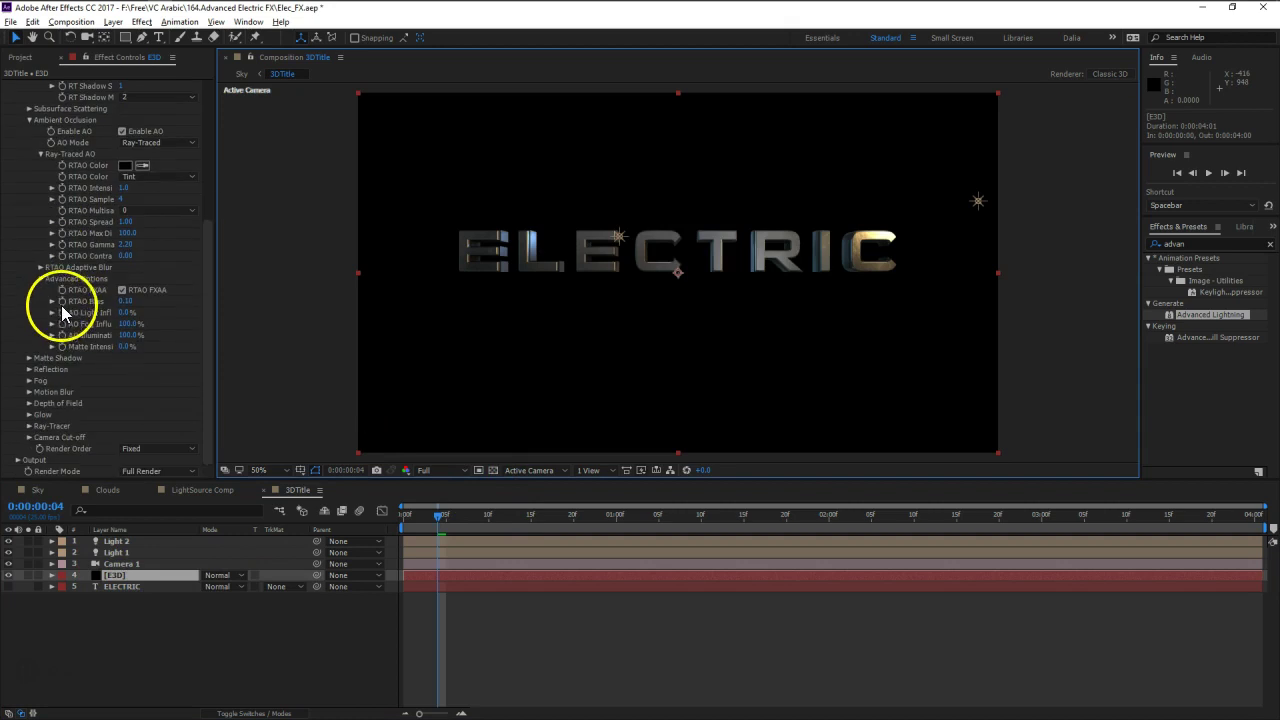
scroll(10, 355, up, 3)
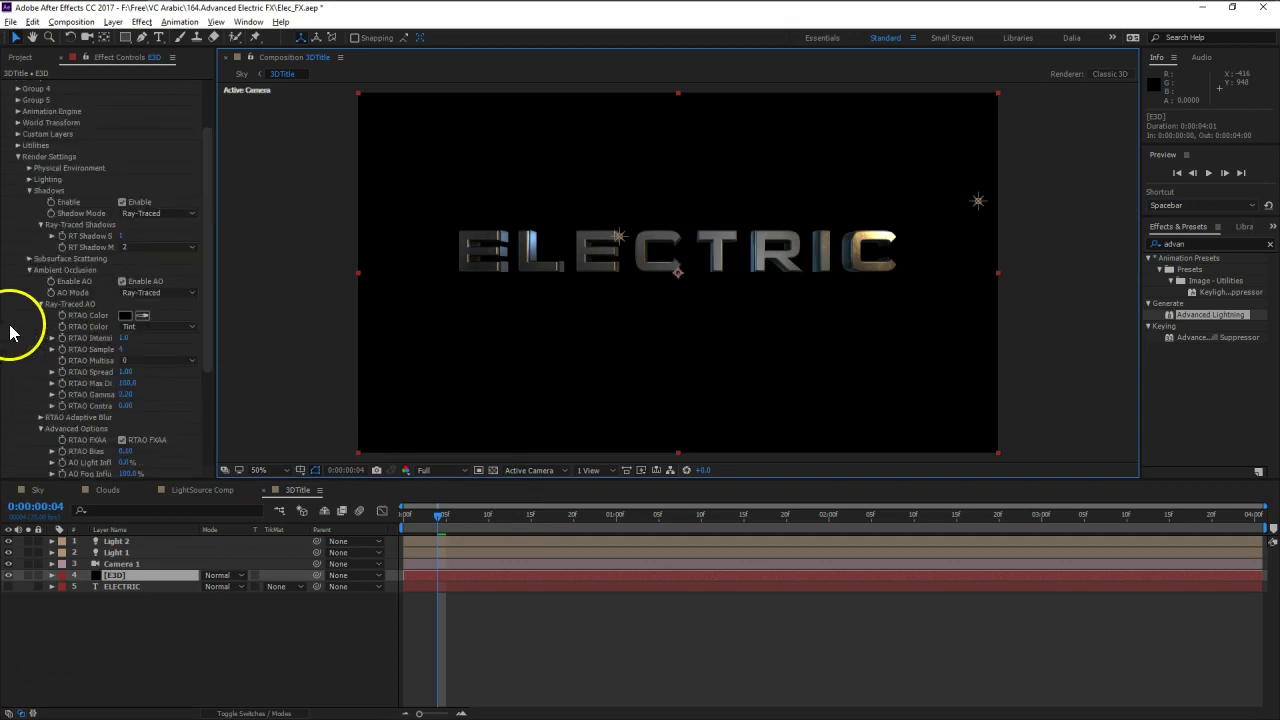
click(17, 157)
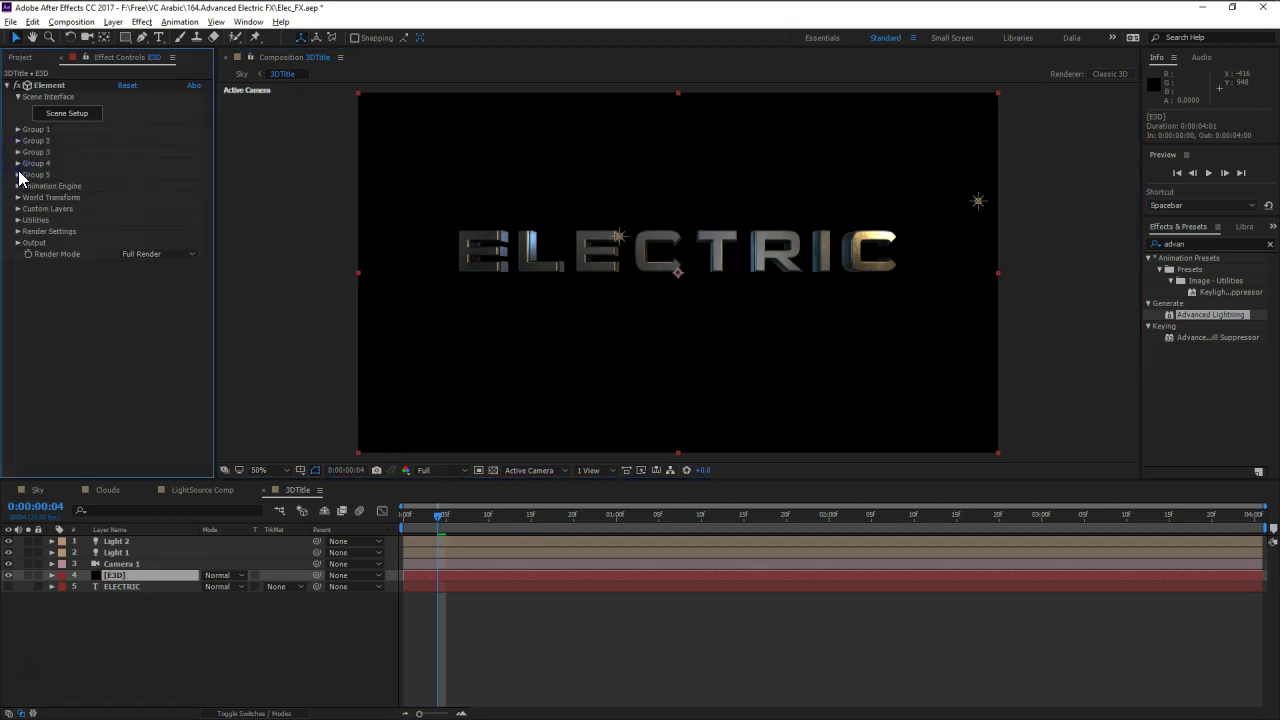
click(17, 130)
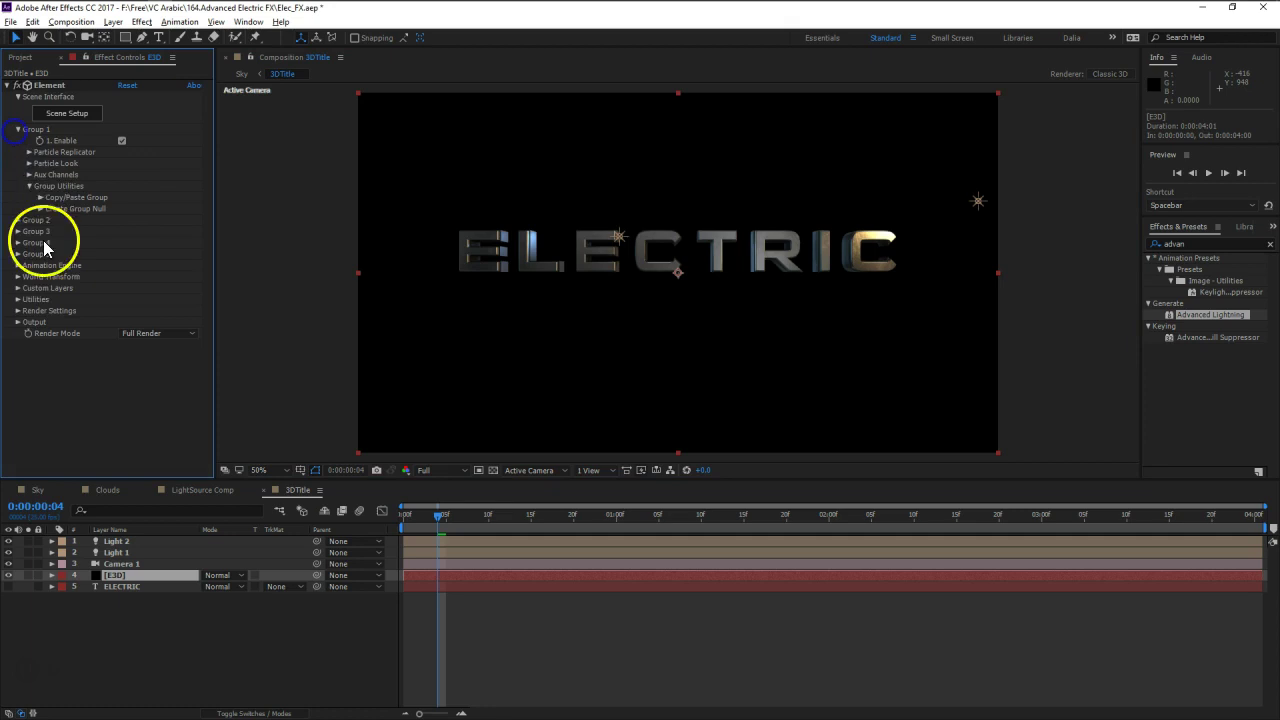
click(29, 163)
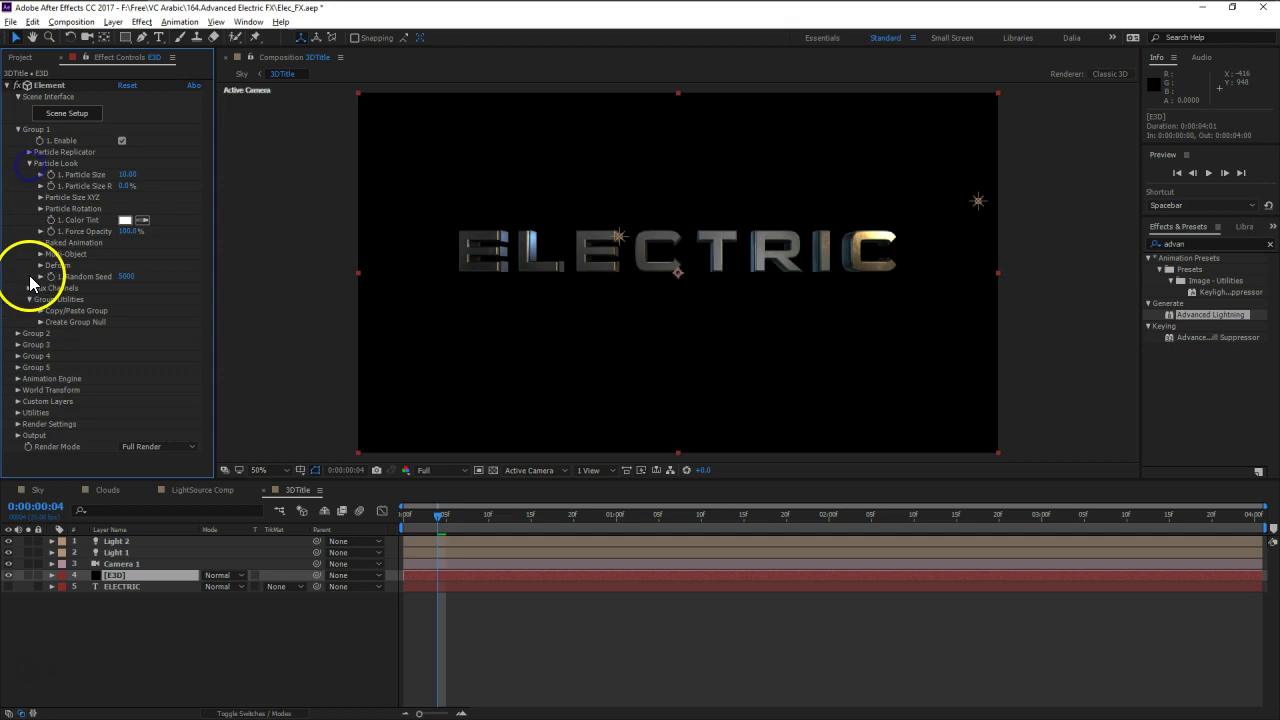
click(41, 254)
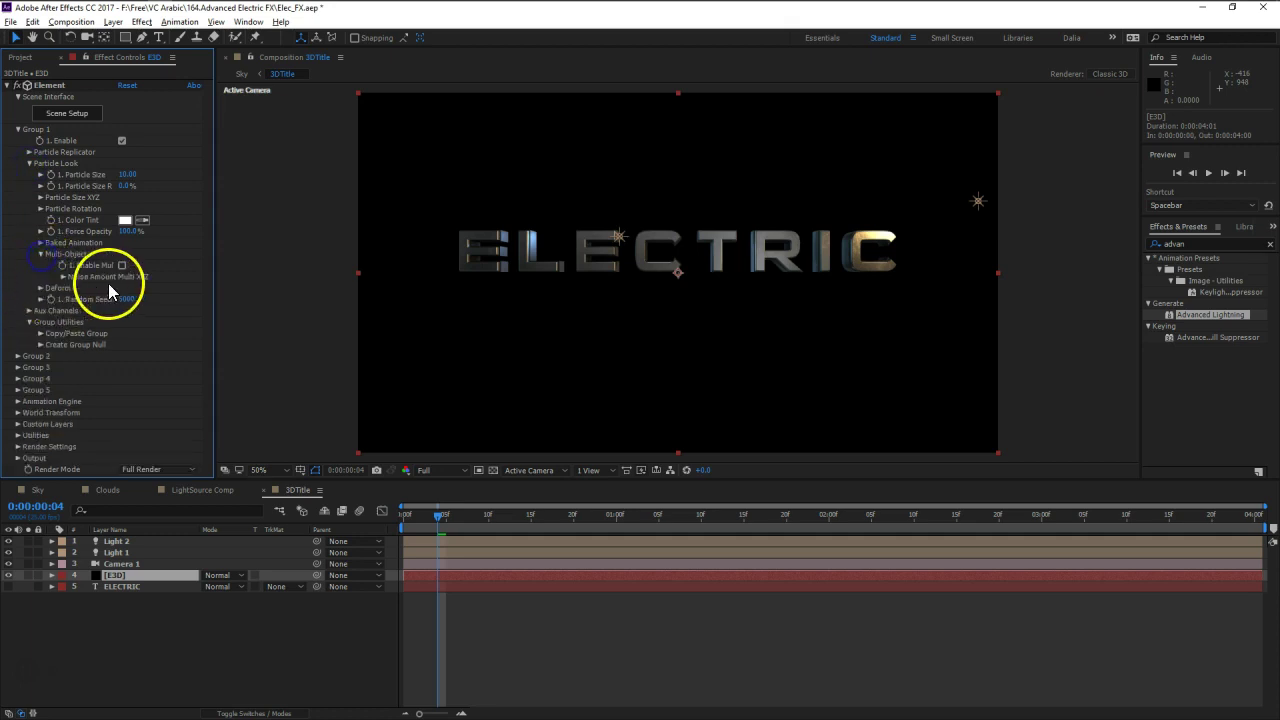
click(121, 265)
- Try rotating the title's individual letters about 59° with the Y Rotation of Group 1's Multi-Object settings
scroll(112, 347, down, 2)
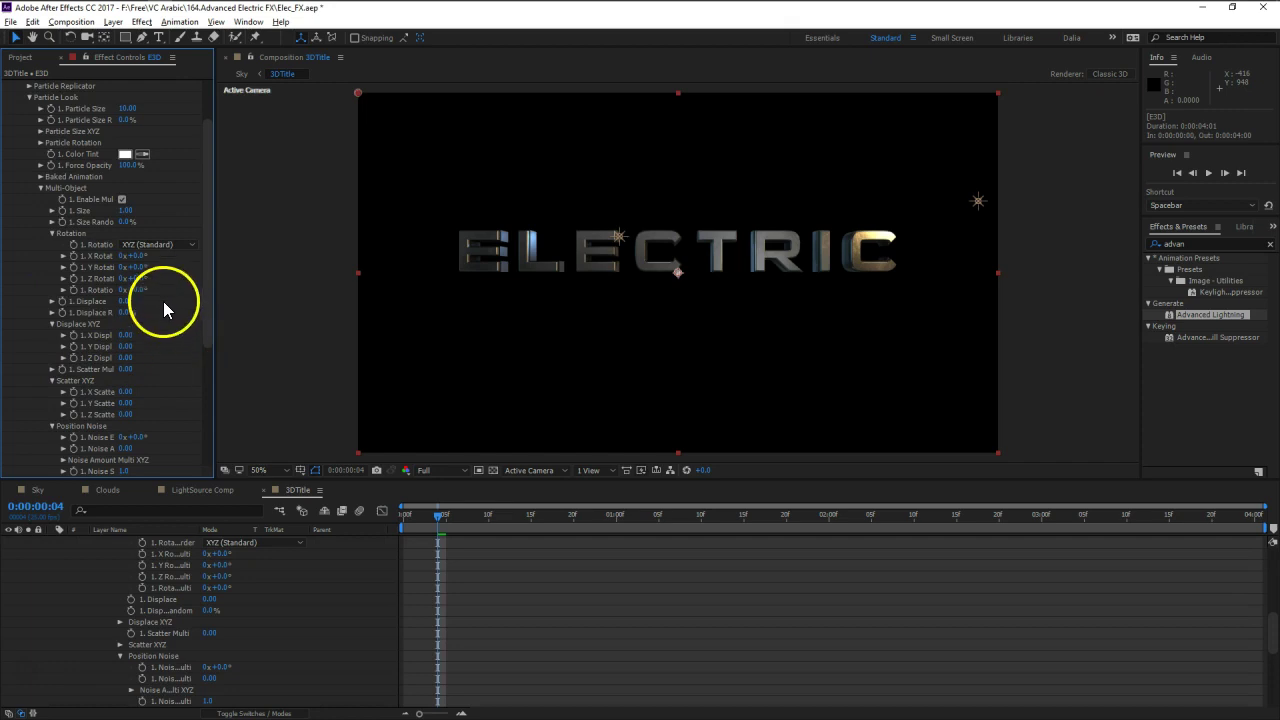
click(140, 268)
drag(177, 269, 176, 269)
- Keyframe the Multi-Object Y Rotation at 0° at 0:00:00:00 and add a second, rotated keyframe at 0:00:01:05
drag(437, 531, 393, 527)
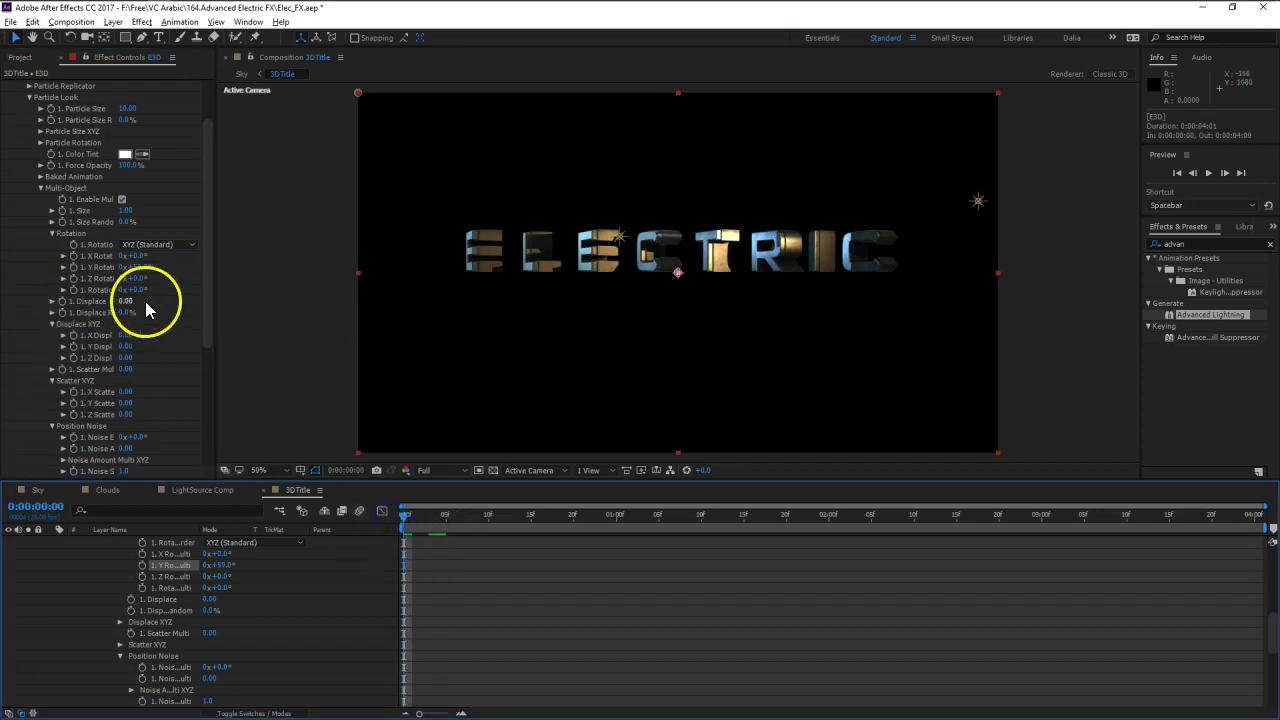
drag(142, 267, 77, 277)
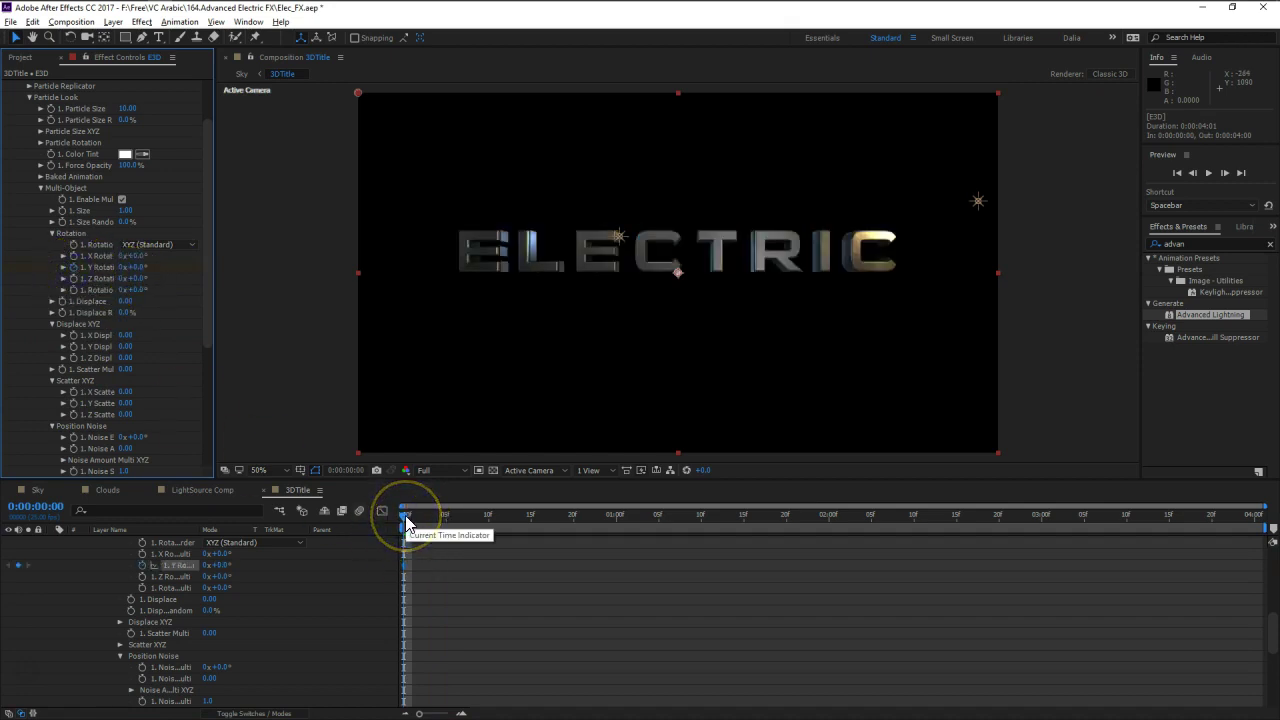
key(space)
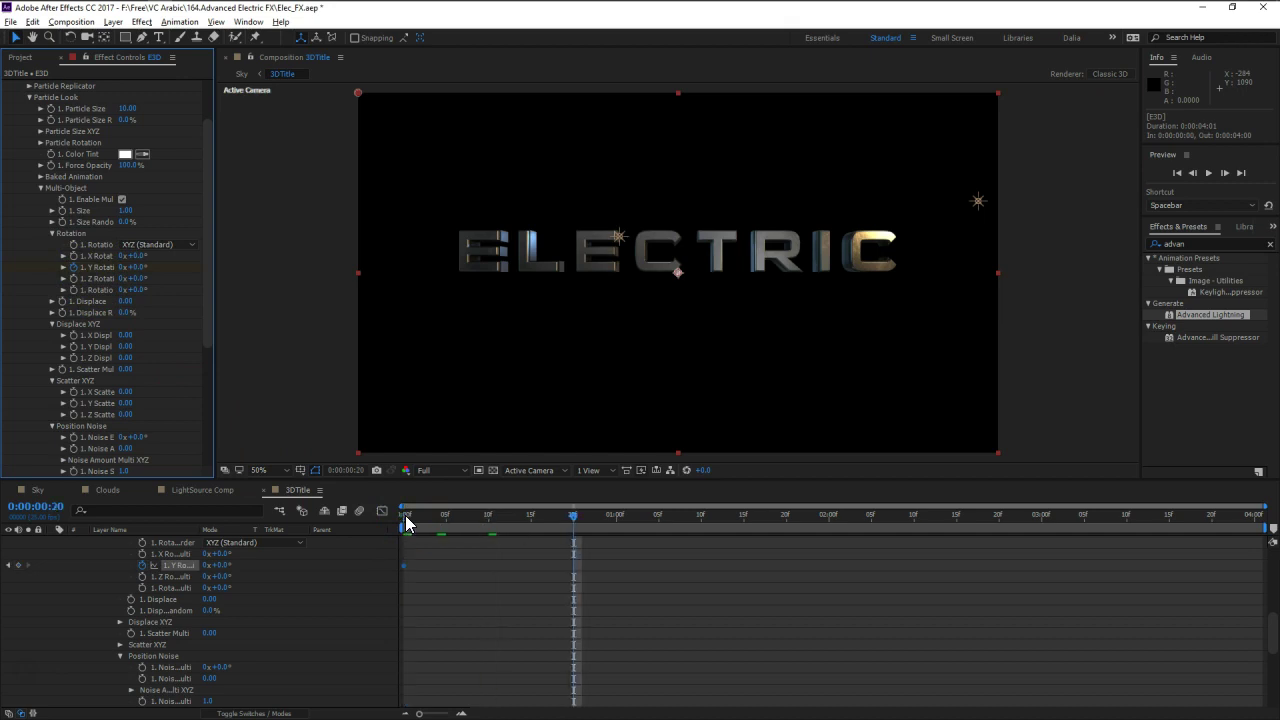
click(392, 518)
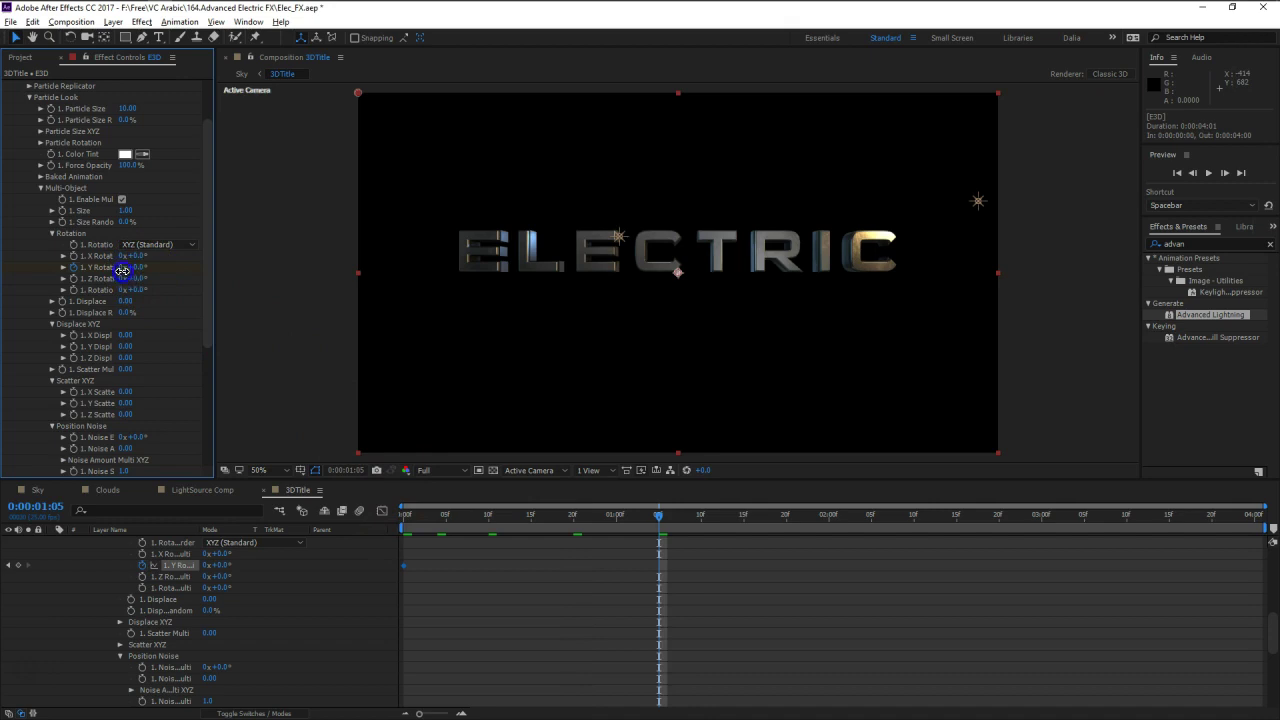
- Preview the rotating letters of the title from the first frame
click(346, 523)
key(Home)
key(space)
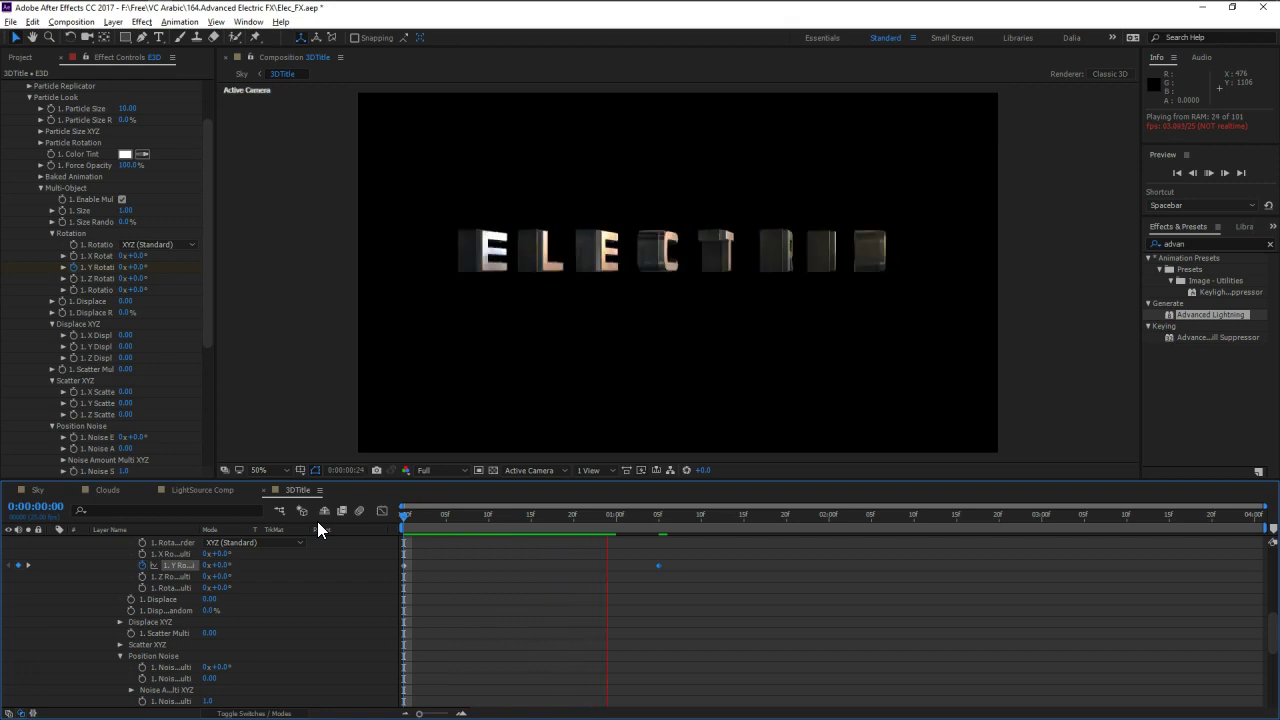
click(385, 546)
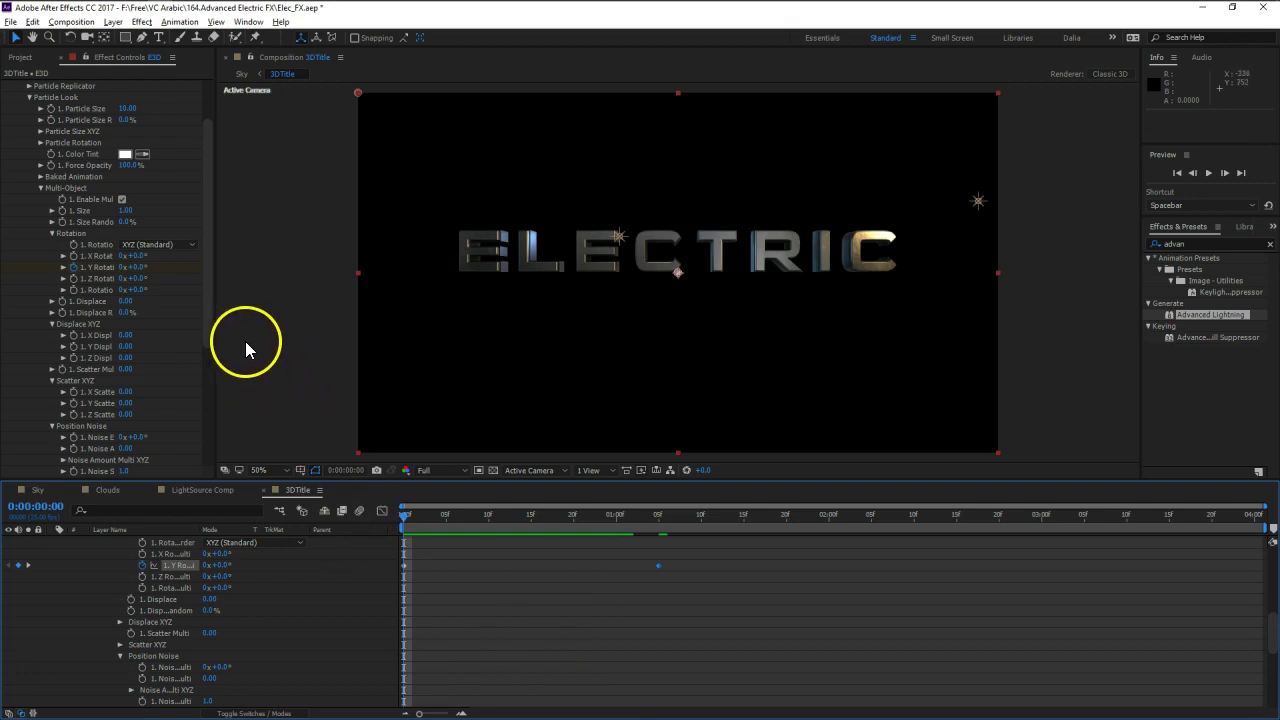
- Raise the Z Displace value in Group 1's Multi-Object settings to about 6.8 at the first frame
click(215, 324)
scroll(206, 326, down, 1)
click(128, 323)
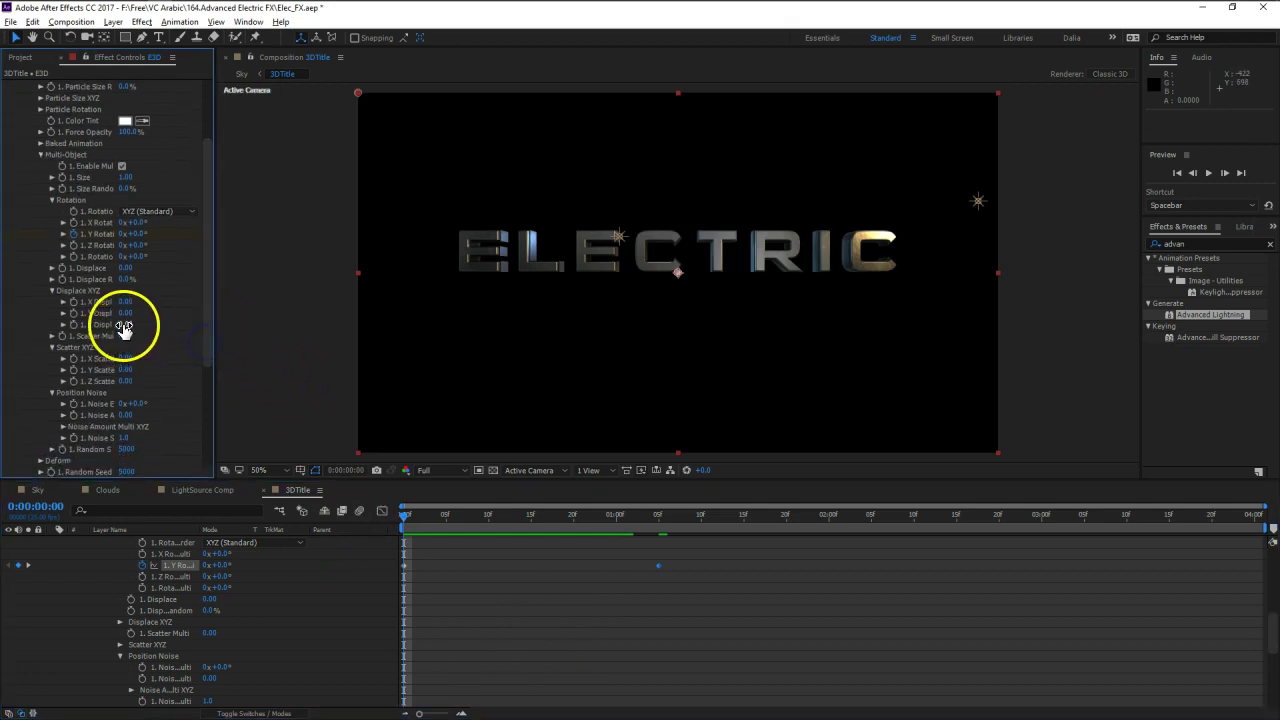
drag(127, 322, 579, 337)
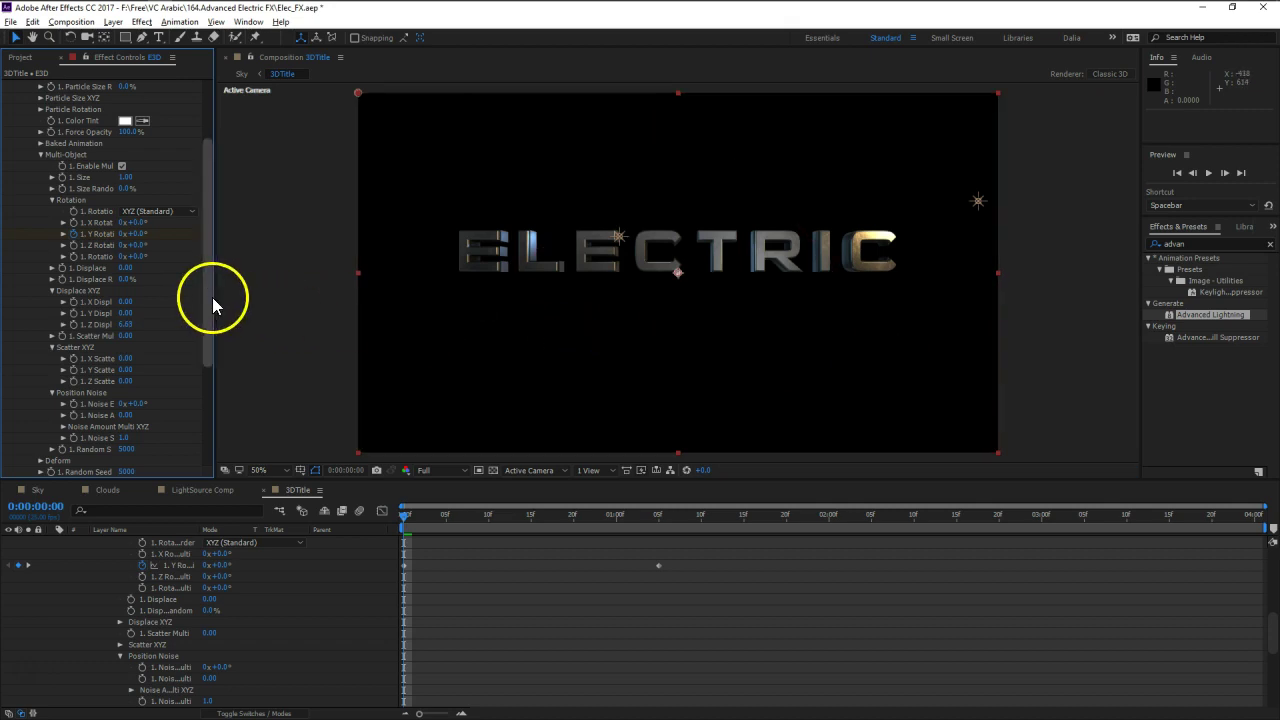
- Try raising Z Displace to about 11.43 and Displace to about 0.96 in Group 1's Multi-Object settings, and reset Displace to 0
drag(214, 297, 267, 302)
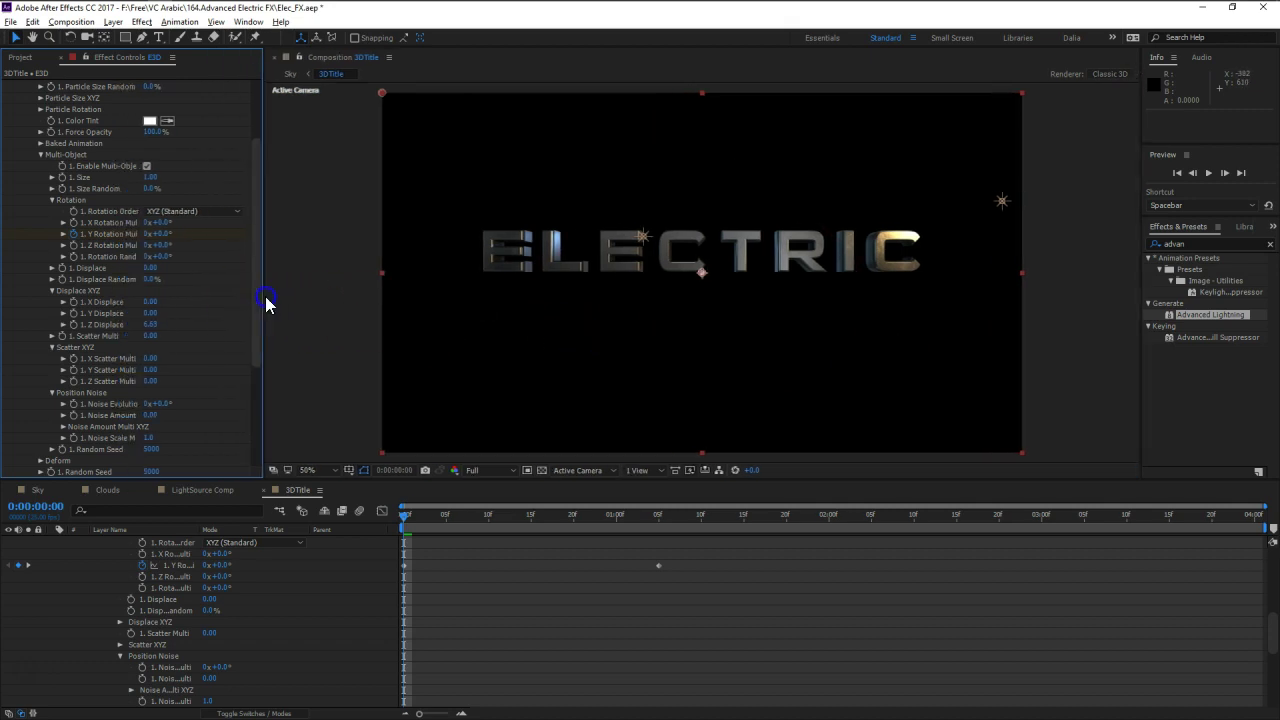
drag(150, 324, 180, 329)
mouse_move(157, 271)
mouse_down()
mouse_move(530, 276)
mouse_move(245, 295)
mouse_up()
click(155, 268)
key(Return)
click(460, 59)
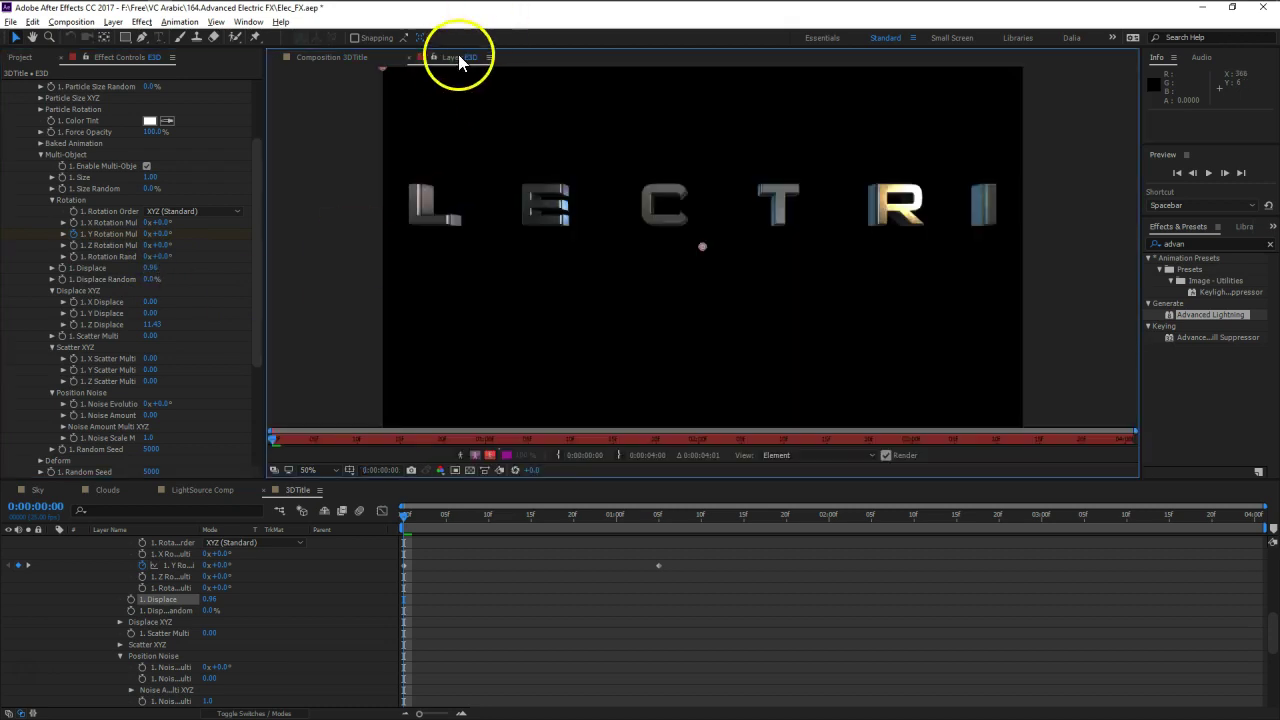
click(409, 57)
click(152, 267)
text(0)
key(Return)
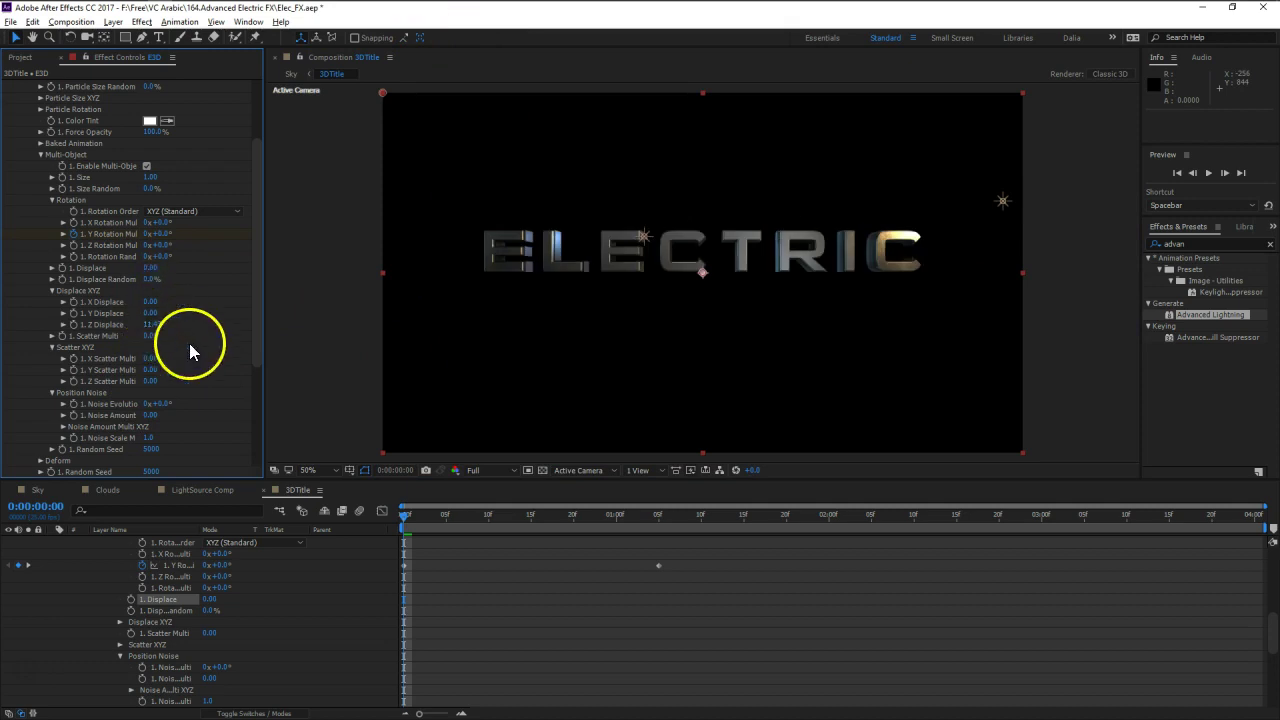
- Reset the Multi-Object Z Displace to 0 and raise X Displace to about 2.8 at the first frame
drag(151, 304, 183, 313)
click(153, 300)
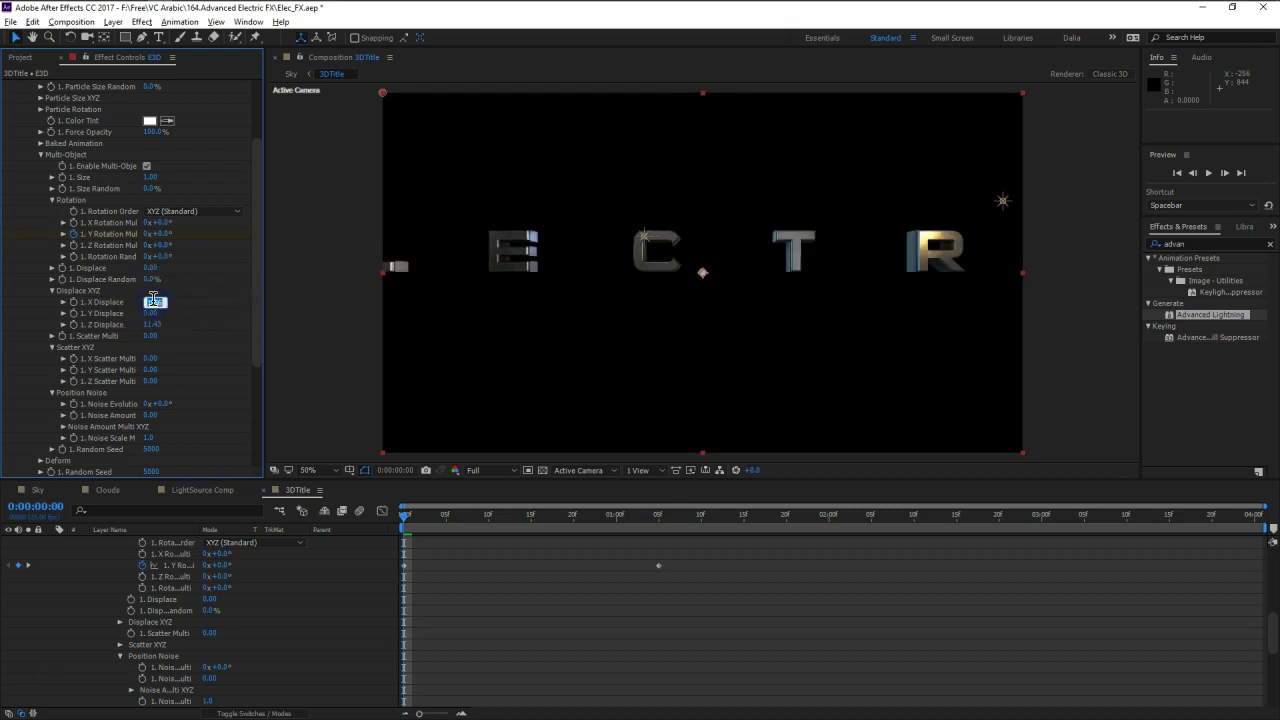
click(149, 321)
drag(152, 302, 251, 312)
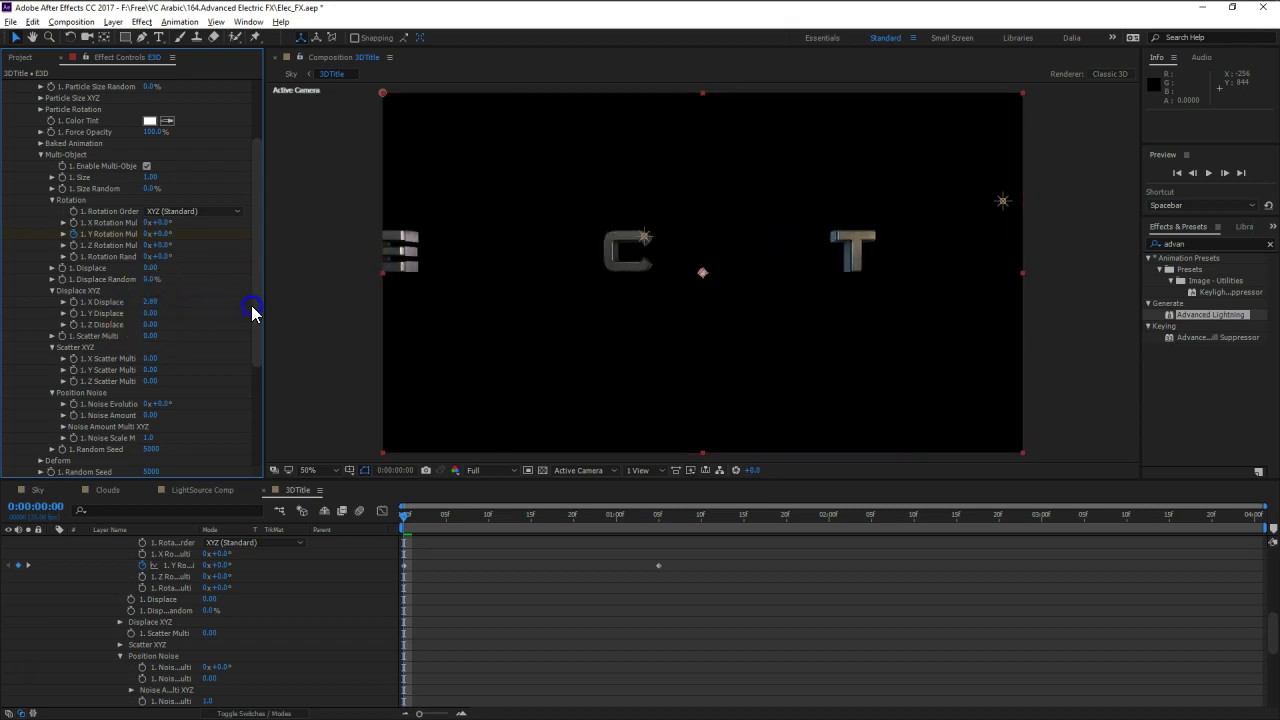
- Start keyframing X Displace at 0:00:00:00 and add a second keyframe with value 0 at 0:00:00:10
click(78, 302)
key(shift+Page_Down)
text(0)
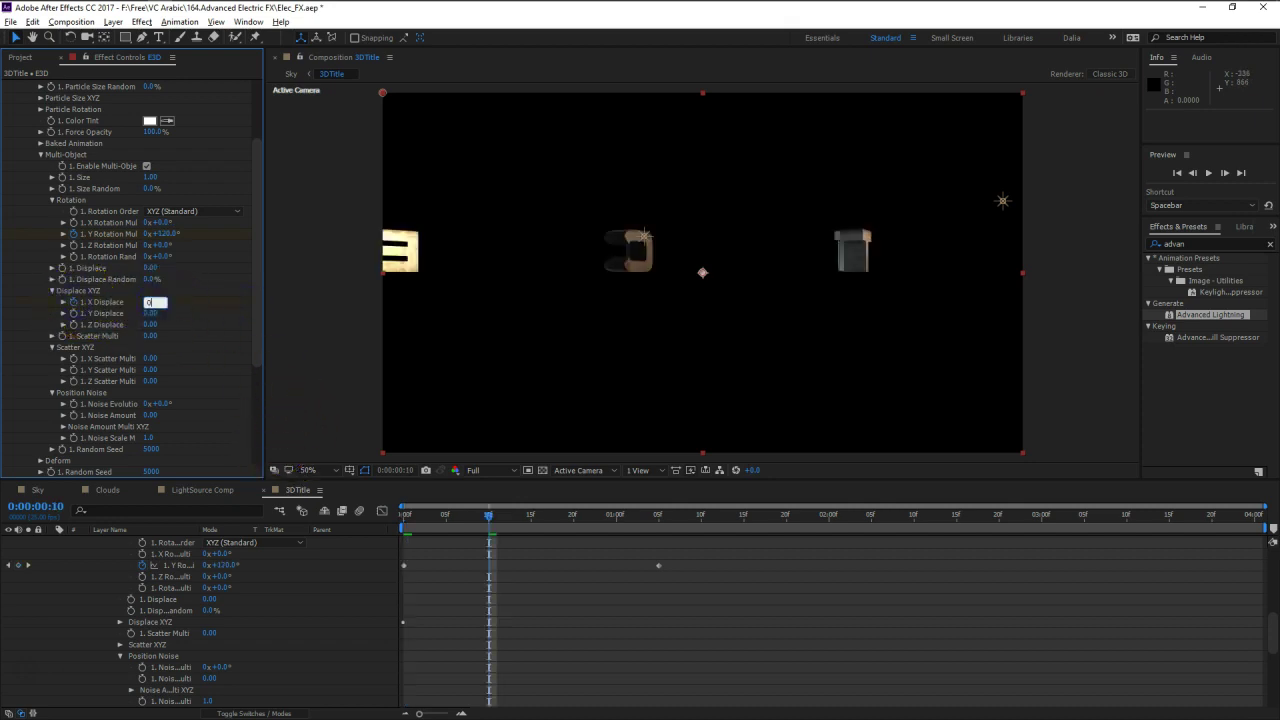
key(Return)
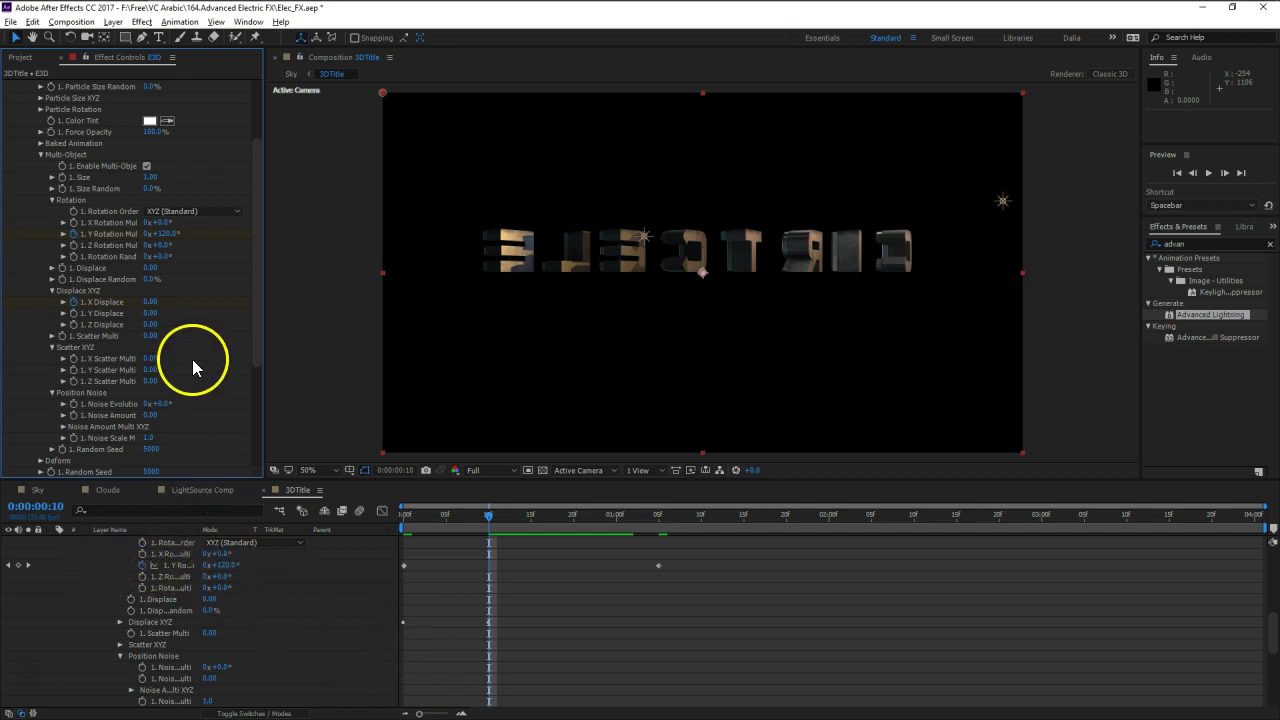
- Try raising Scatter Multi in the Multi-Object settings, and reset it to 0
drag(152, 336, 445, 340)
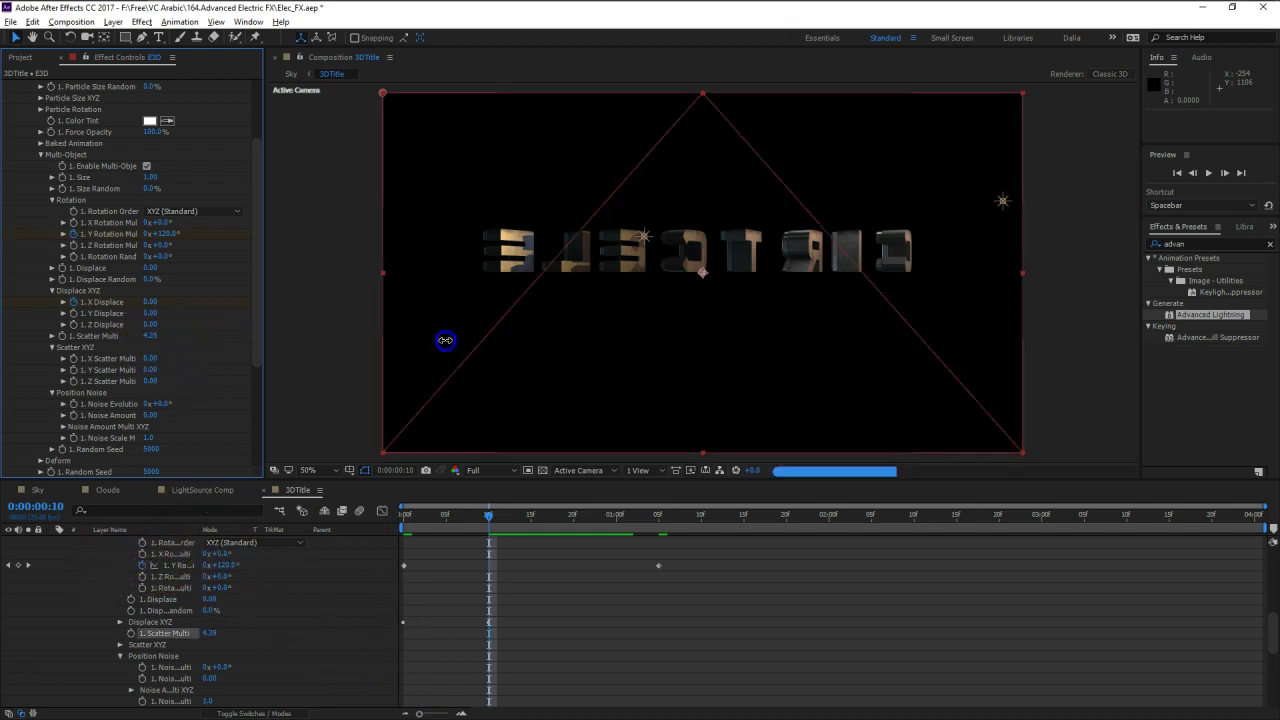
click(152, 336)
text(0)
key(Return)
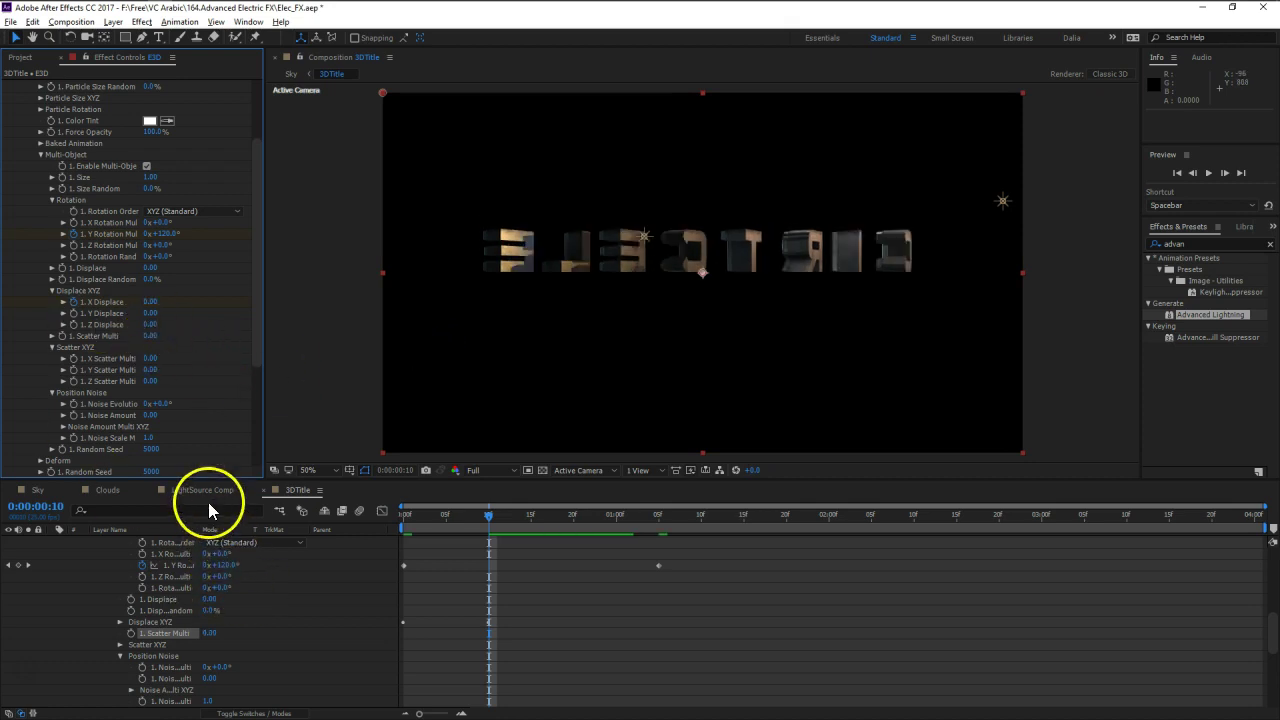
- Preview the Sky composition from the first frame and dismiss the desktop notifications
click(208, 492)
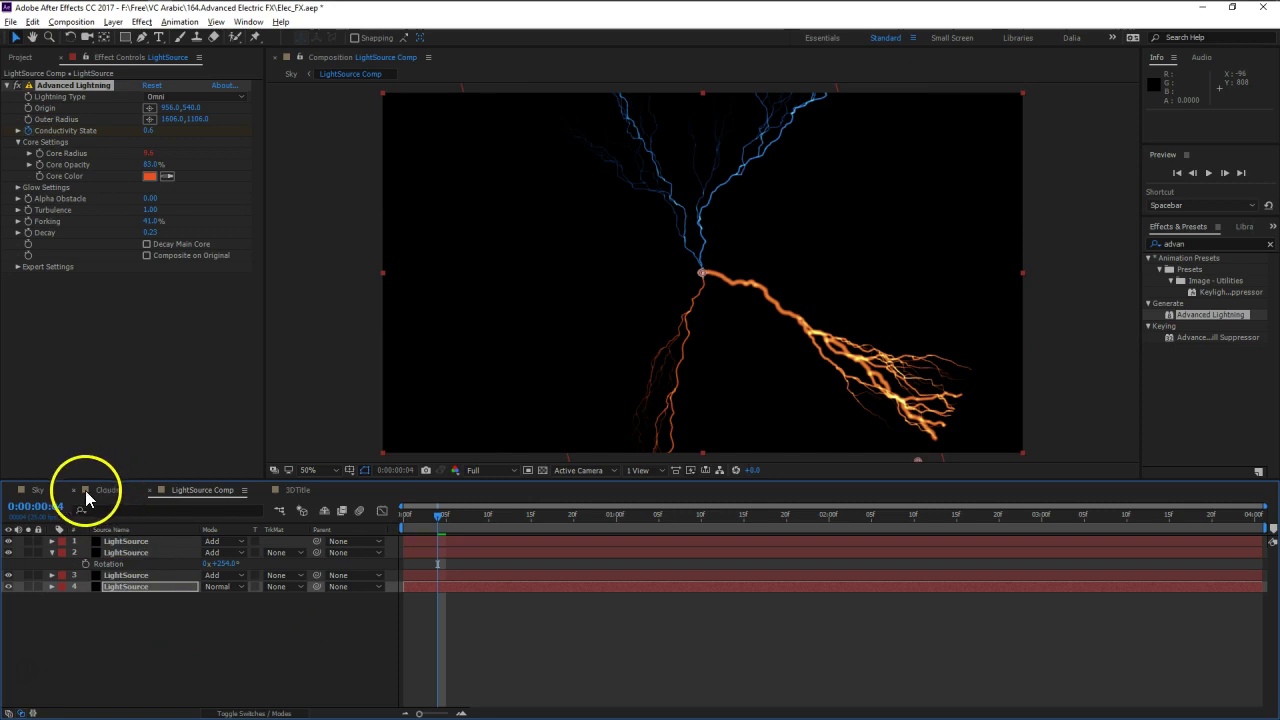
click(38, 492)
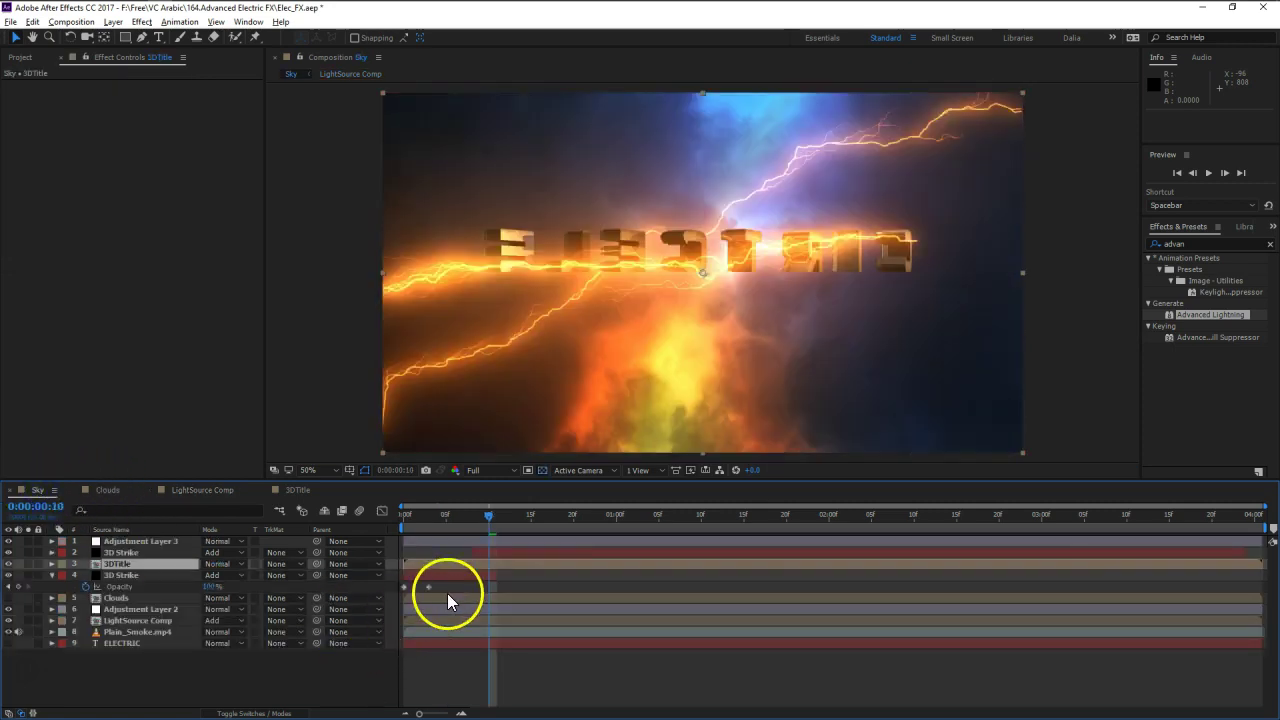
key(Home)
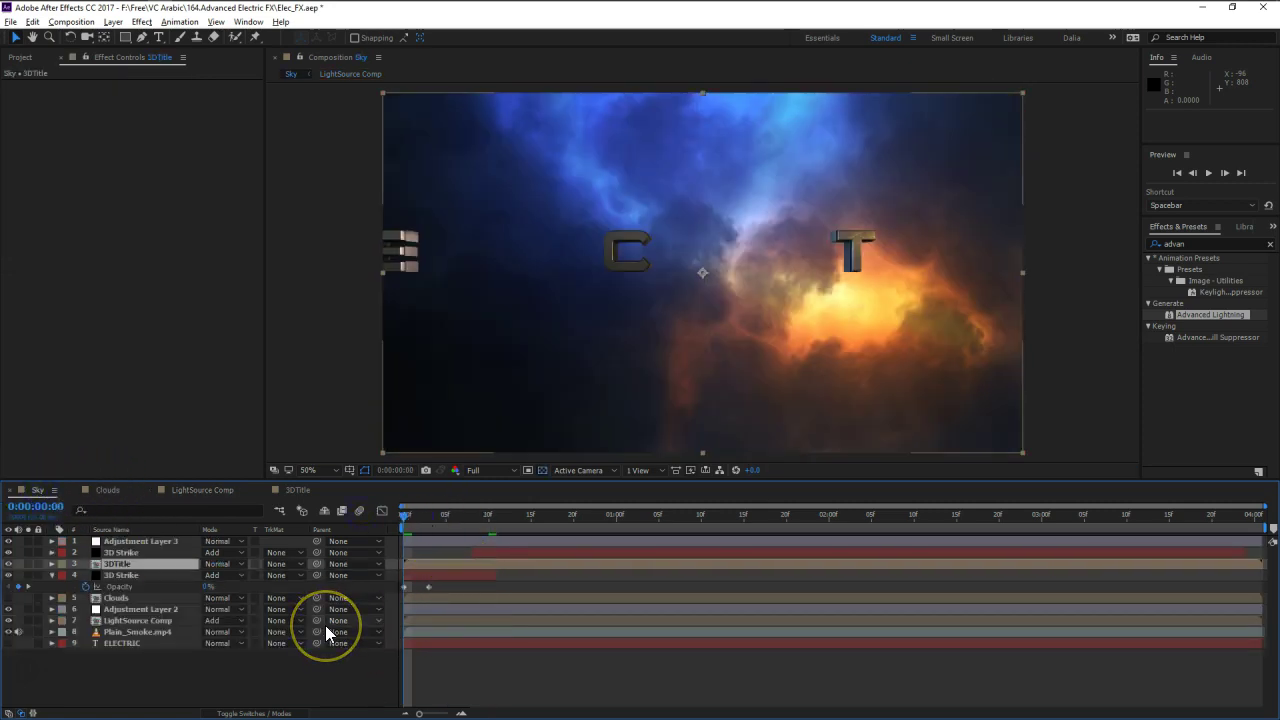
click(325, 625)
key(space)
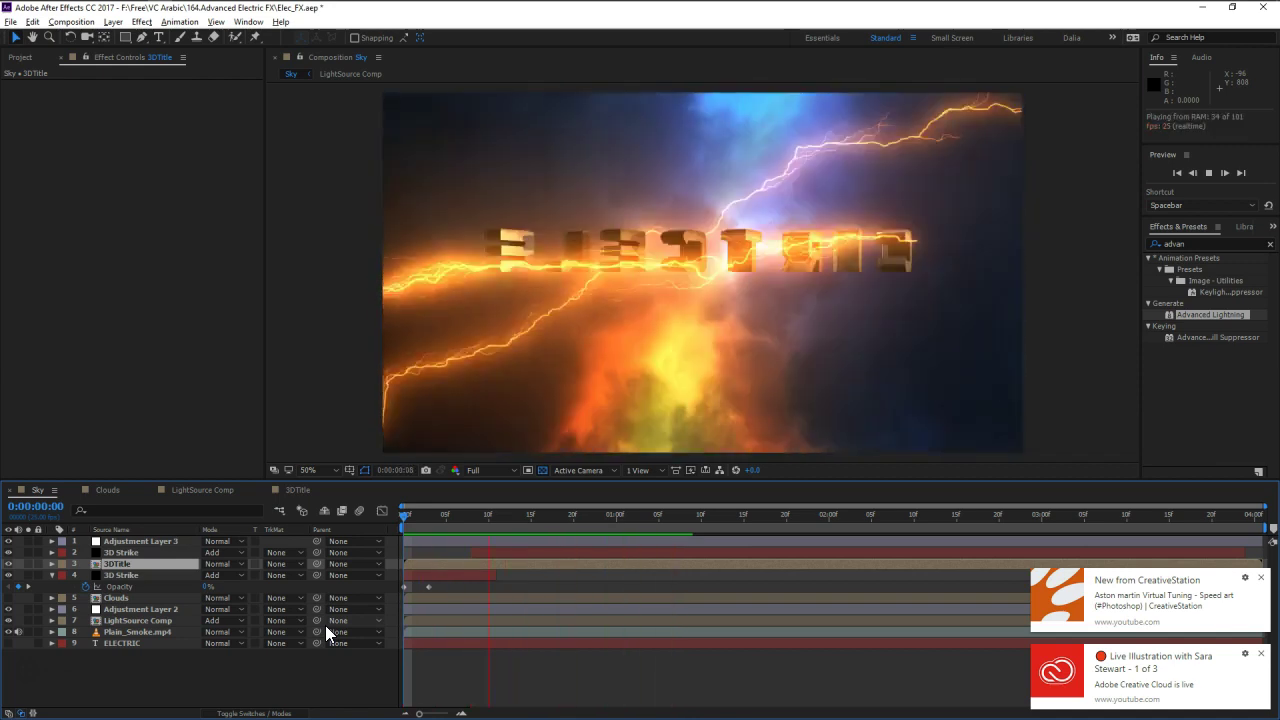
key(space)
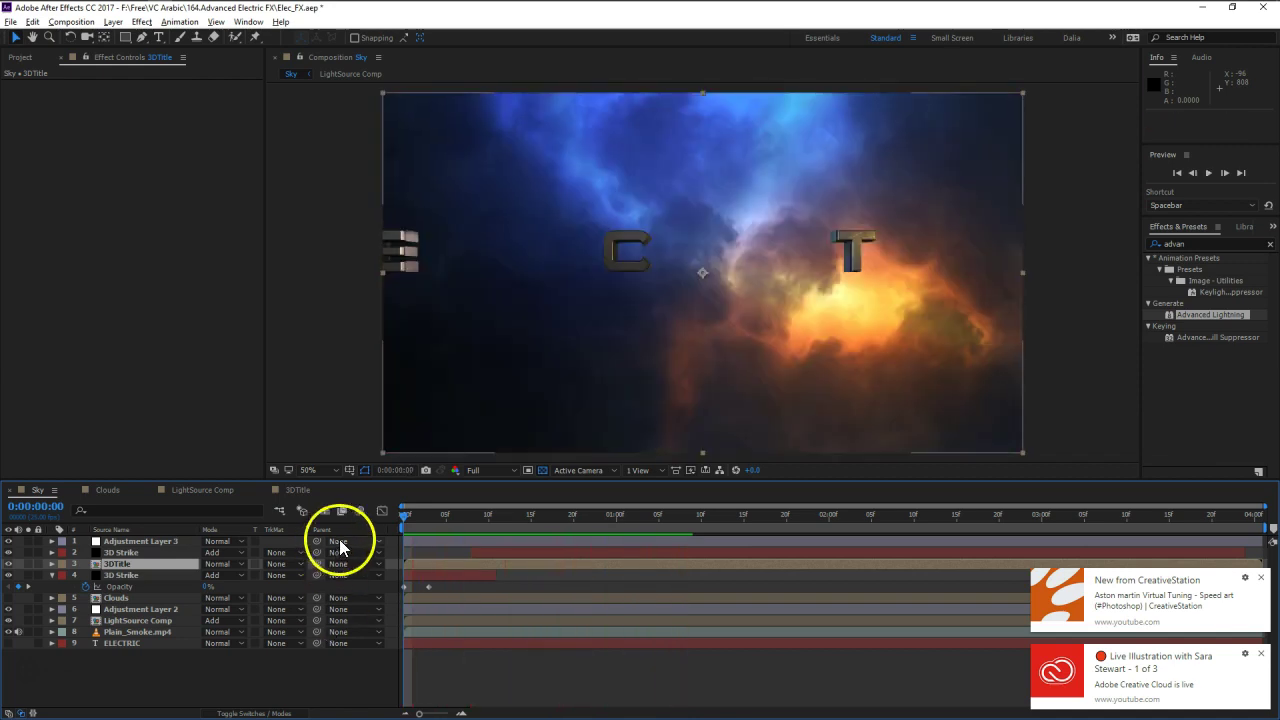
click(1260, 653)
click(1262, 655)
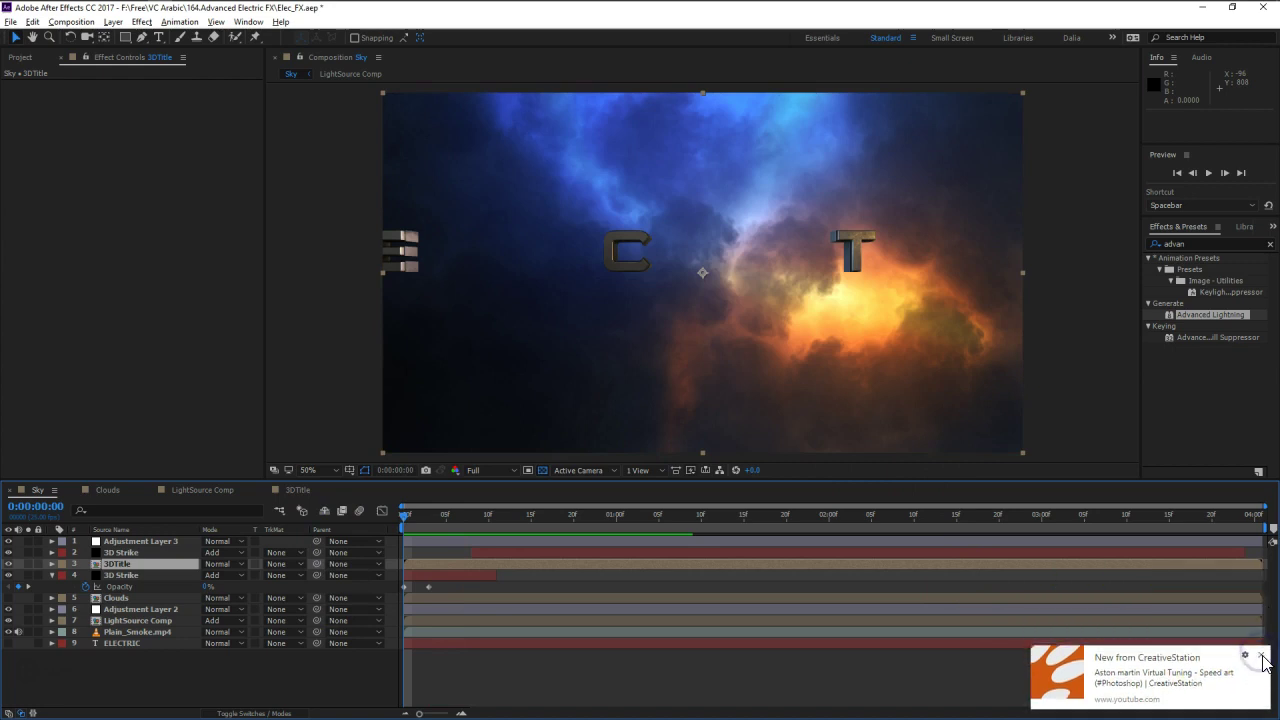
- Duplicate the 3D Strike layer above 3DTitle and shift the copy to start at 0:00:00:12
click(146, 550)
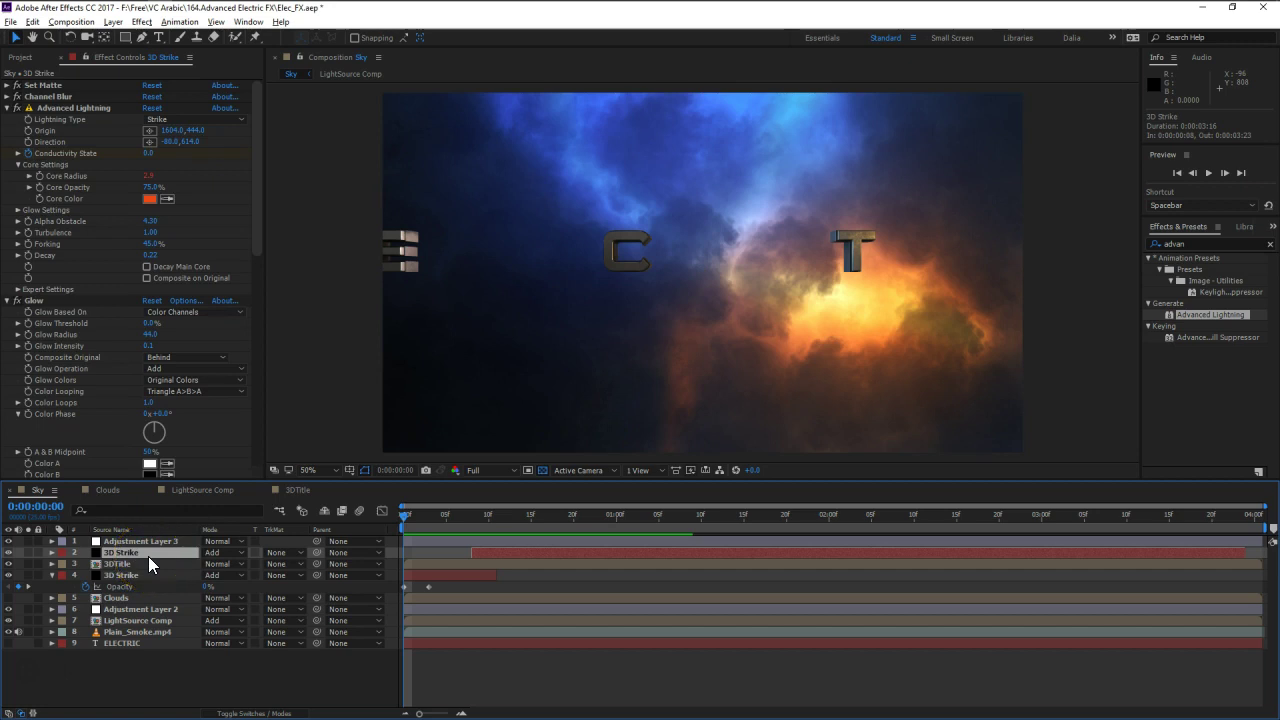
key(ctrl+d)
drag(556, 553, 587, 553)
drag(528, 516, 545, 516)
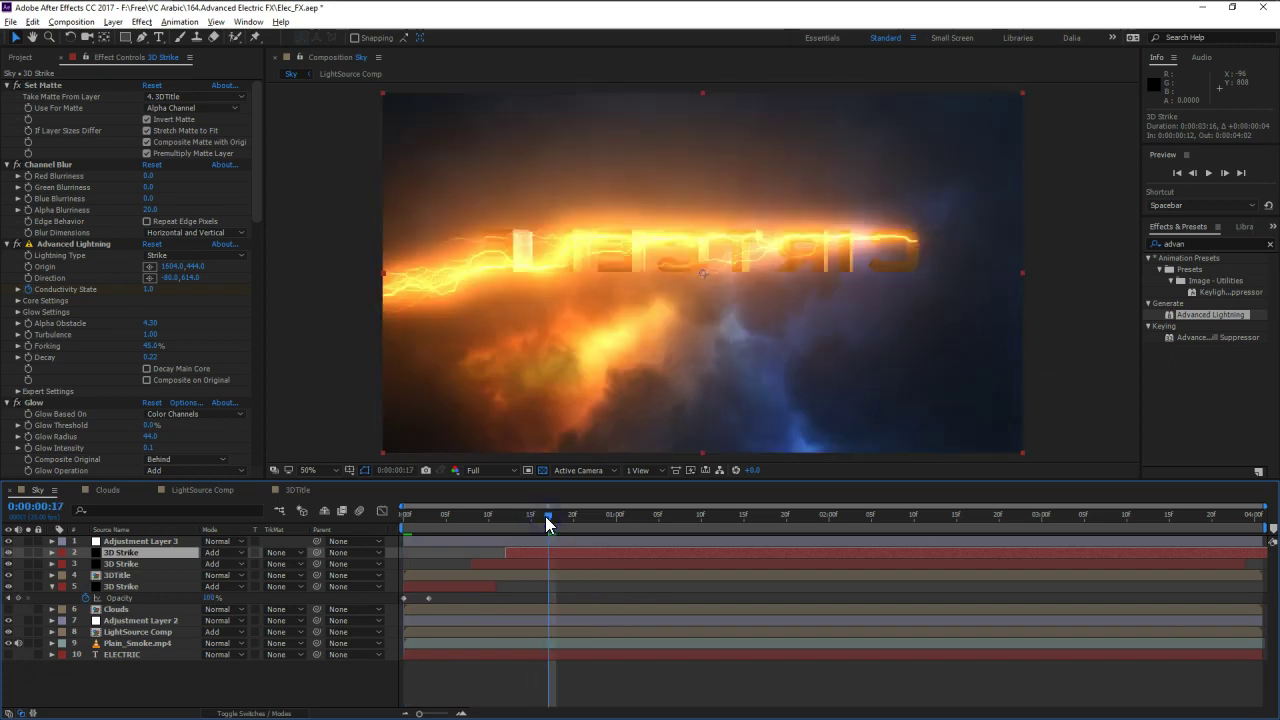
- Trim the original 3D Strike layer directly above 3DTitle to end at 0:00:00:16
click(511, 564)
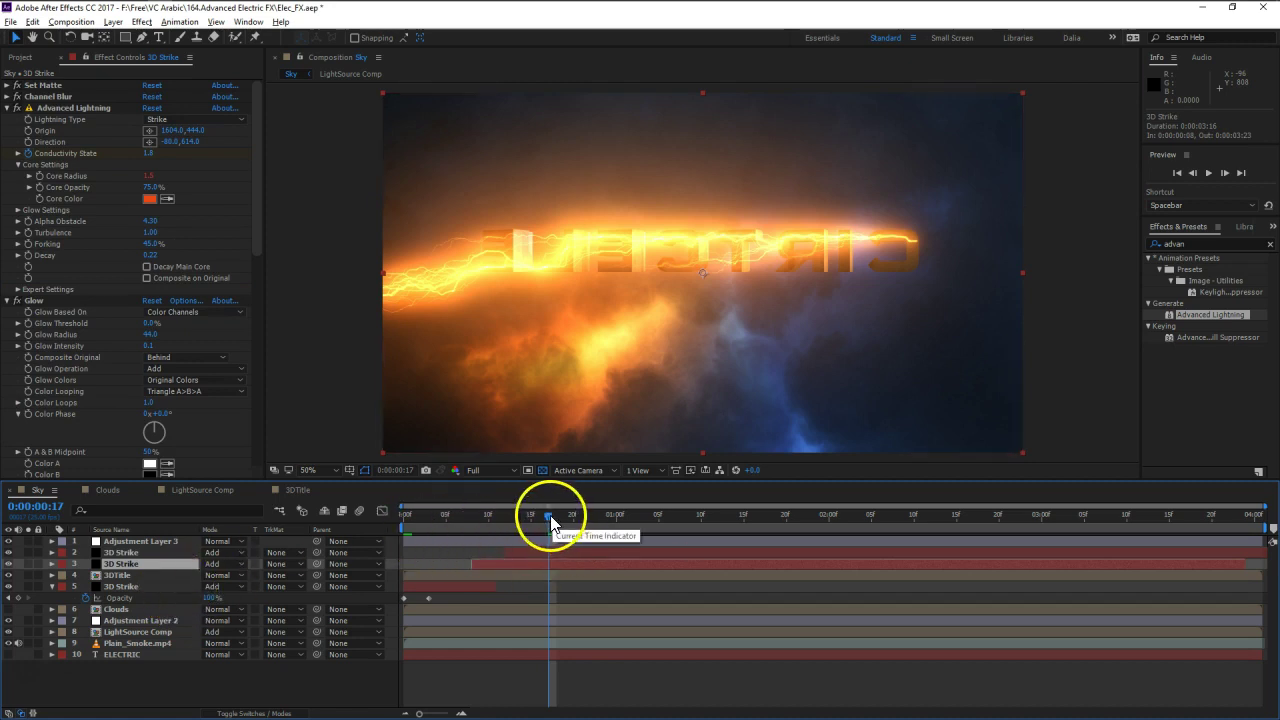
click(517, 518)
drag(521, 528, 541, 529)
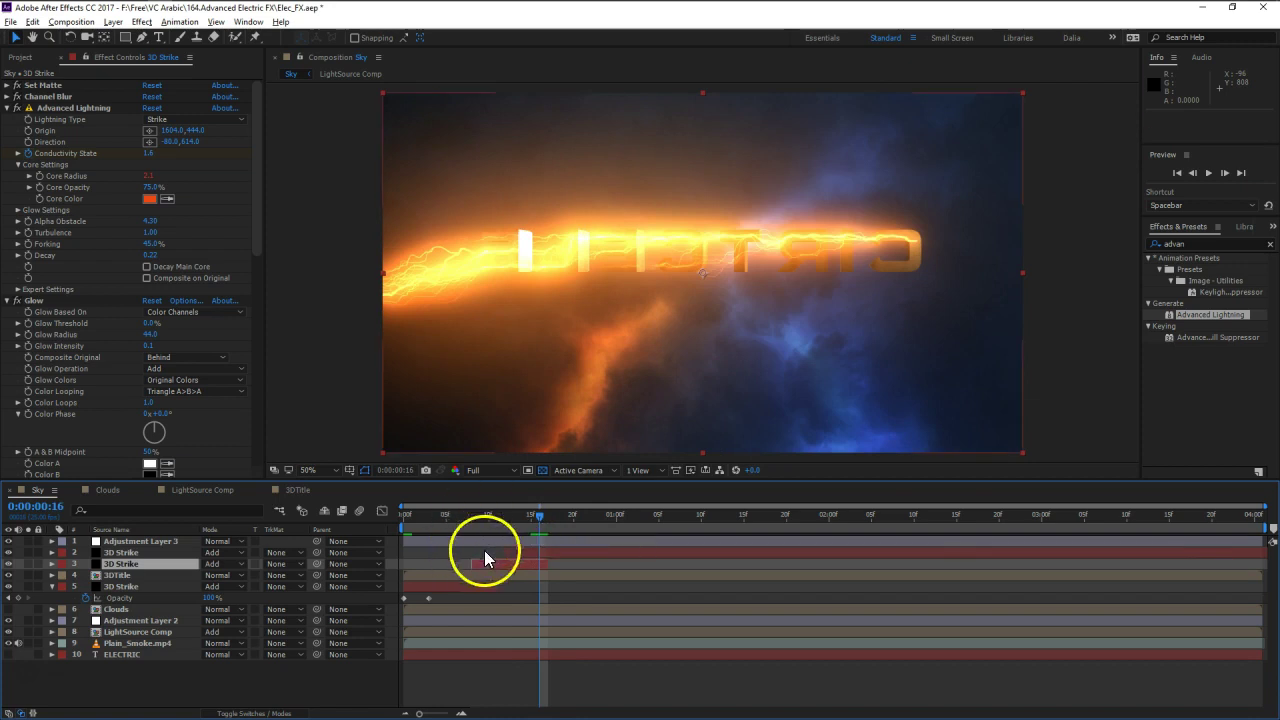
- Set the duplicated 3D Strike's Lightning Type to Breaking and trim that layer to end at 0:00:00:16
click(527, 557)
click(545, 522)
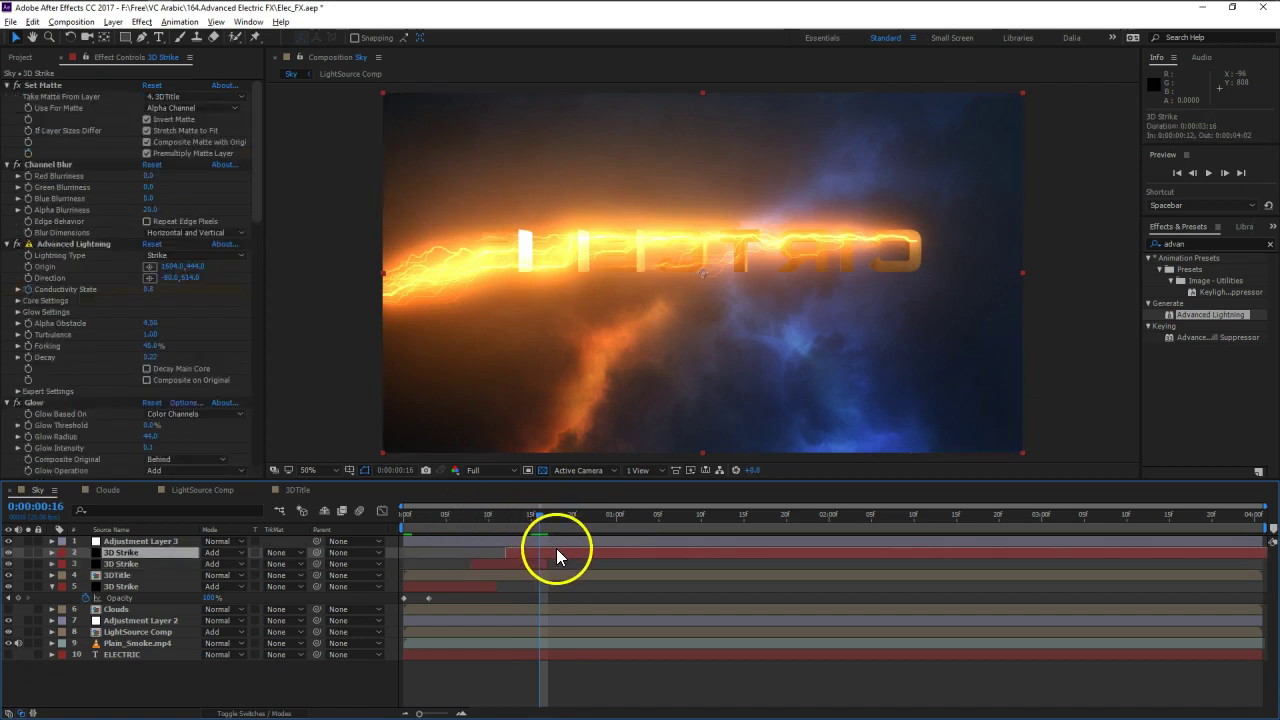
click(200, 256)
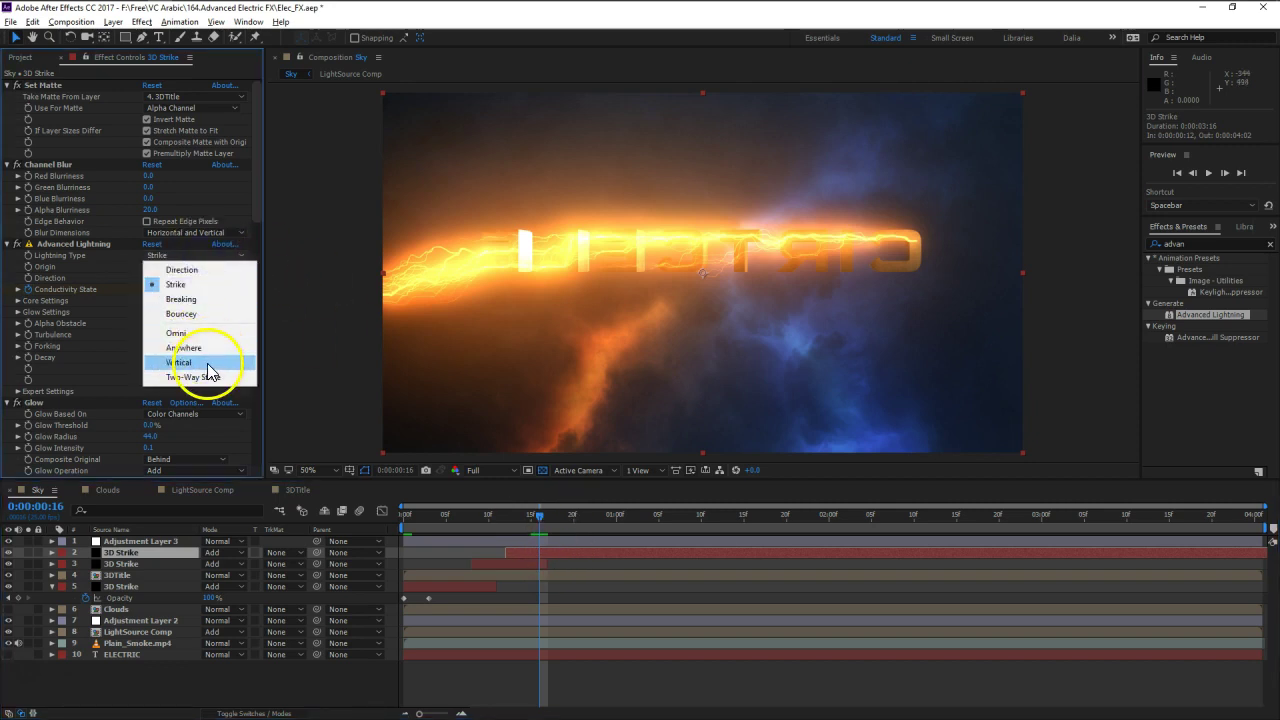
click(185, 301)
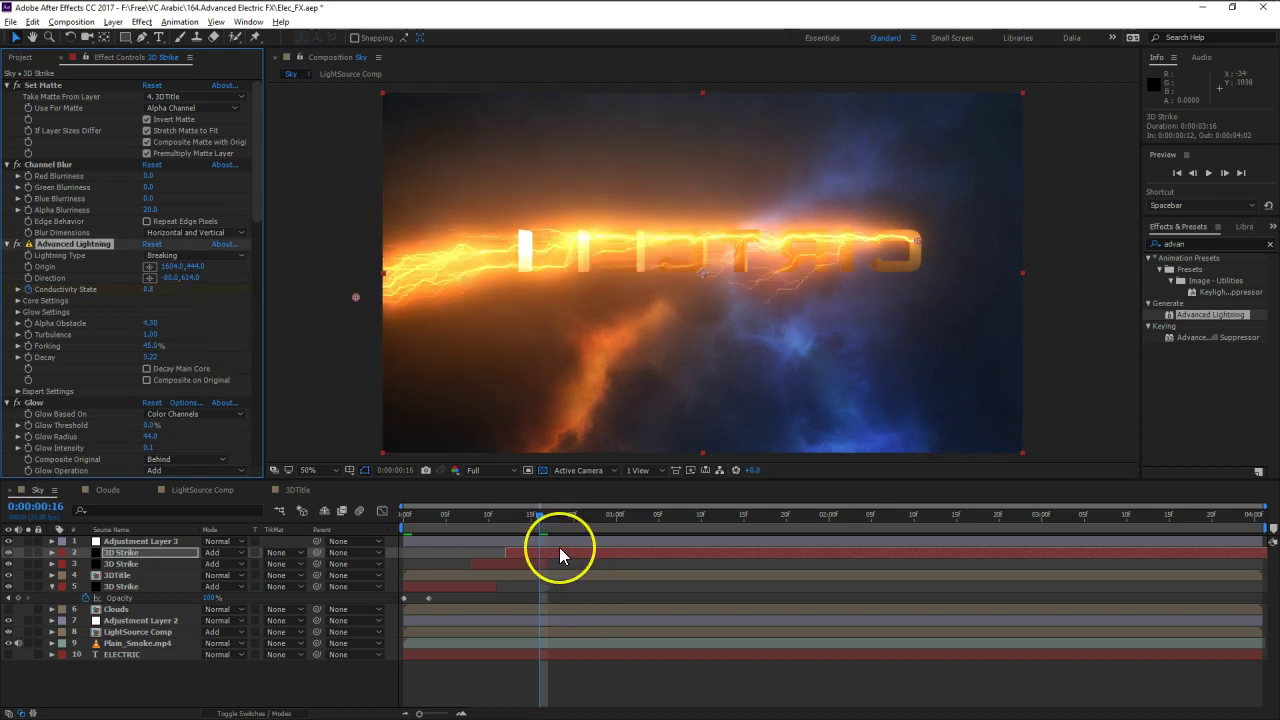
key(alt+bracketright)
- Duplicate the Breaking 3D Strike layer three times, placing the copies to start at 0:00:00:19, 0:00:00:05 and 0:00:00:23
click(290, 583)
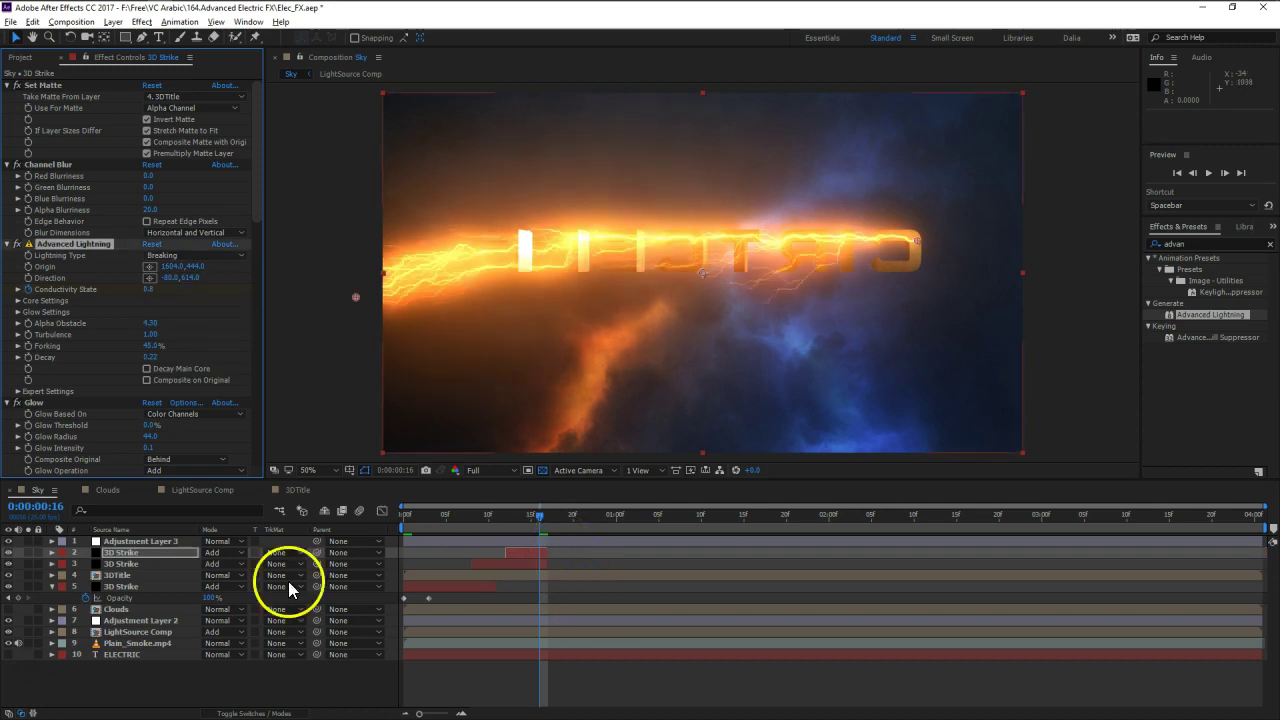
click(522, 607)
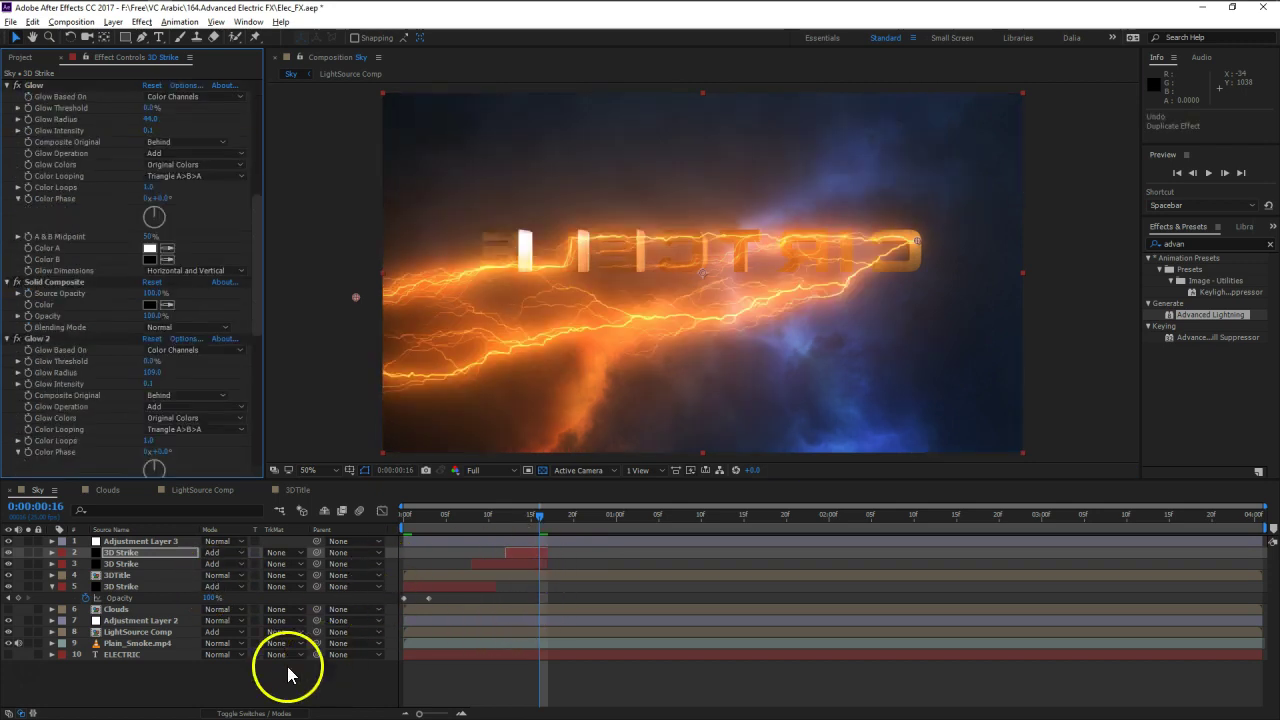
click(127, 555)
key(ctrl+d)
drag(533, 553, 470, 556)
key(ctrl+d)
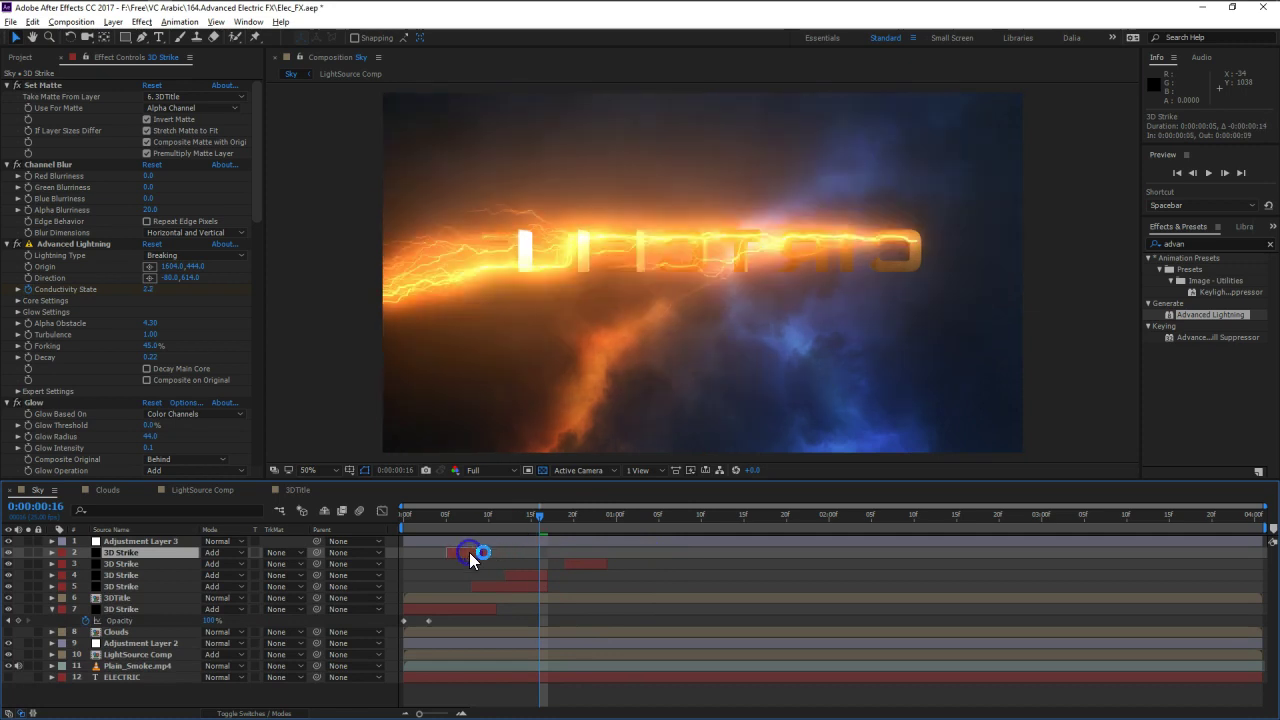
key(ctrl+d)
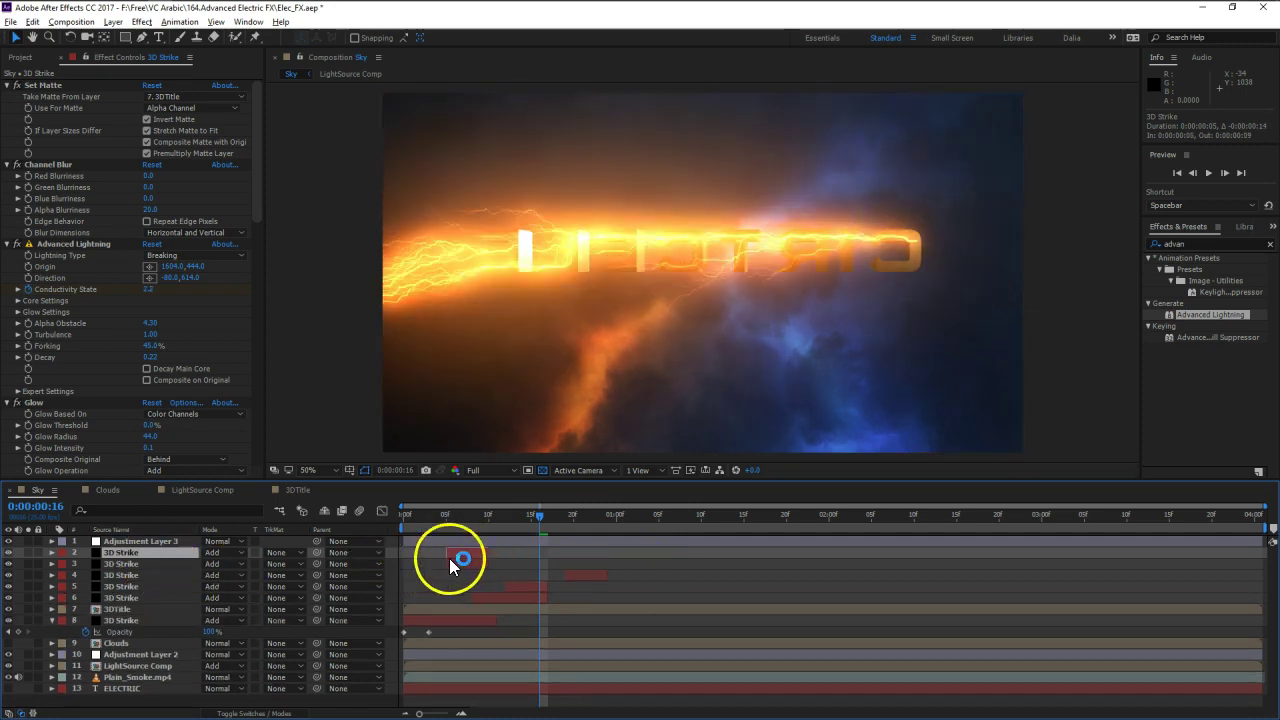
drag(617, 555, 620, 556)
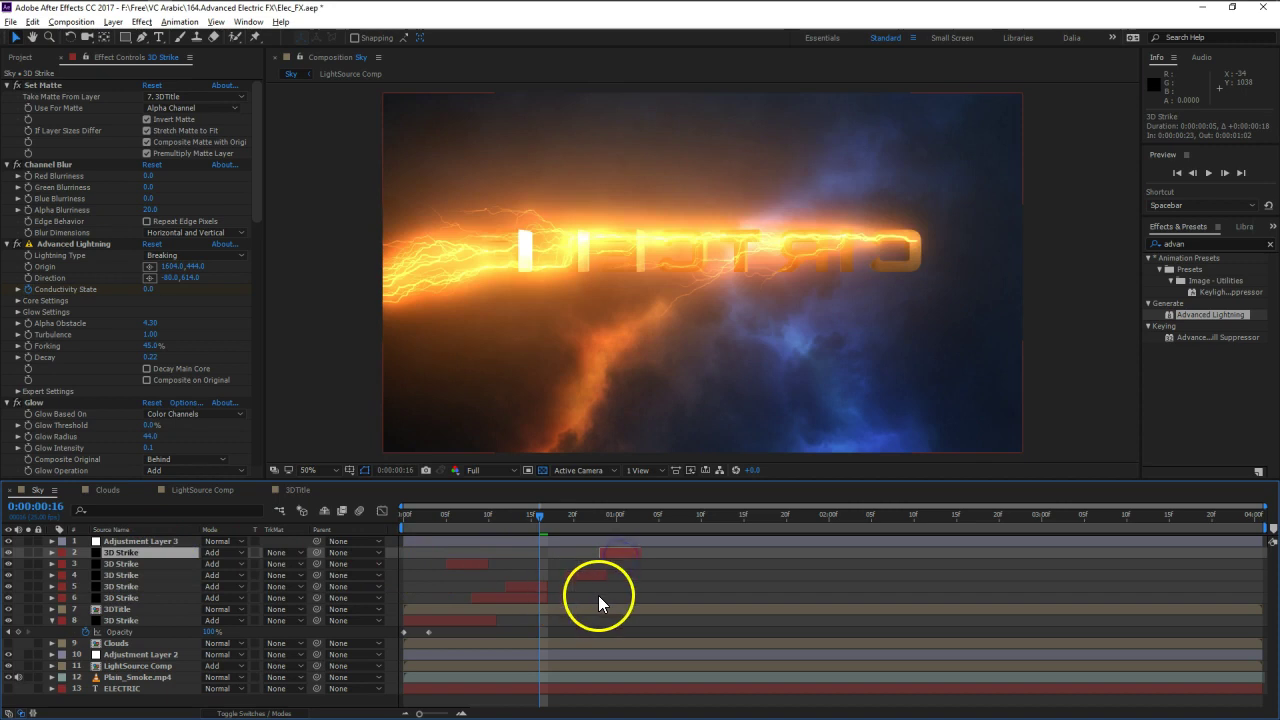
- Solo all 3D Strike layers together with 3DTitle and preview them from the first frame
drag(462, 522, 329, 508)
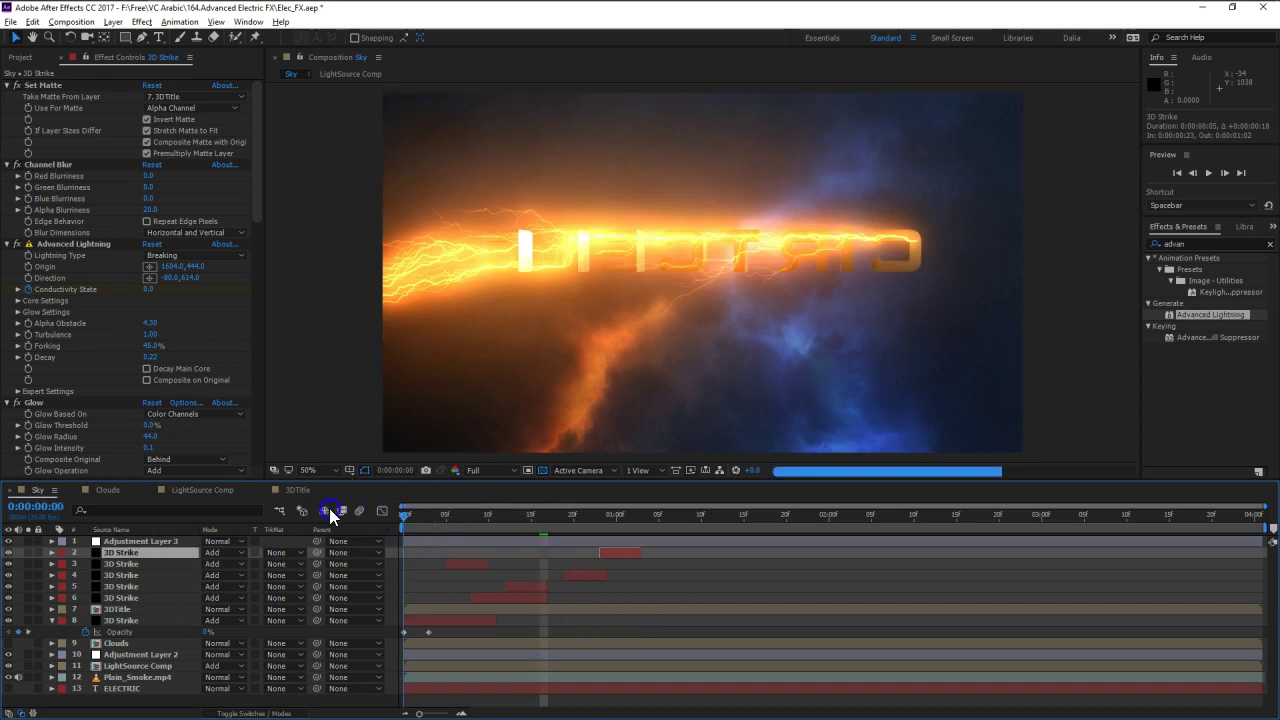
click(115, 621)
click(27, 621)
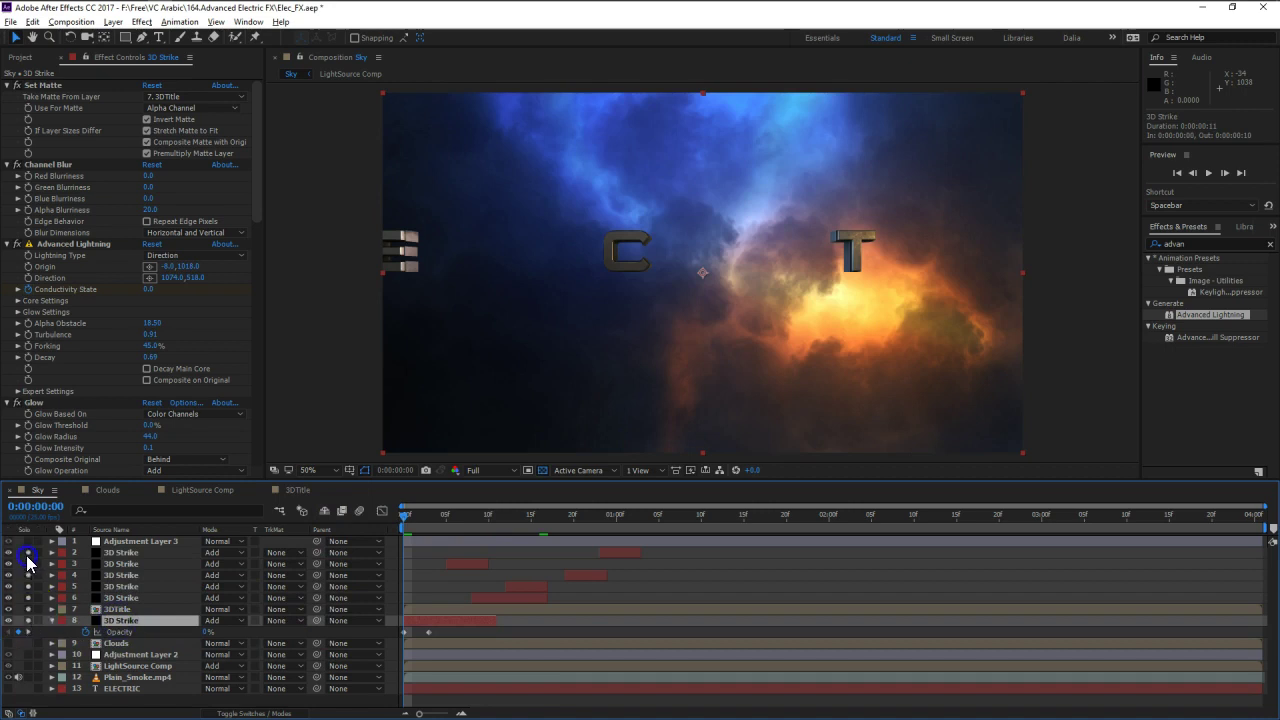
click(542, 470)
key(space)
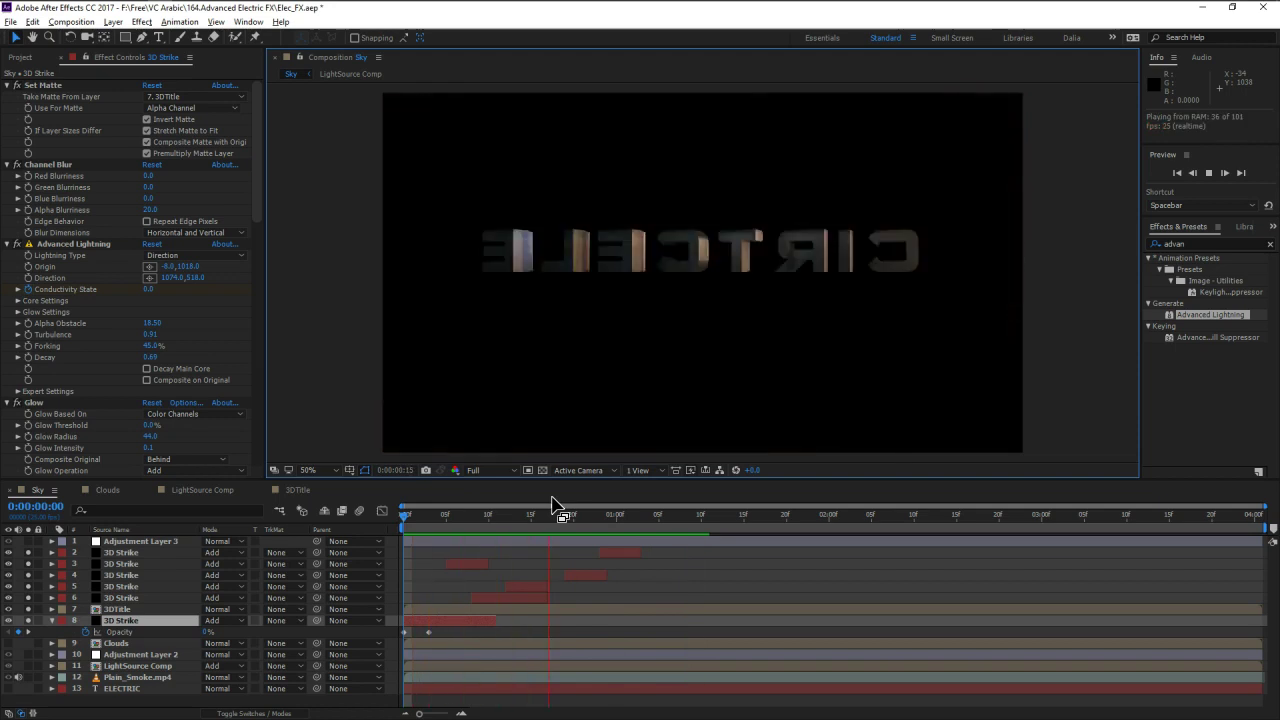
- At 0:00:01:01, reposition the topmost 3D Strike's lightning with Direction about 420, 478 and Origin about 1872, 1040
drag(530, 517, 623, 543)
click(620, 551)
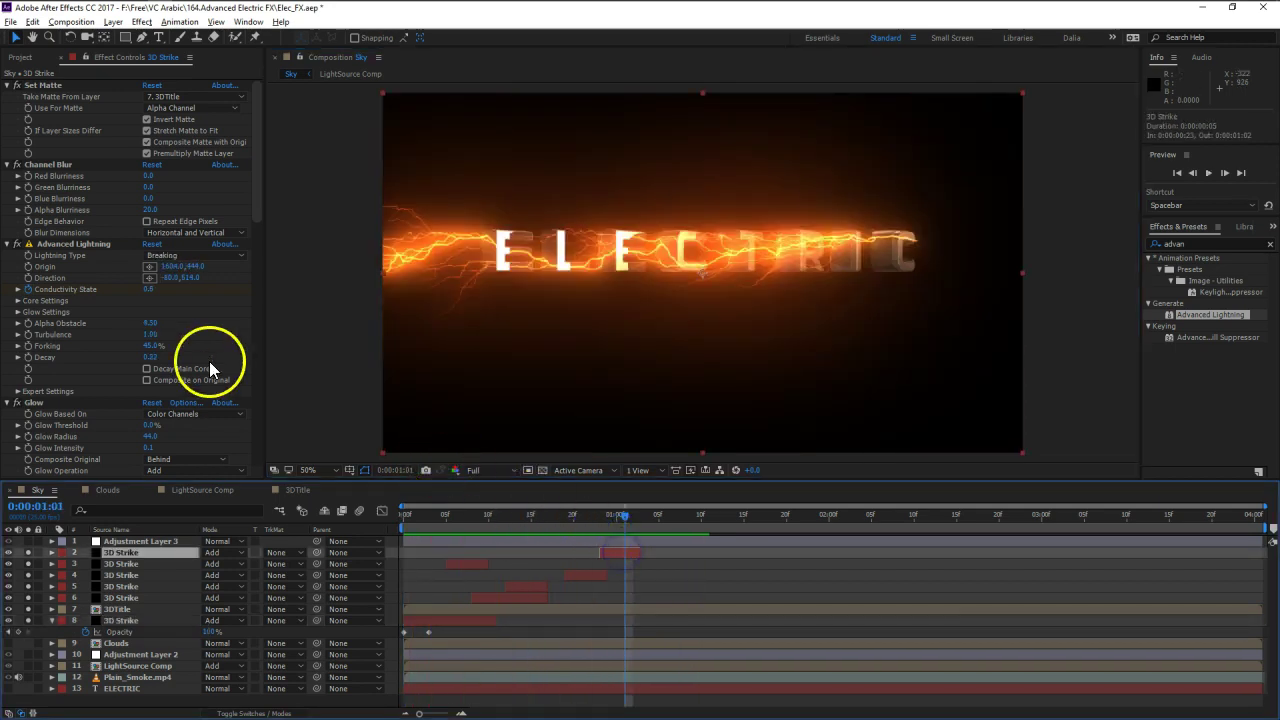
click(73, 244)
key(comma)
key(comma)
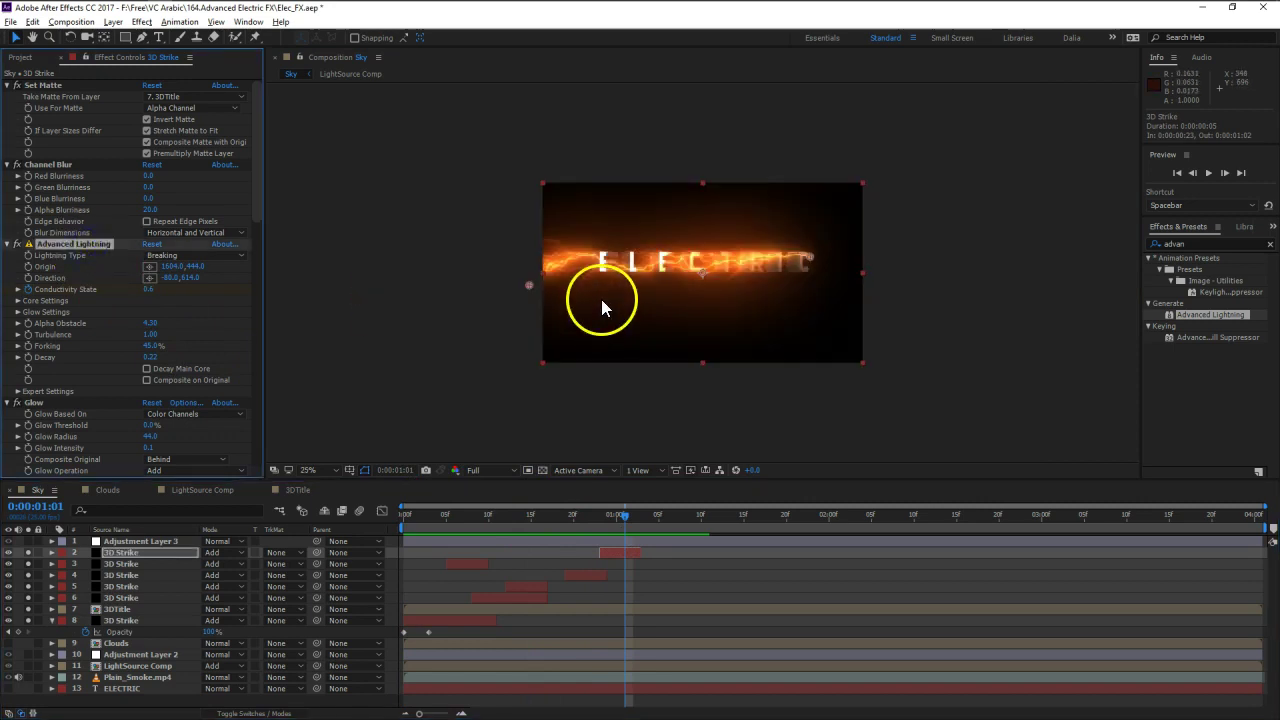
drag(530, 290, 625, 267)
drag(807, 259, 855, 364)
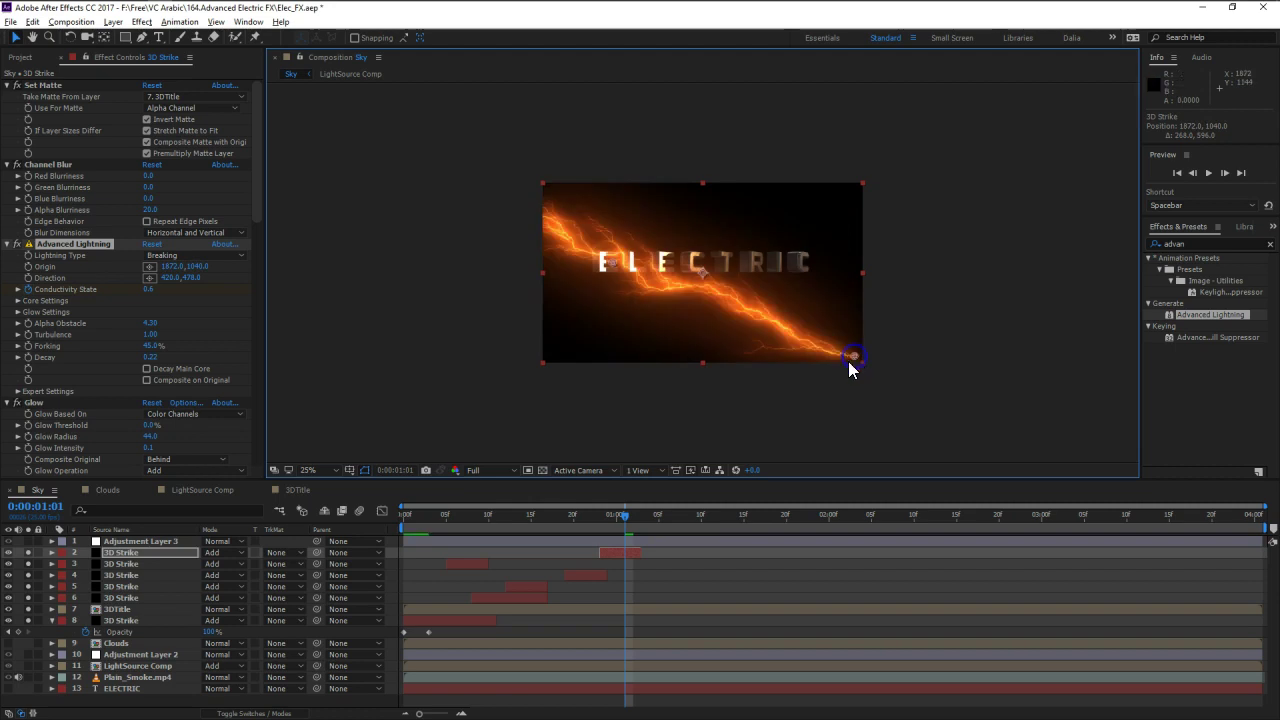
- At 0:00:00:22, reposition the lightning of the 3D Strike starting at 0:00:00:19 with Origin about 360, 904 and Direction about 728, 590
click(581, 575)
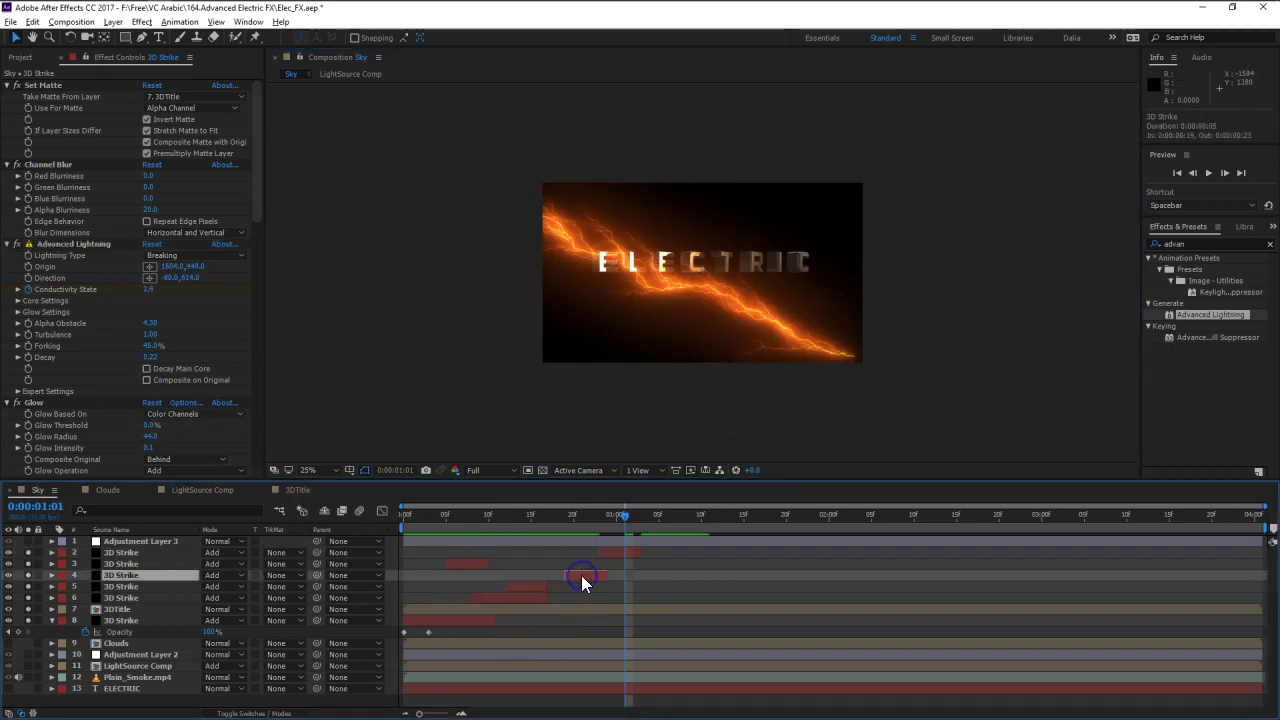
click(589, 517)
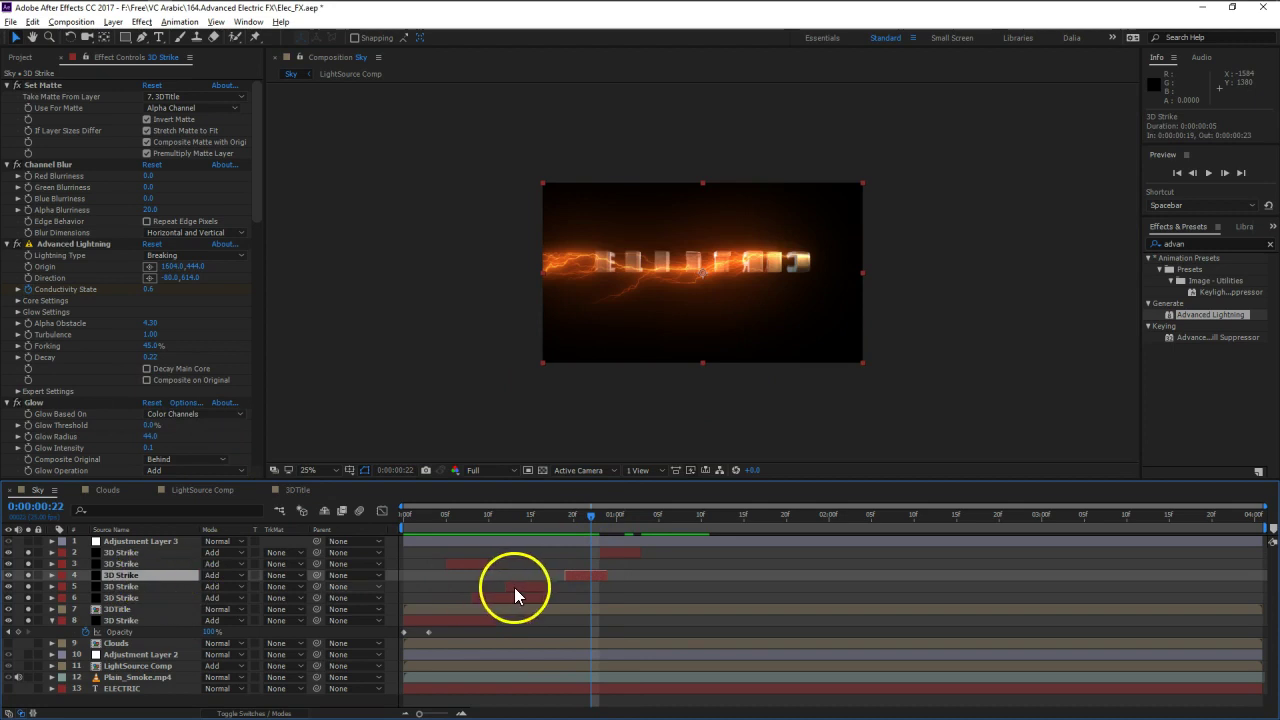
click(122, 565)
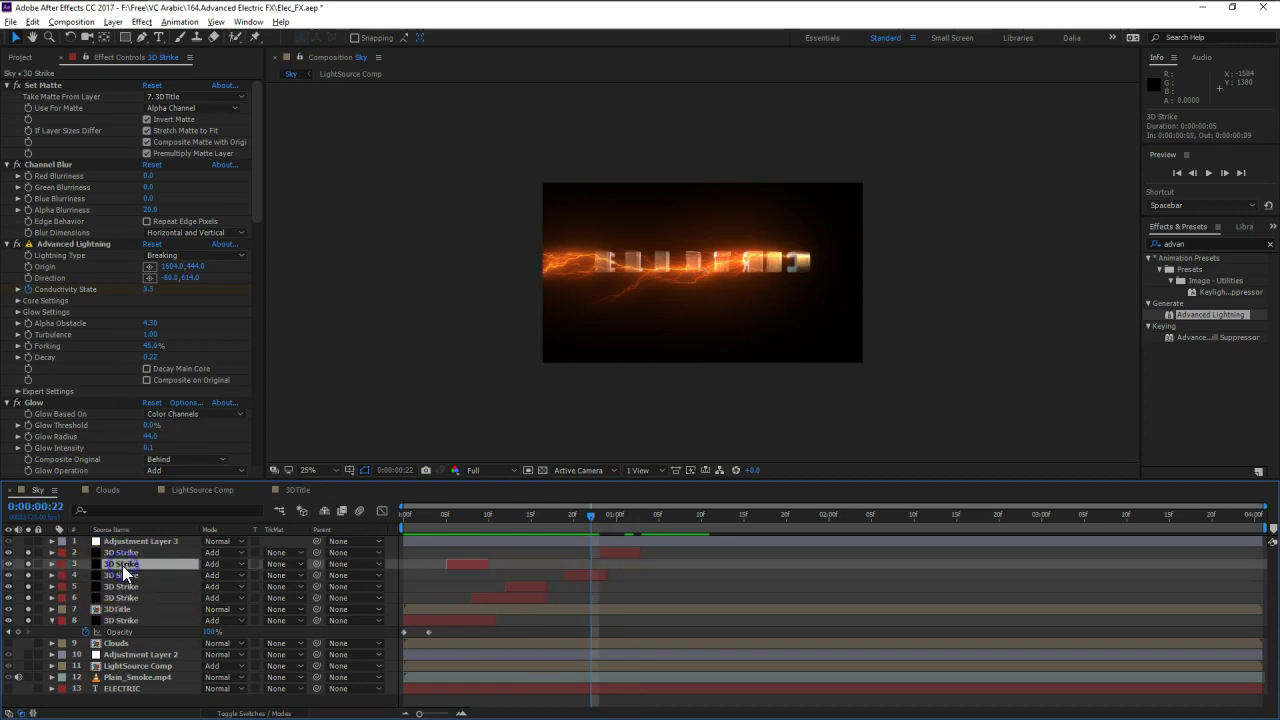
click(574, 577)
click(71, 244)
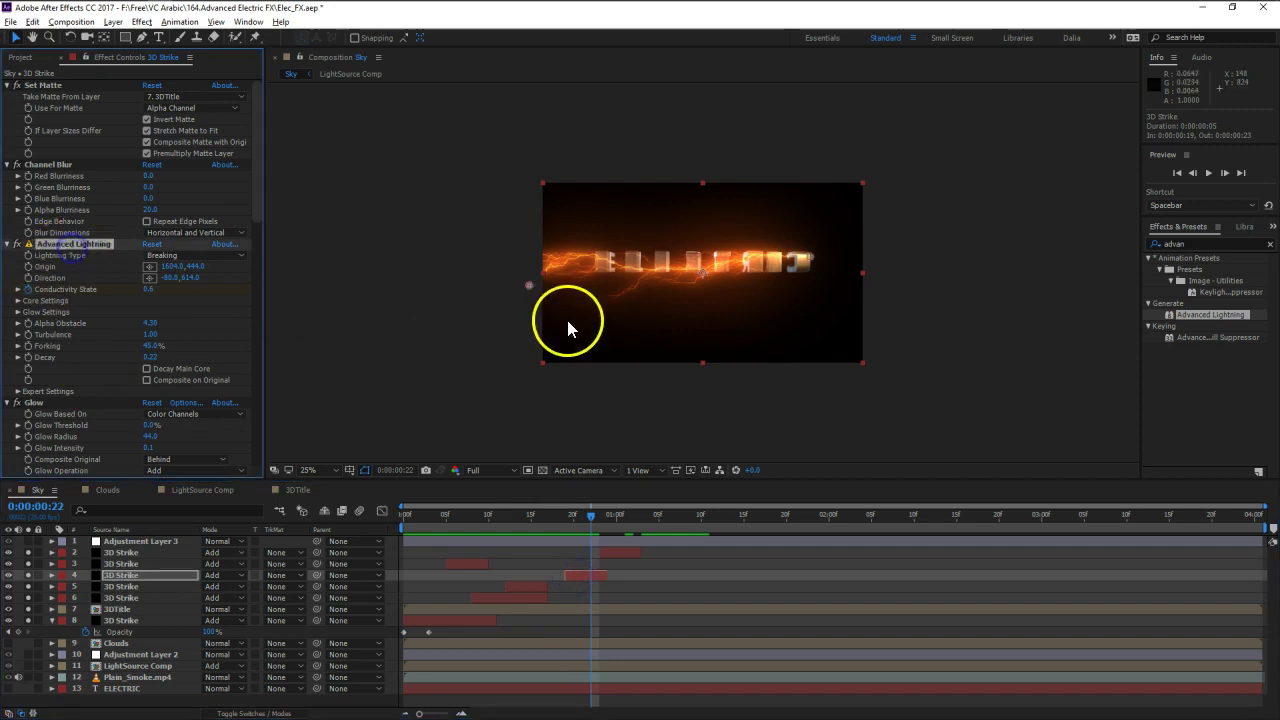
drag(911, 225, 600, 340)
drag(531, 285, 664, 280)
click(465, 328)
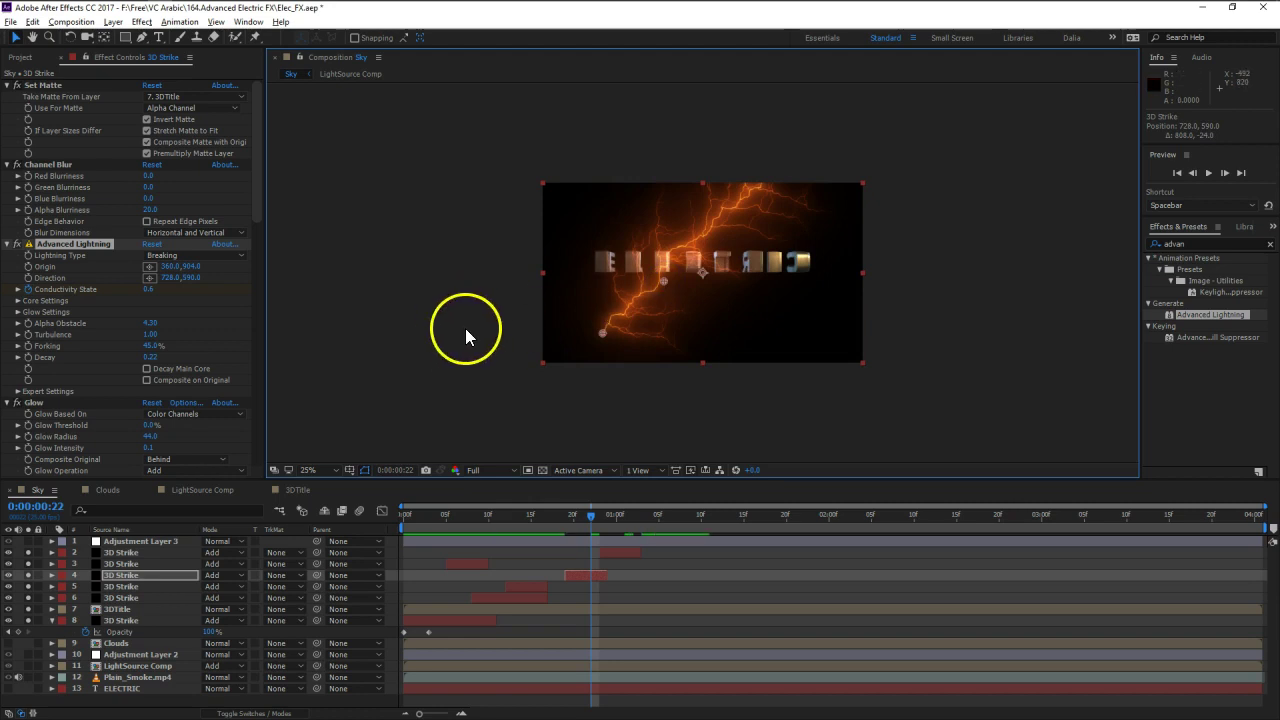
- Enable Decay Main Core with Decay 0.21 on that strike, and run it across the title with Direction about 416, 506 and Origin about 1552, 516
mouse_move(149, 360)
mouse_down()
mouse_move(203, 360)
mouse_move(122, 360)
mouse_move(150, 358)
mouse_up()
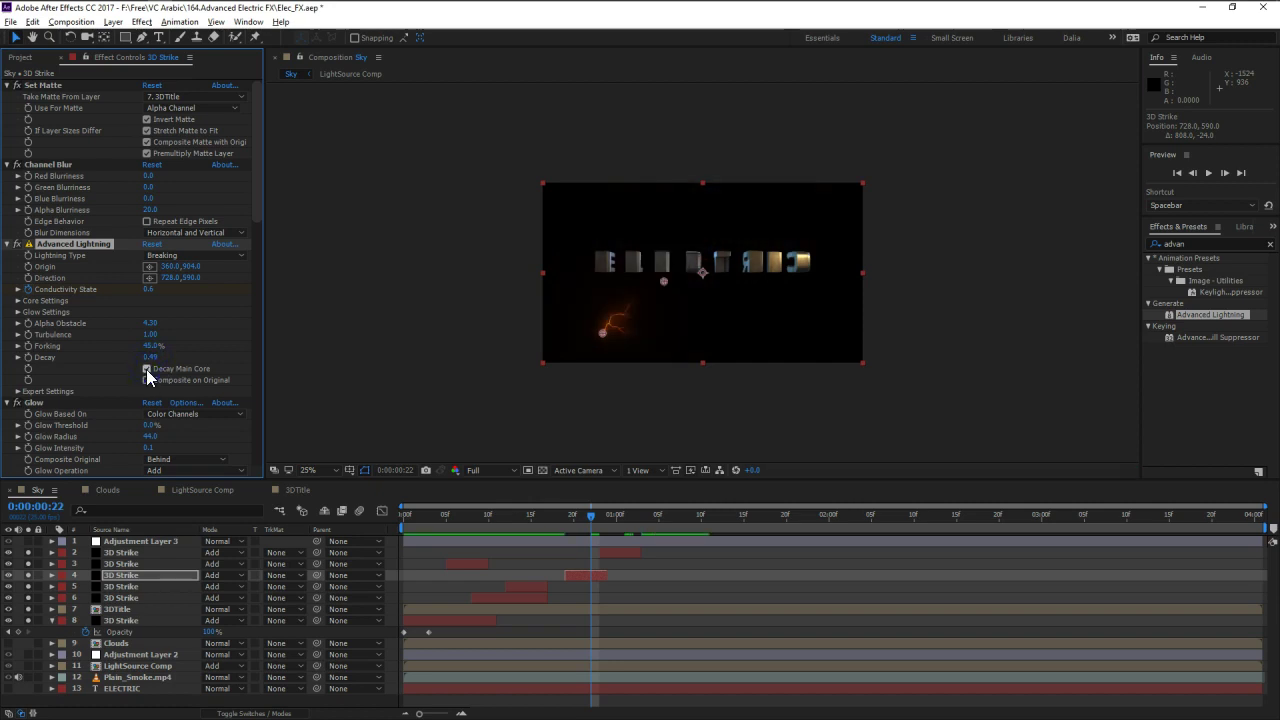
drag(149, 359, 137, 364)
drag(664, 284, 608, 274)
drag(600, 345, 801, 276)
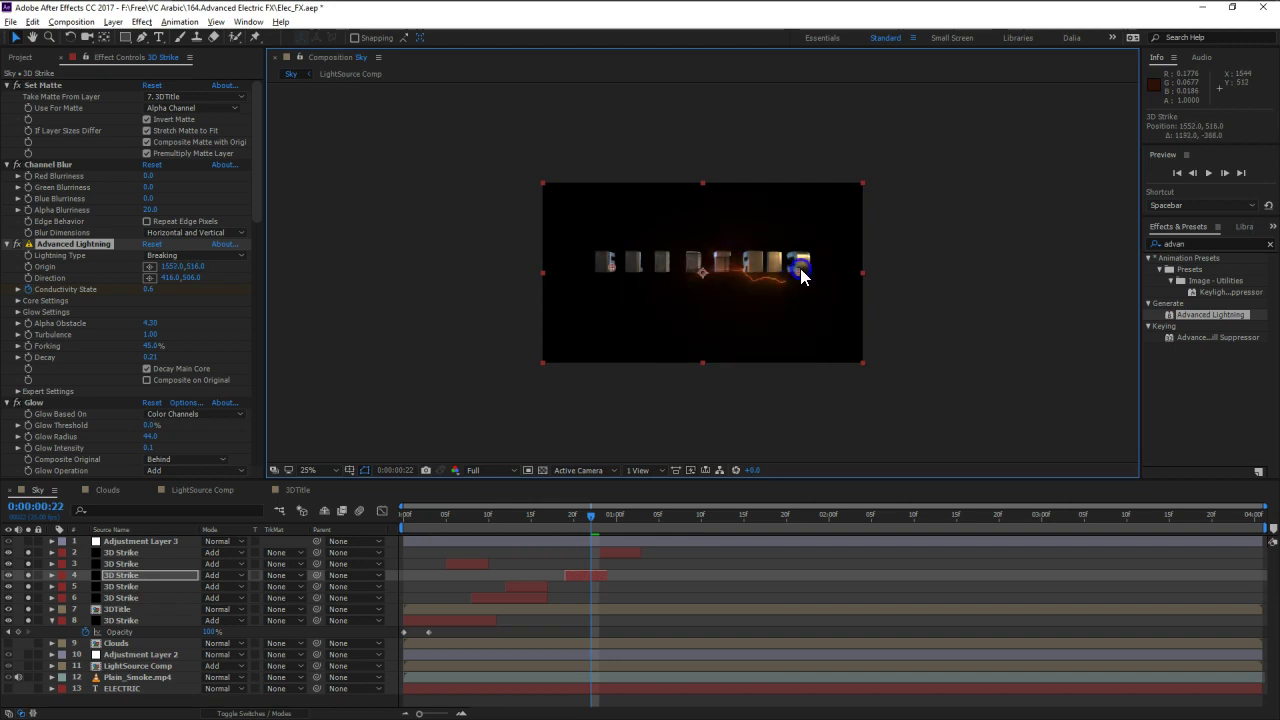
scroll(650, 347, up, 1)
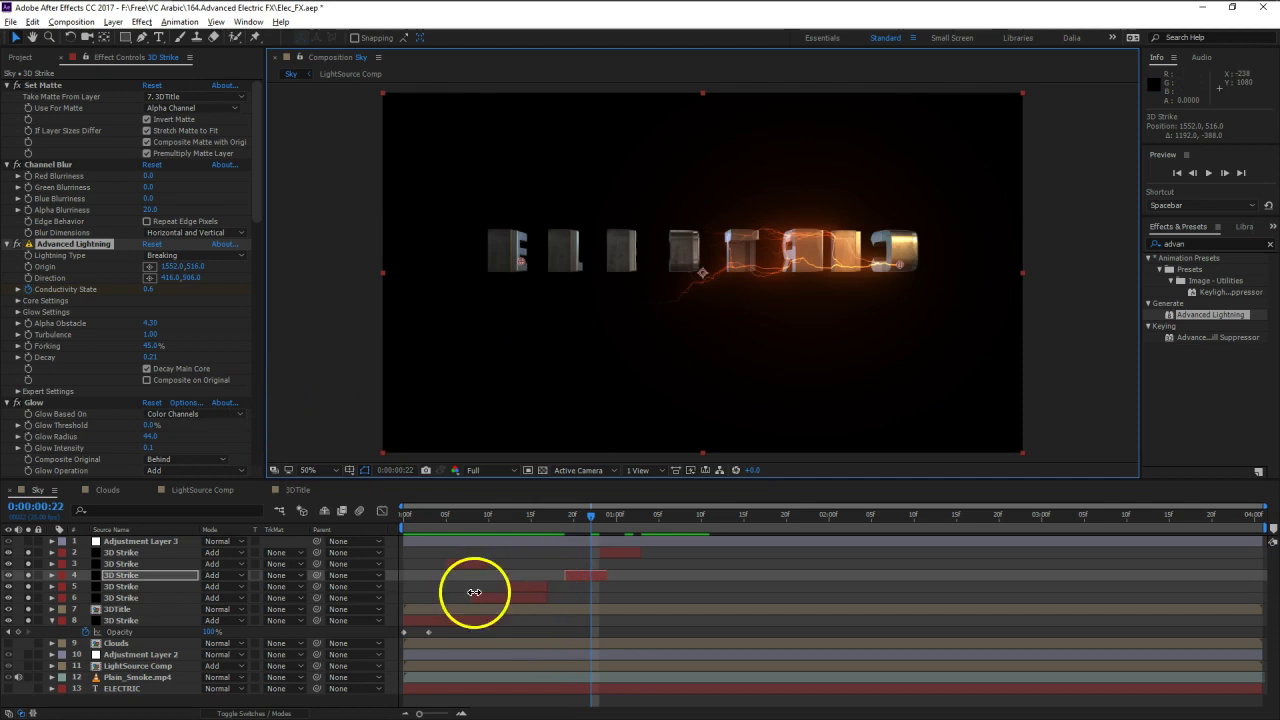
- At 0:00:00:16, enable Decay Main Core on the 3D Strike with Lightning Type Strike directly above 3DTitle and adjust its Decay
drag(587, 516, 540, 525)
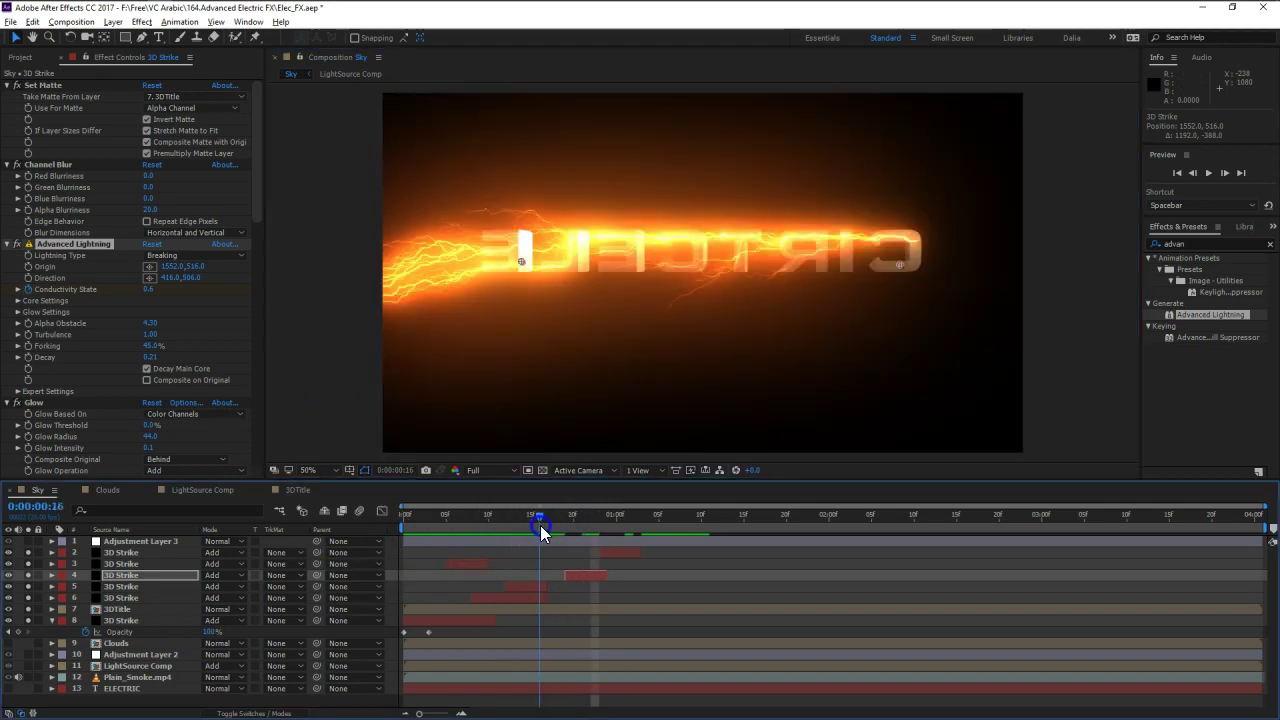
click(523, 597)
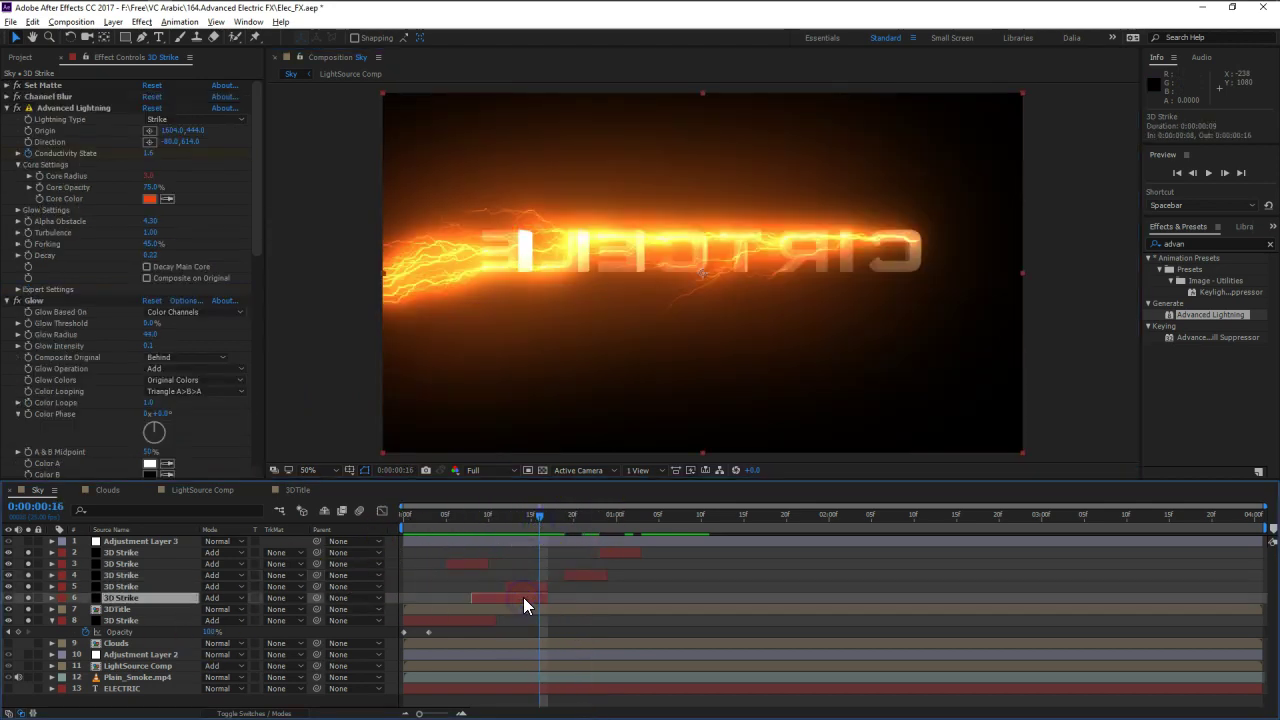
scroll(97, 437, down, 3)
click(140, 176)
scroll(125, 312, up, 1)
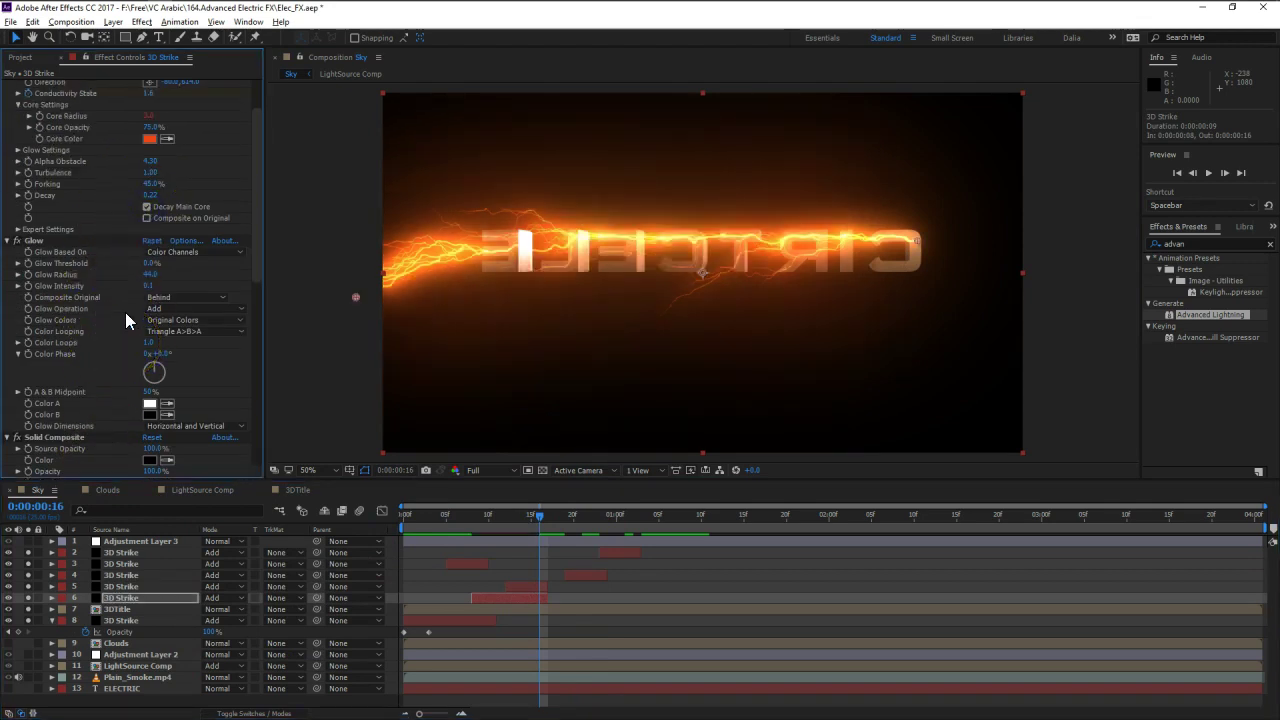
scroll(125, 312, up, 2)
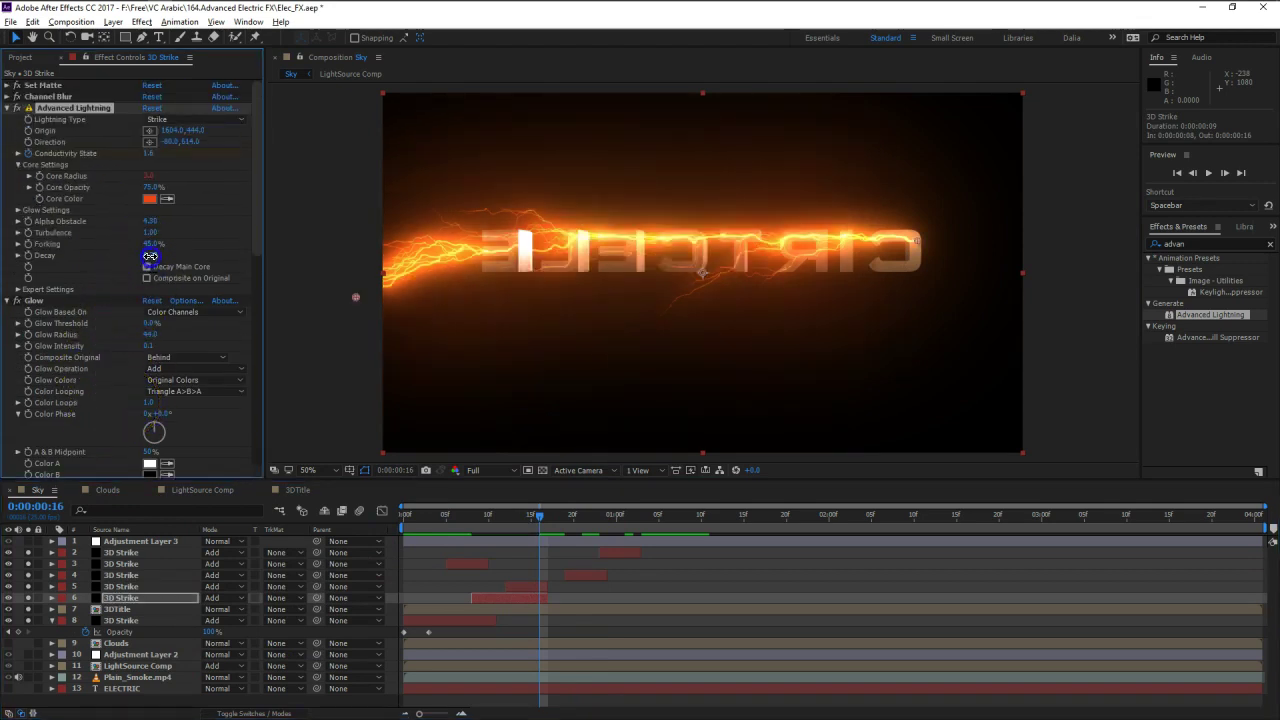
drag(153, 256, 166, 256)
- Give the 3D Strike starting at 0:00:00:12 Decay Main Core with Decay 0.17, Origin about 352, 442 and Direction about 1562, 528
click(137, 586)
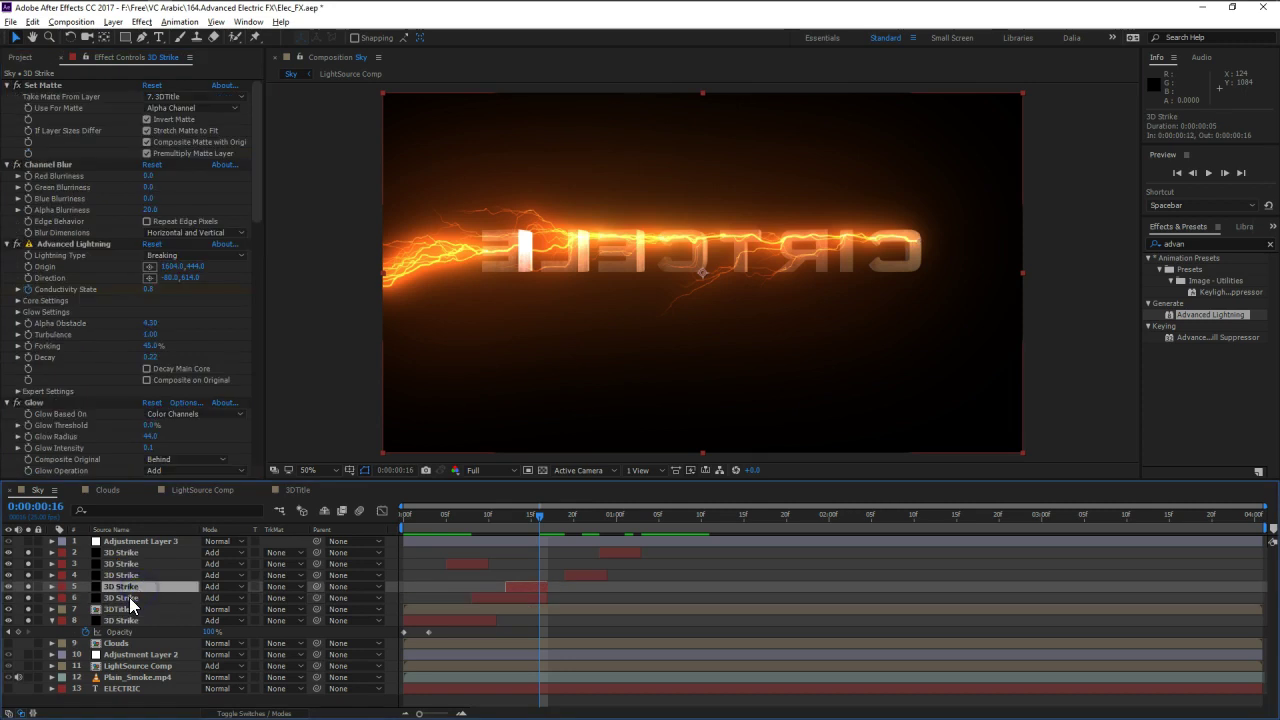
click(10, 587)
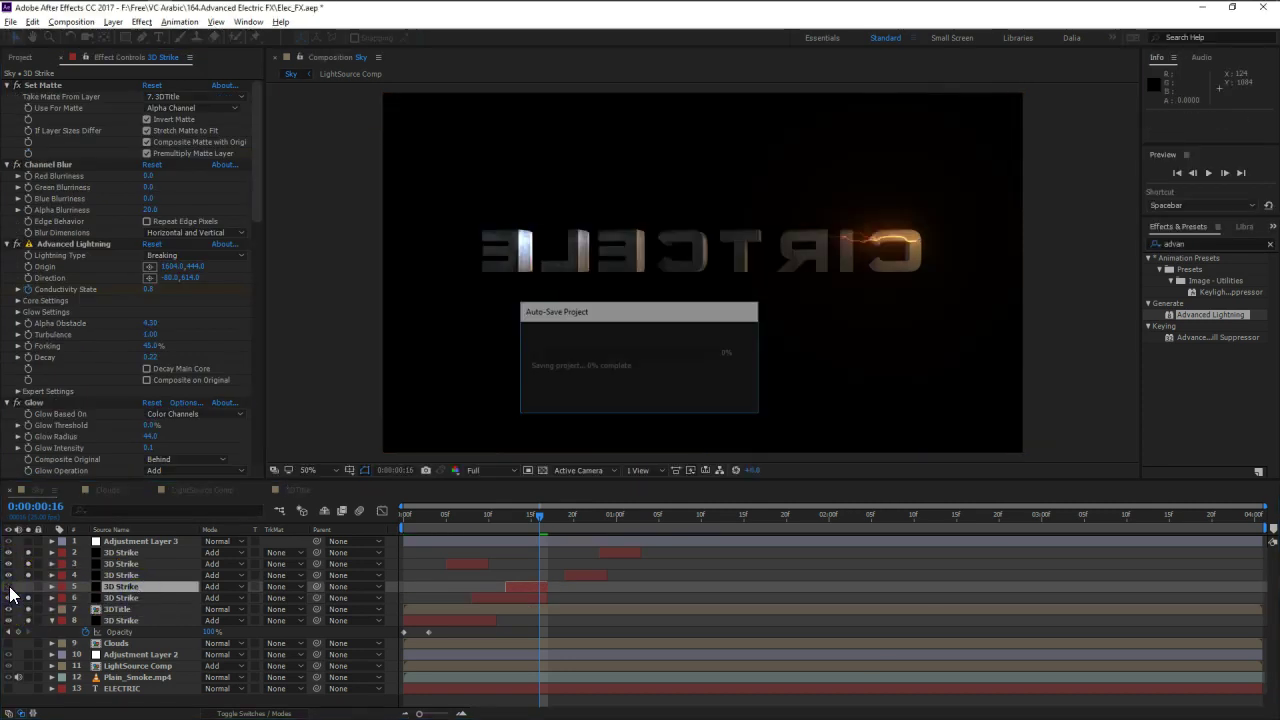
click(127, 586)
click(10, 587)
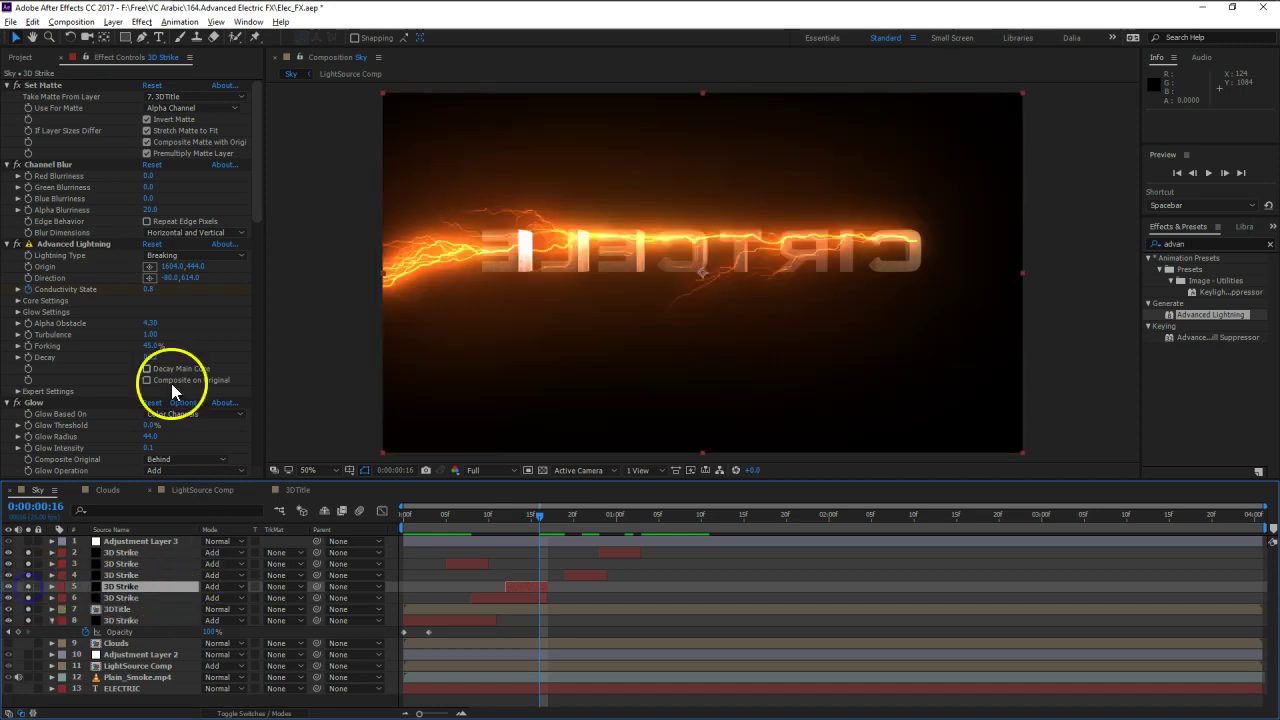
click(147, 369)
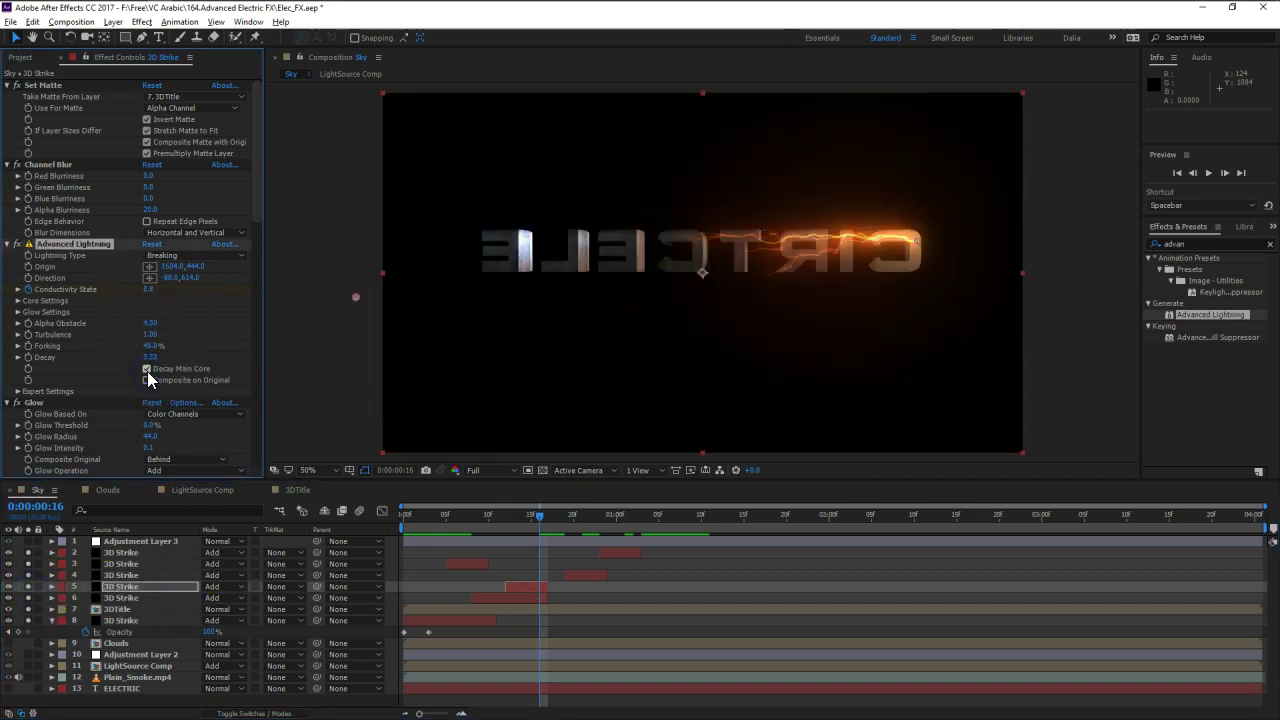
click(148, 368)
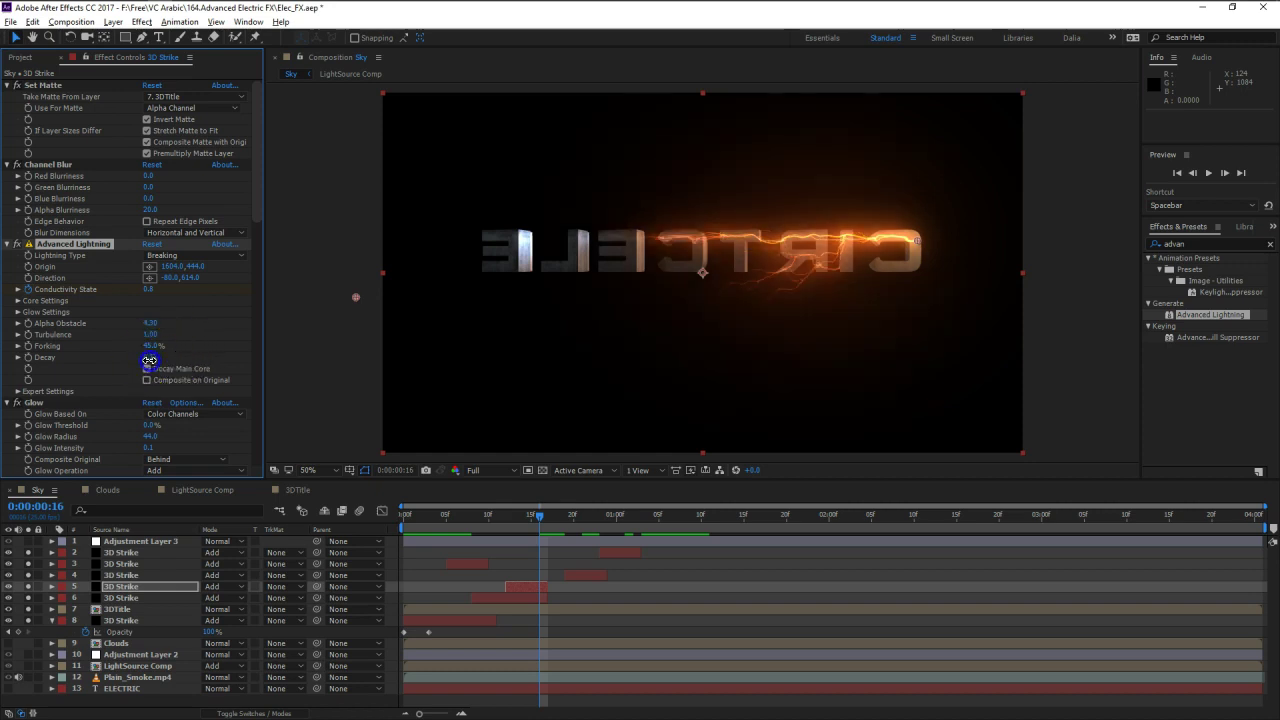
drag(920, 245, 502, 246)
drag(357, 296, 908, 274)
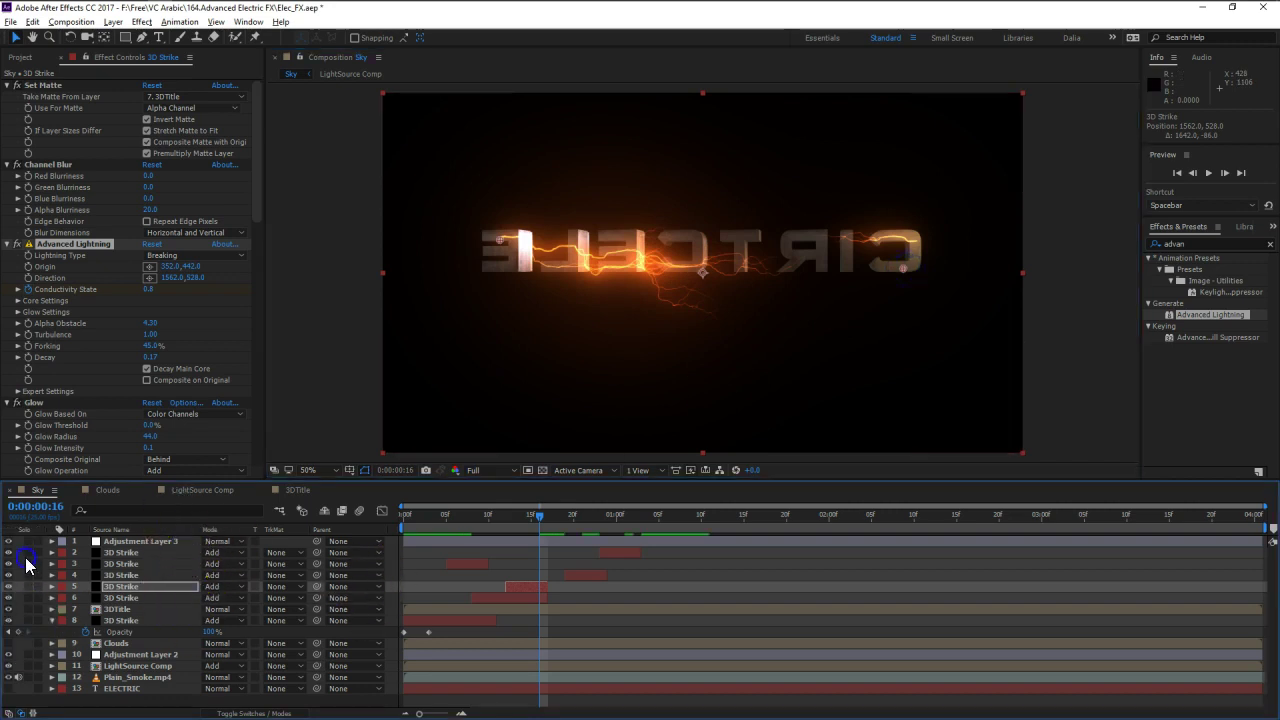
- Turn off solo on all layers and preview the full Sky composition from the first frame
drag(514, 517, 351, 513)
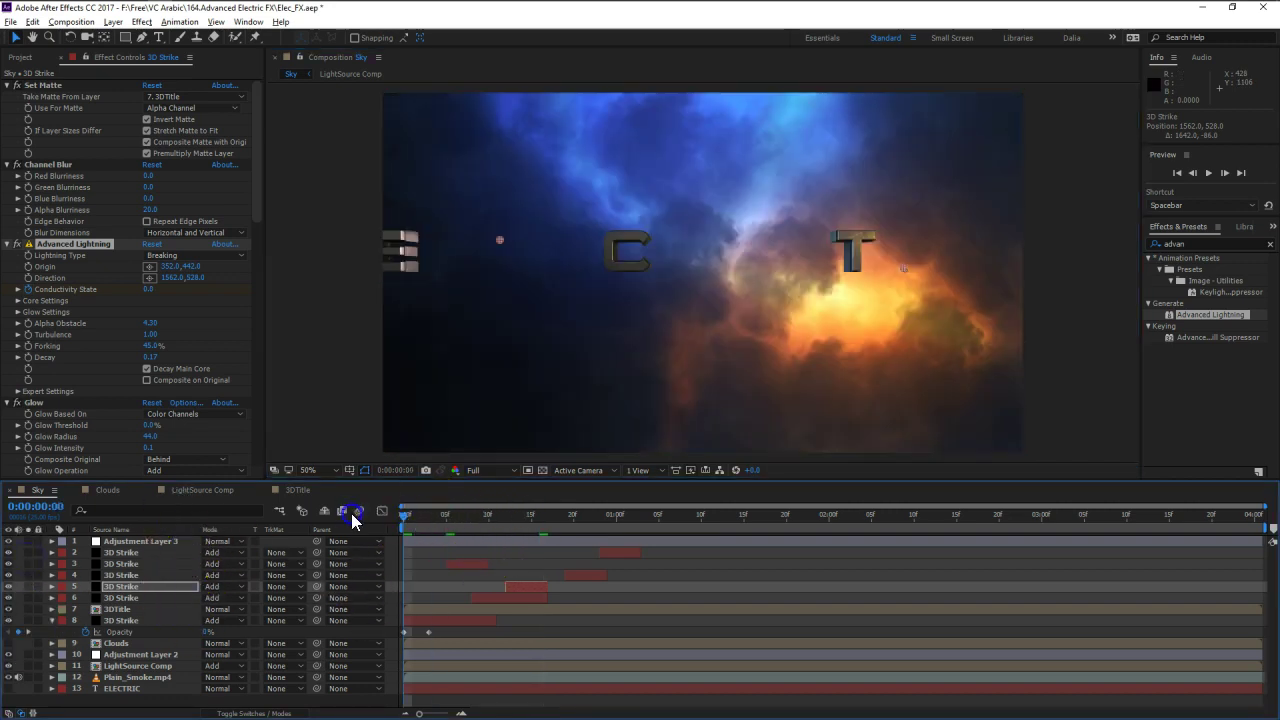
key(space)
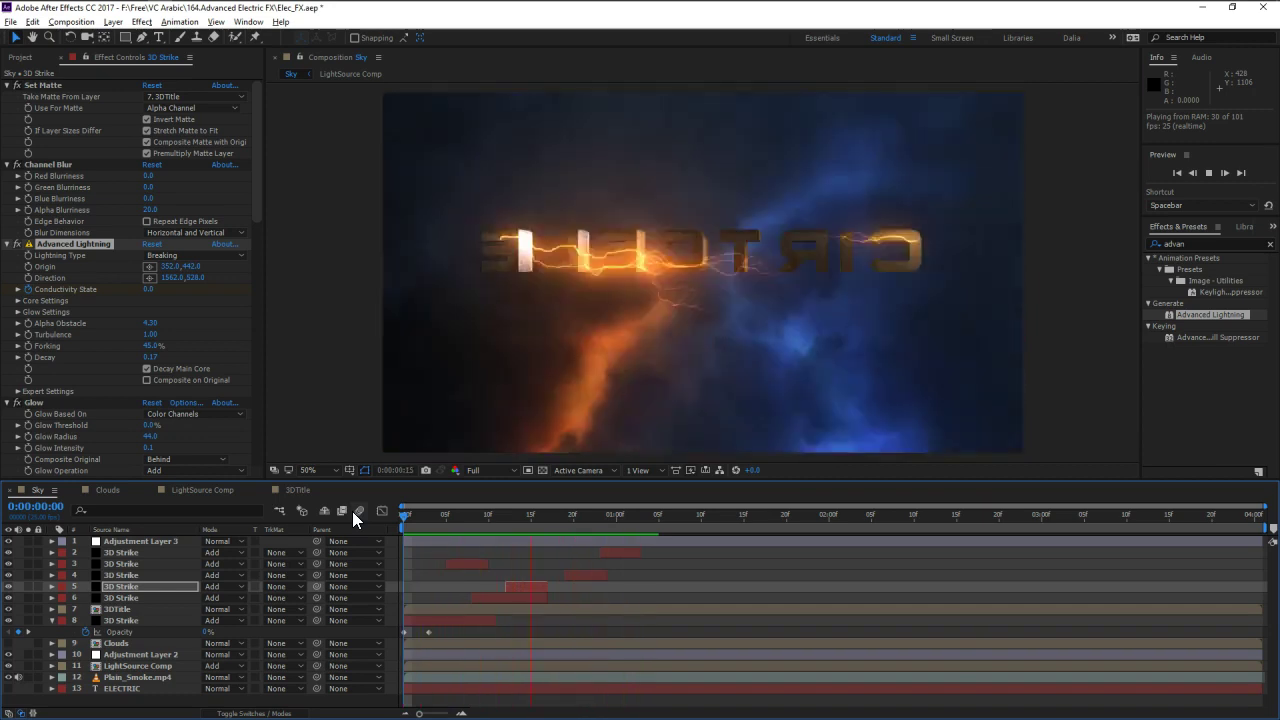
key(space)
click(563, 546)
- At 0:00:01:02, move the topmost 3D Strike's Origin to about 1556, 496, enable Decay Main Core and set Decay to 0.15
drag(553, 519, 635, 519)
click(622, 552)
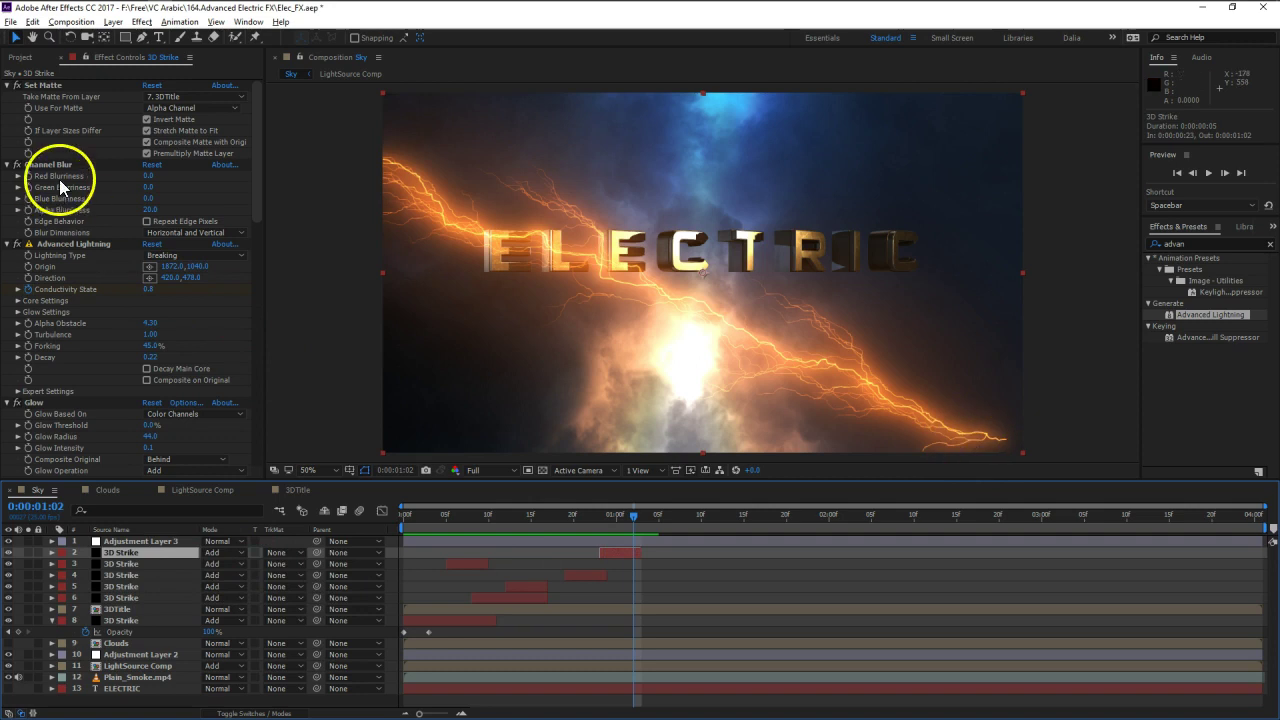
click(75, 244)
drag(1006, 437, 904, 266)
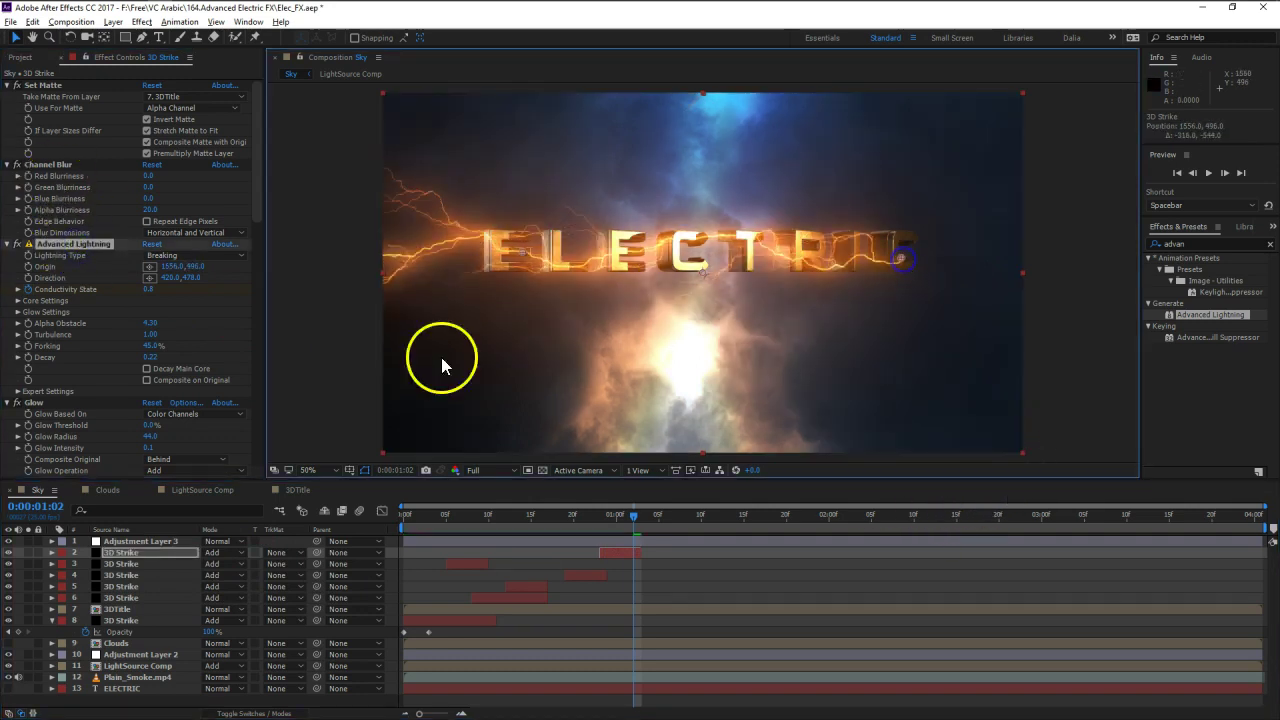
click(149, 367)
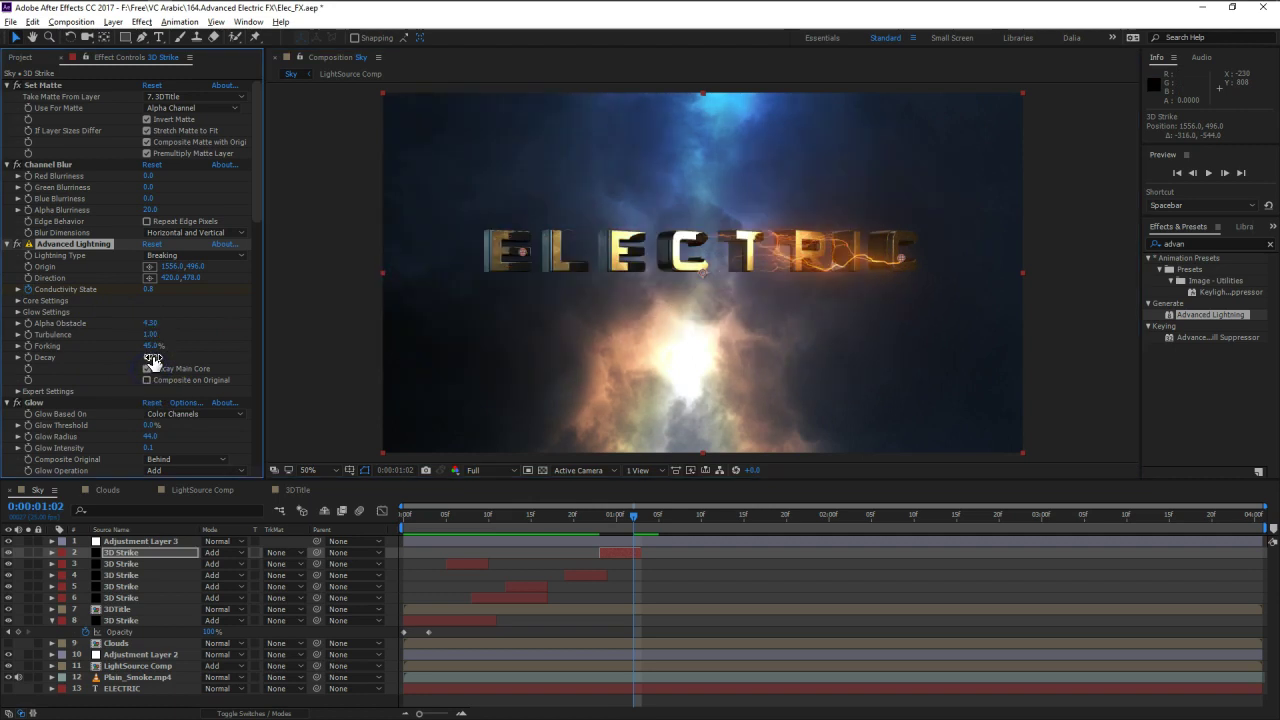
click(153, 361)
drag(155, 362, 151, 362)
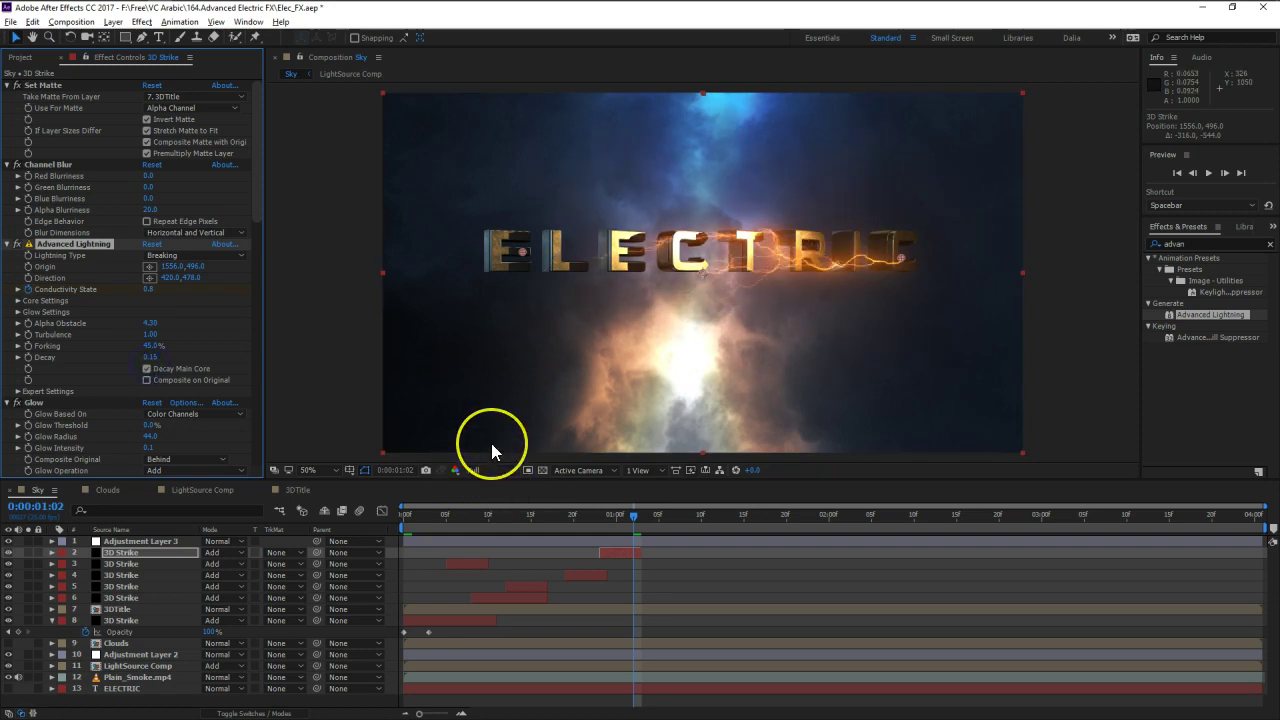
click(100, 548)
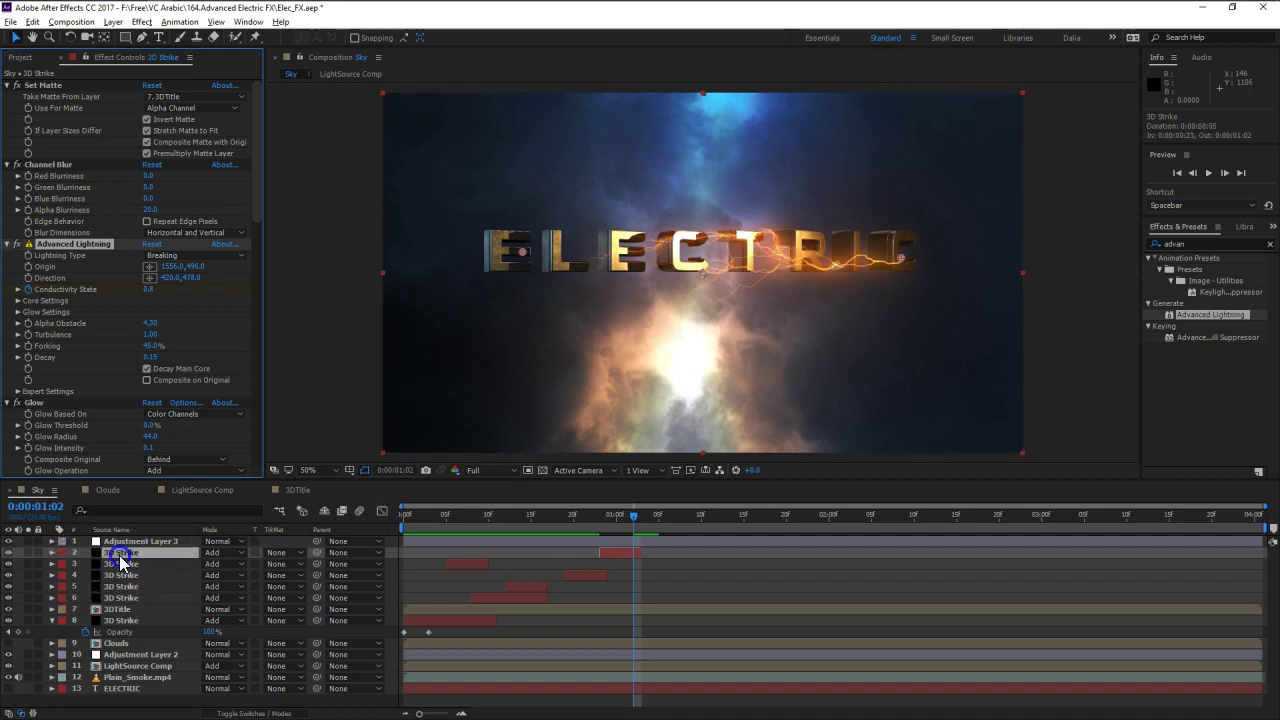